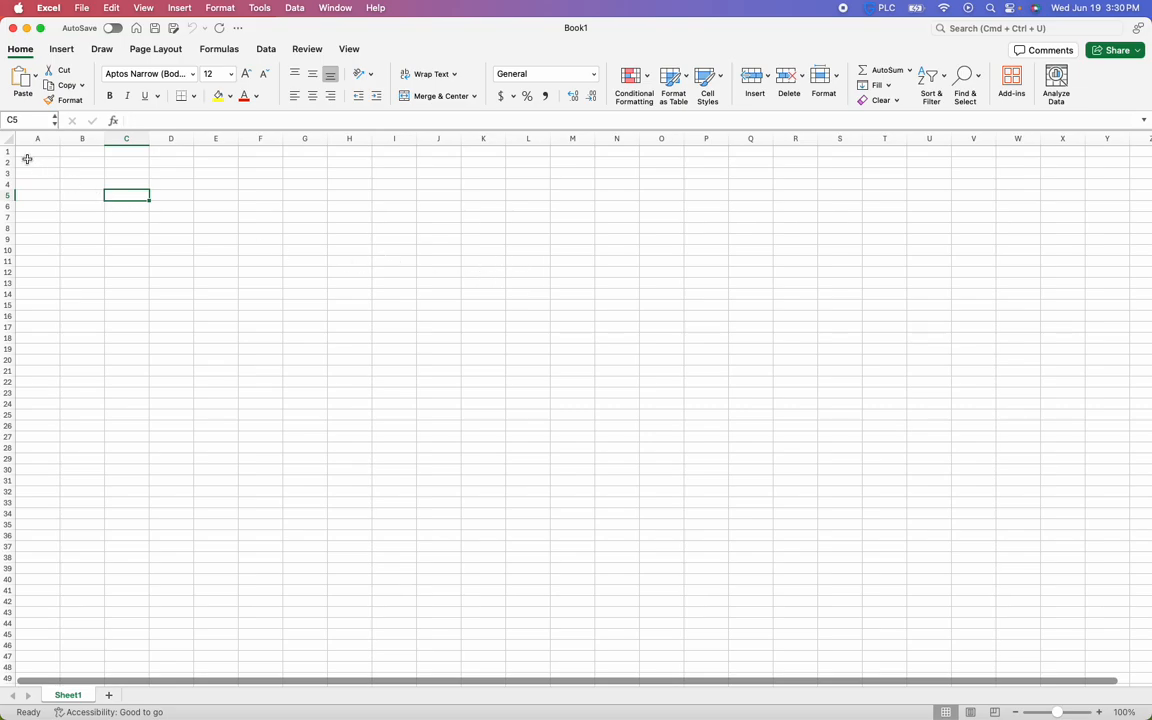
left_click_drag(28, 154, 848, 472)
left_click(706, 426)
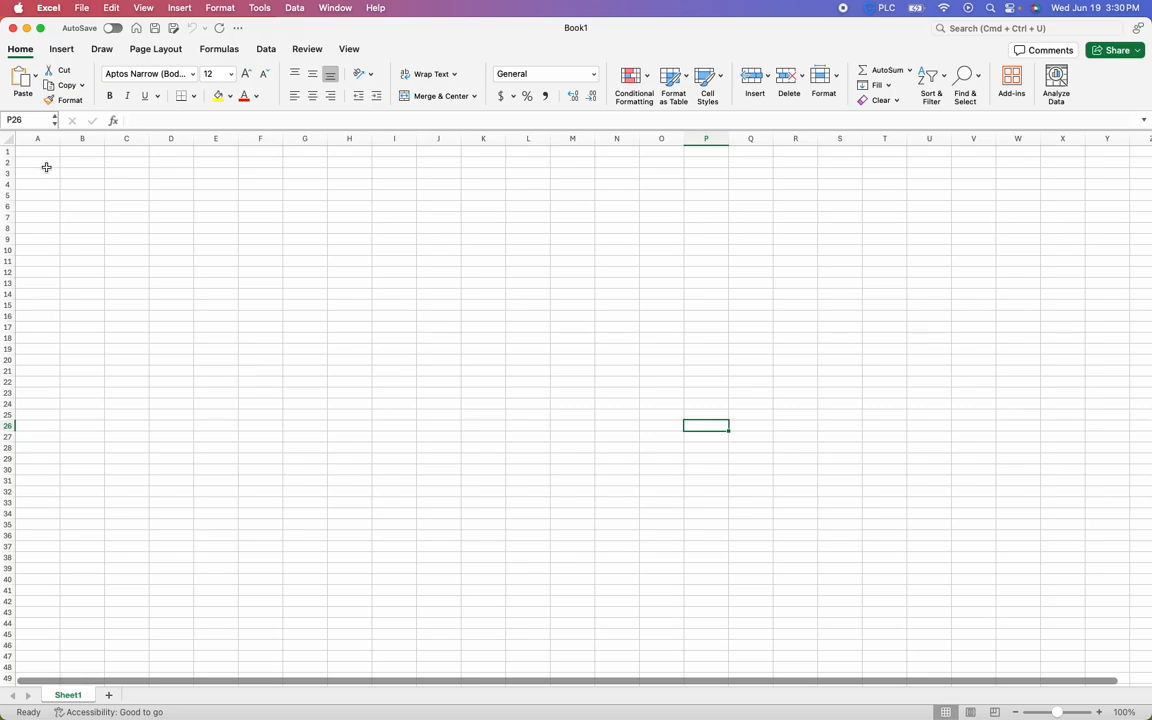
left_click(68, 52)
left_click(103, 52)
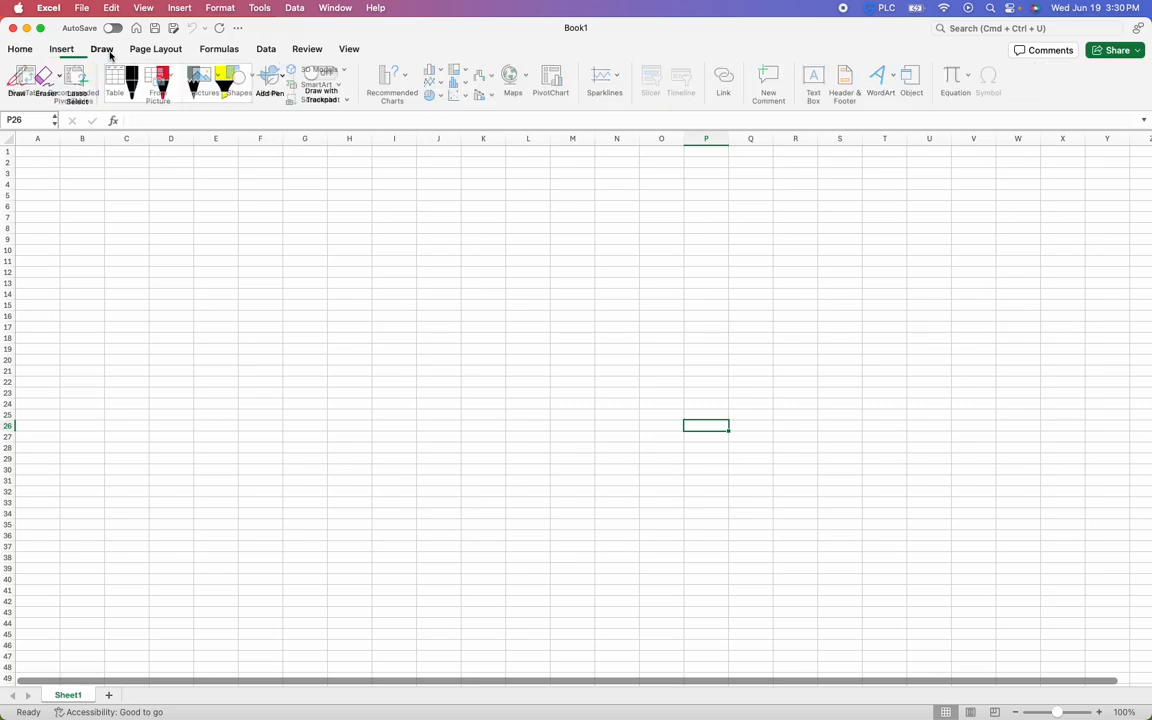
left_click(24, 49)
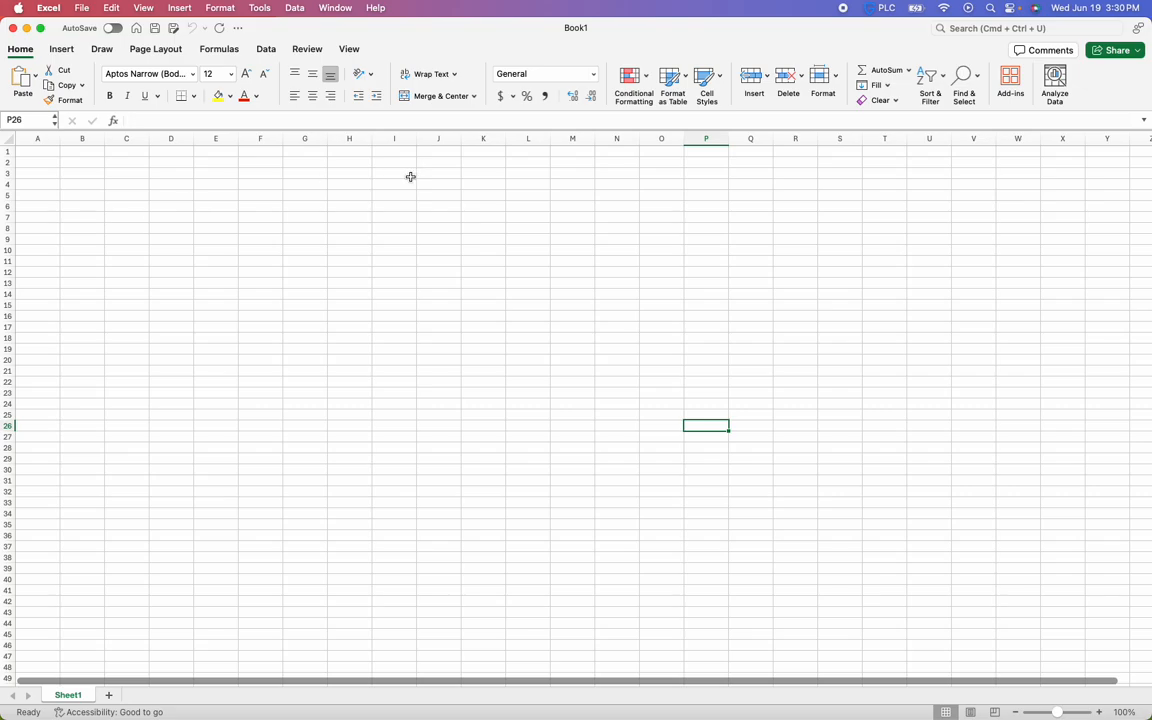
left_click(142, 204)
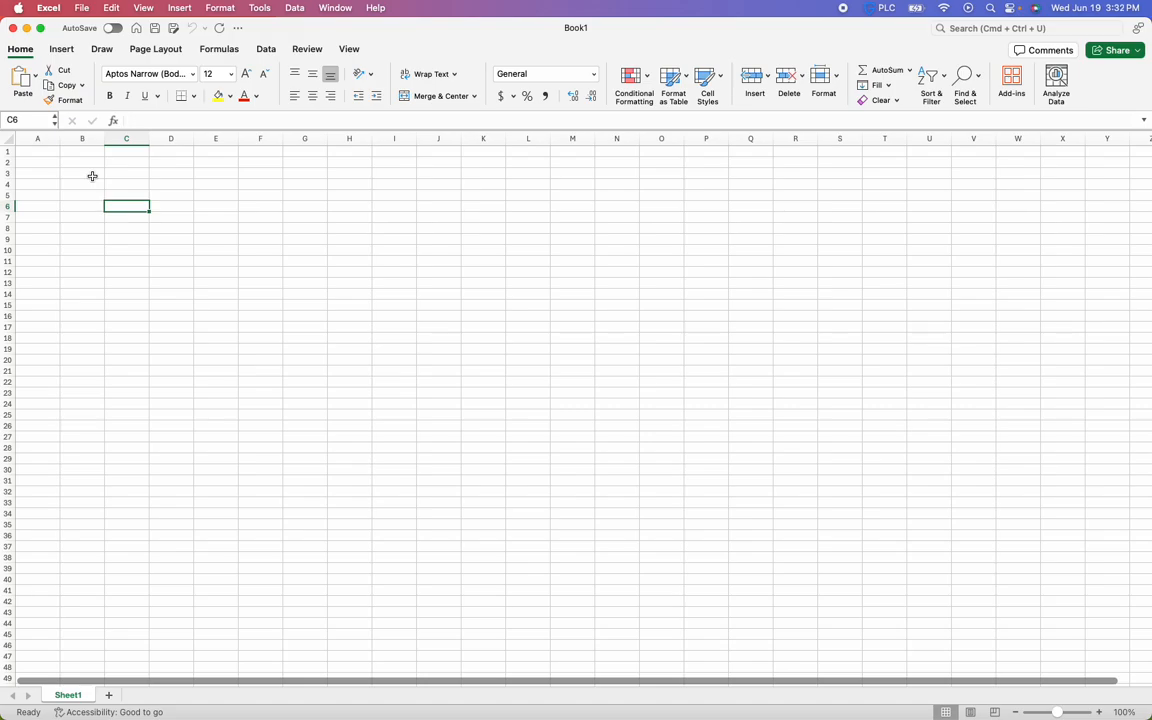
left_click(265, 49)
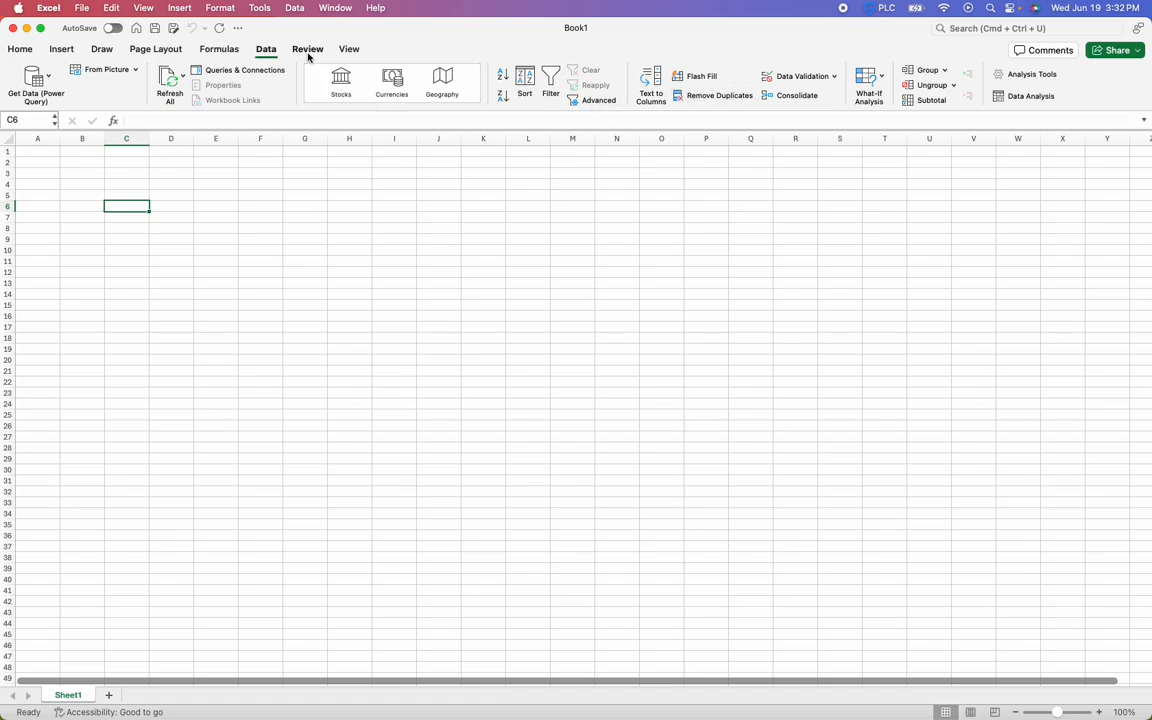
left_click(22, 50)
left_click_drag(38, 152, 40, 163)
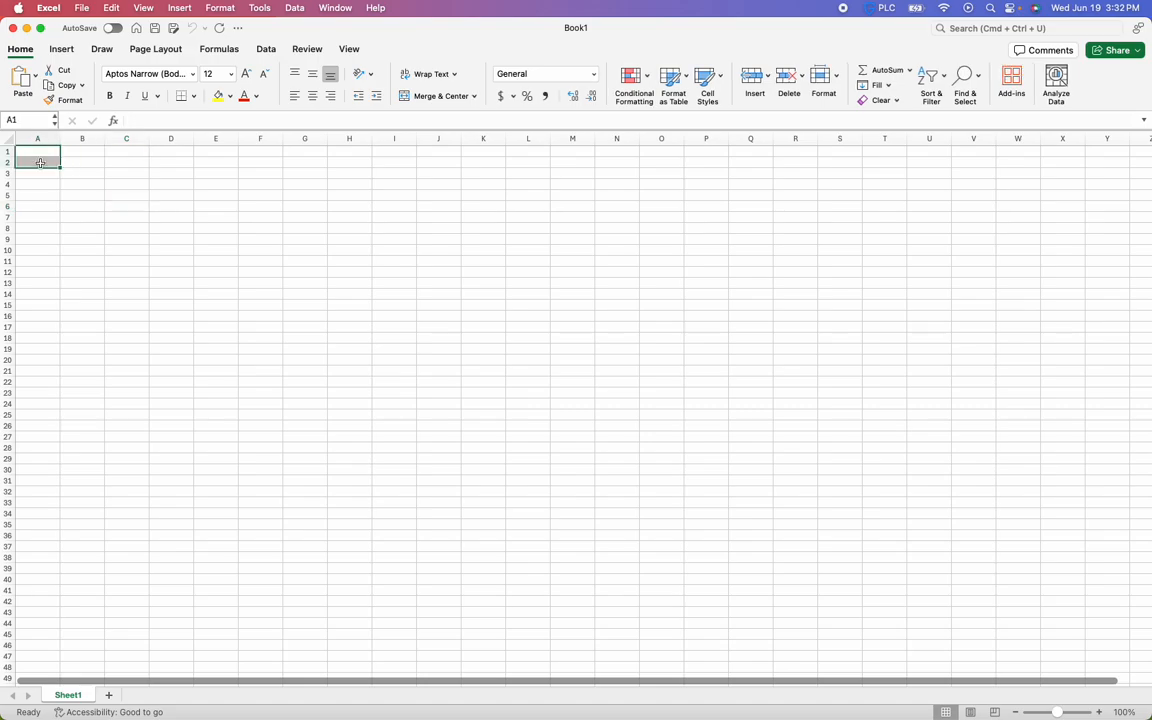
left_click(40, 194)
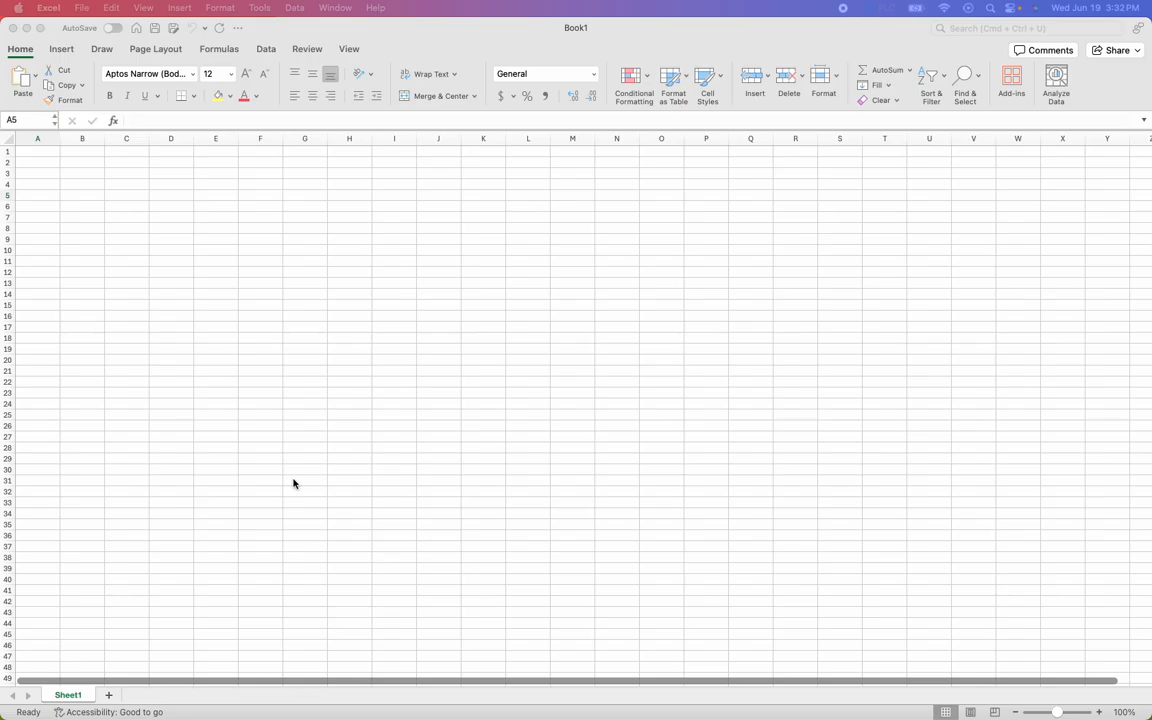
Switch to Chrome and open the 2024 Major League batting leaders on FanGraphs
key("super+Tab")
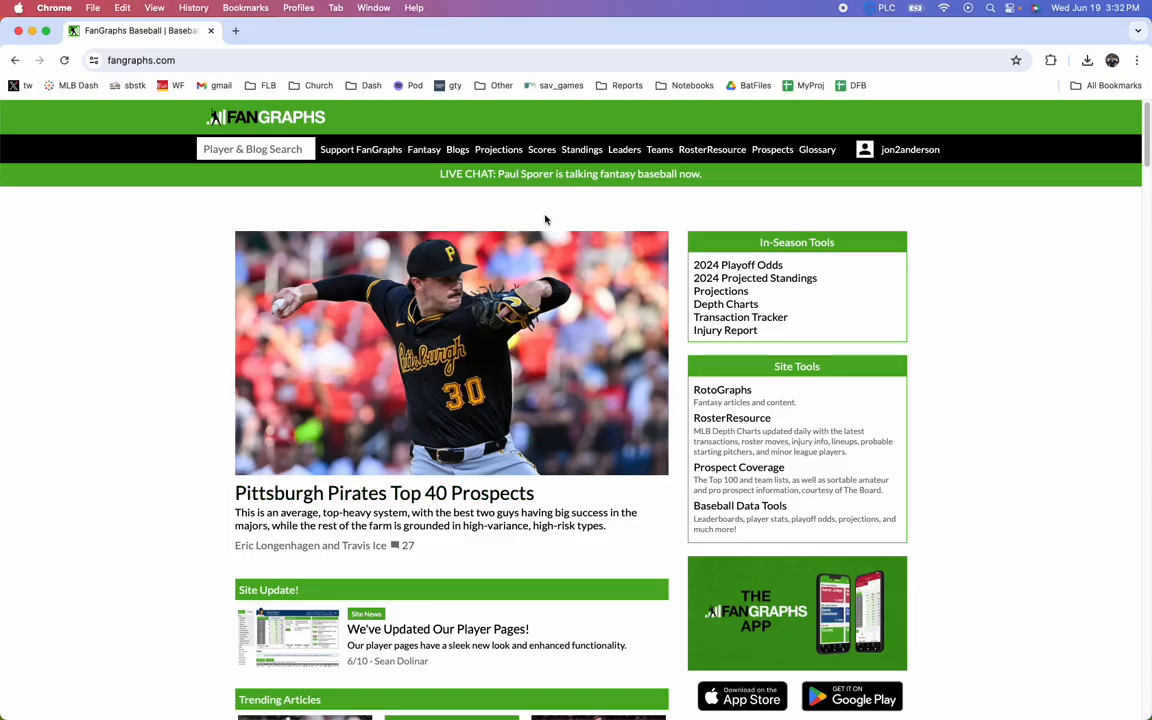
mouse_move(612, 149)
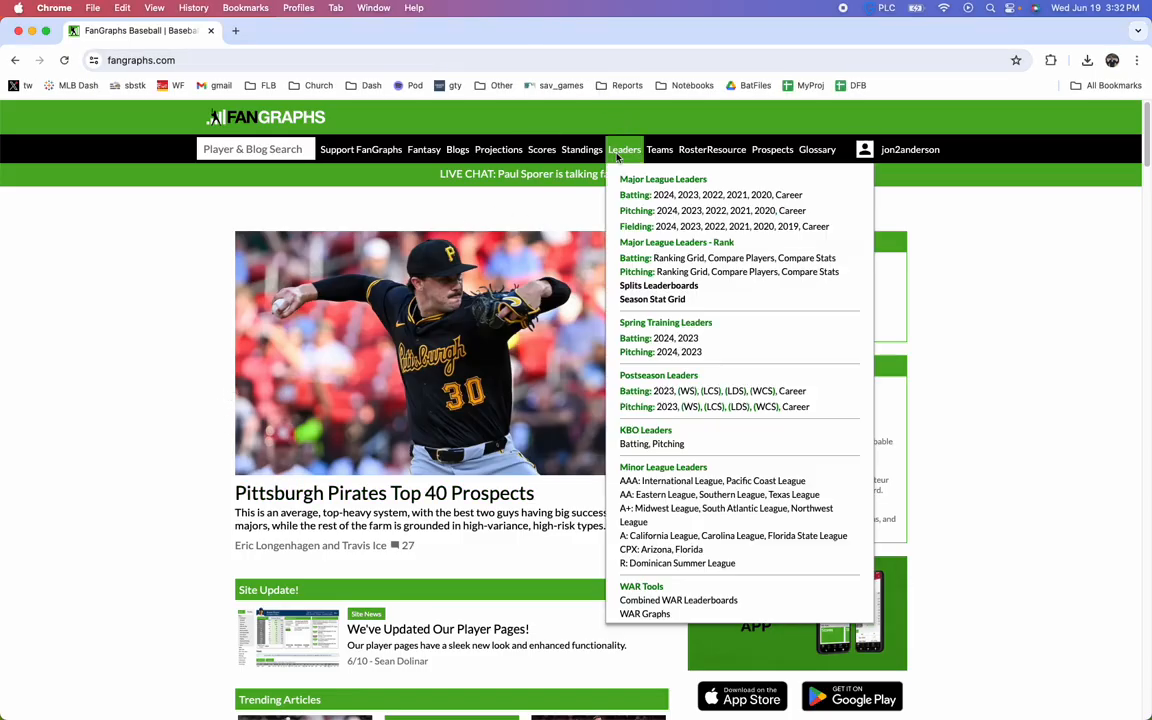
left_click(661, 200)
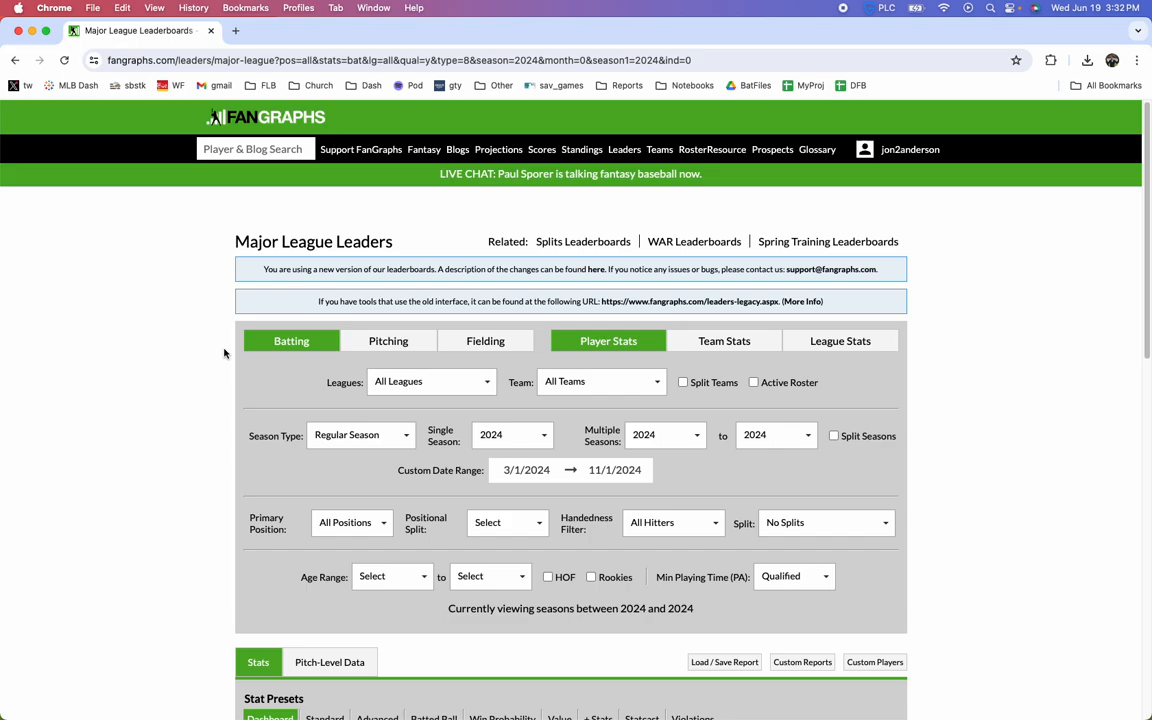
Examine the 2024 batting leaderboard's Dashboard stats table, its paging, export option and filters
scroll(219, 357, "down", 3)
scroll(222, 365, "down", 2)
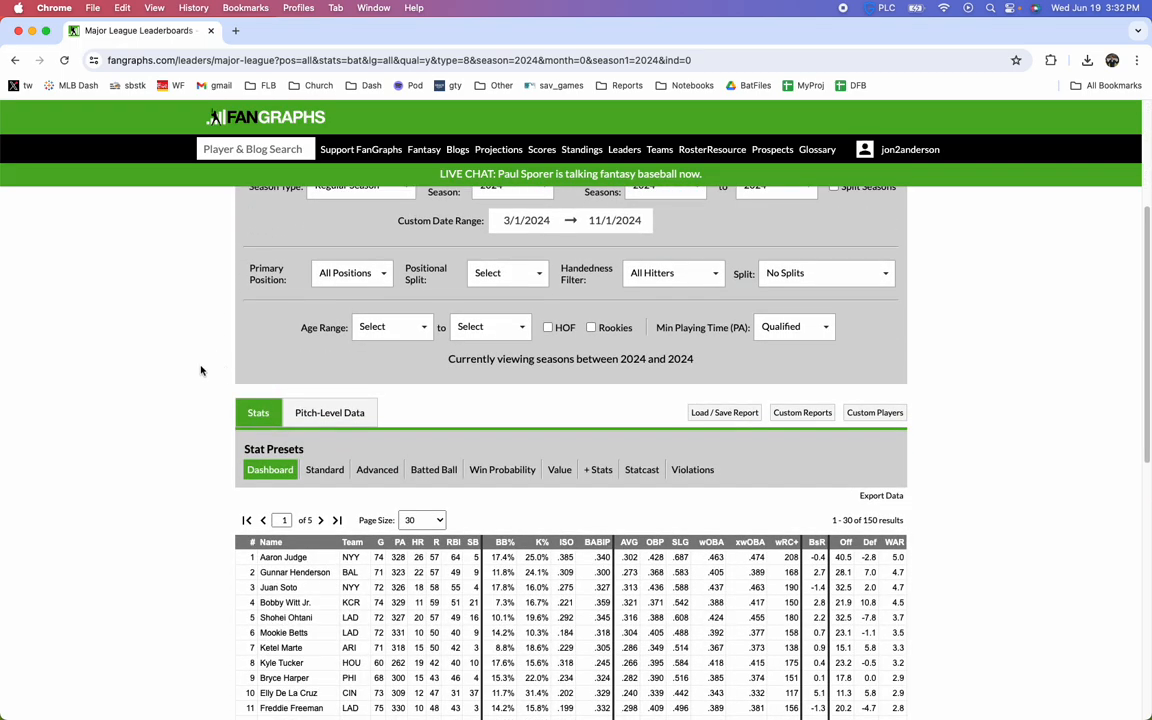
scroll(190, 378, "down", 3)
scroll(187, 382, "down", 2)
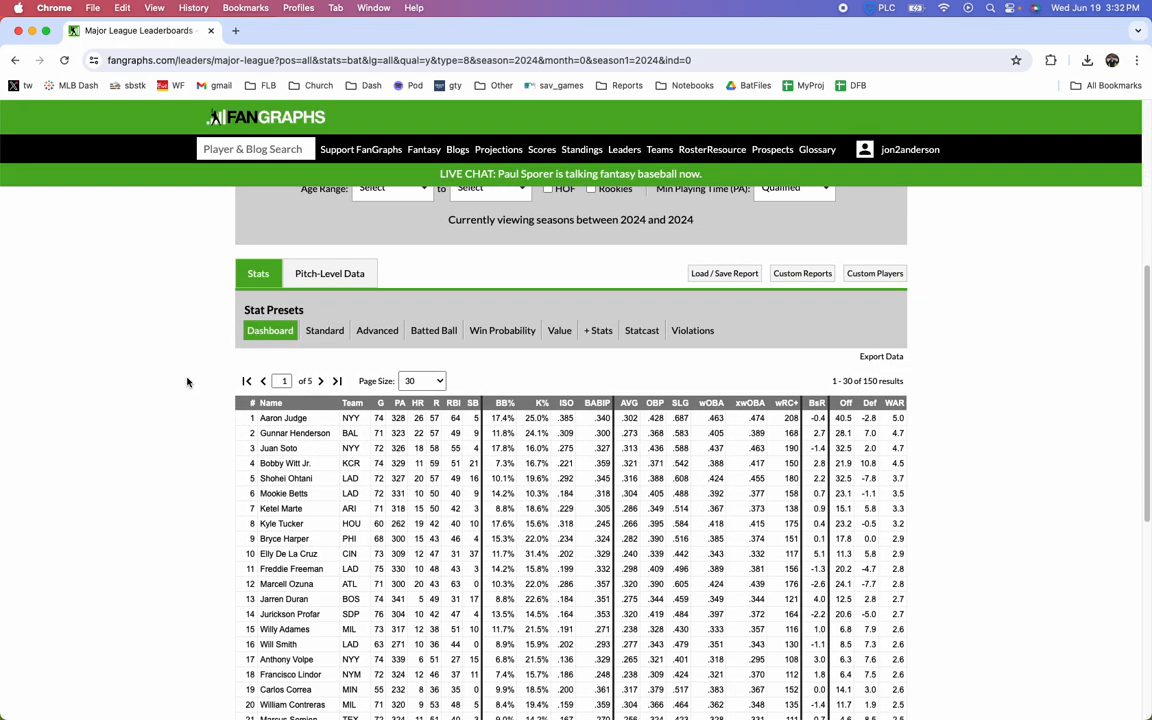
scroll(186, 382, "down", 1)
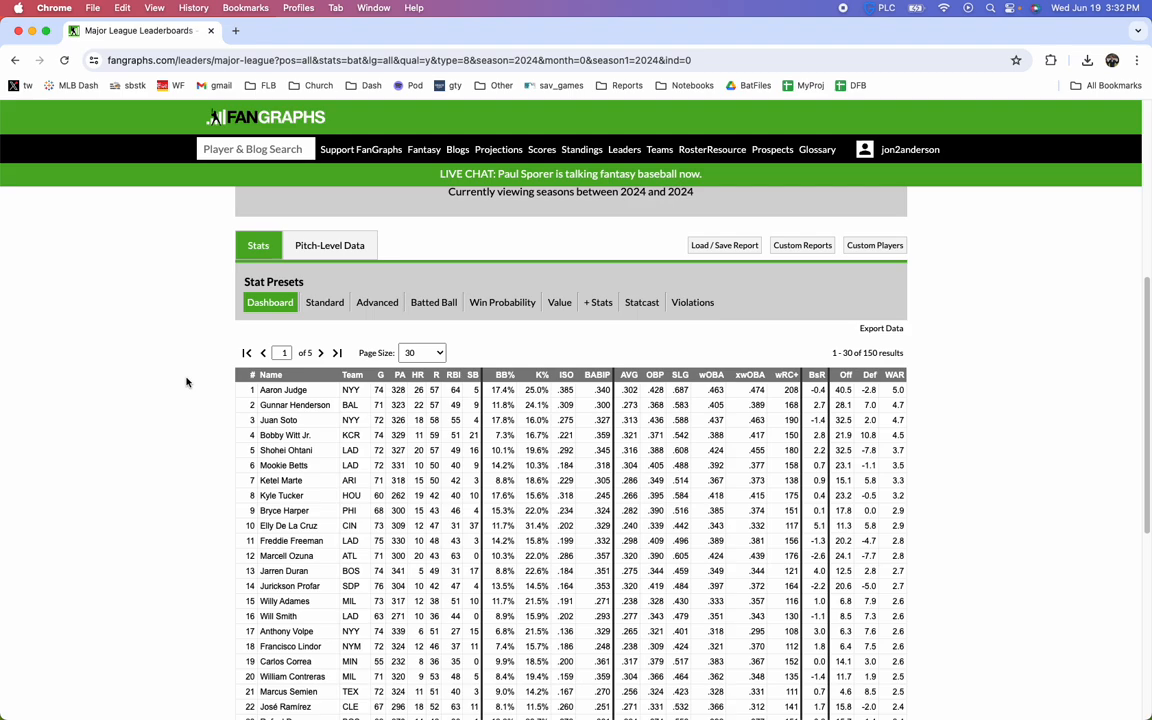
scroll(183, 381, "down", 1)
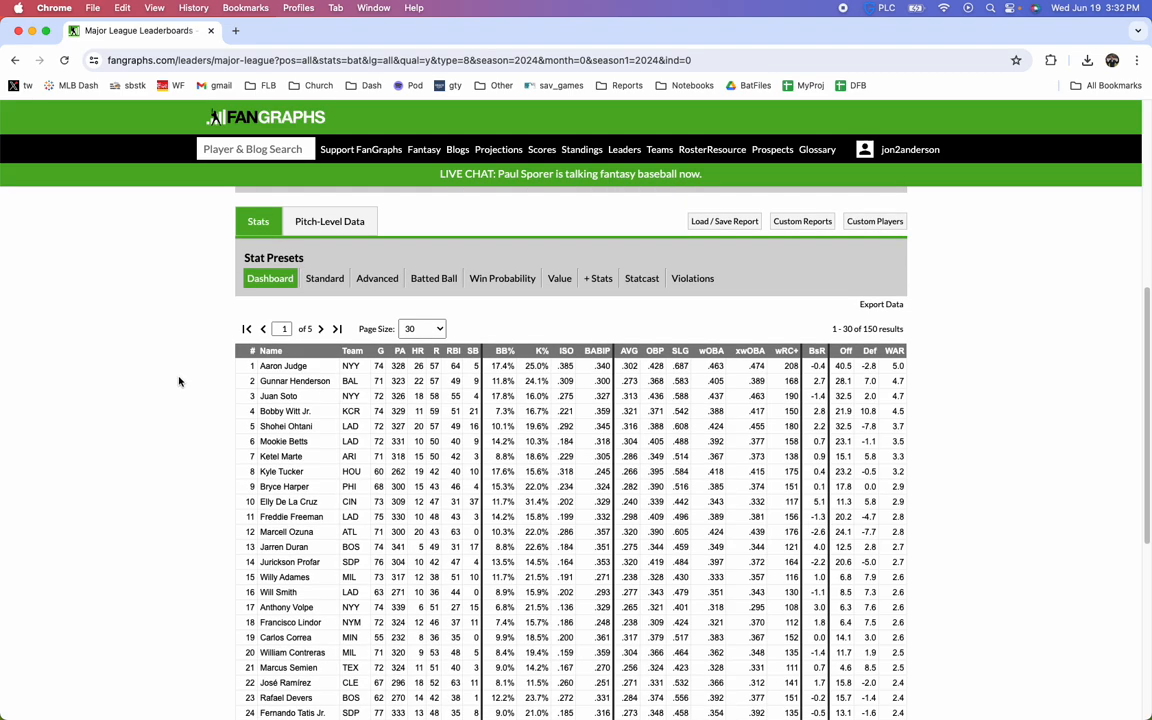
scroll(179, 381, "down", 3)
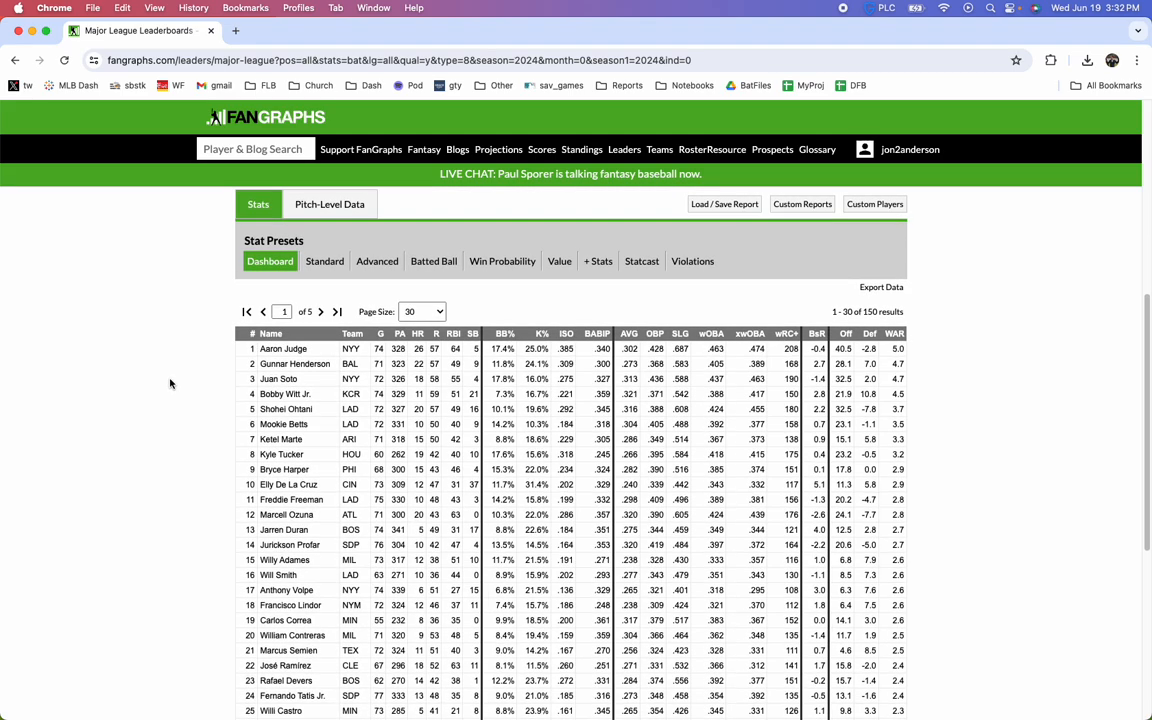
scroll(170, 386, "up", 1)
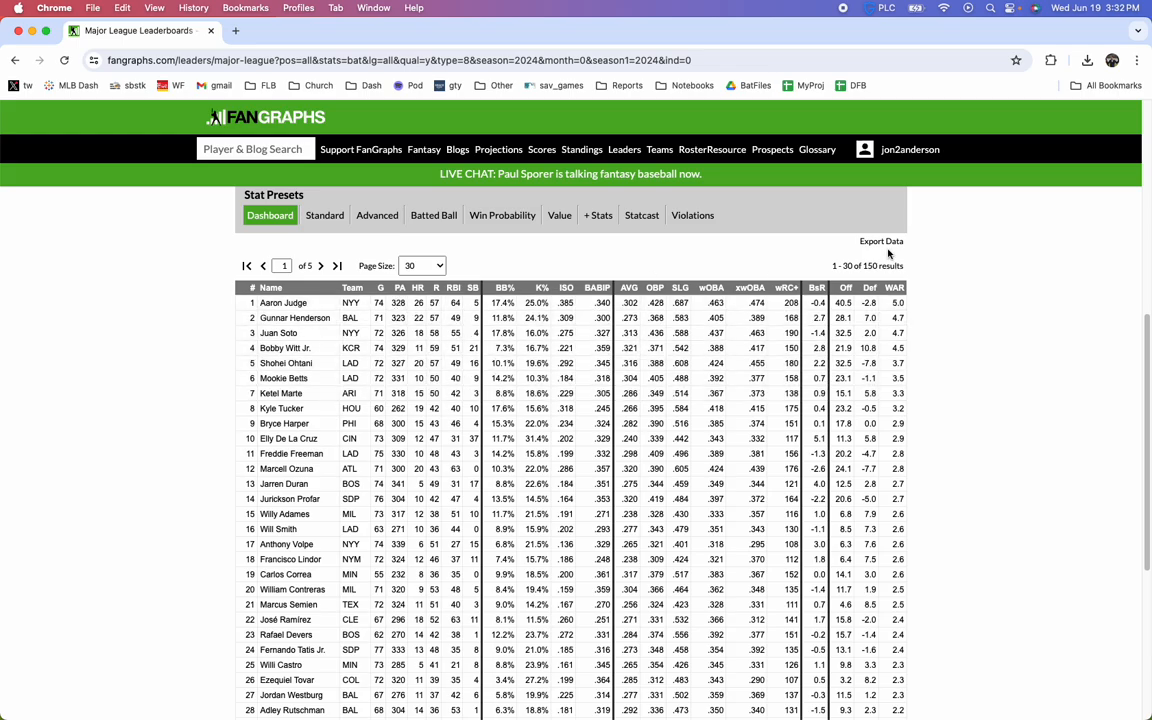
scroll(1052, 386, "down", 5)
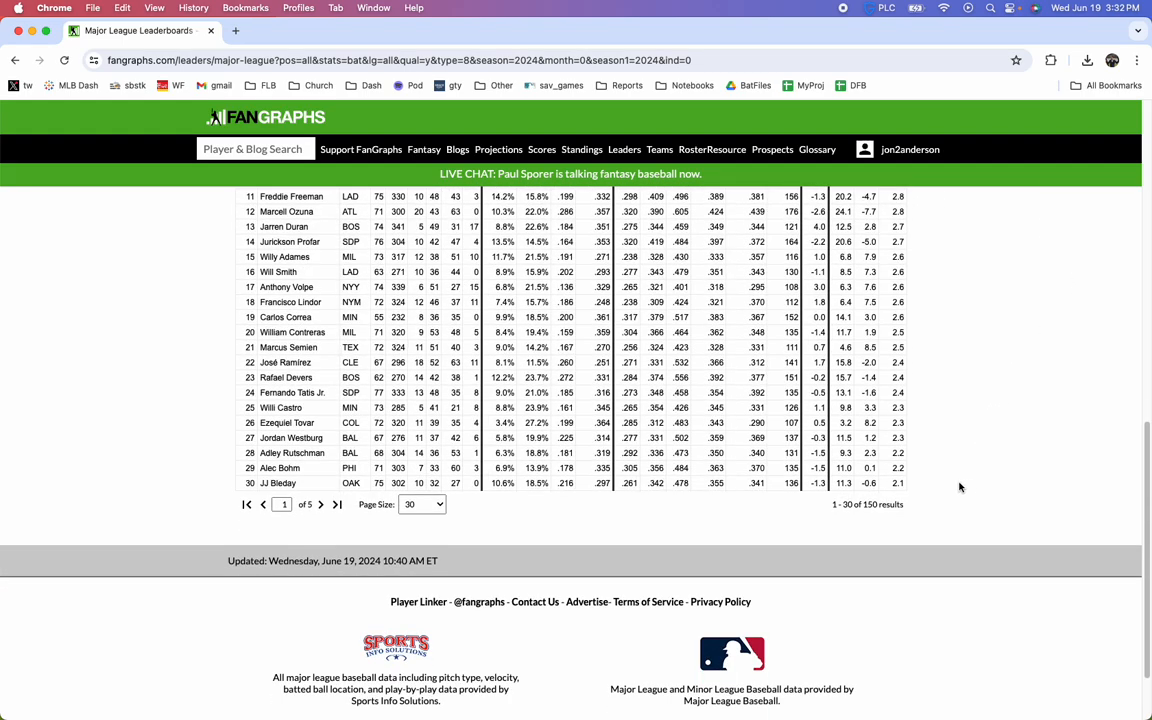
scroll(840, 506, "up", 2)
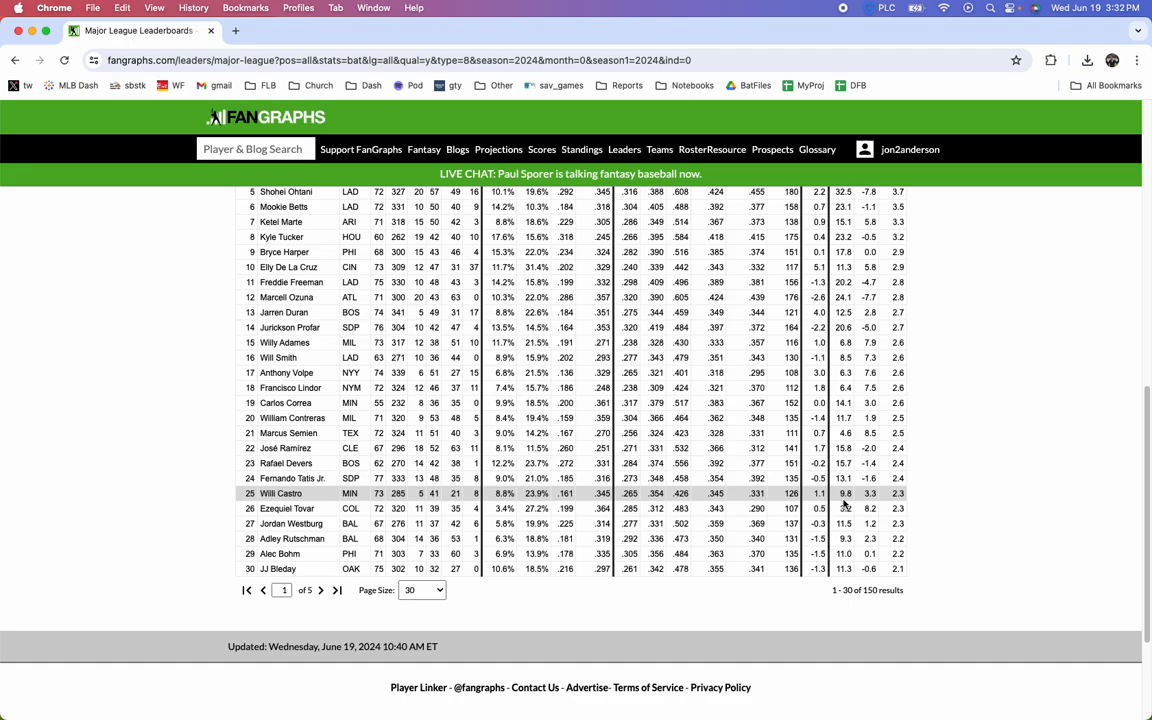
scroll(830, 510, "up", 3)
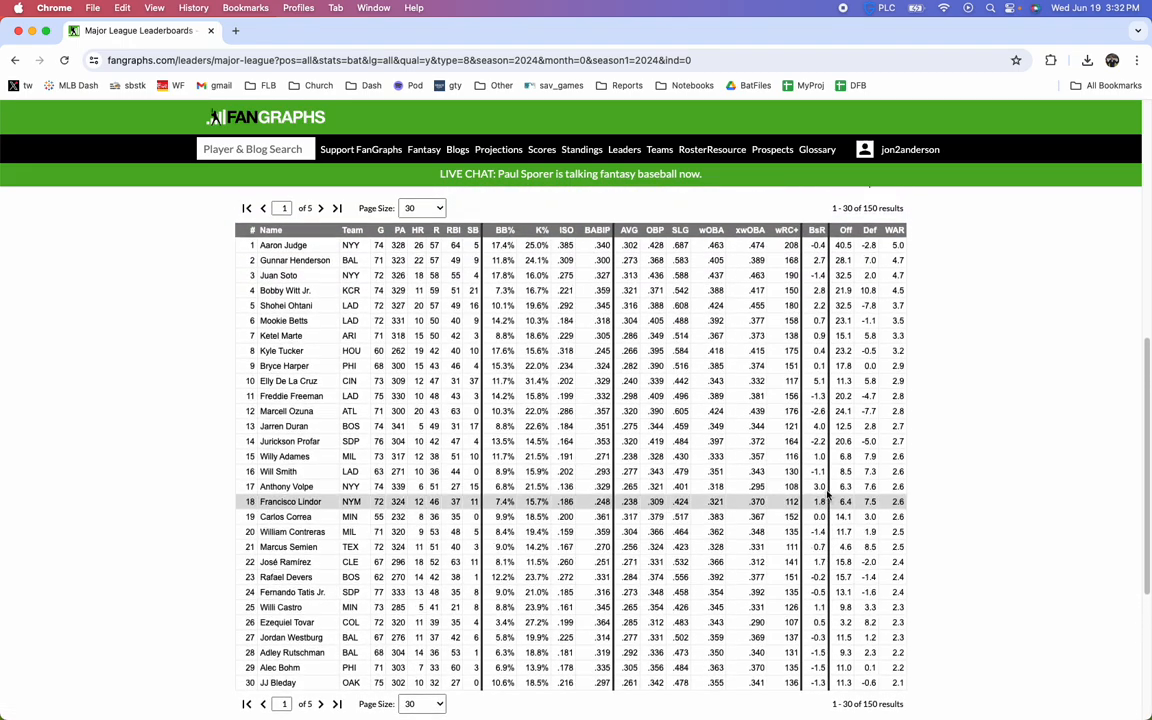
scroll(960, 380, "up", 5)
scroll(962, 386, "down", 2)
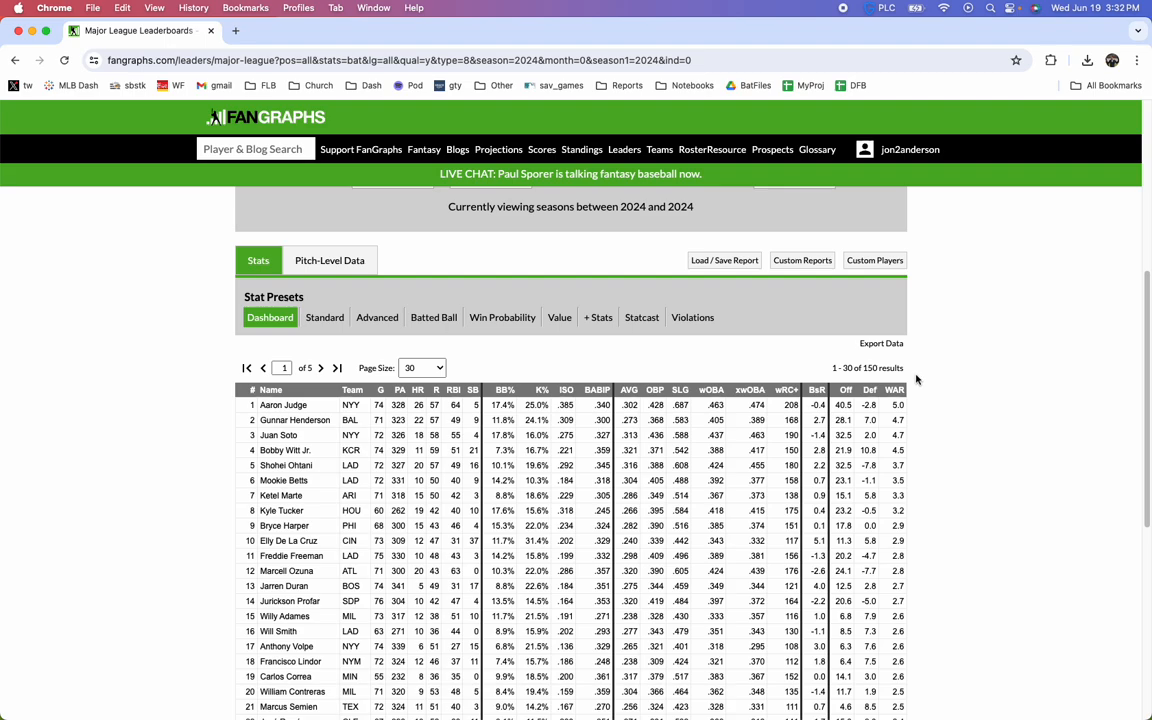
scroll(797, 340, "up", 1)
scroll(883, 383, "up", 2)
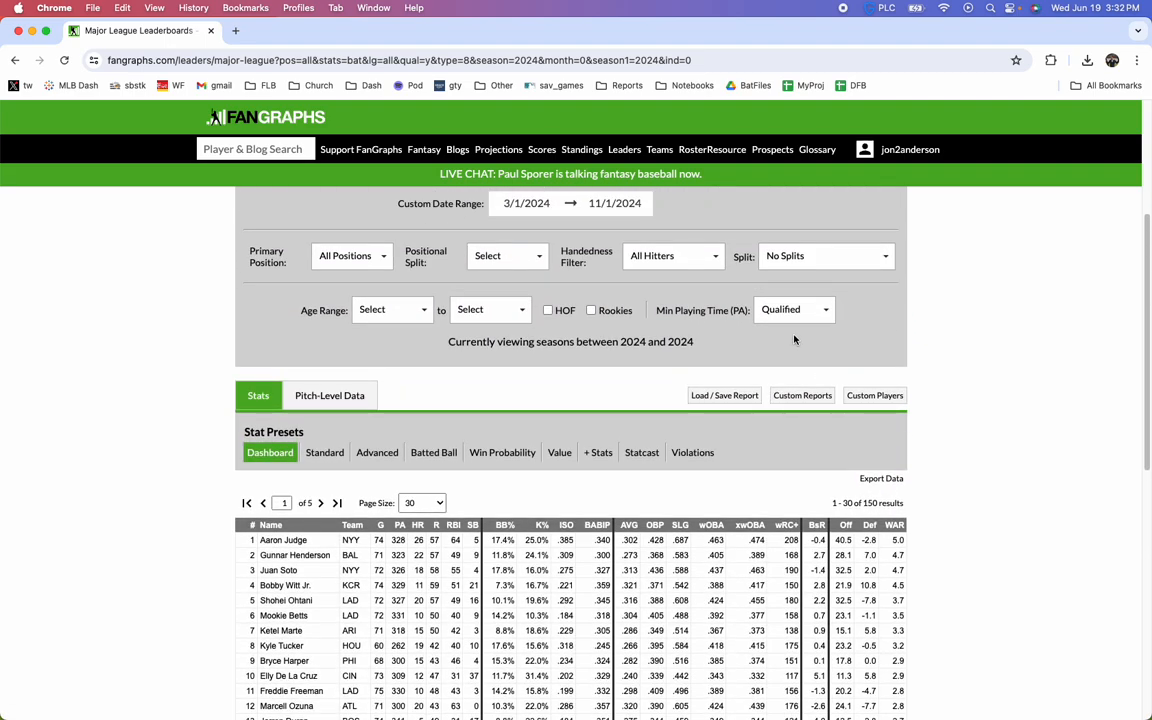
Show the Standard stat preset for the batting leaderboard and set the minimum playing time (PA) to 1
left_click(324, 452)
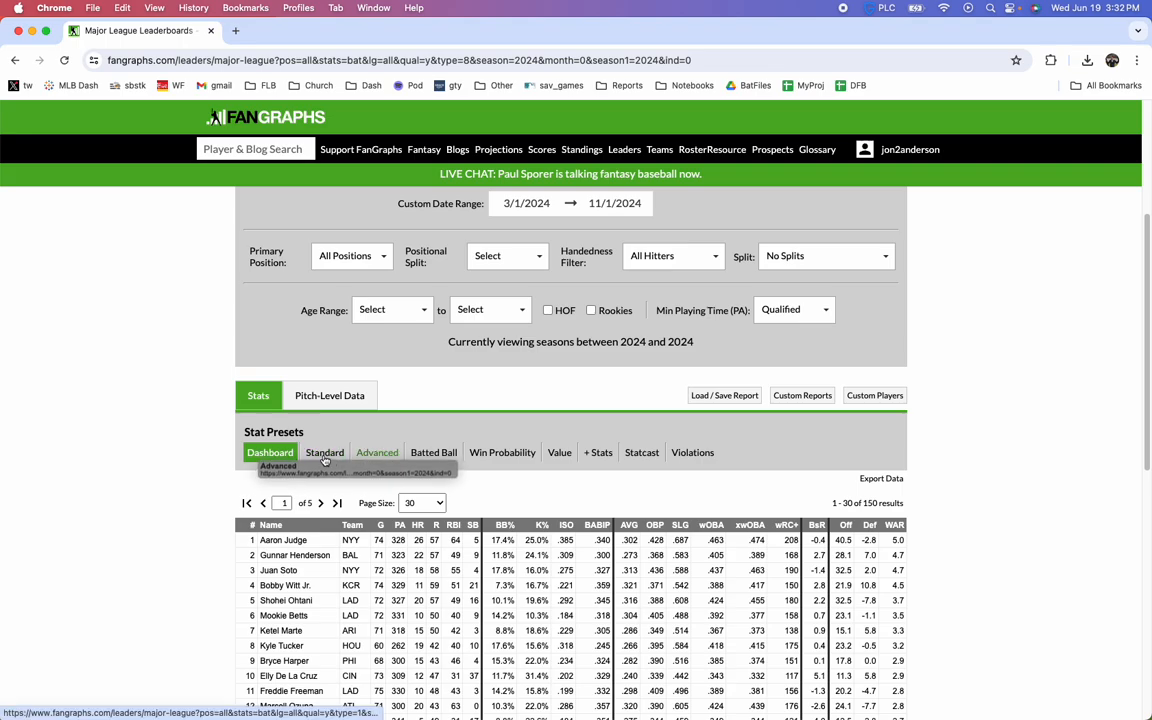
scroll(190, 449, "down", 1)
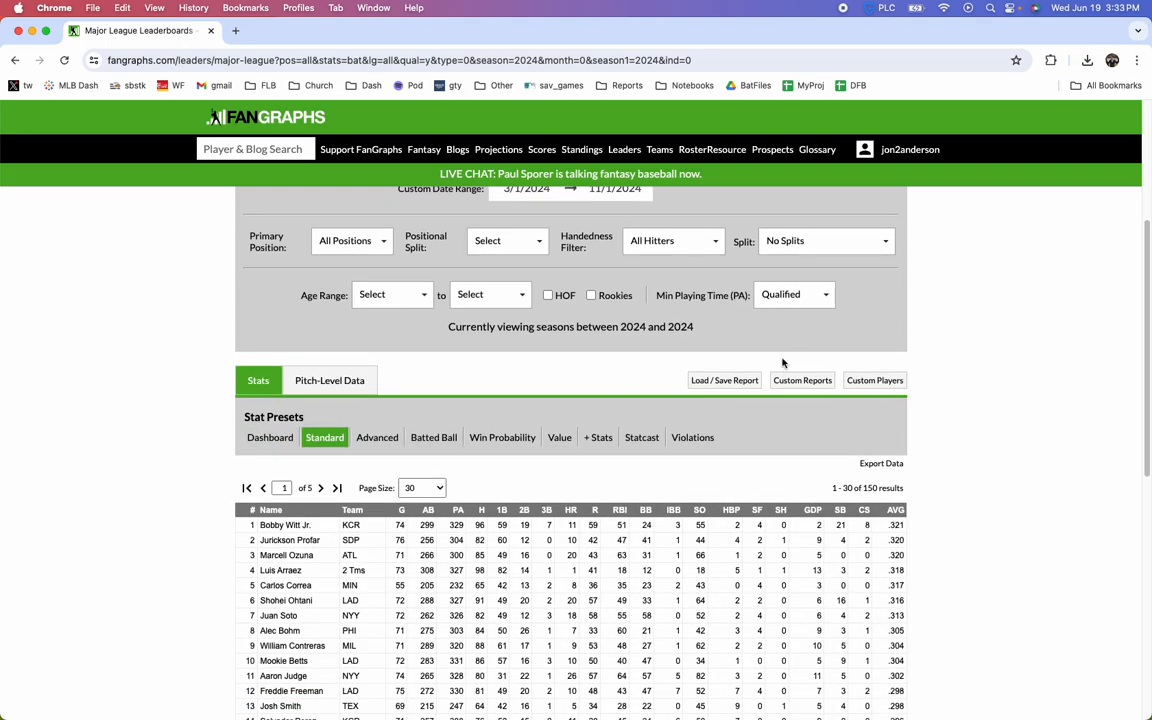
scroll(783, 363, "up", 5)
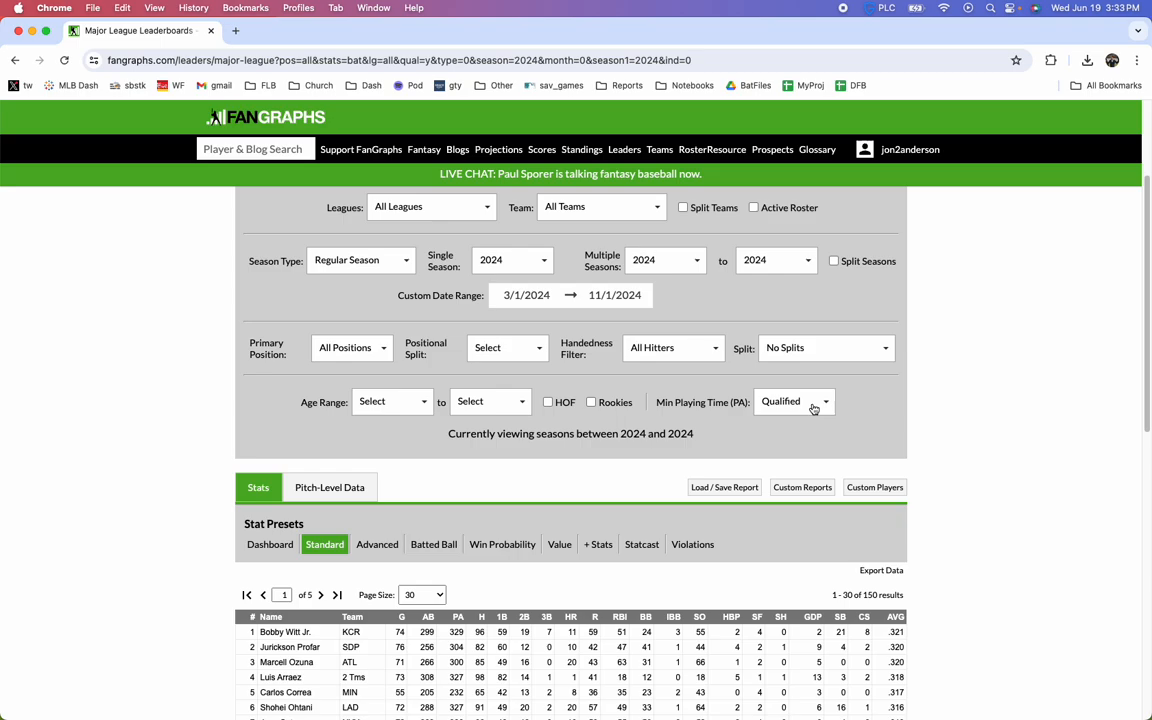
left_click(813, 409)
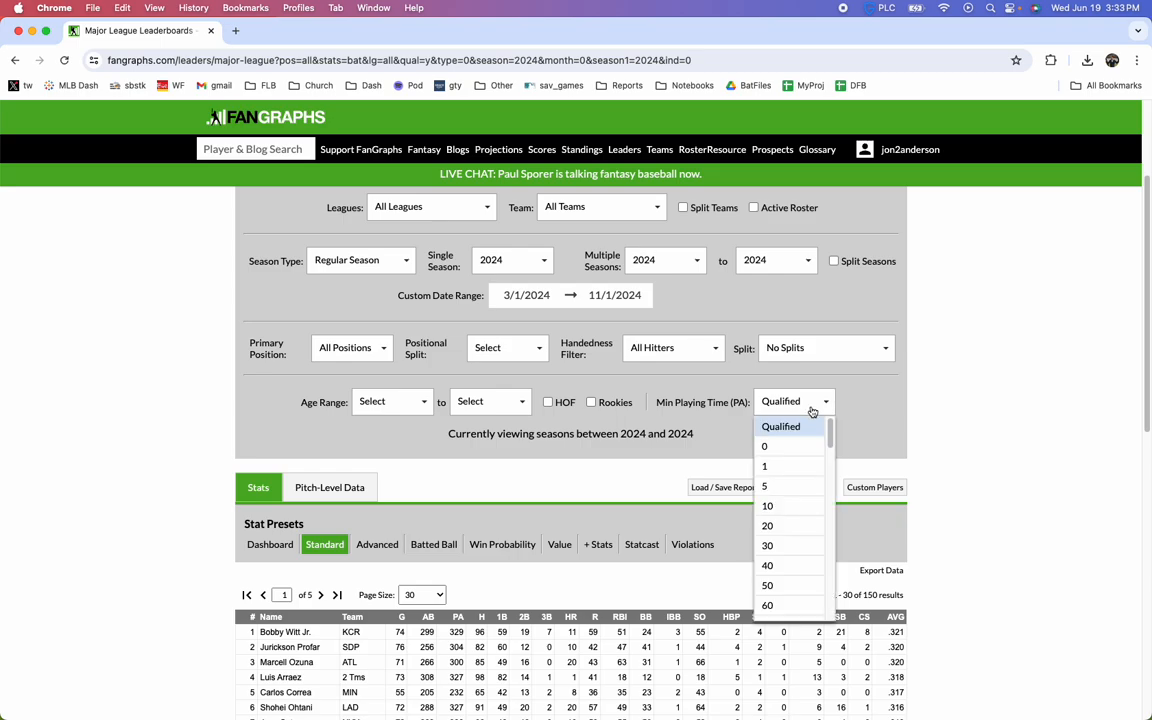
left_click(797, 466)
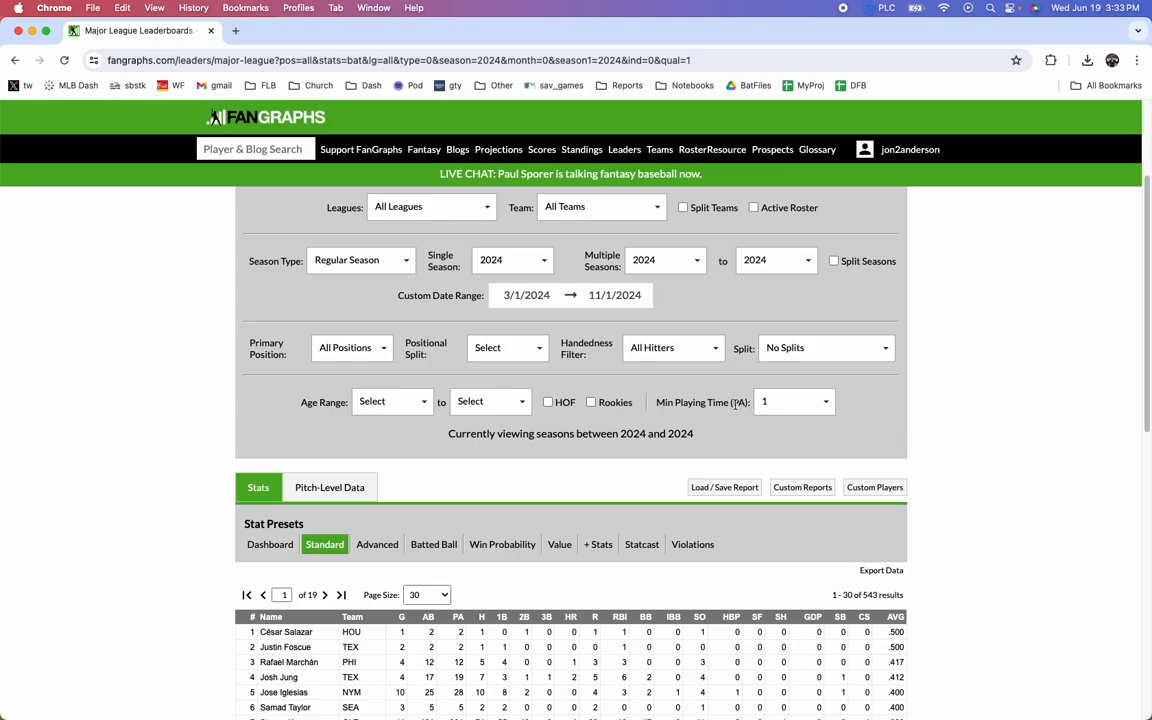
Set the batting leaderboard's page size to Infinity
scroll(691, 415, "down", 3)
left_click(418, 469)
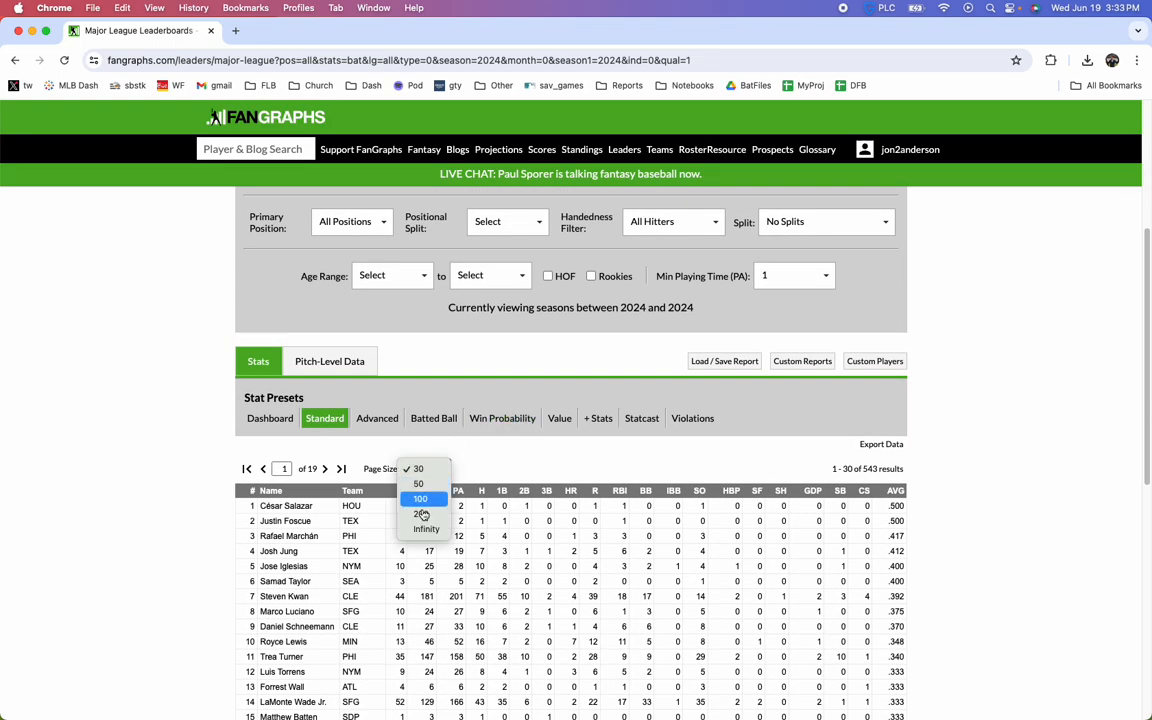
left_click(425, 530)
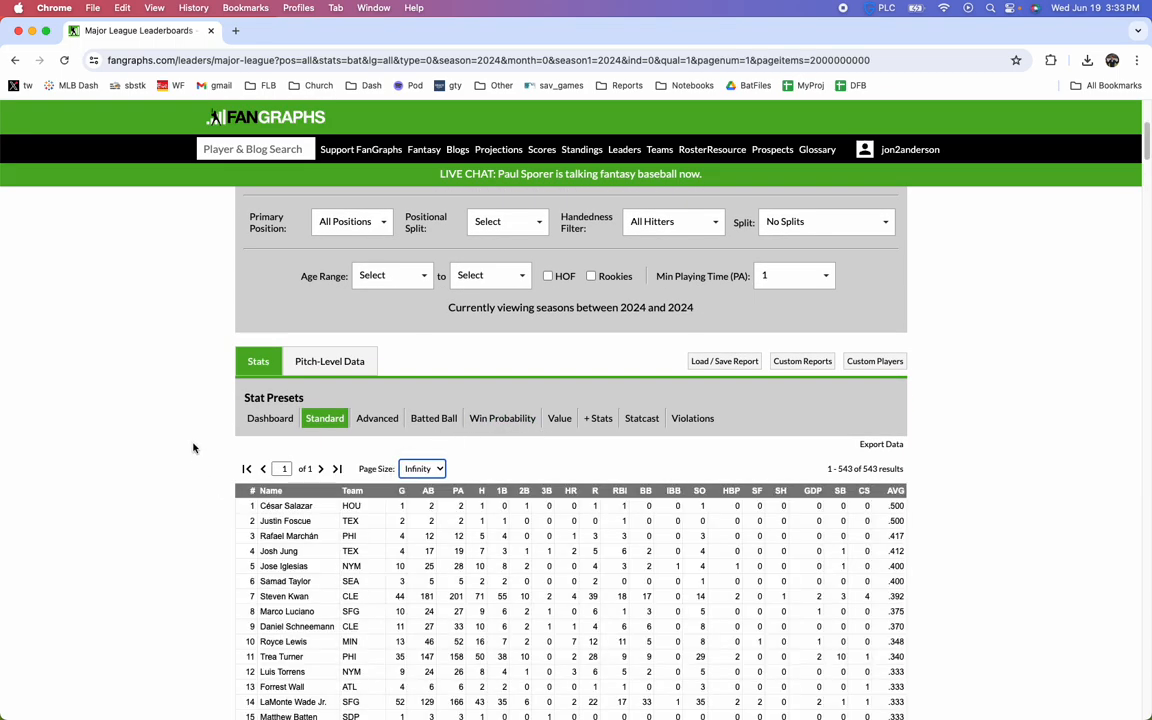
Export the full Standard batting leaderboard and open the downloaded fangraphs-leaderboards.csv file in Excel
scroll(195, 451, "down", 5)
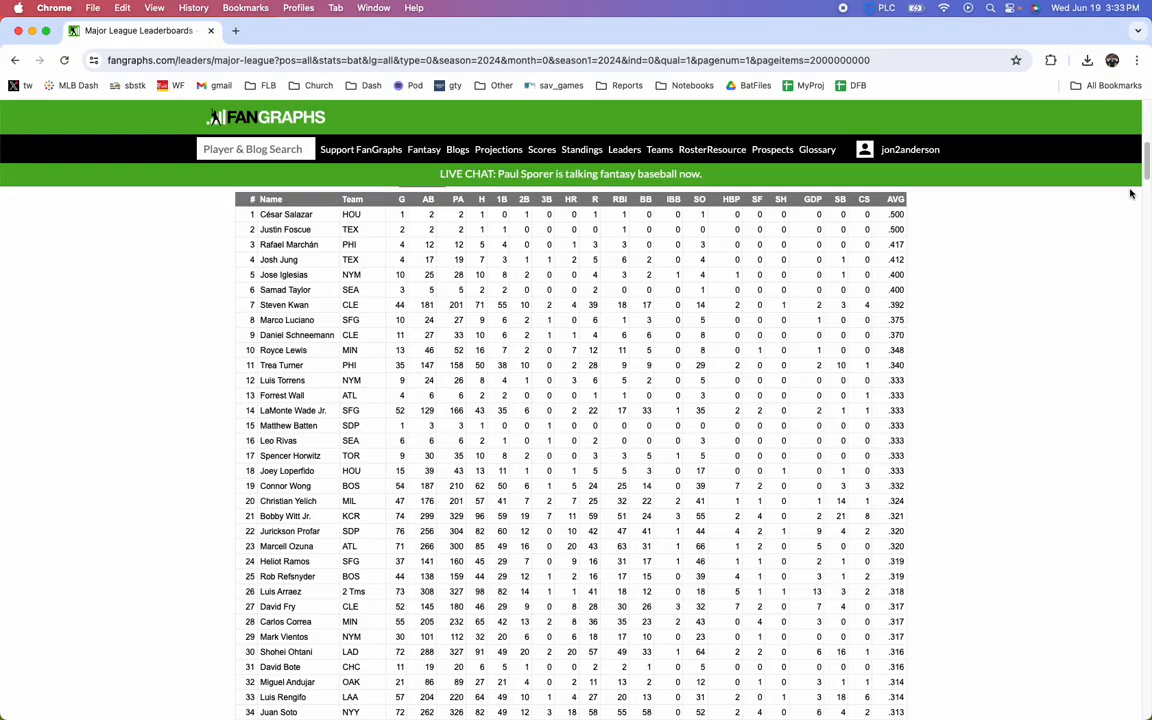
left_click_drag(1147, 175, 1135, 600)
scroll(1135, 600, "up", 20)
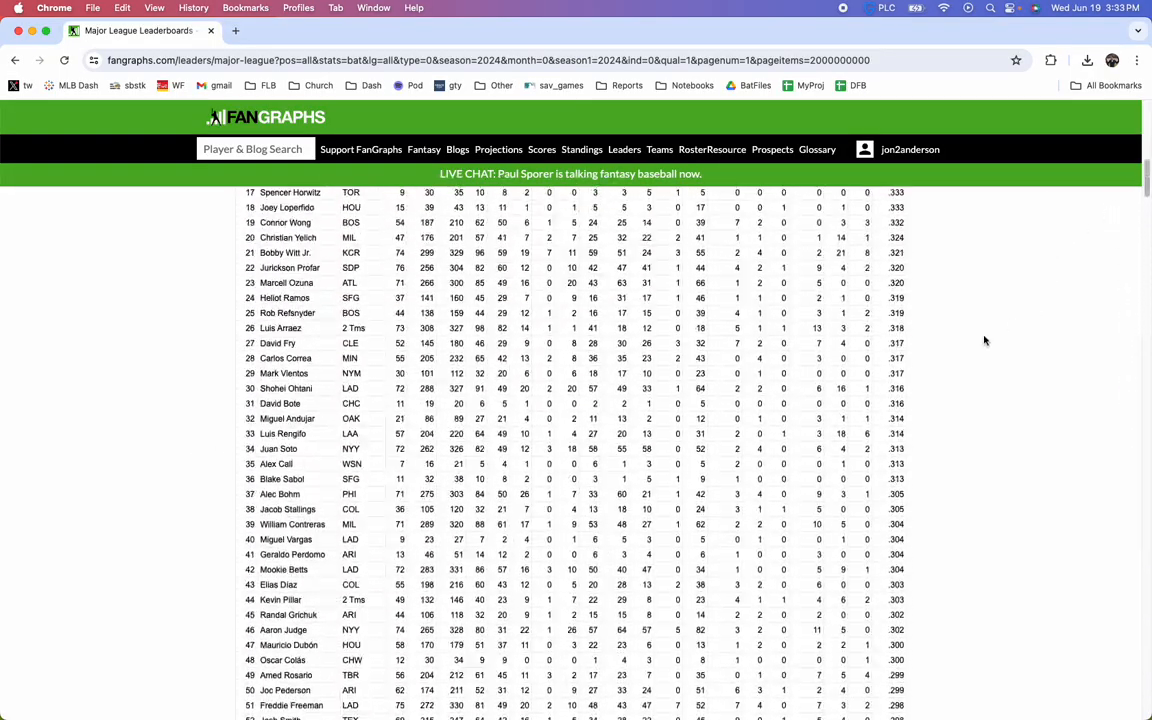
scroll(960, 369, "up", 3)
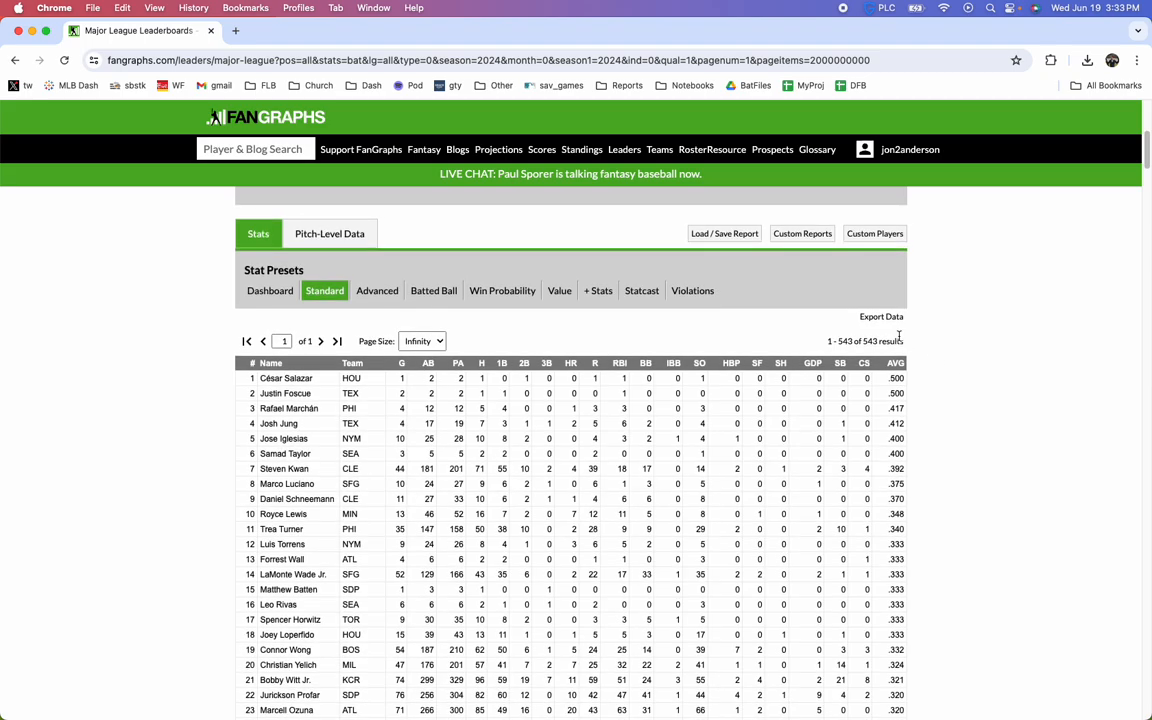
scroll(810, 337, "up", 3)
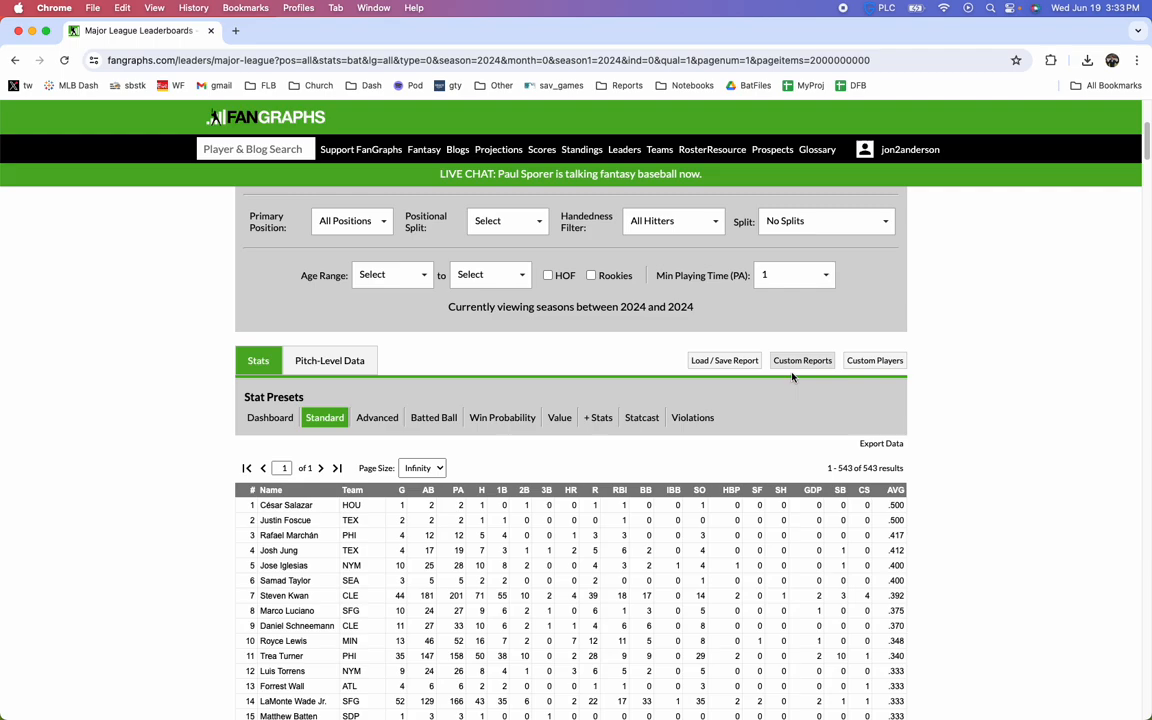
left_click(878, 443)
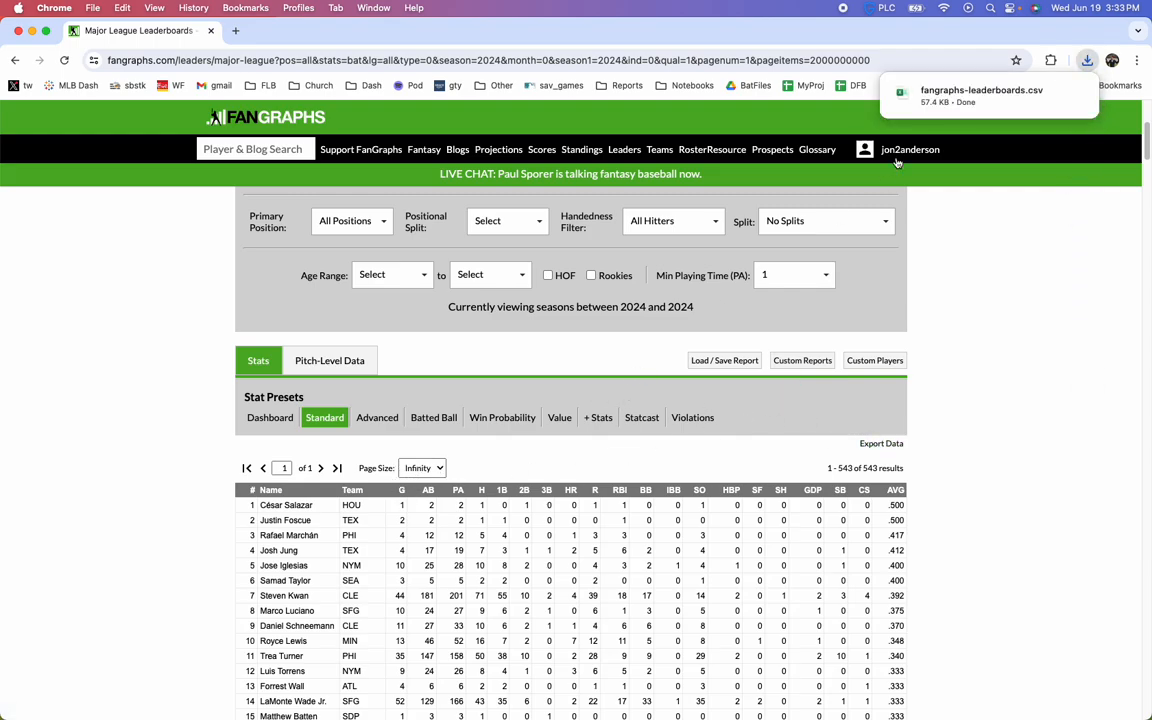
left_click(978, 97)
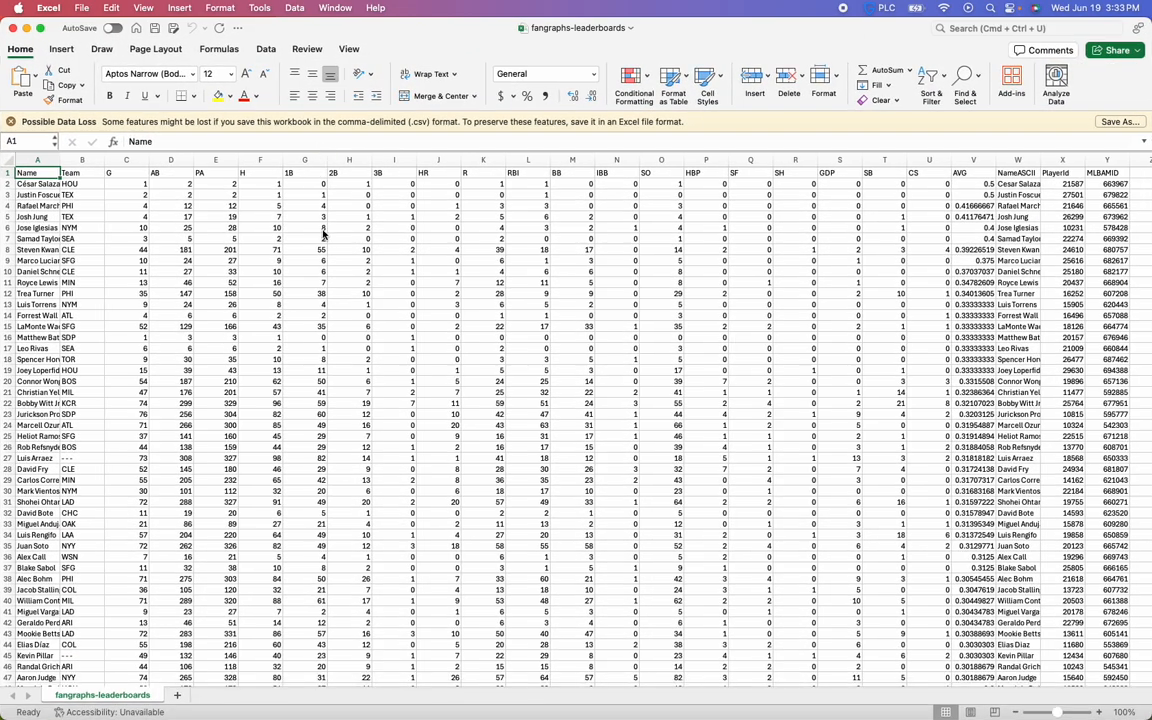
key("super+Tab")
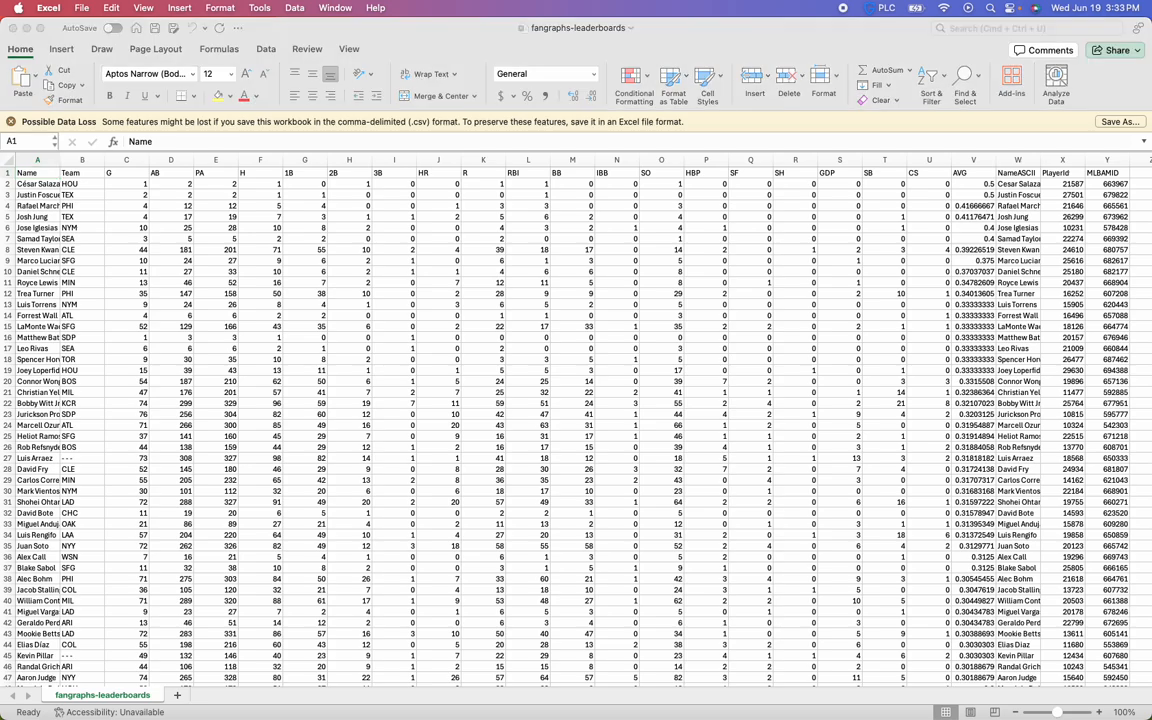
In Finder, sort the Downloads folder by newest modified date and open fangraphs-leaderboards.csv with TextEdit
left_click(340, 276)
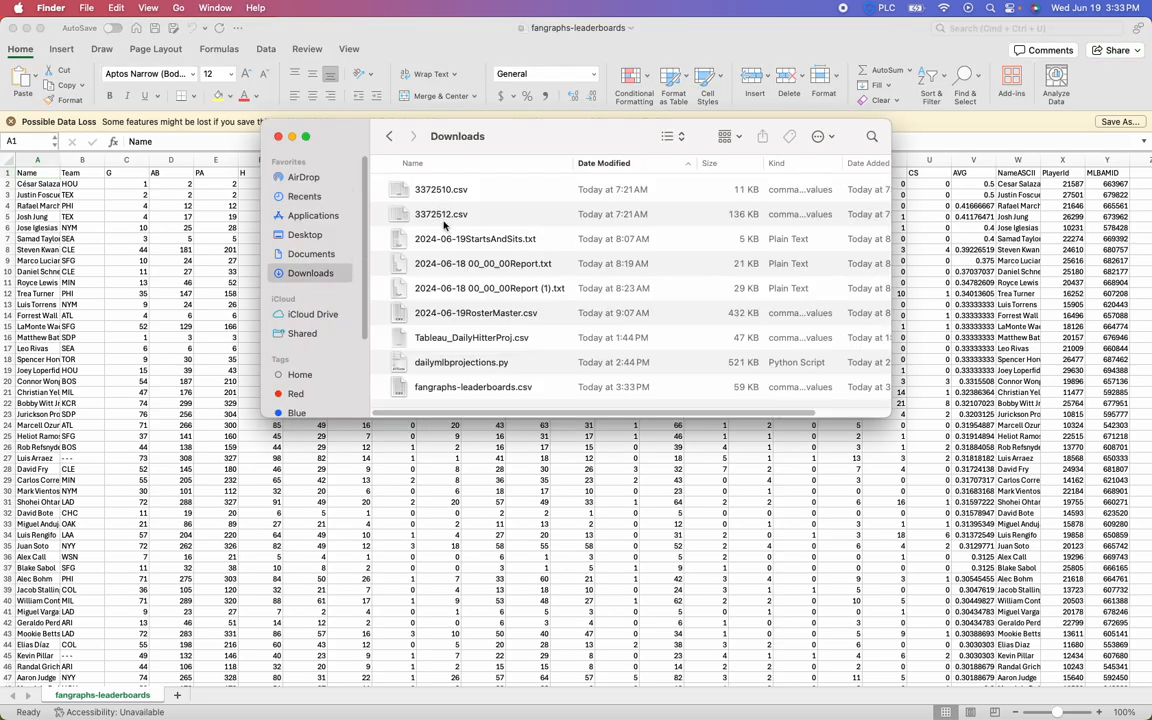
left_click(613, 165)
left_click(495, 189)
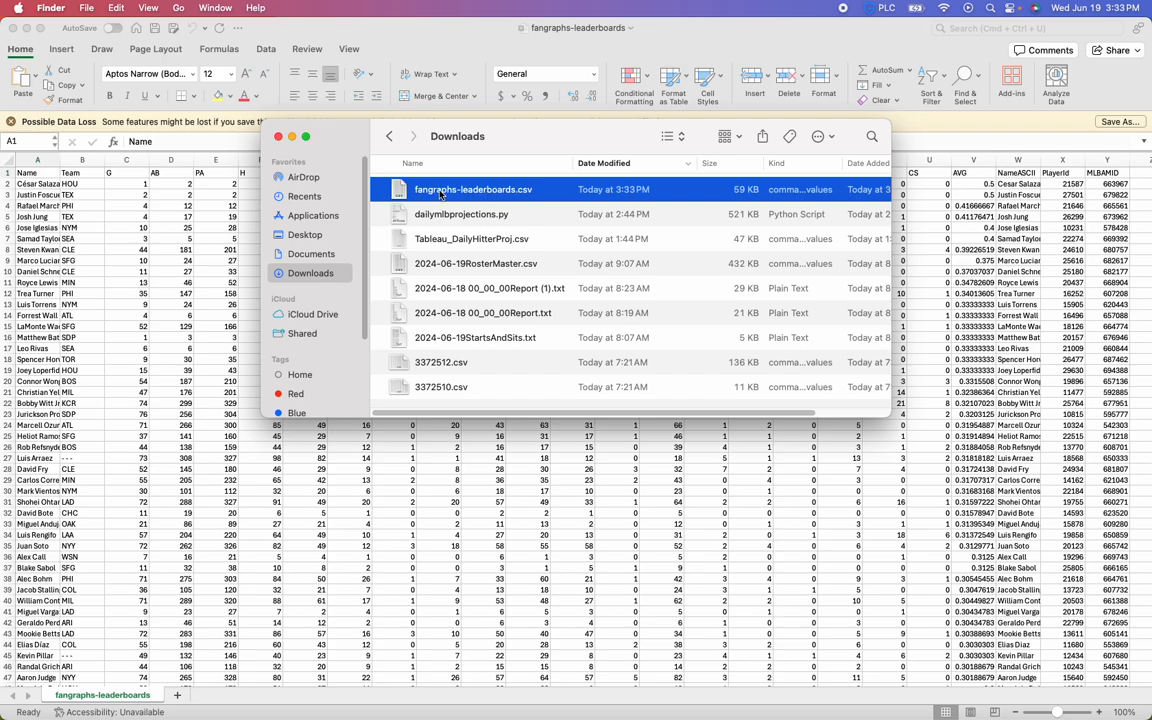
right_click(440, 194)
mouse_move(480, 213)
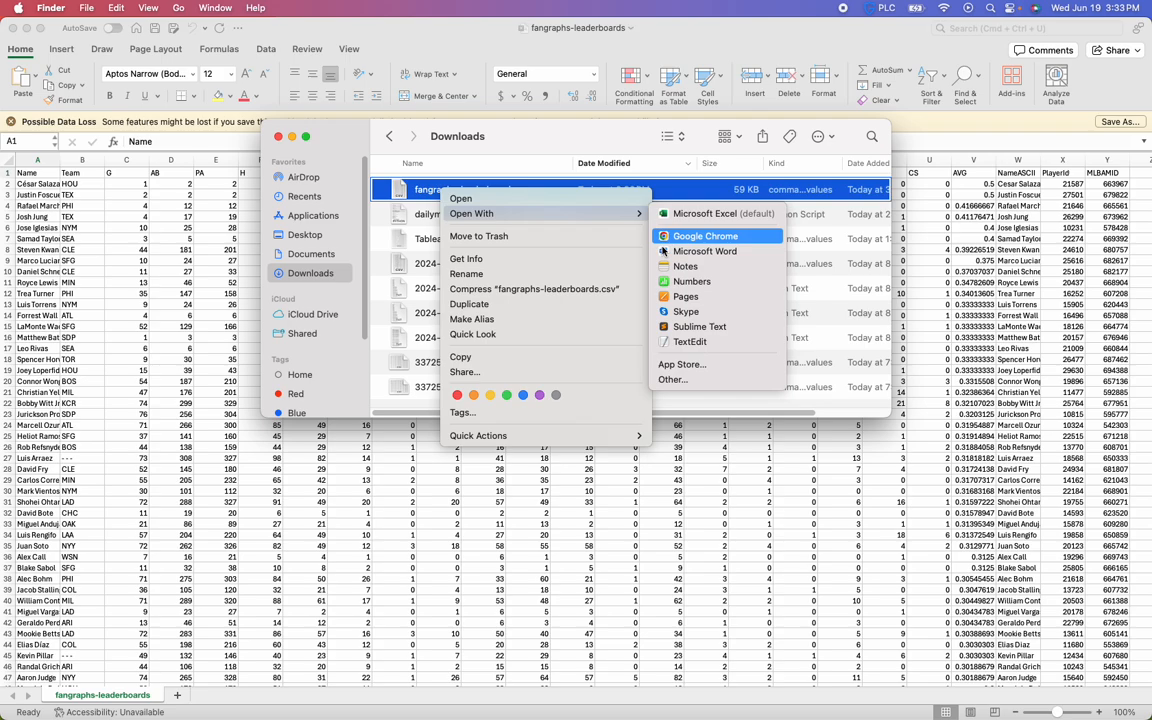
left_click(662, 342)
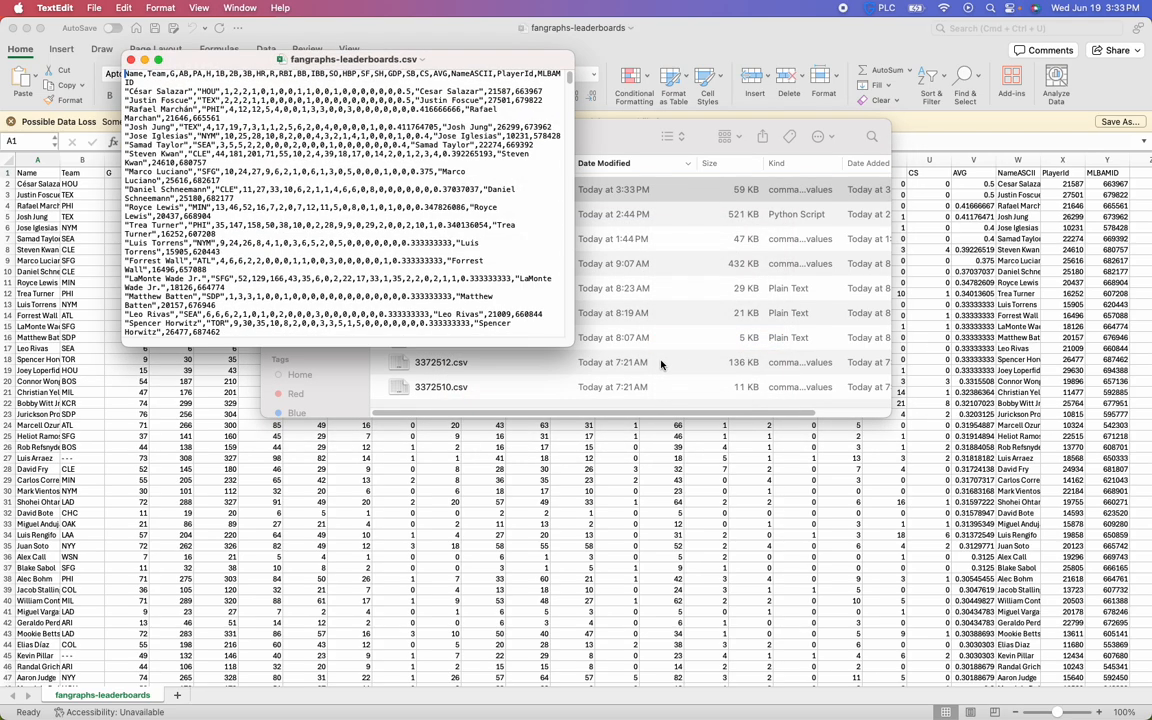
Enlarge the text window to examine the raw comma-separated lines of fangraphs-leaderboards.csv, and close the file
left_click_drag(569, 344, 1035, 414)
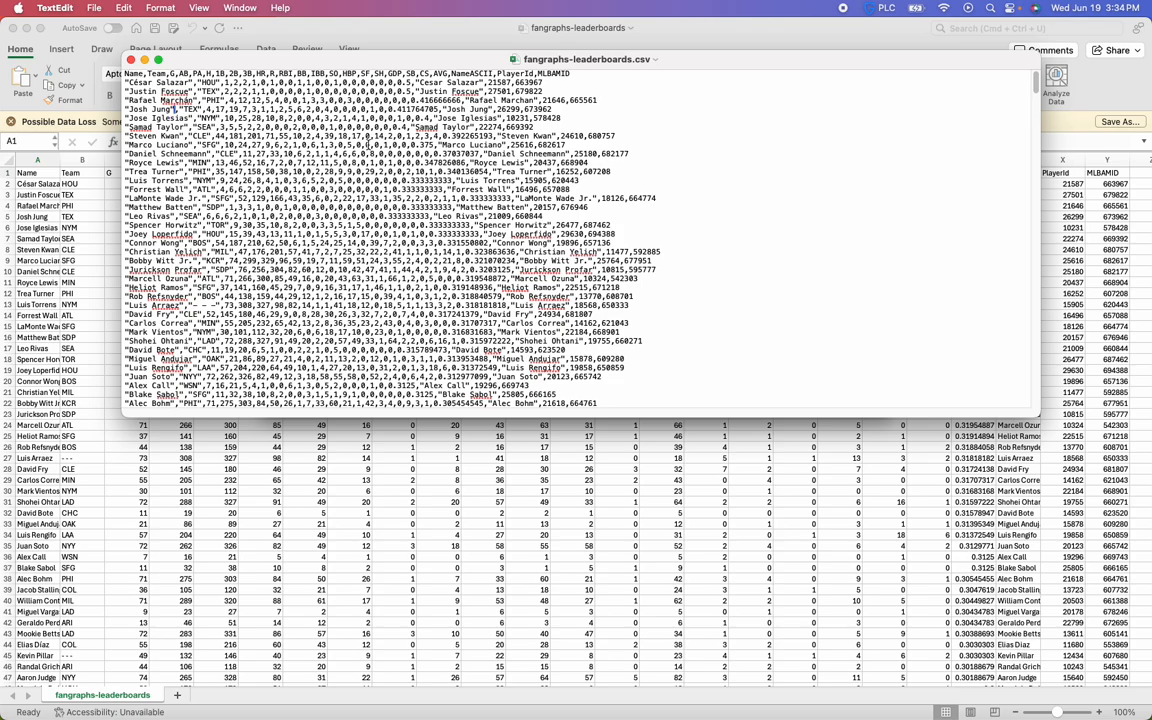
left_click_drag(386, 130, 488, 252)
left_click(488, 252)
left_click(130, 61)
left_click(430, 194)
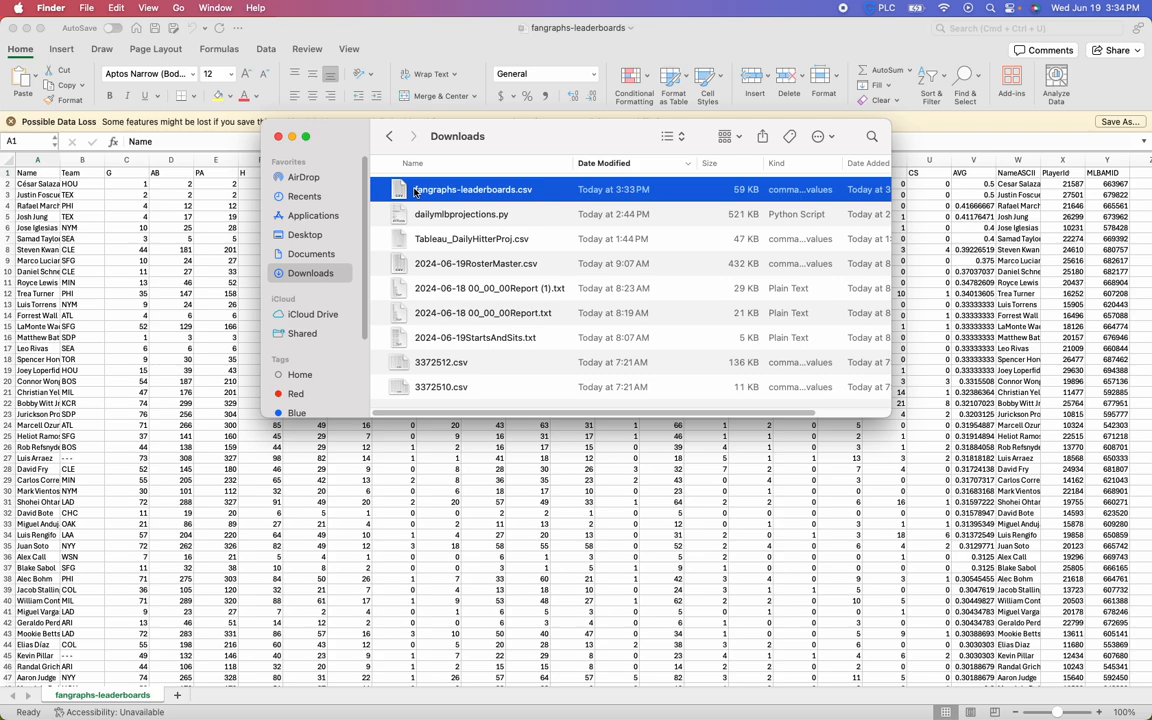
left_click(421, 218)
left_click(432, 194)
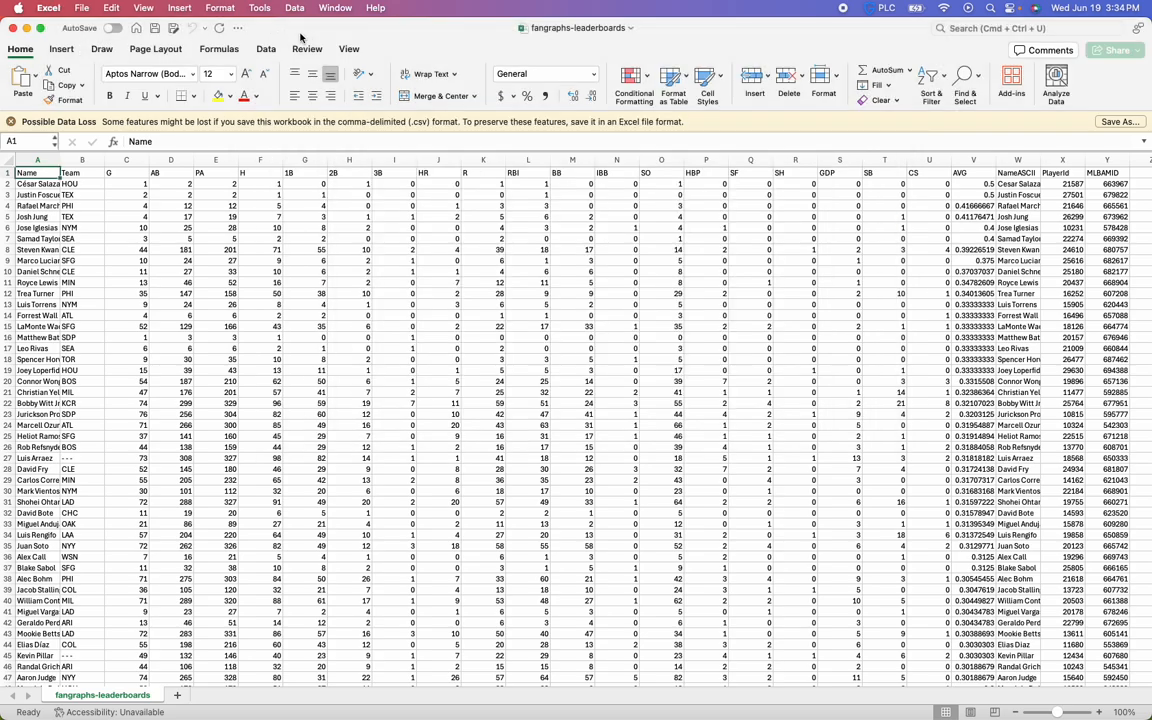
left_click(261, 30)
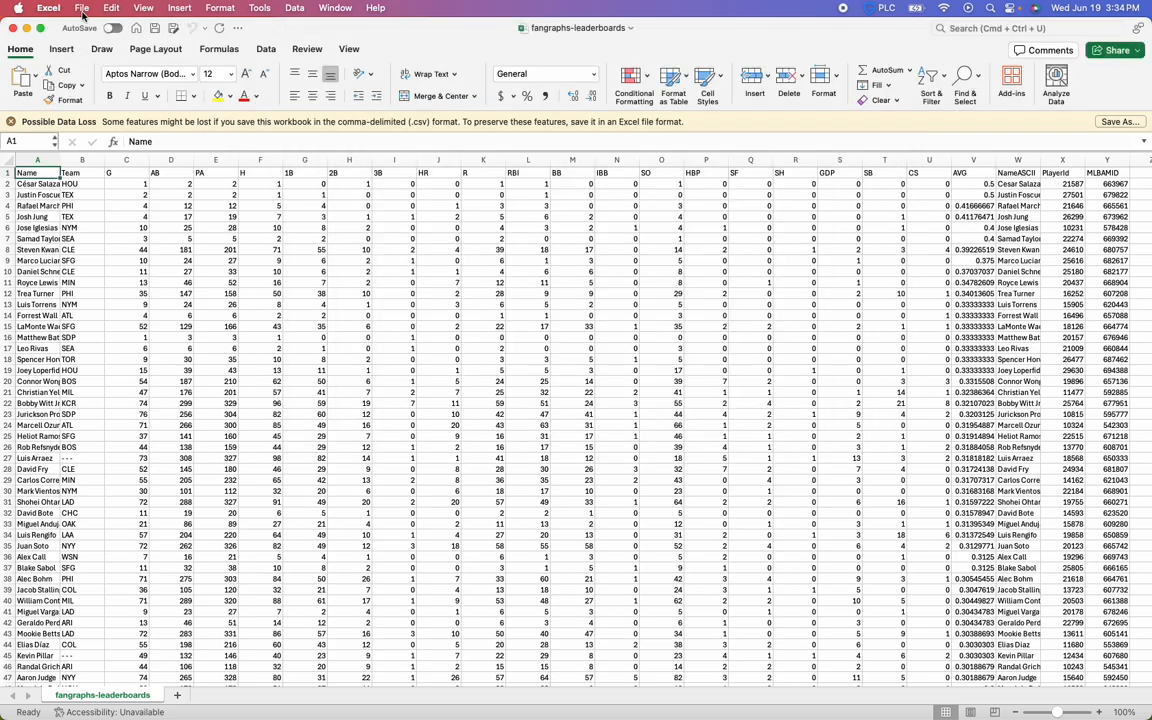
left_click(82, 8)
left_click(82, 54)
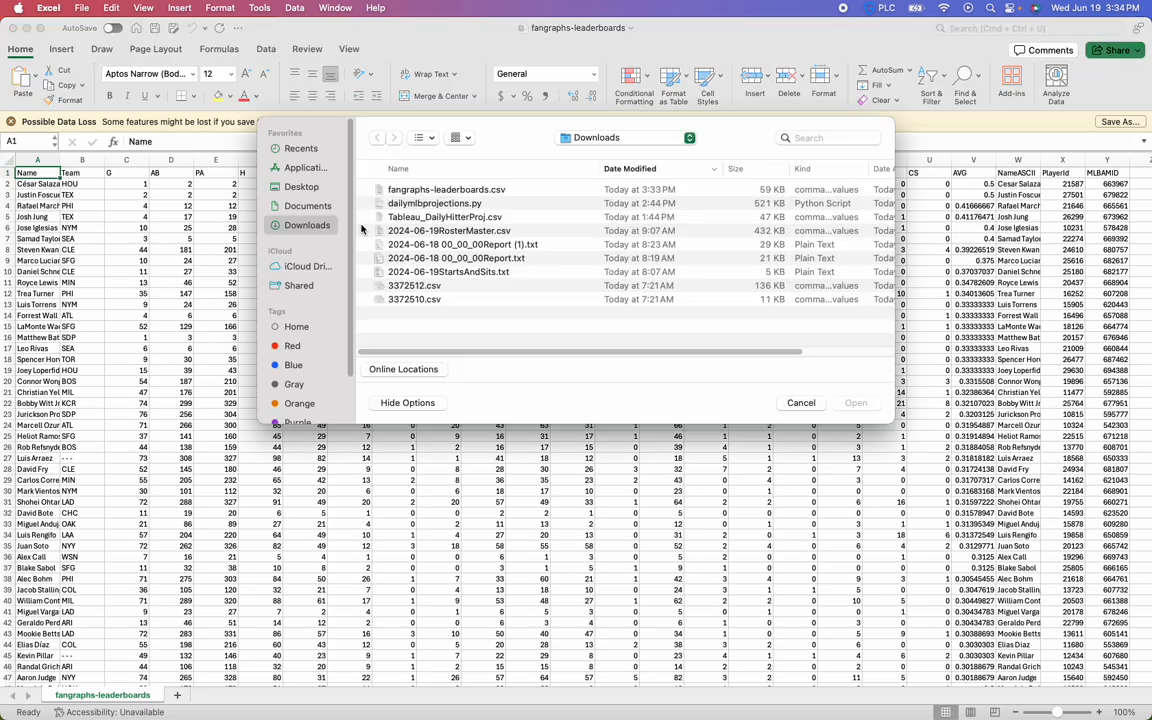
left_click(571, 192)
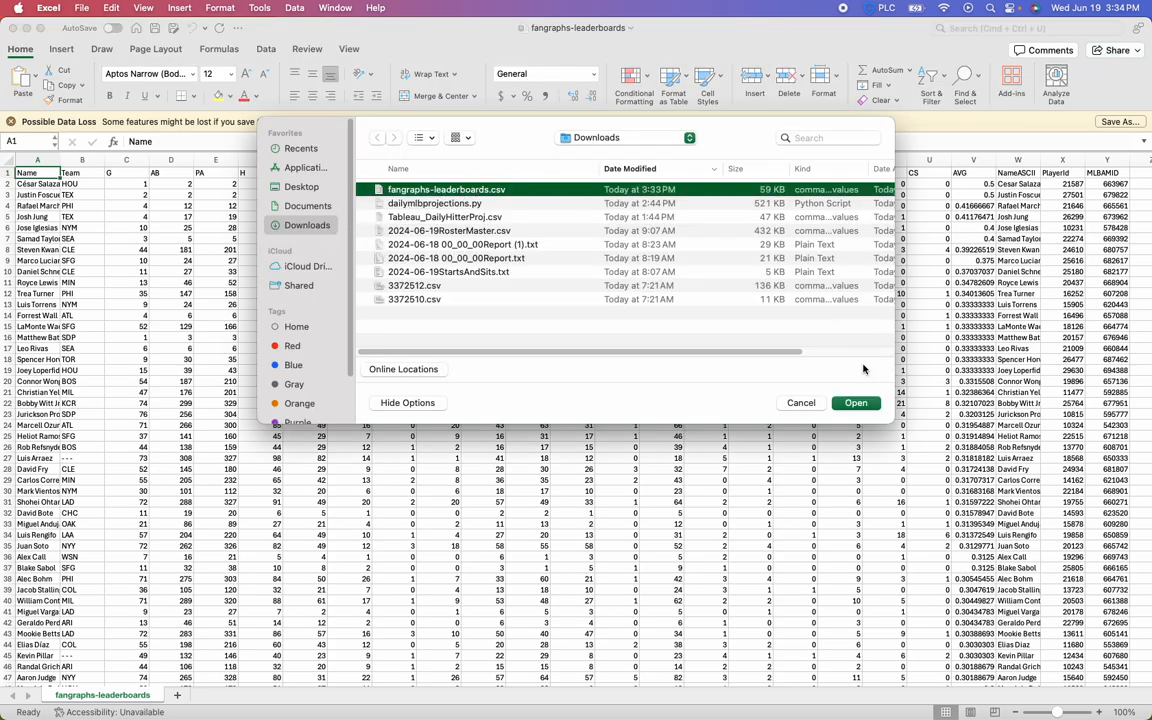
left_click(811, 401)
left_click(413, 374)
left_click(290, 217)
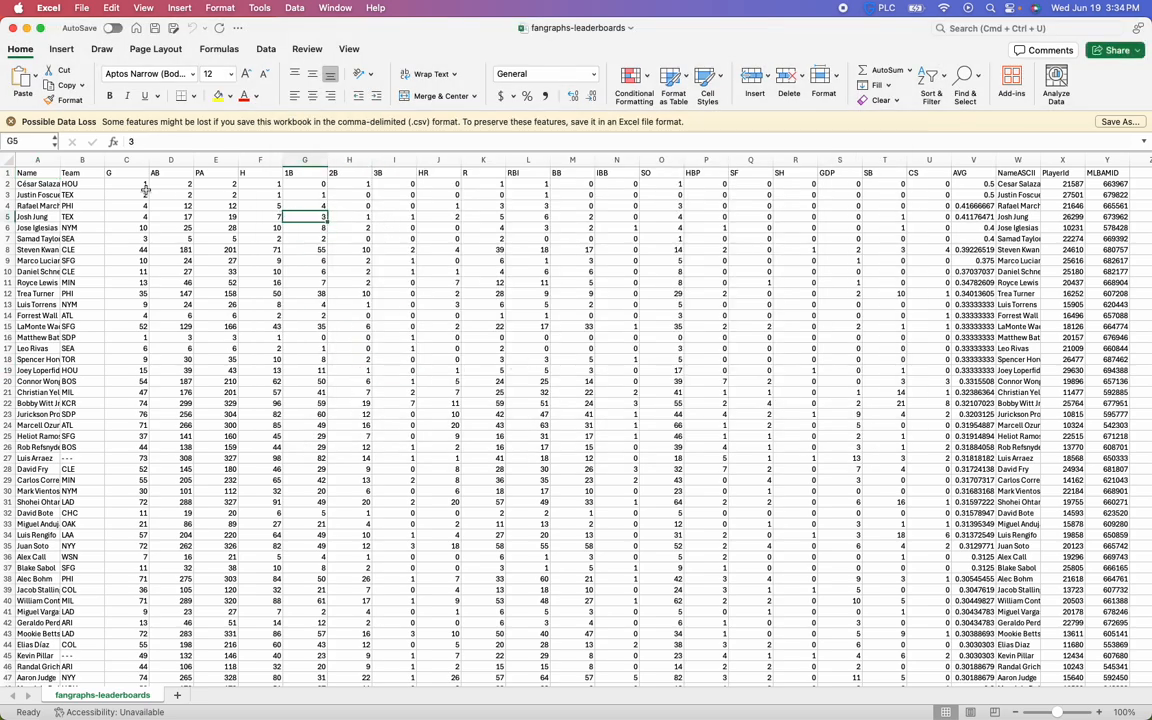
Widen the Name column (A) in the fangraphs-leaderboards sheet
left_click_drag(61, 160, 75, 160)
left_click(60, 163)
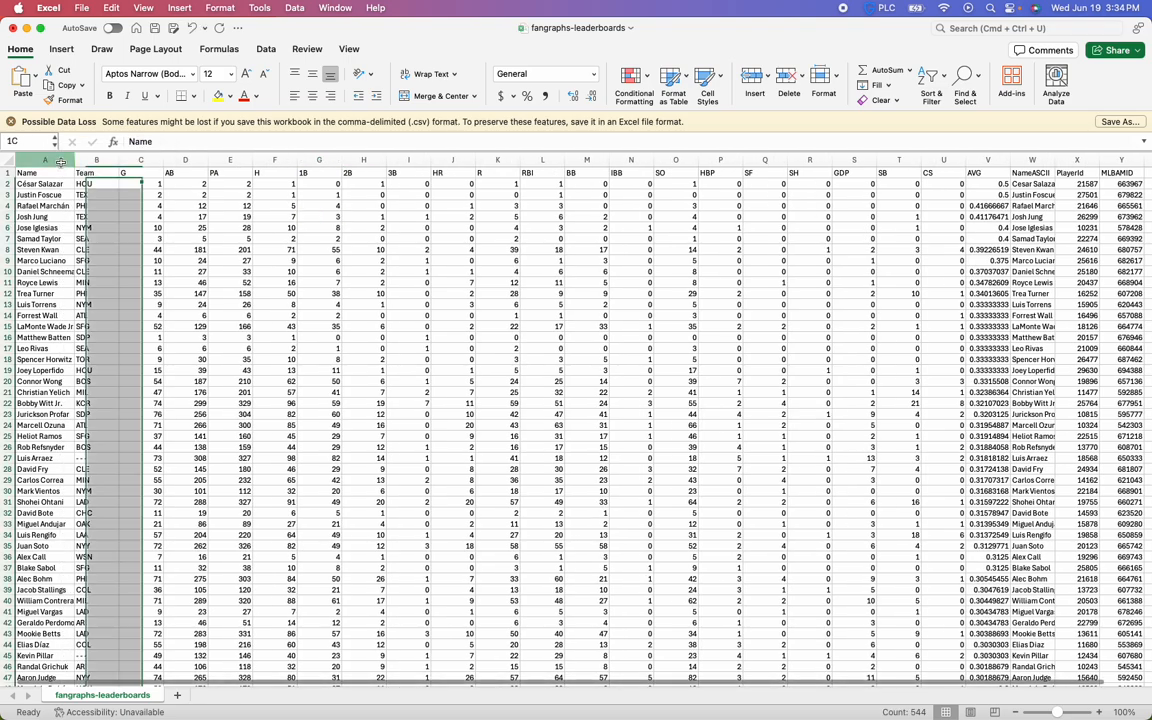
left_click(265, 48)
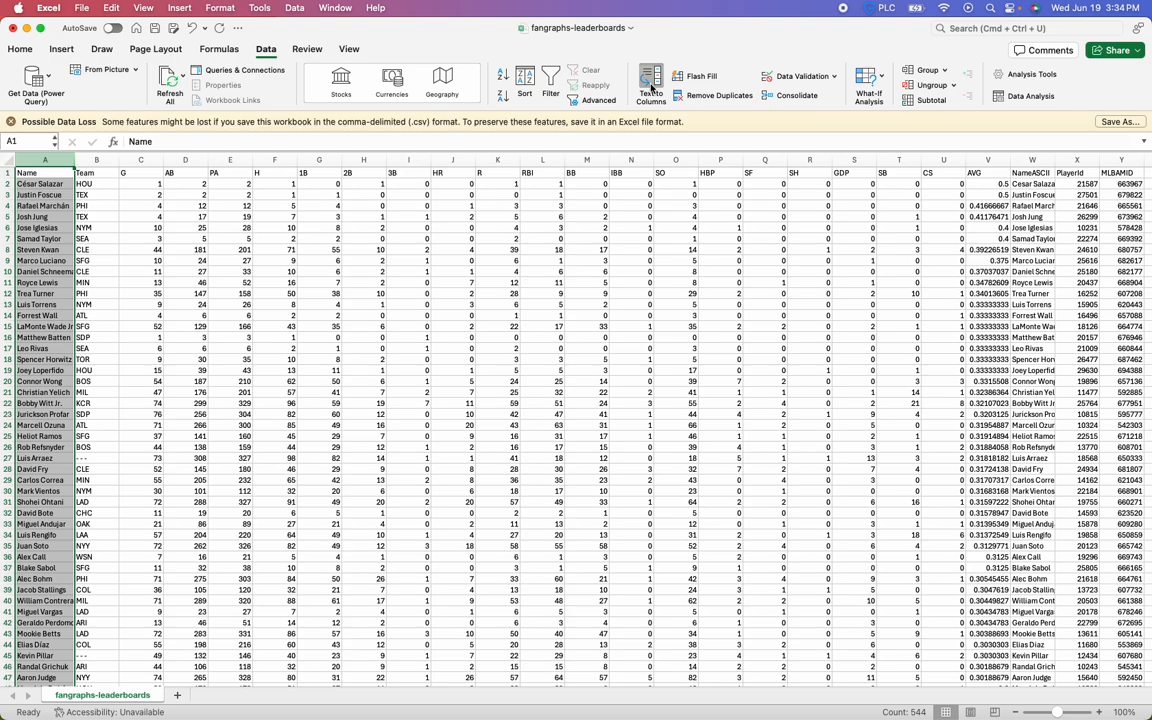
left_click(651, 87)
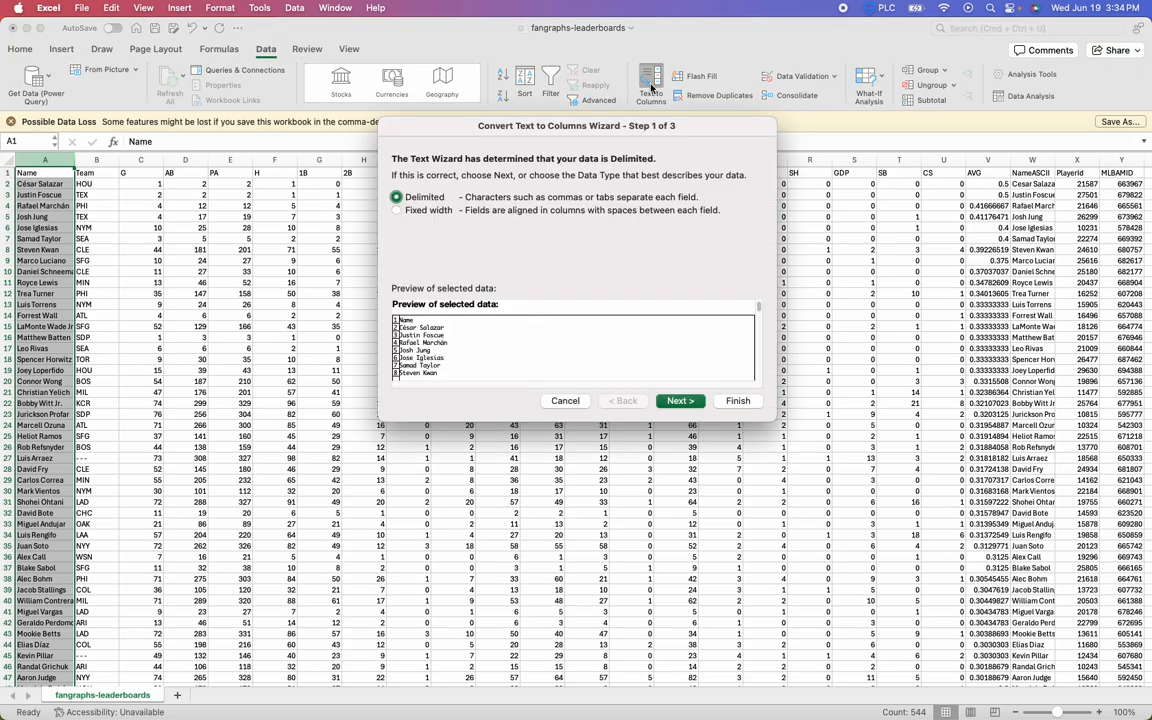
left_click(680, 400)
left_click(407, 197)
left_click(414, 230)
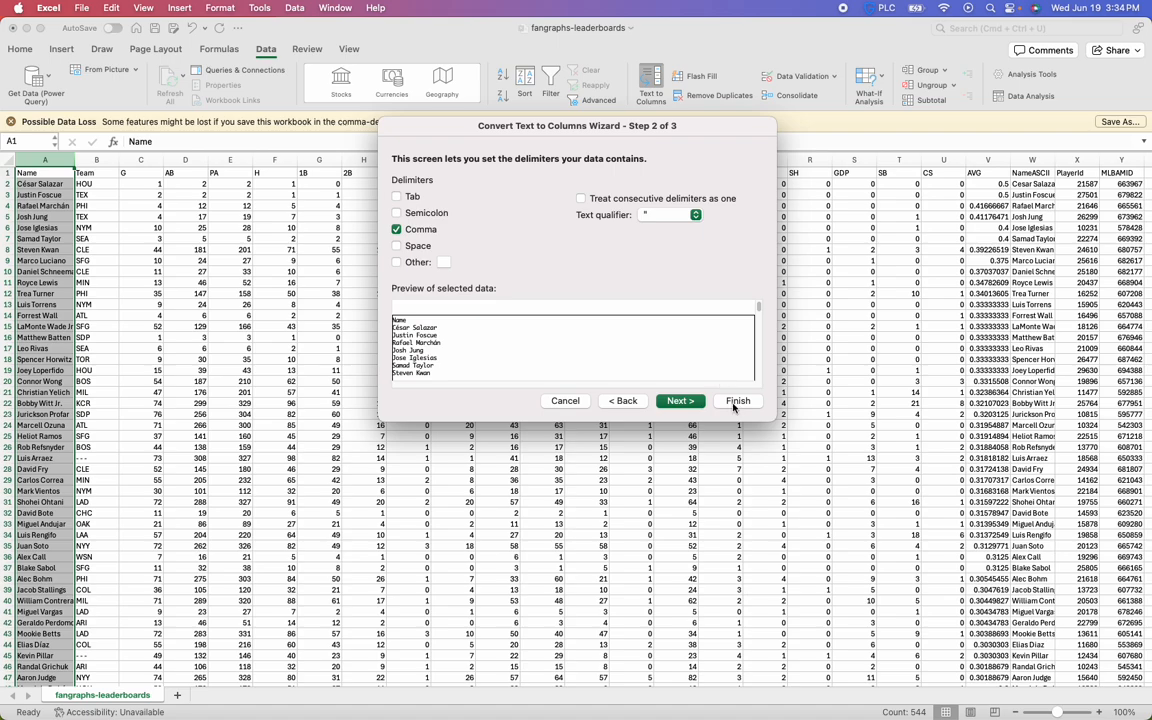
left_click(564, 401)
left_click(555, 394)
Add filters to the header row and widen the NameASCII column so the full player names fit
left_click(68, 176)
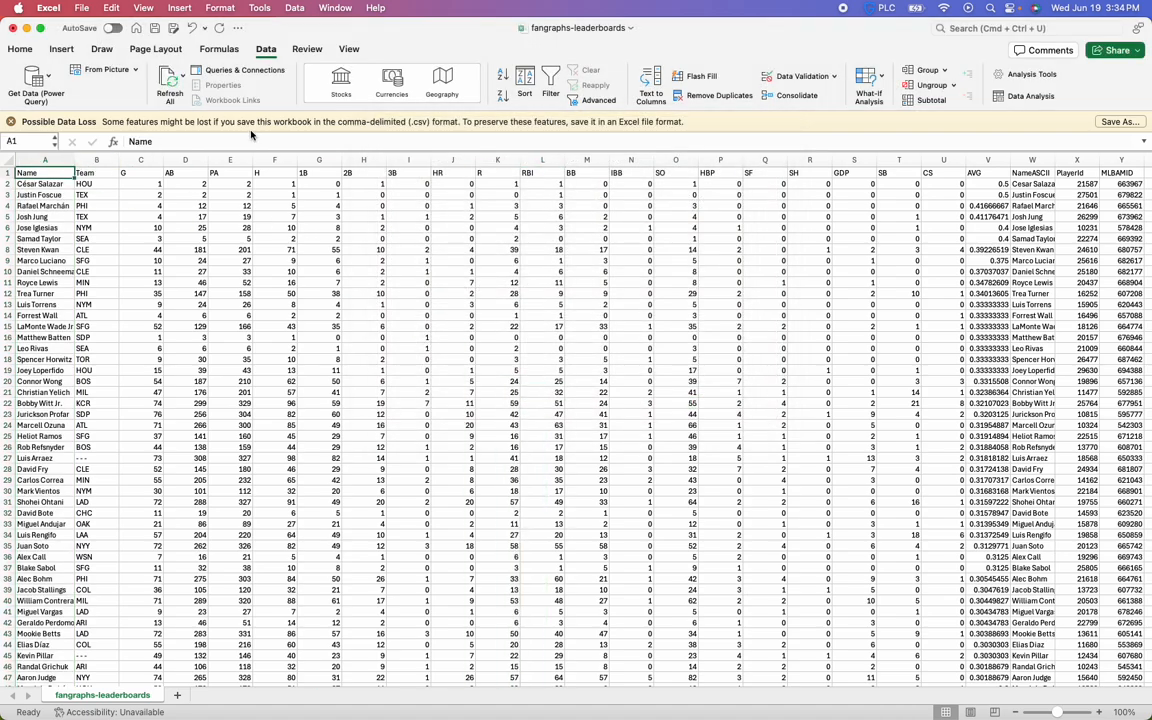
left_click(551, 80)
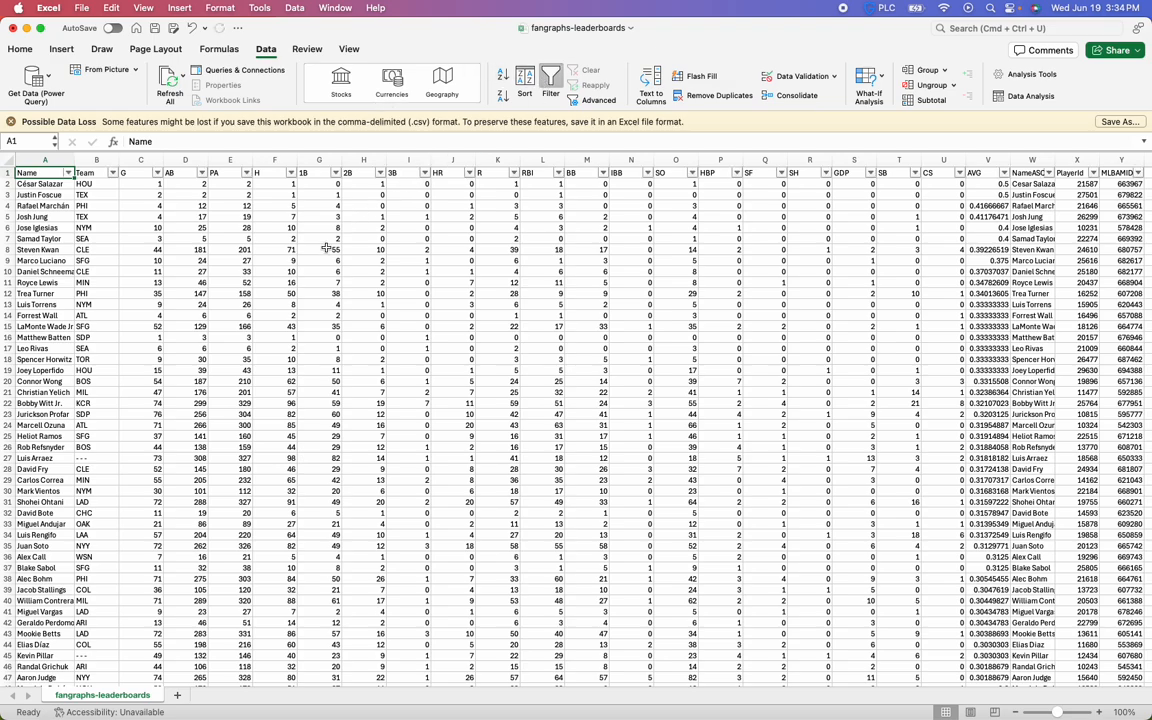
left_click(319, 249)
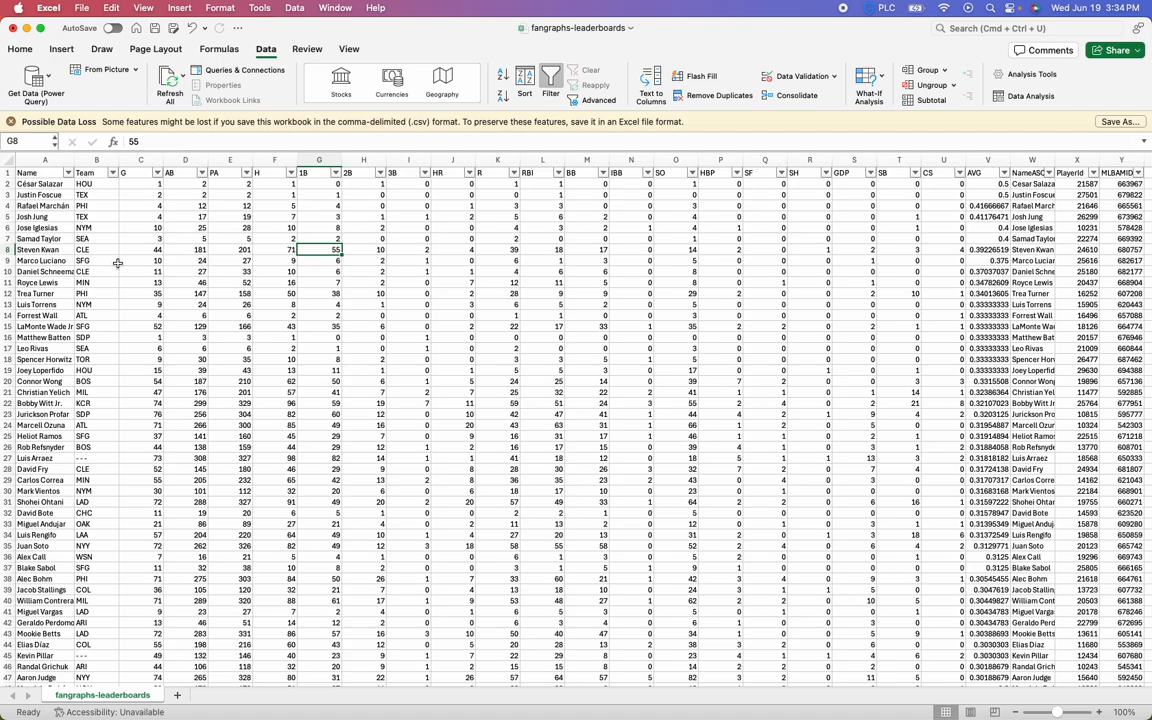
left_click(1016, 713)
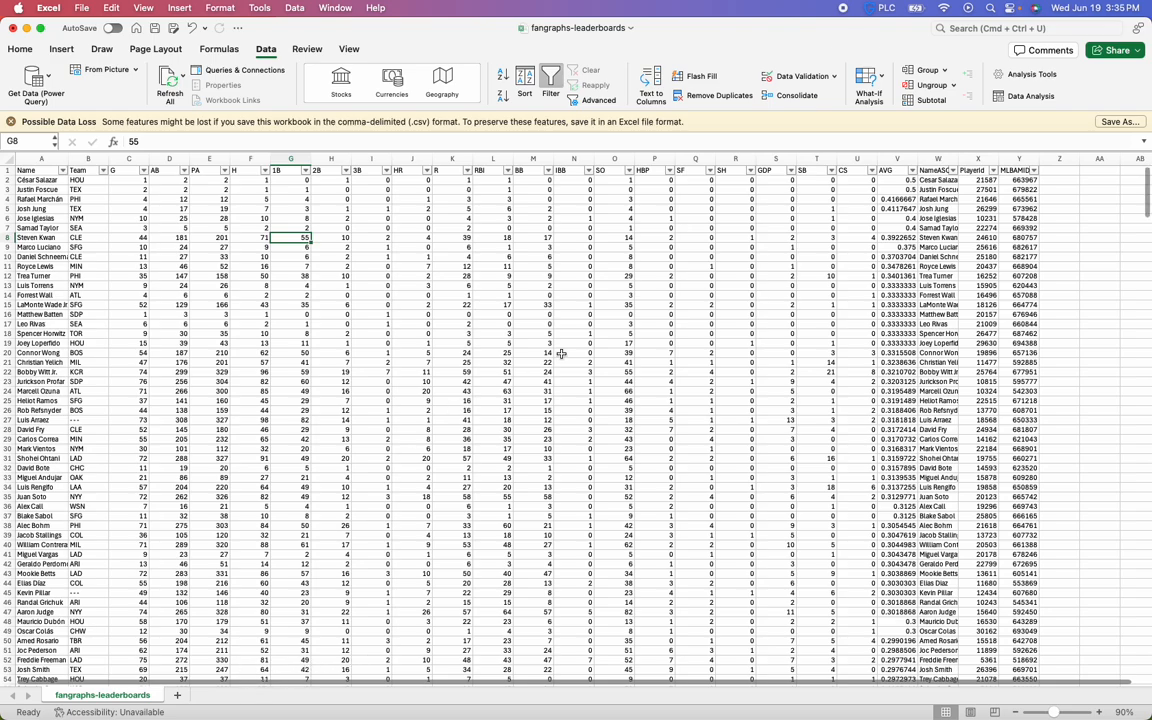
left_click_drag(959, 161, 977, 161)
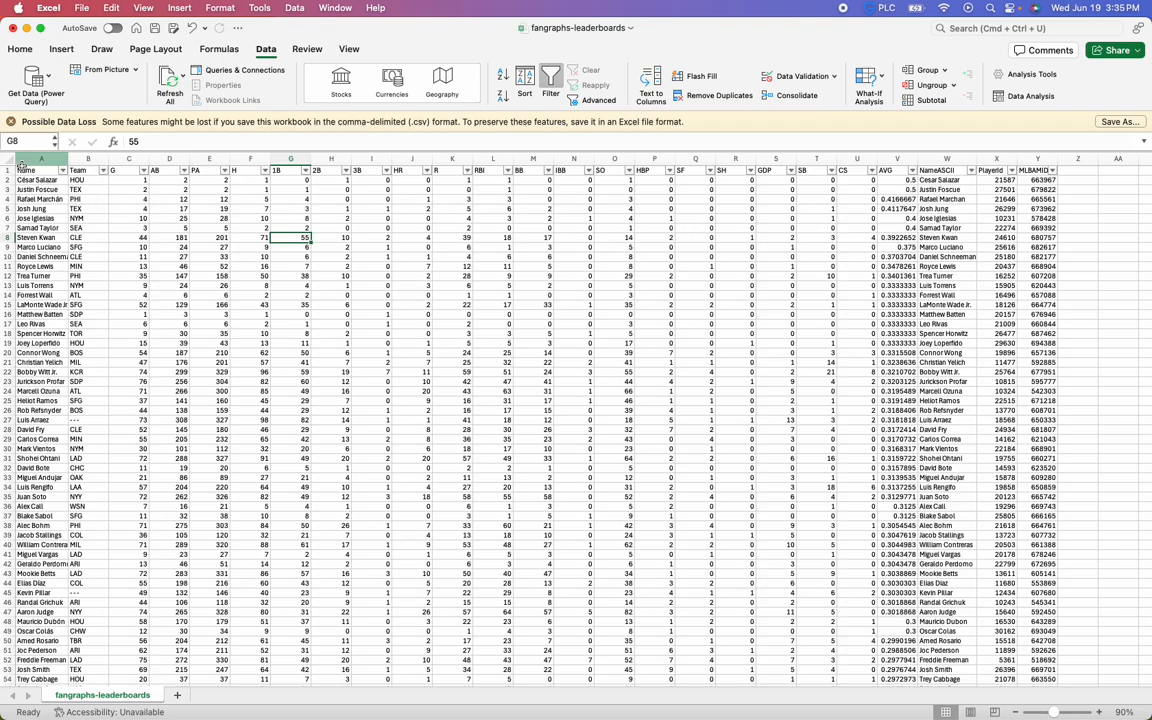
Examine how the sheet is laid out, with players in rows and statistics in columns
left_click_drag(8, 170, 8, 474)
left_click(90, 372)
left_click_drag(43, 159, 912, 180)
left_click(735, 237)
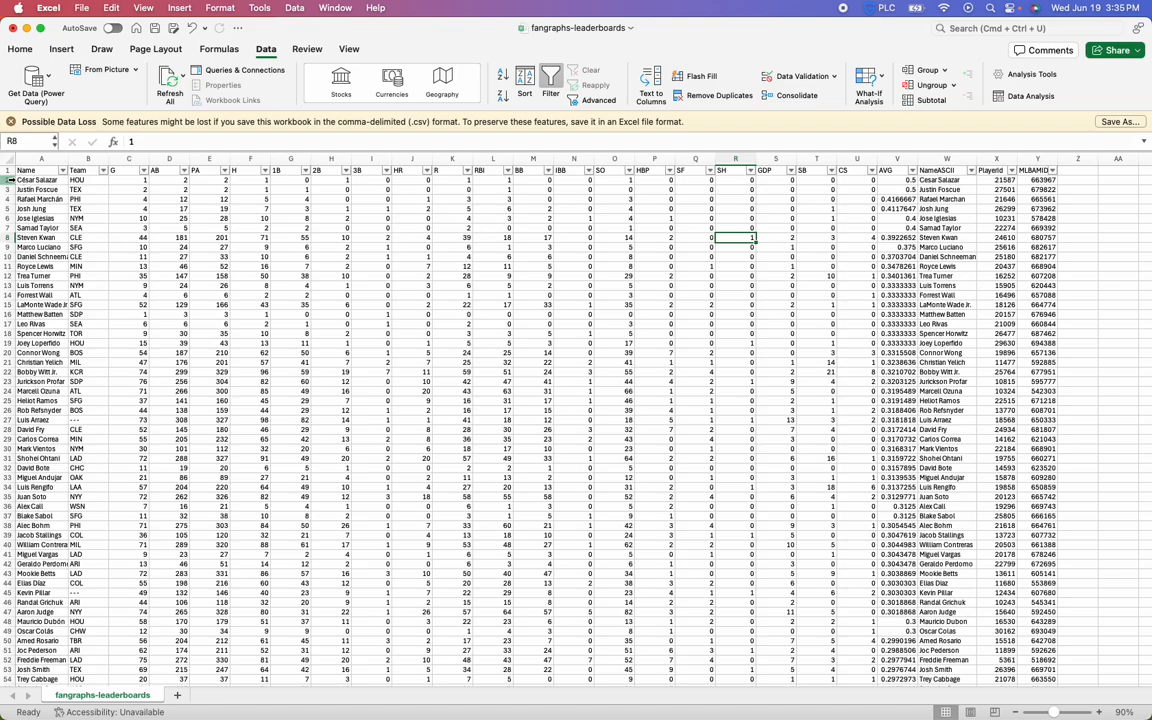
Examine the extent of the data by jumping between its first and last rows and columns
left_click(62, 294)
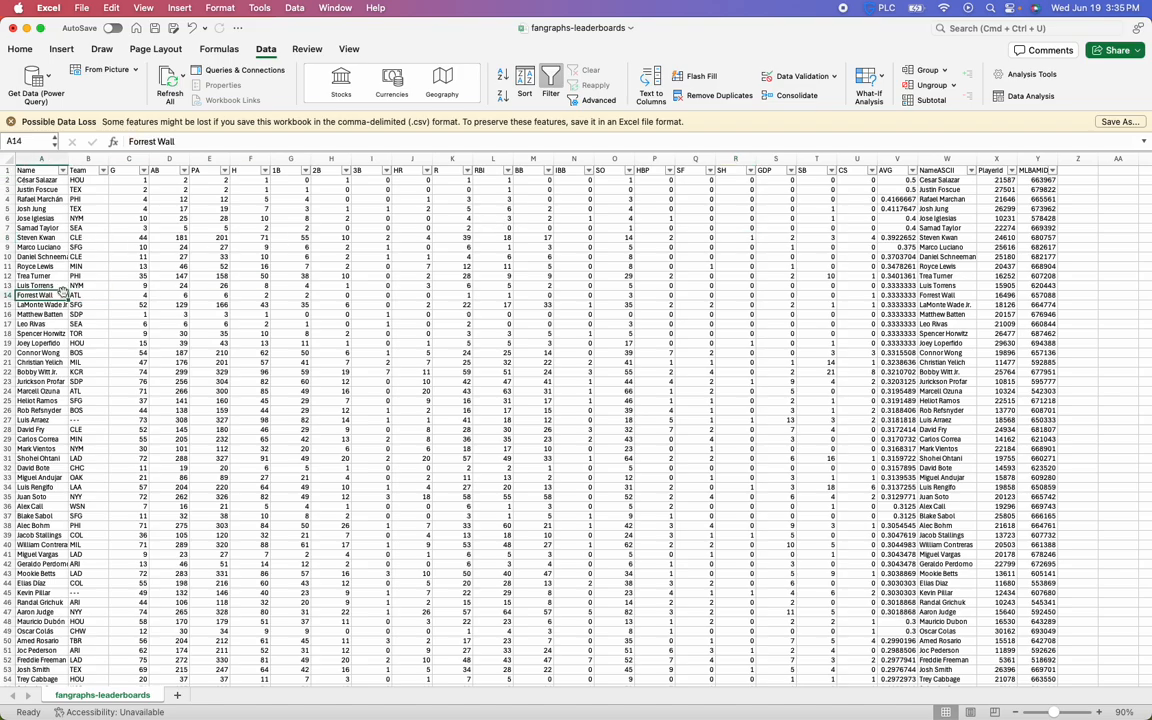
key("super+Down")
key("super+Down")
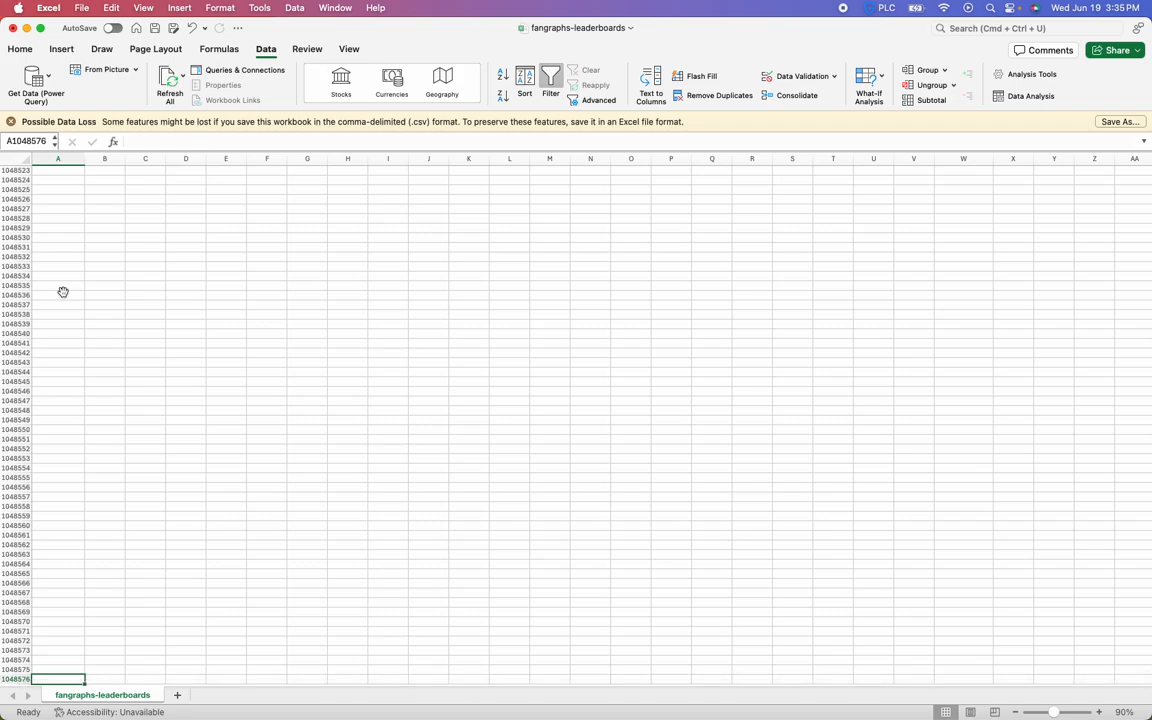
key("super+Up")
key("super+Up")
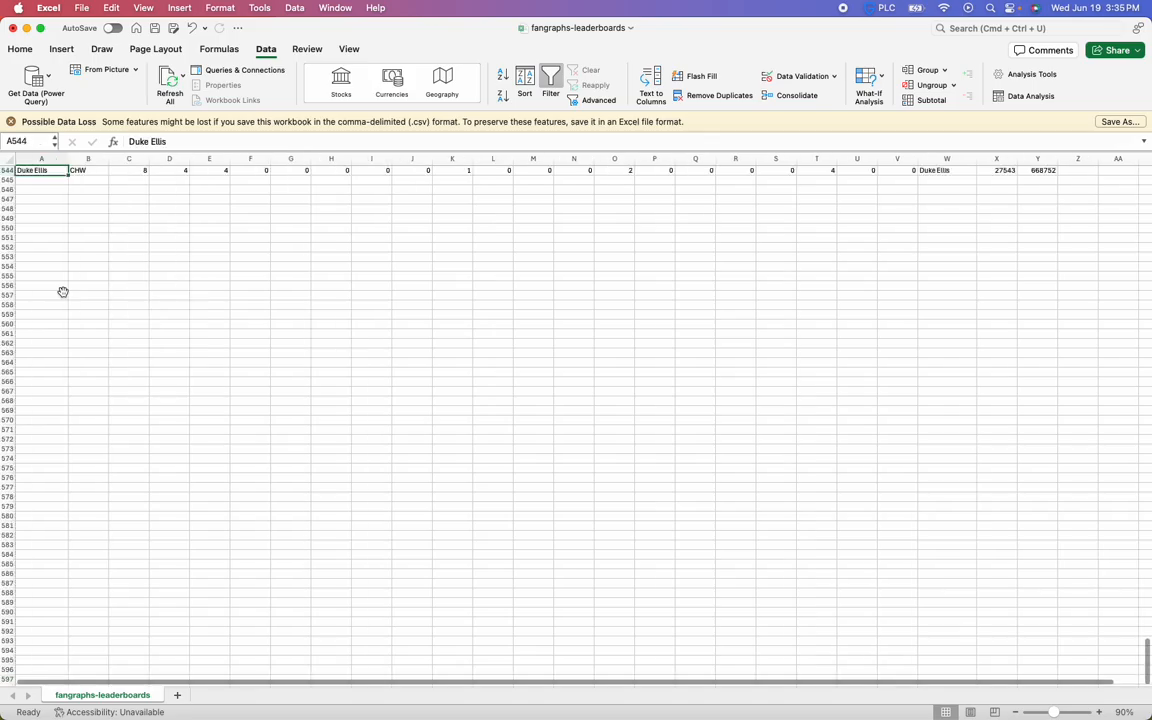
key("super+Right")
key("super+Right")
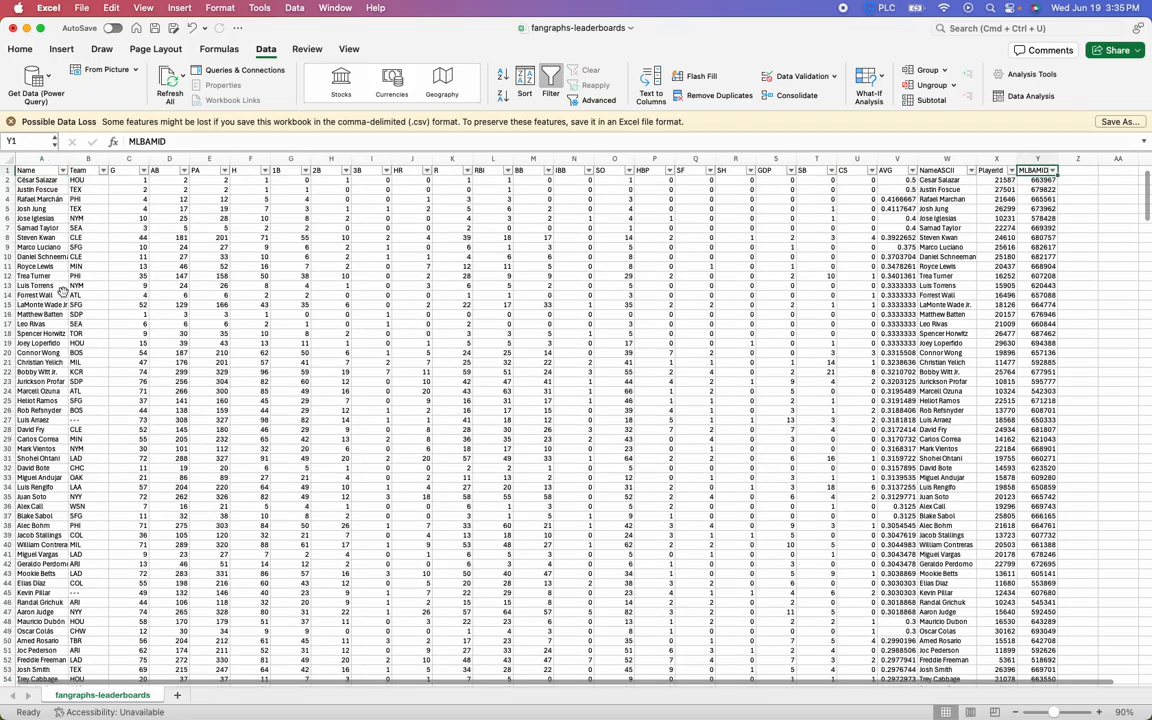
key("super+Left")
key("super+Left")
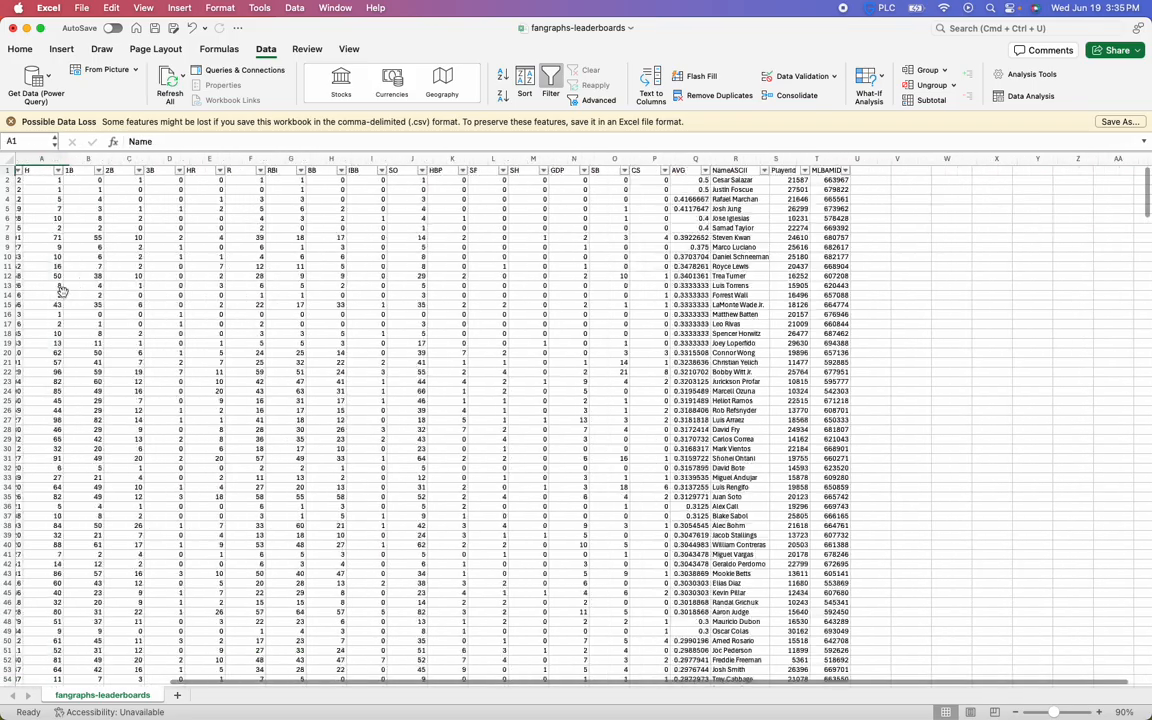
key("super+Down")
key("super+Down")
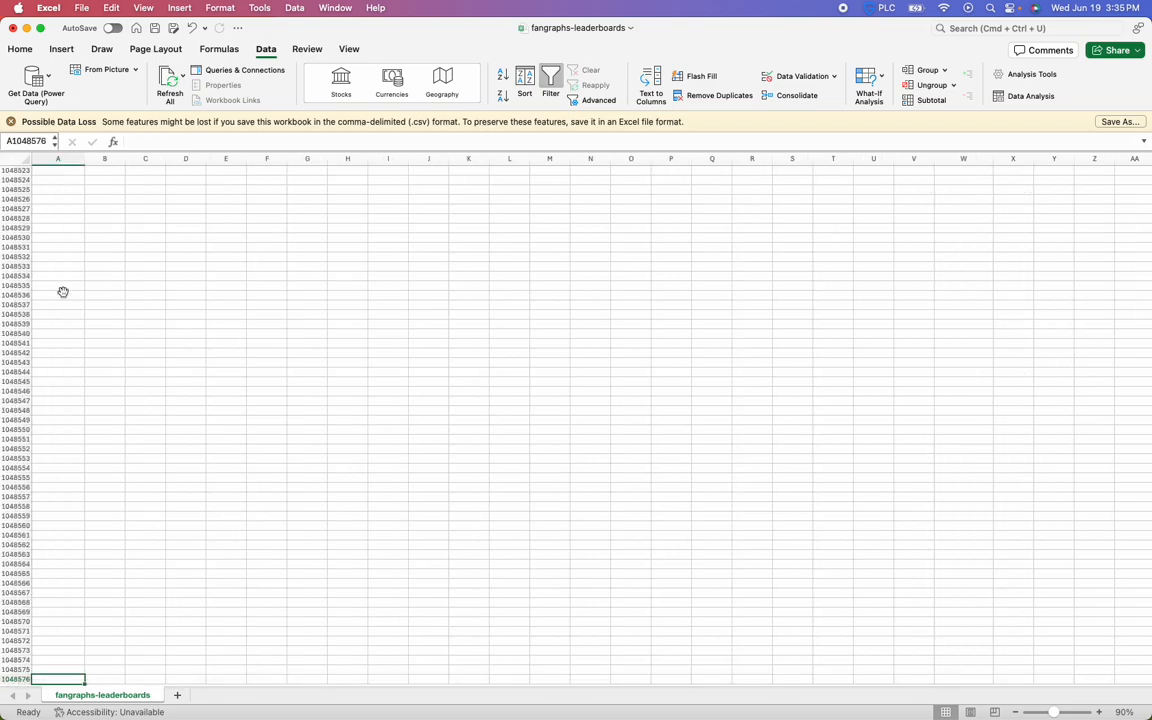
key("super+Up")
key("Up")
key("super+Up")
key("Down")
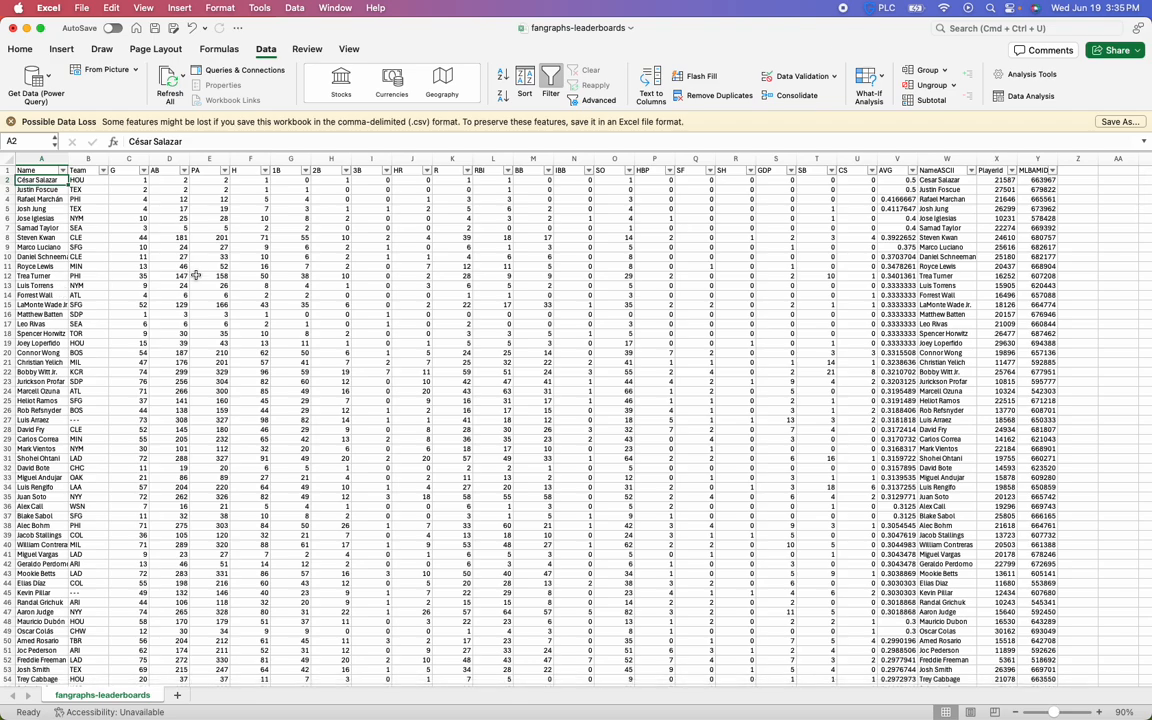
Widen the Name column to fit the full player names and give the header cells A1:Y1 a light blue fill
left_click_drag(69, 158, 85, 158)
left_click(100, 160)
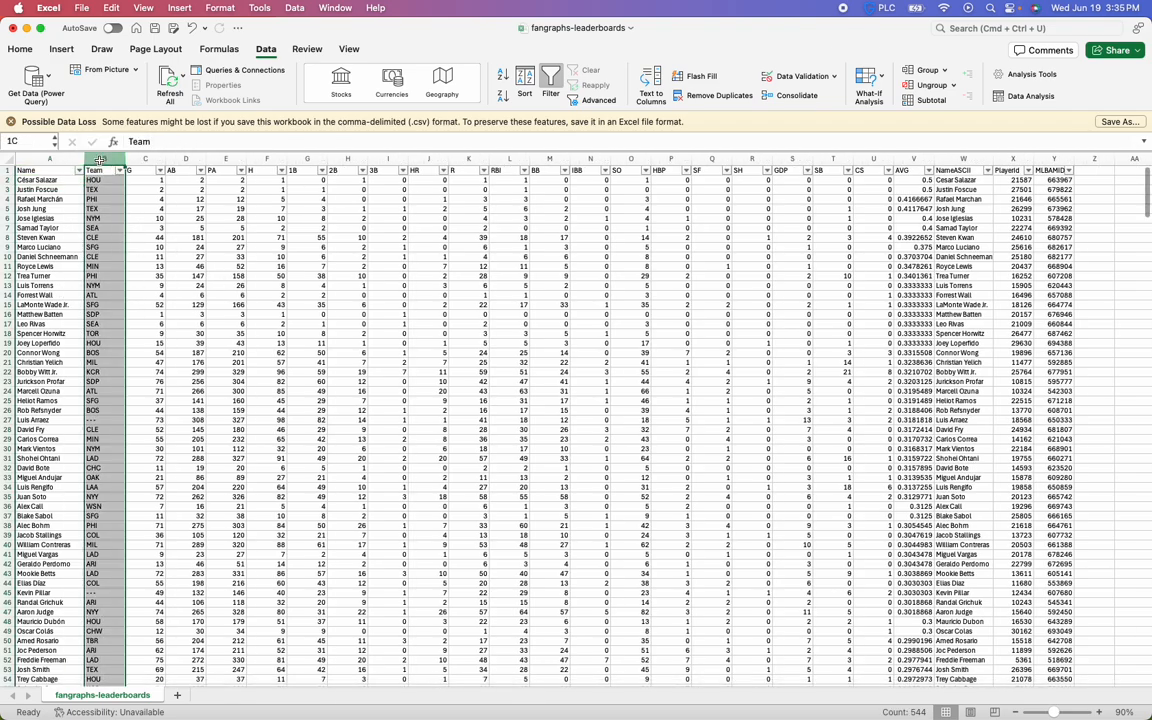
left_click_drag(45, 170, 1048, 163)
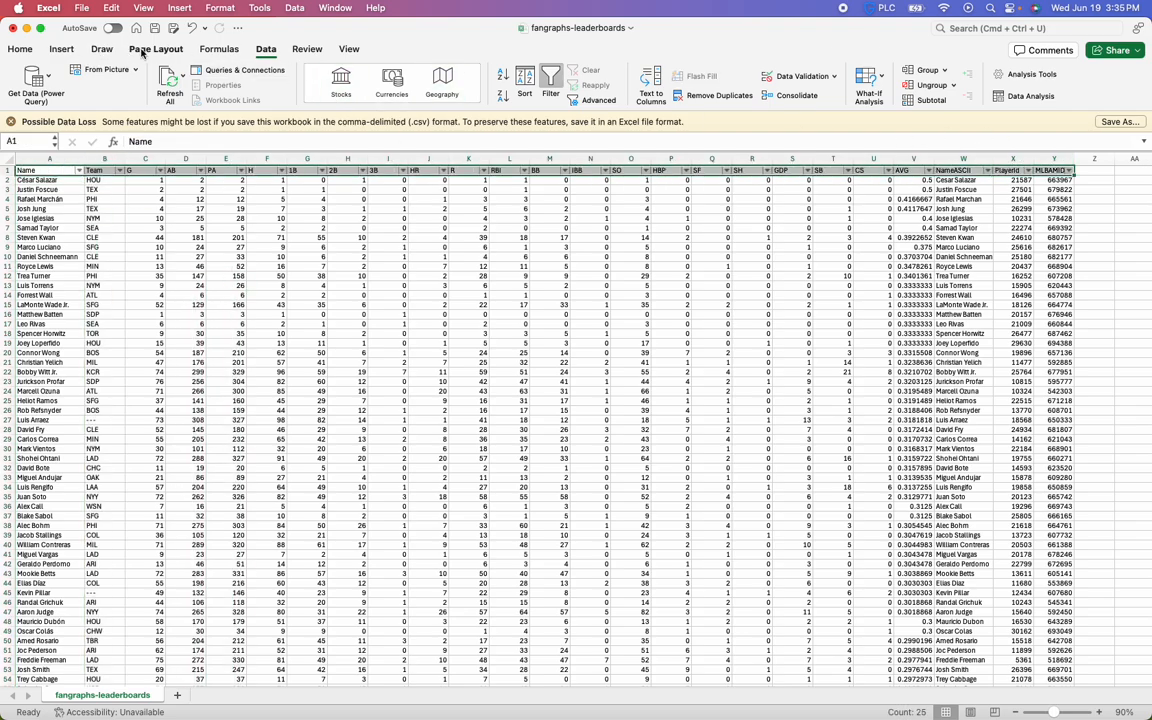
left_click(20, 49)
left_click(230, 96)
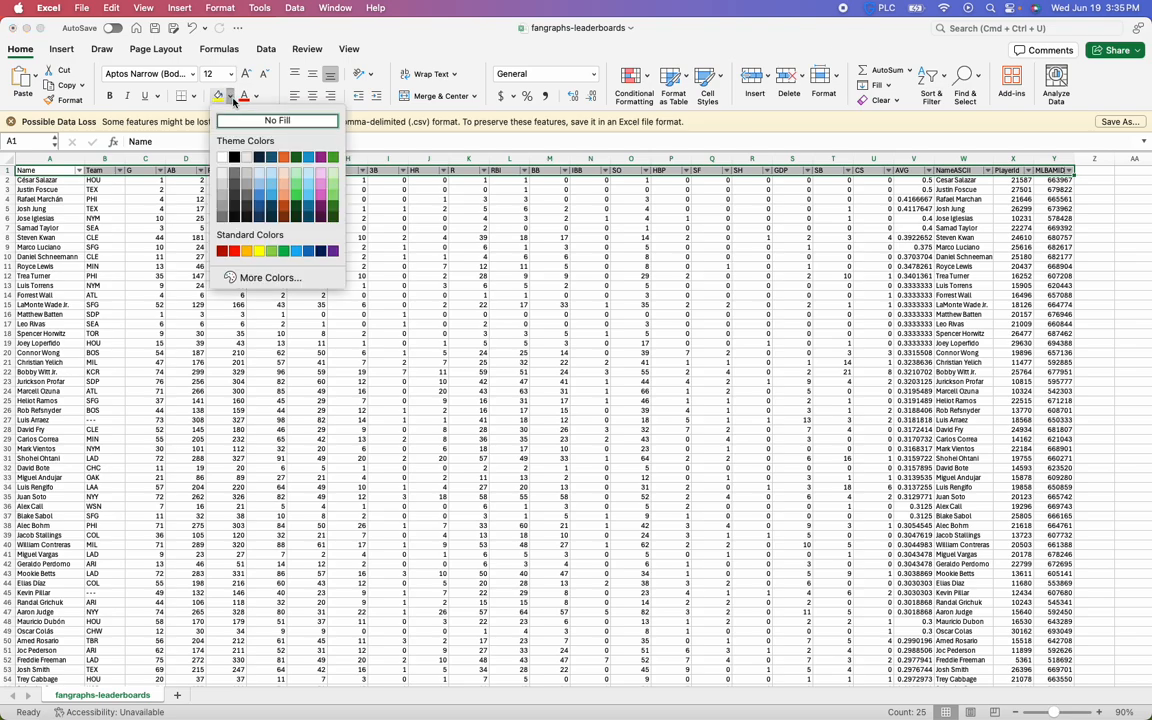
left_click(260, 175)
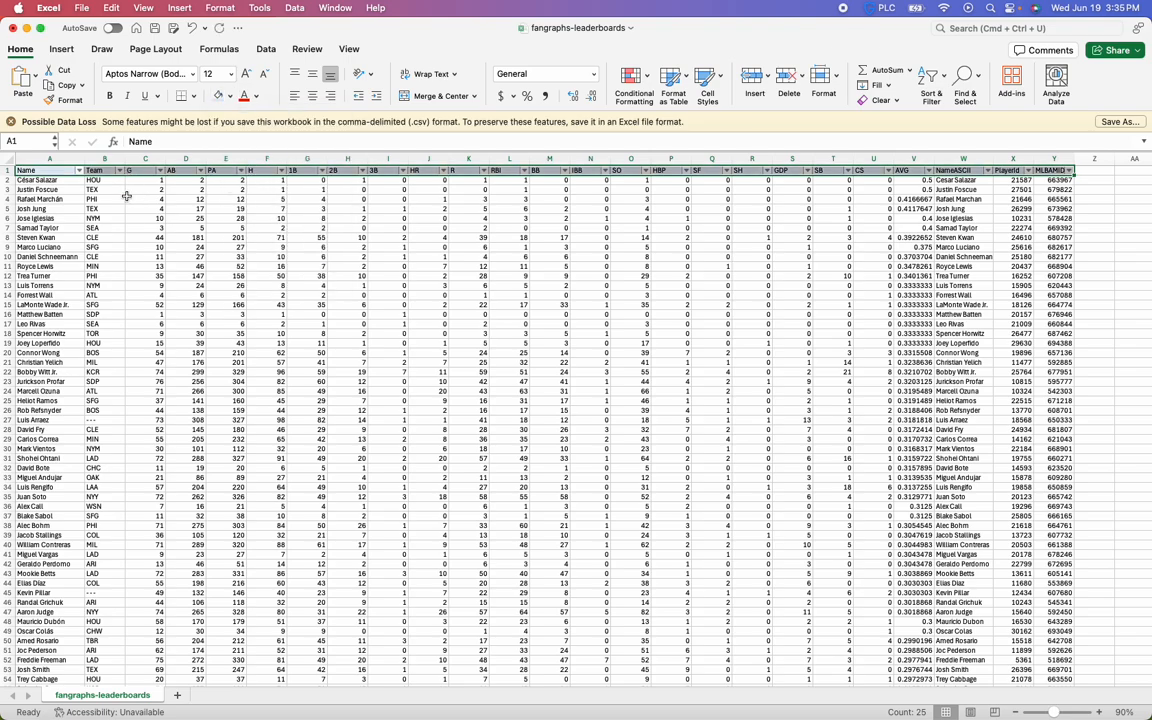
left_click(142, 205)
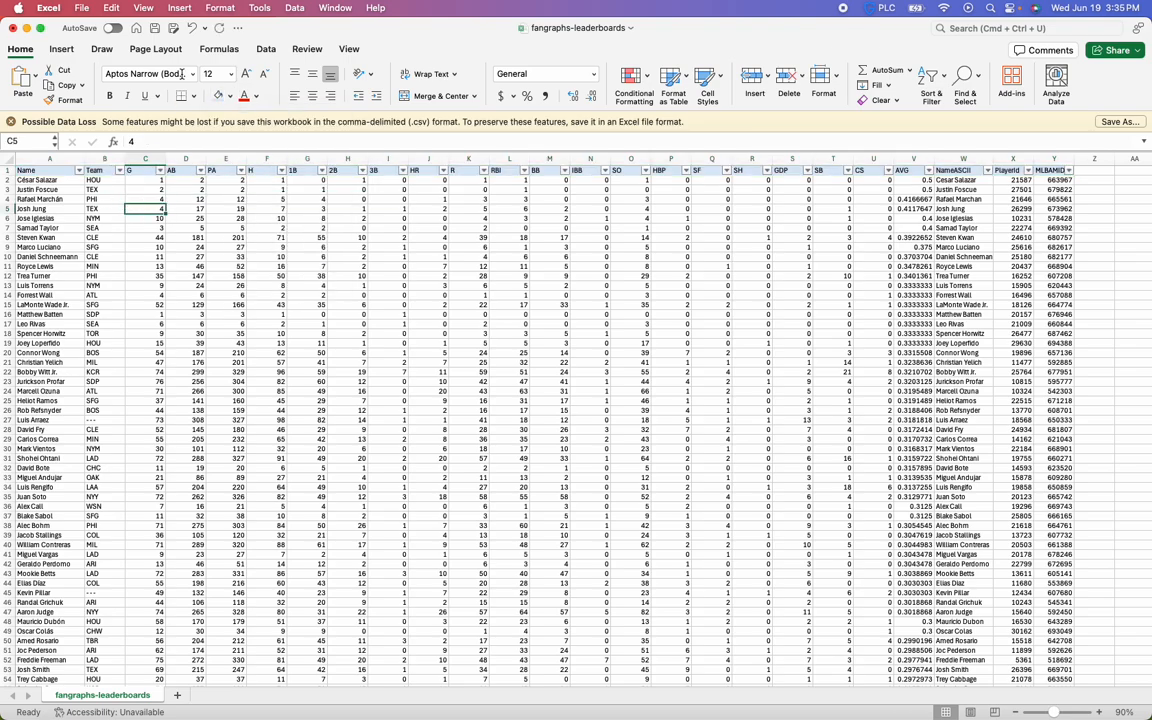
Remove the filters from the header row
left_click(263, 52)
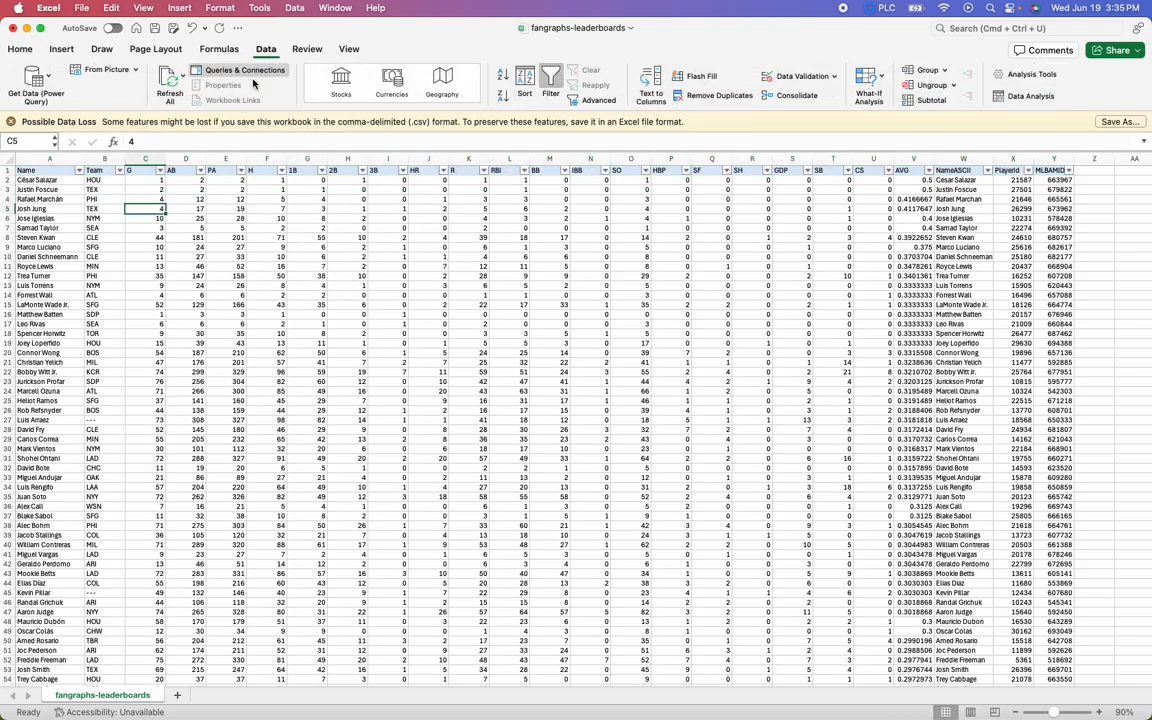
left_click(51, 171)
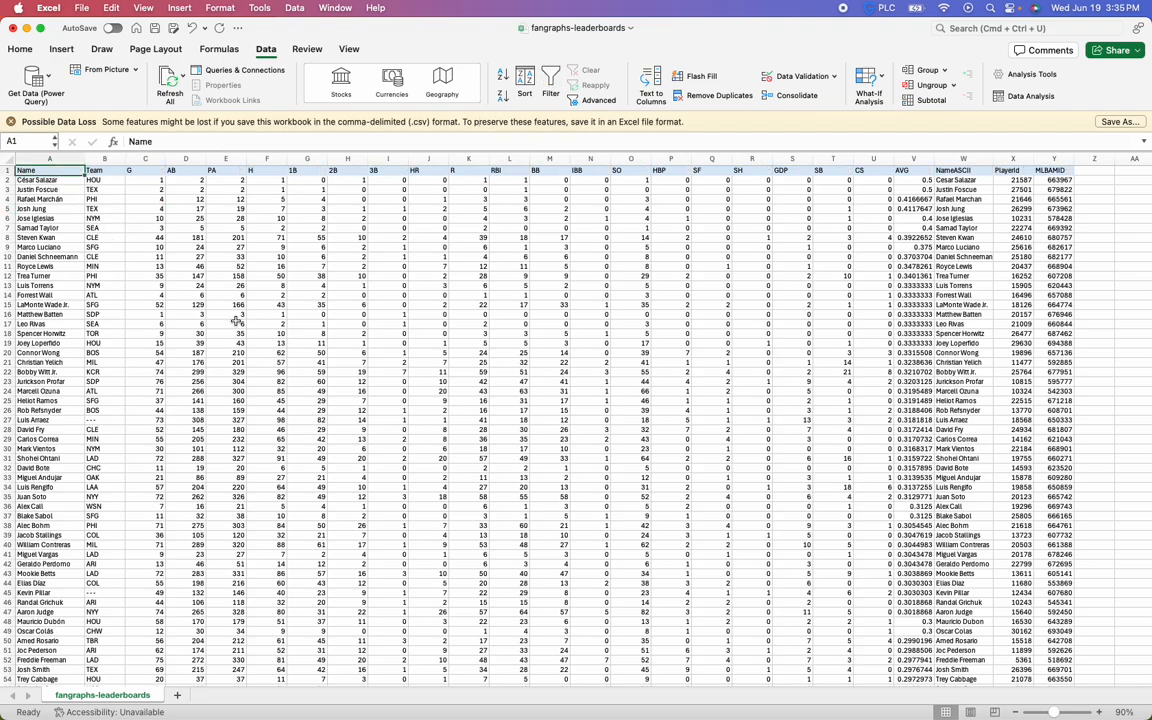
Center the contents of columns B through V and of the PlayerId and MLBAMID columns
left_click_drag(104, 159, 926, 162)
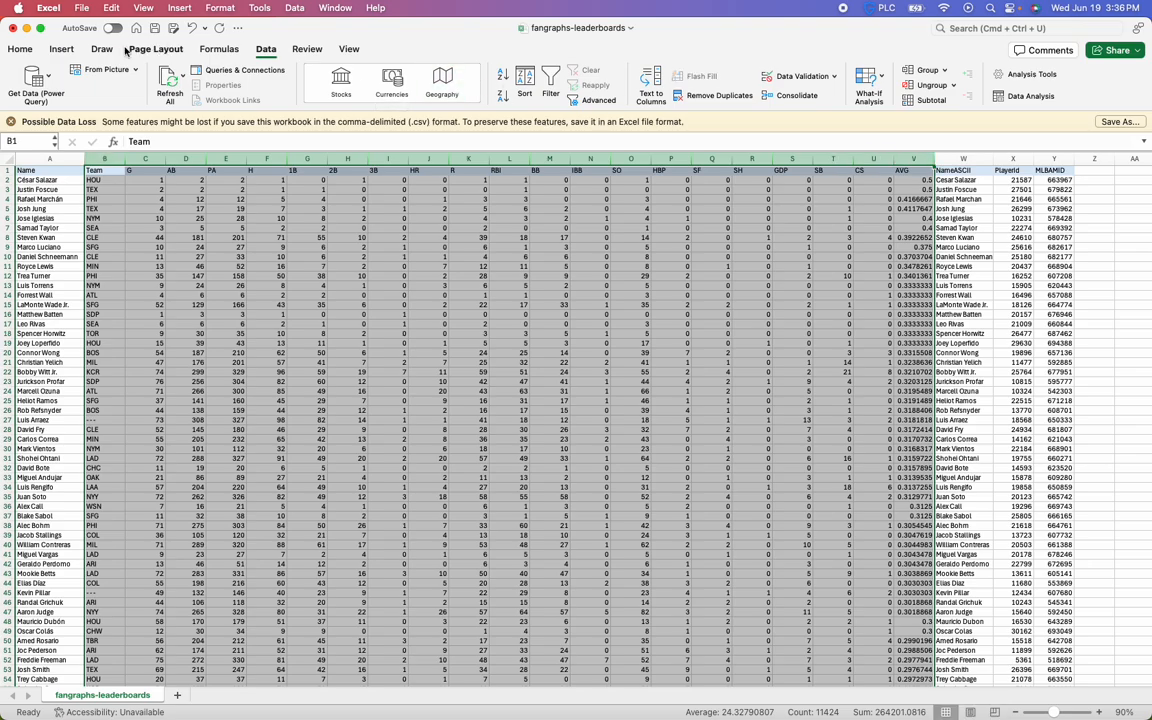
left_click(20, 49)
left_click(298, 241)
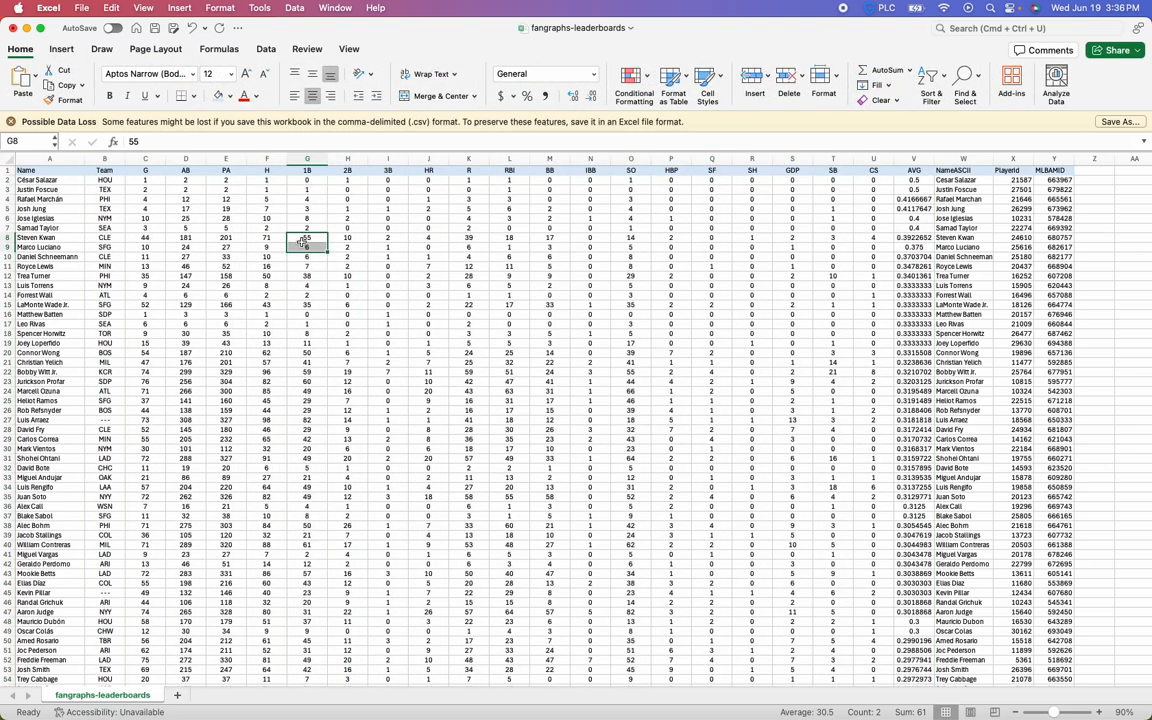
left_click(914, 159)
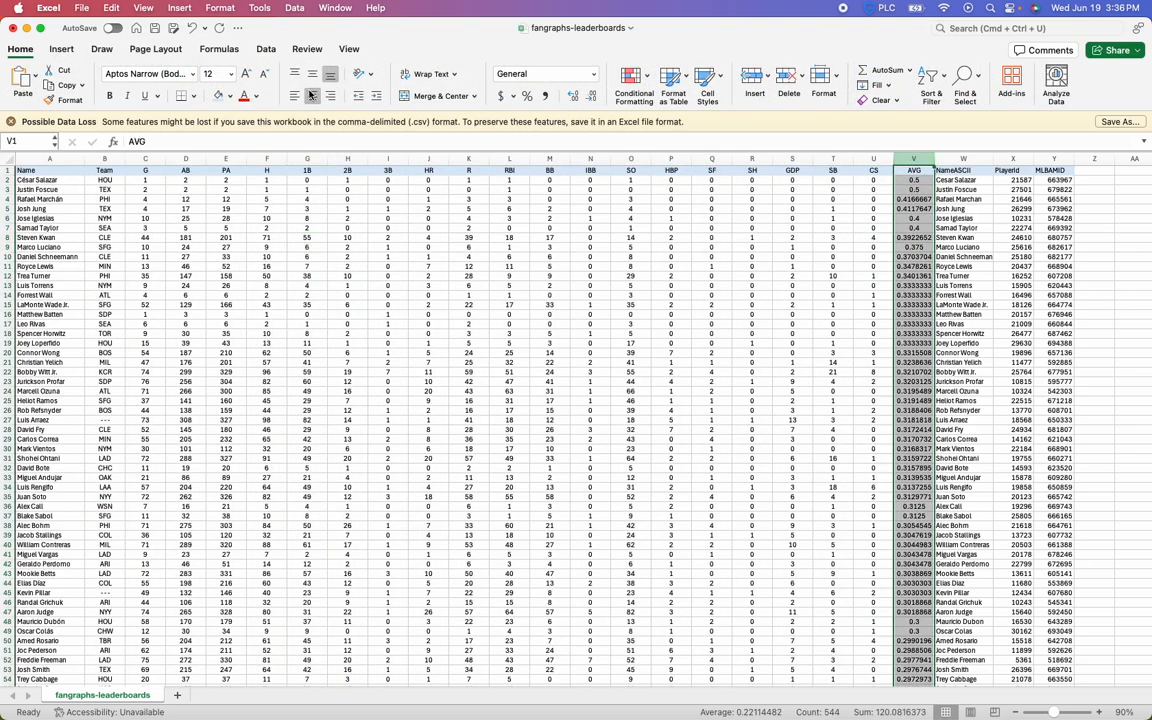
left_click(469, 276)
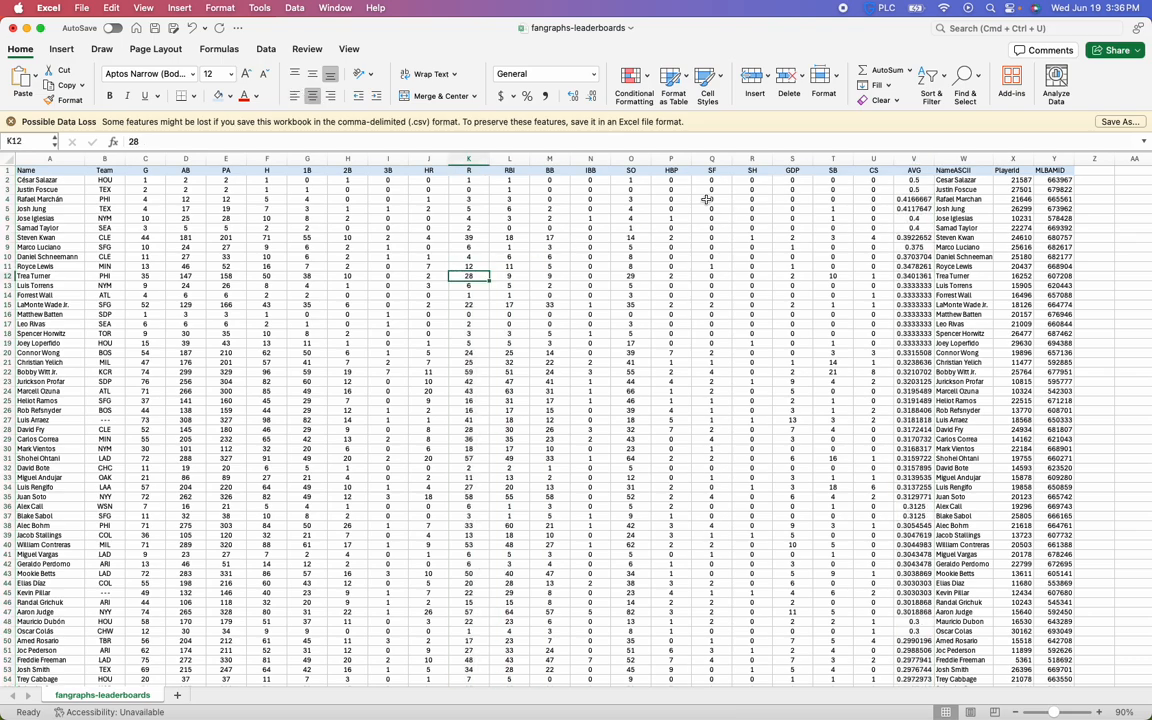
left_click_drag(1012, 159, 1053, 159)
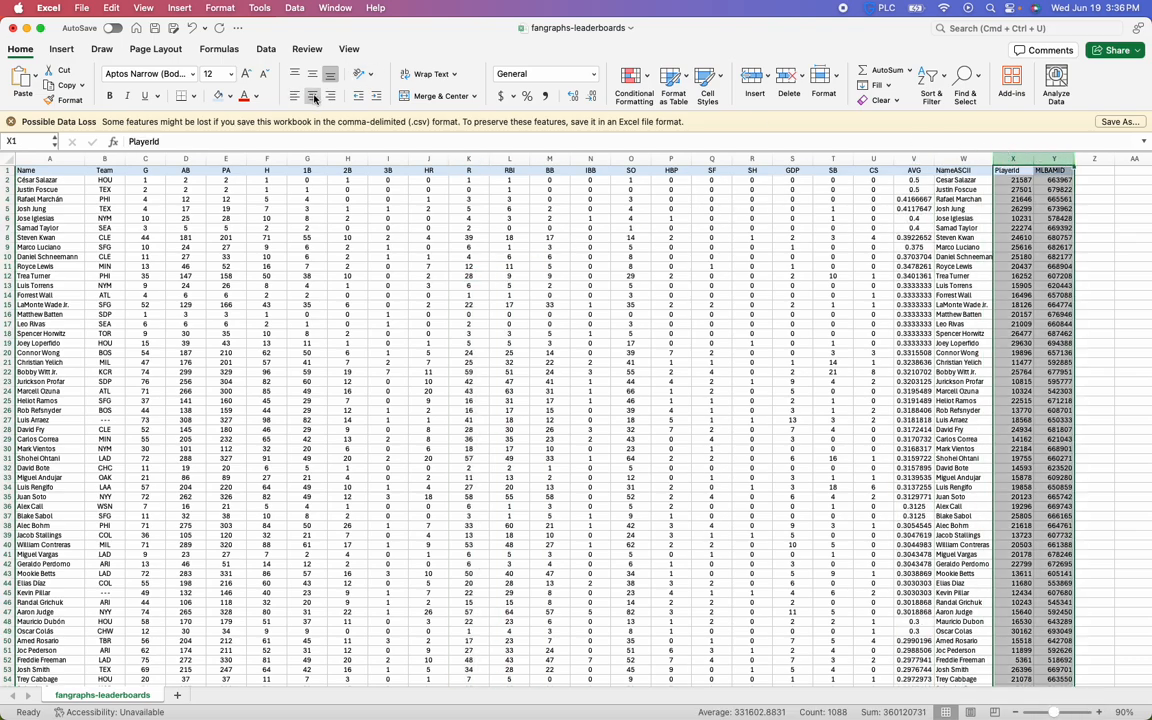
left_click(307, 189)
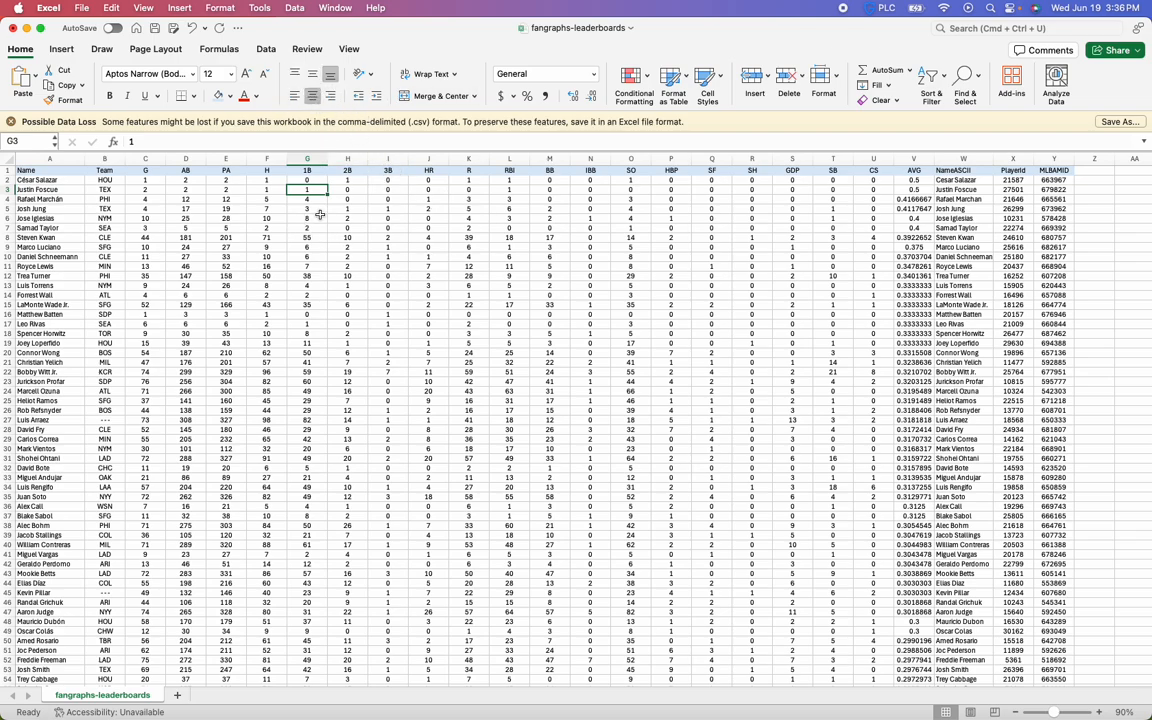
Add filters to the header row and sort the table by HR in descending order
left_click(65, 173)
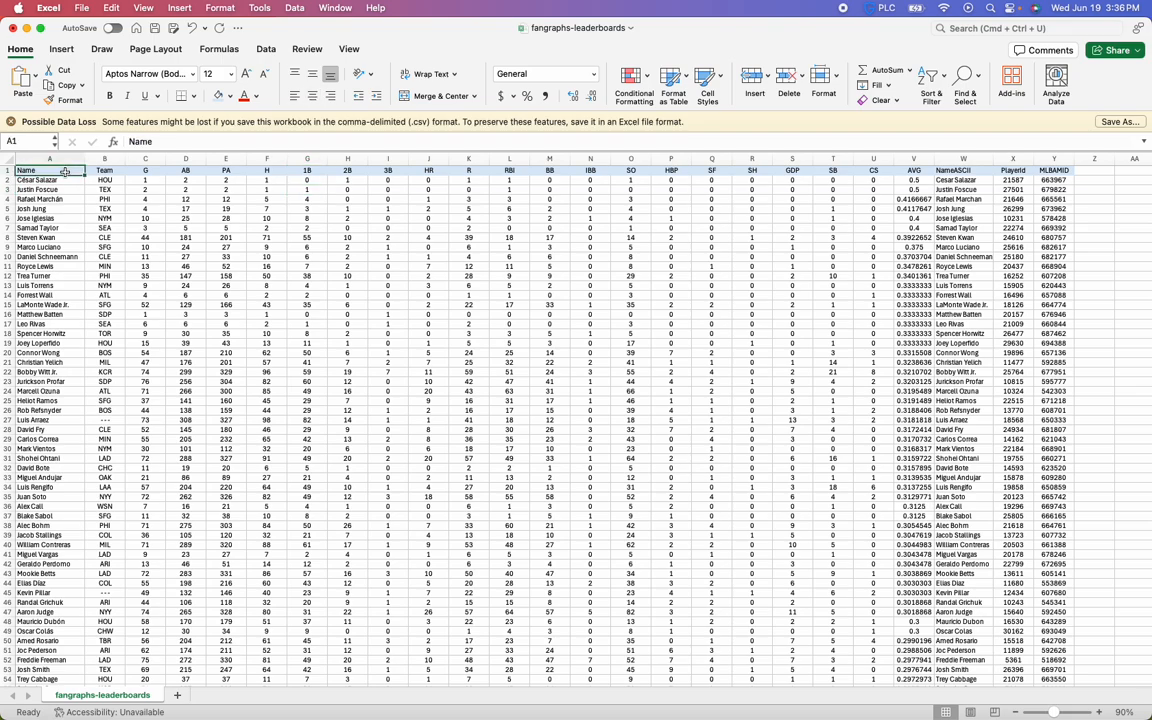
left_click(265, 49)
left_click(551, 80)
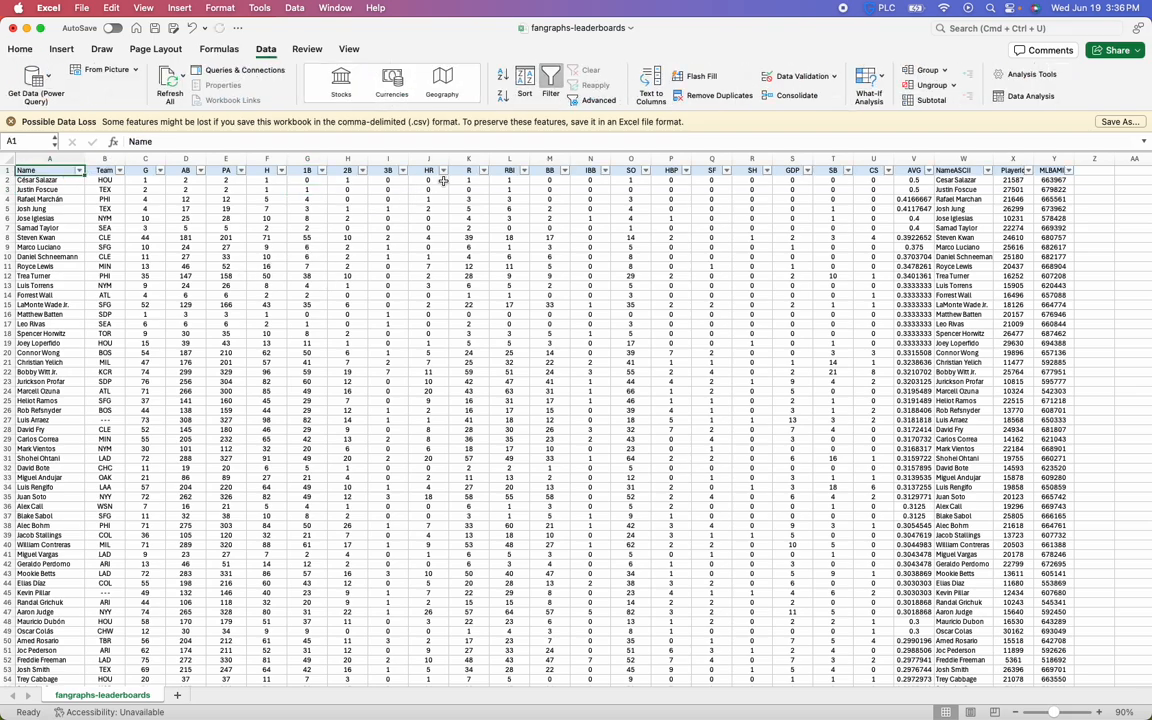
left_click(443, 170)
left_click(565, 212)
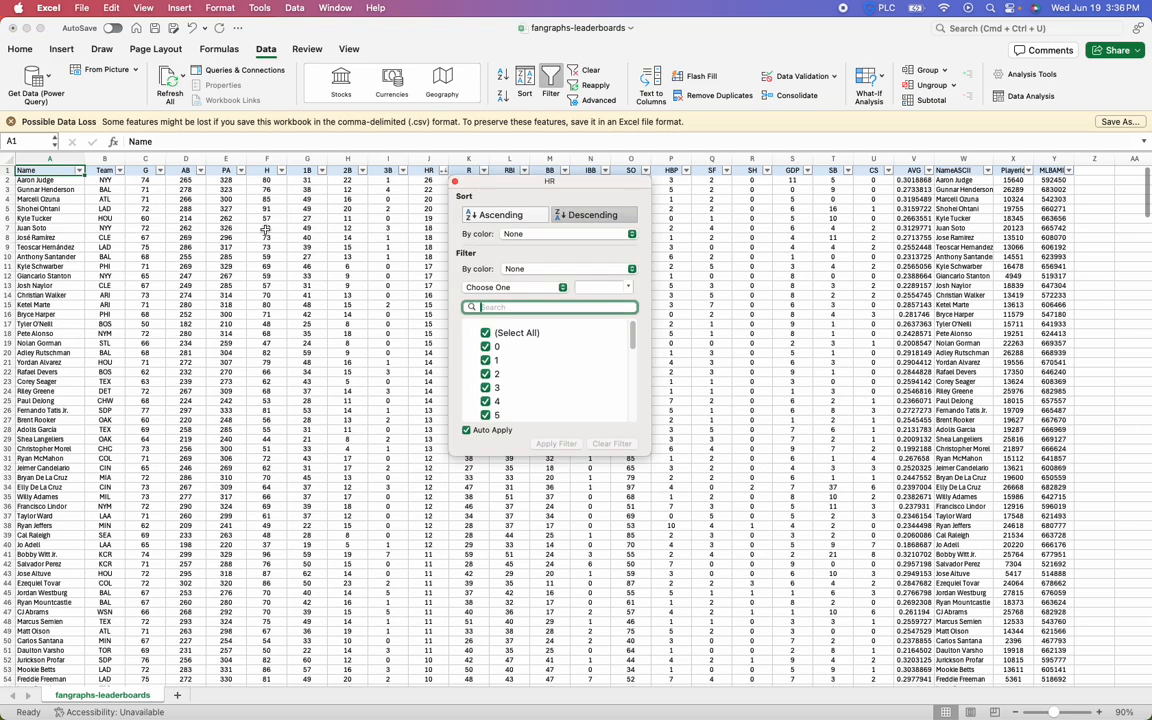
left_click(265, 230)
Remove the header row's filters, and try out filters on the cells of row 6 before removing those too
left_click(427, 172)
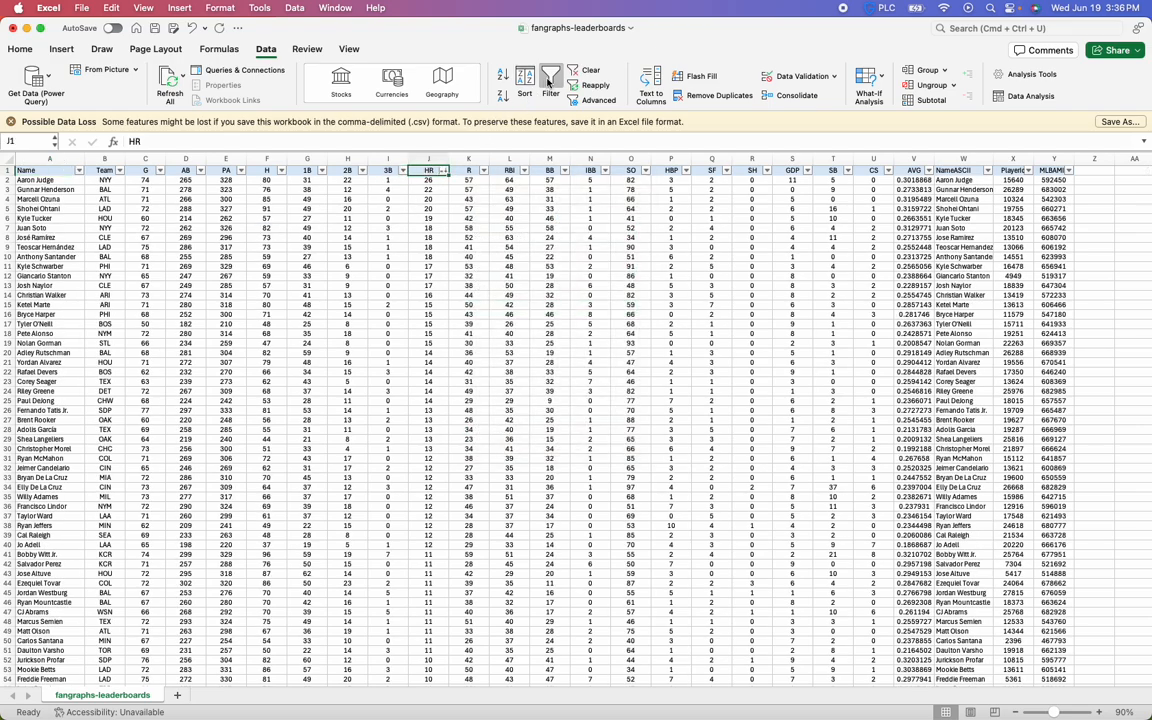
left_click(468, 362)
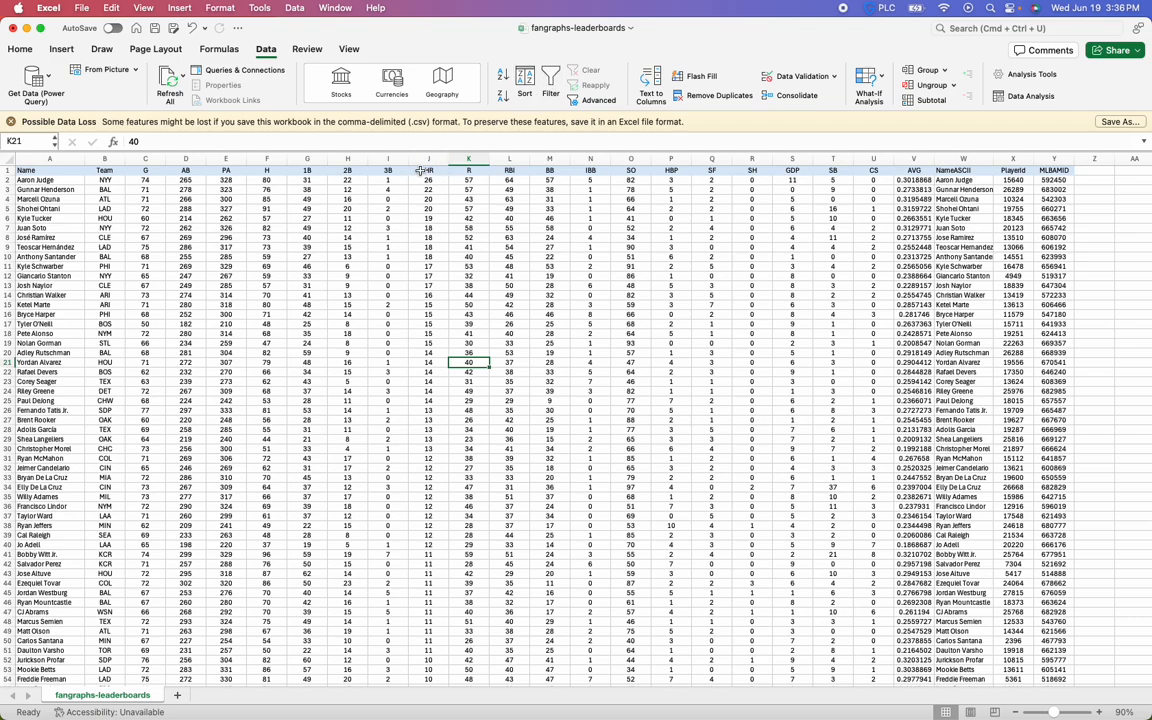
left_click_drag(45, 218, 985, 218)
left_click(550, 80)
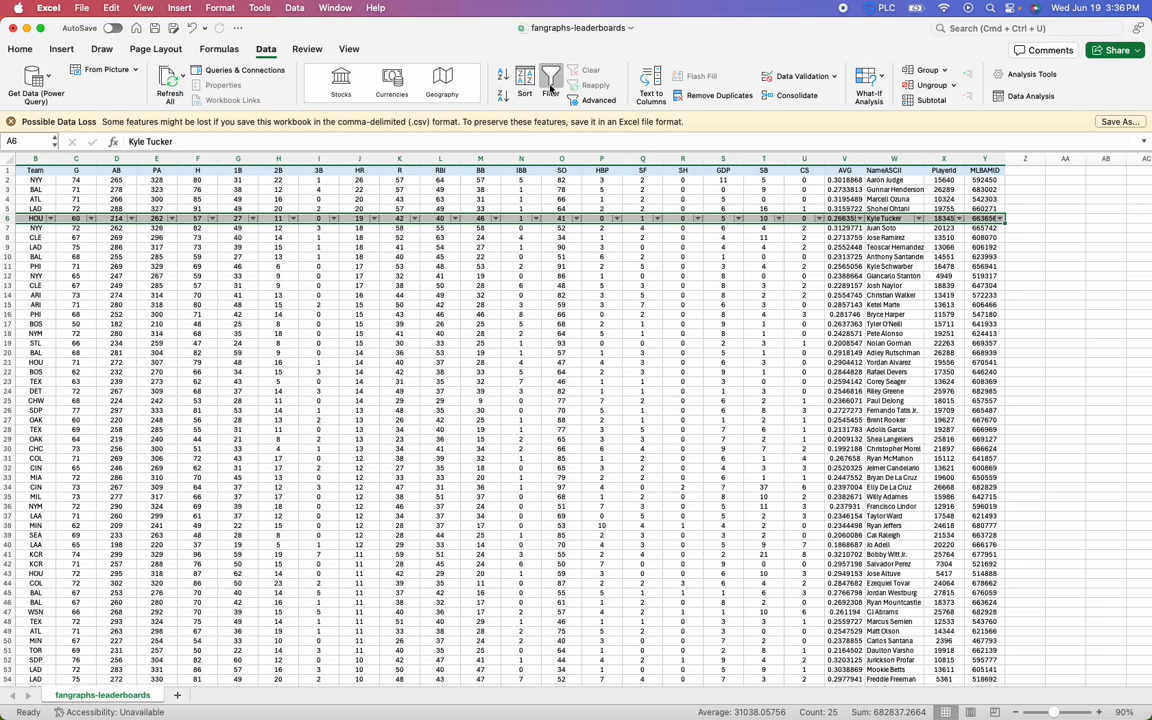
left_click(550, 88)
left_click(168, 199)
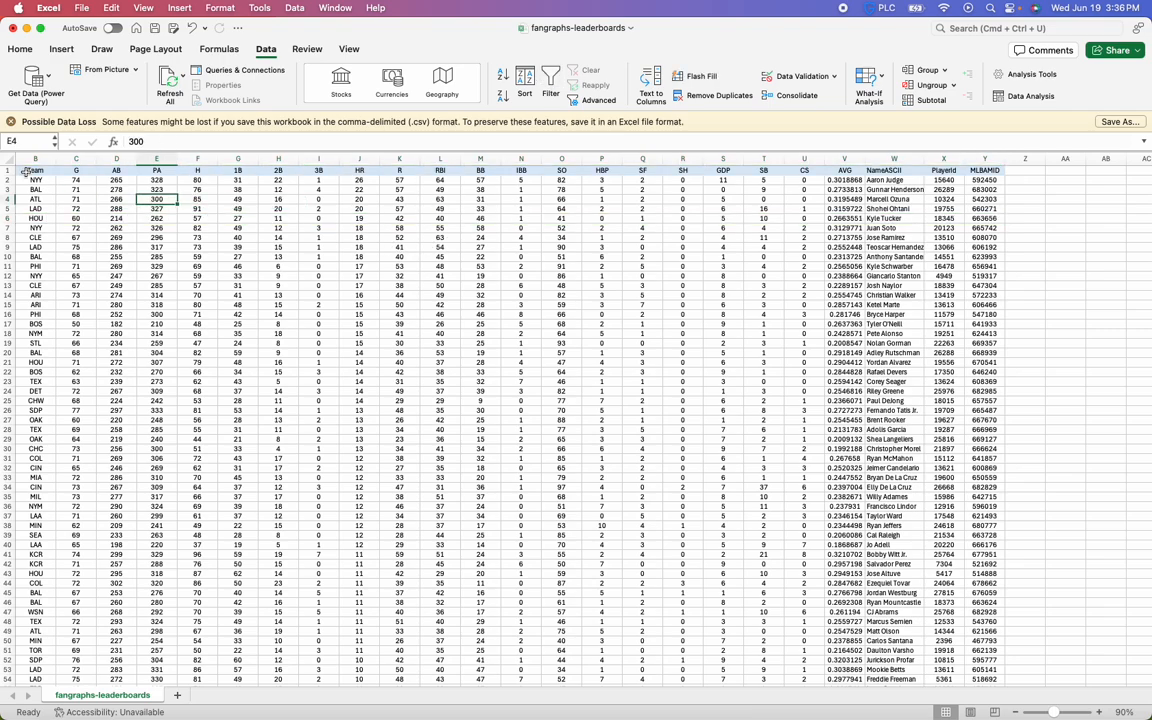
Apply filters to the header cells from Team through MLBAMID (B1:Y1), leaving out the Name column
left_click_drag(26, 171, 985, 172)
left_click(550, 82)
left_click(345, 217)
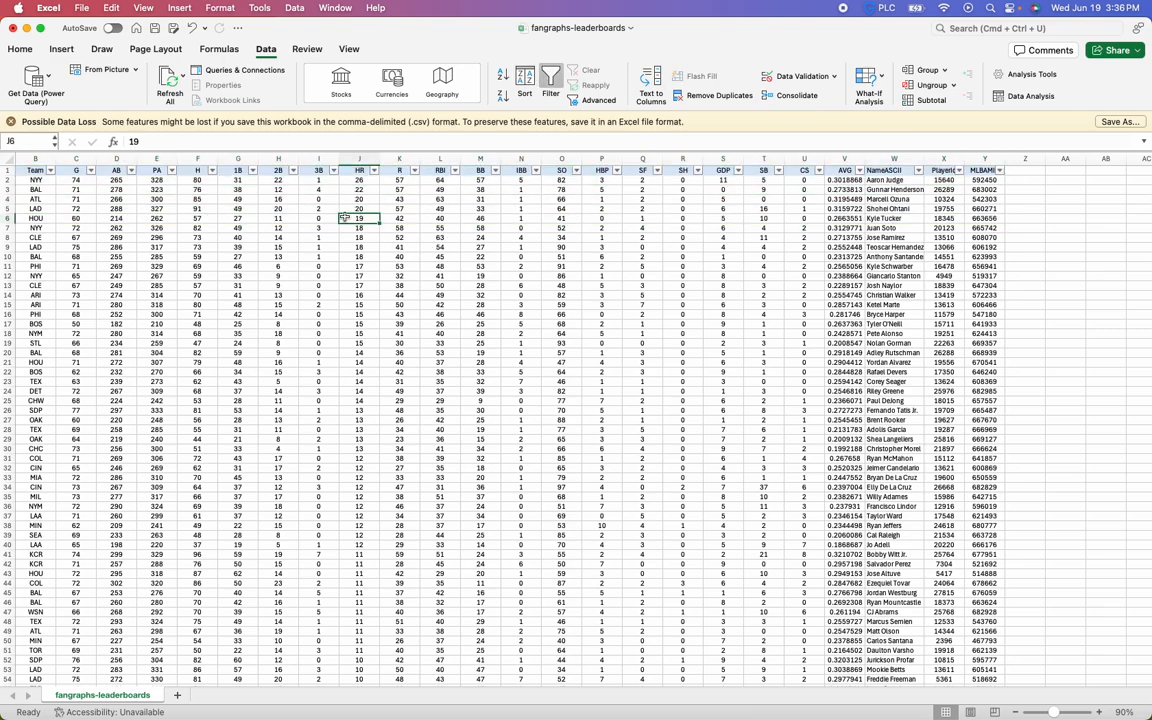
scroll(200, 208, "left", 2)
left_click(100, 209)
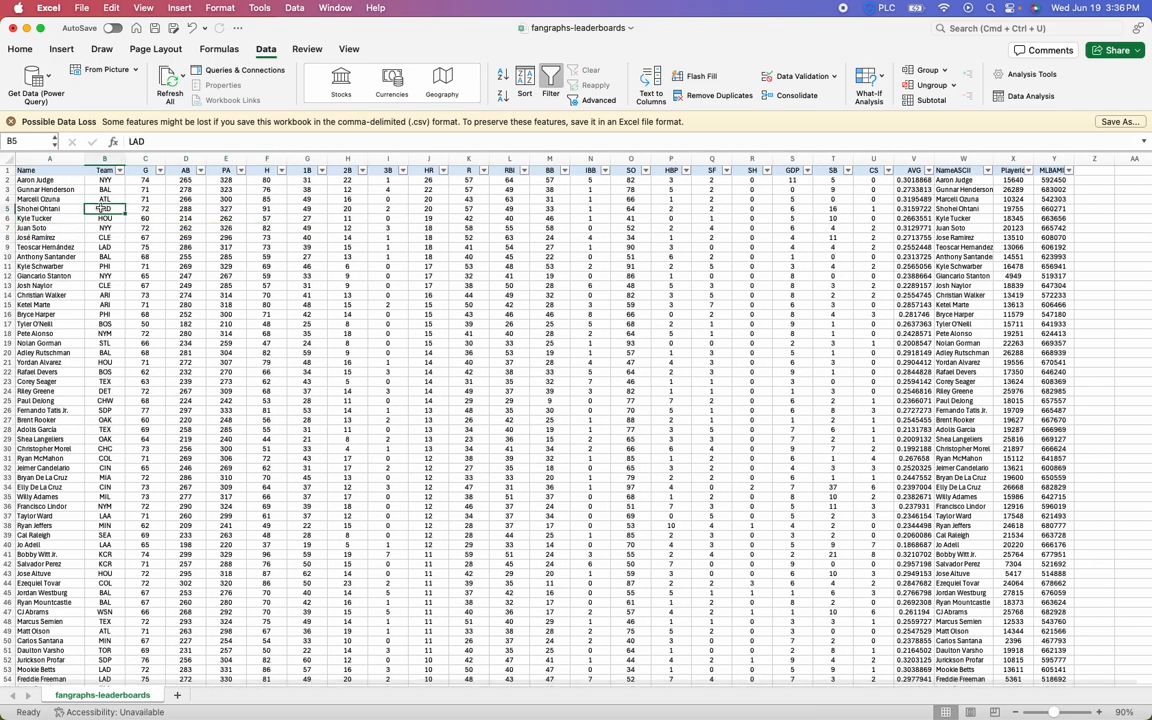
Filter the HR column to show only the values 20, 22 and 26
left_click(428, 160)
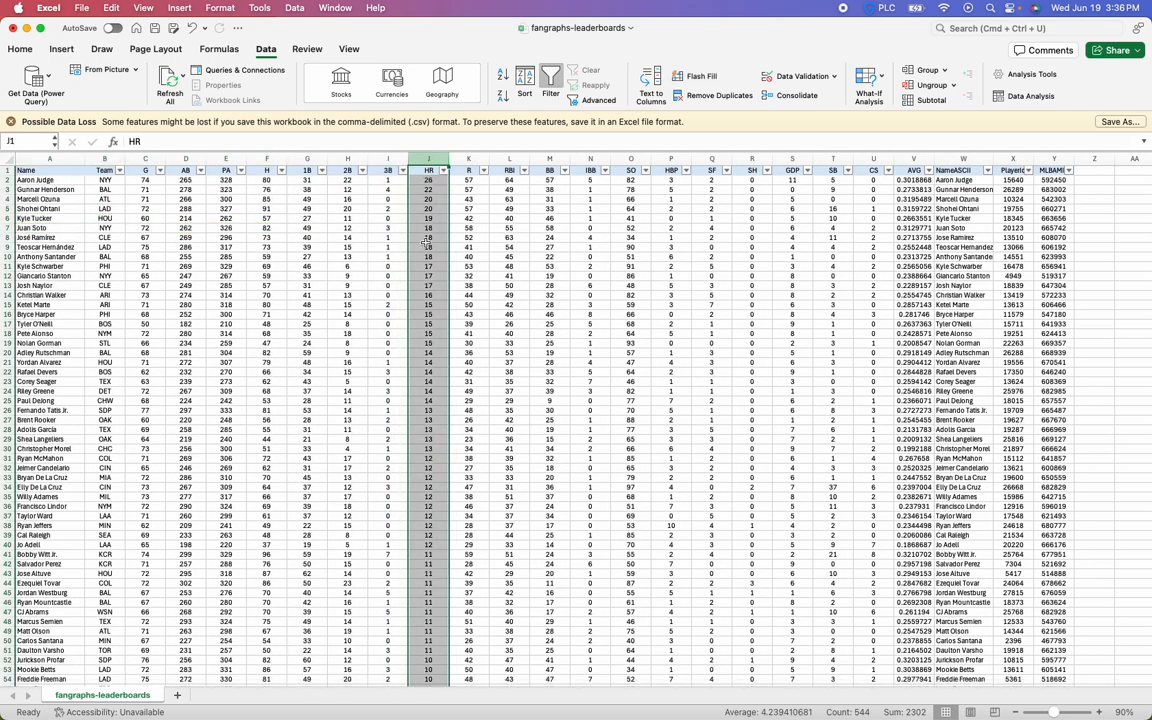
left_click(424, 244)
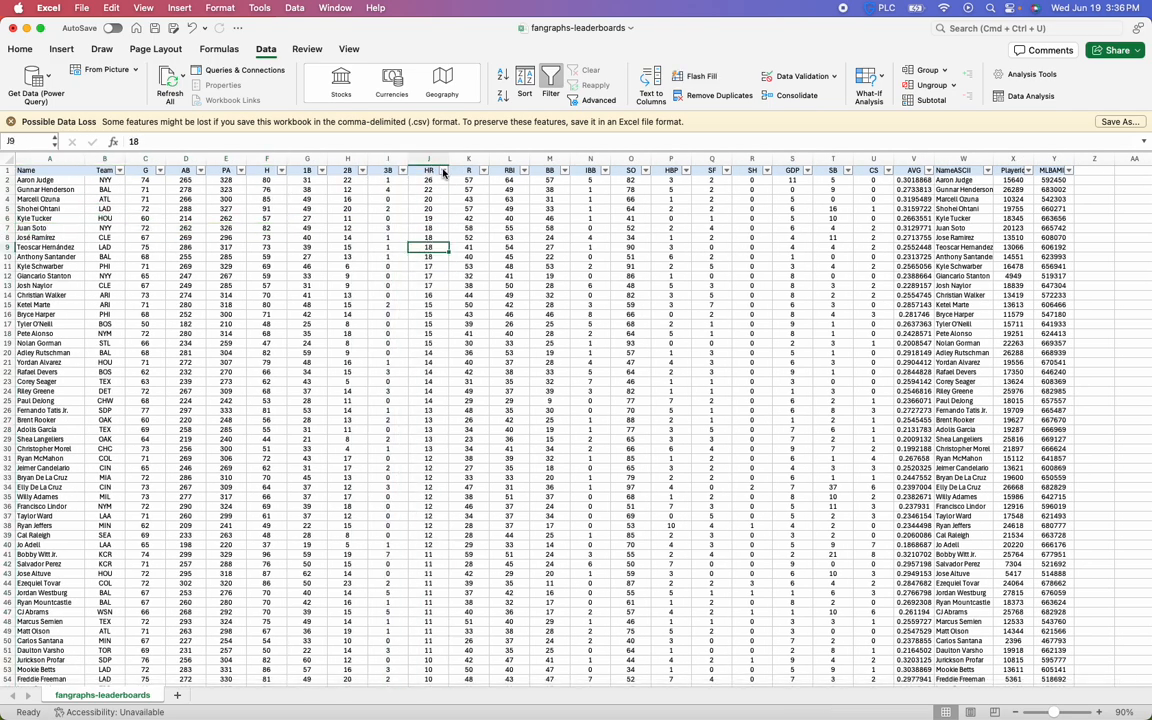
left_click(443, 171)
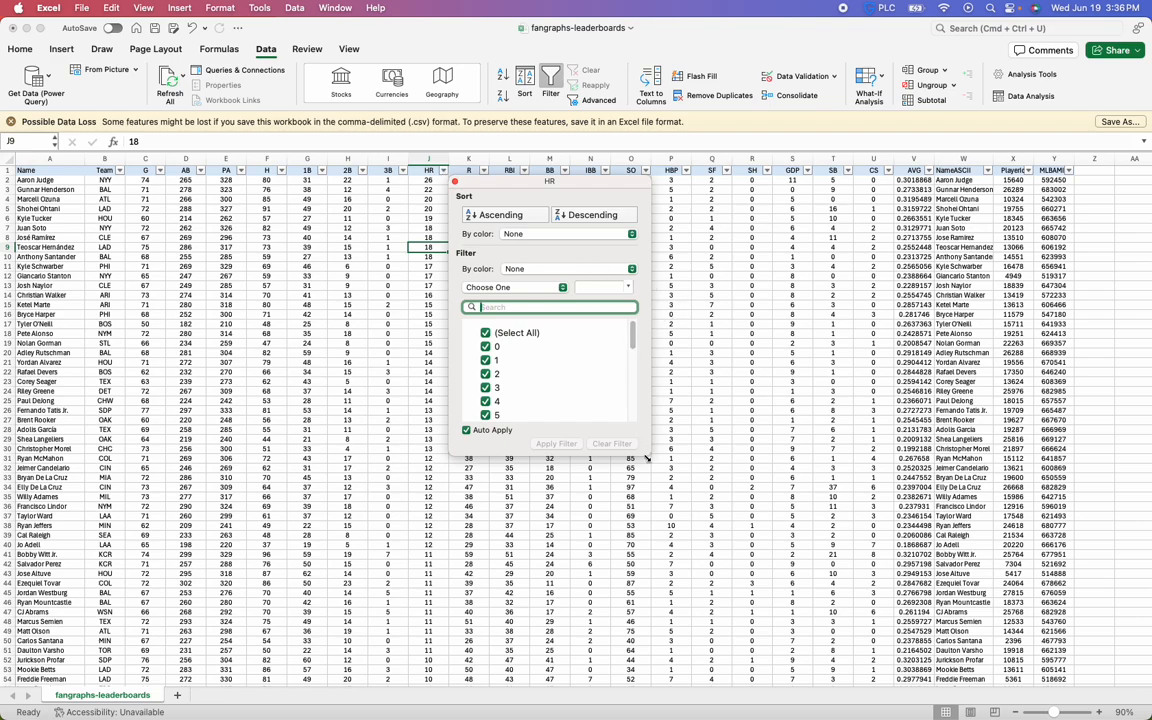
left_click_drag(647, 458, 671, 667)
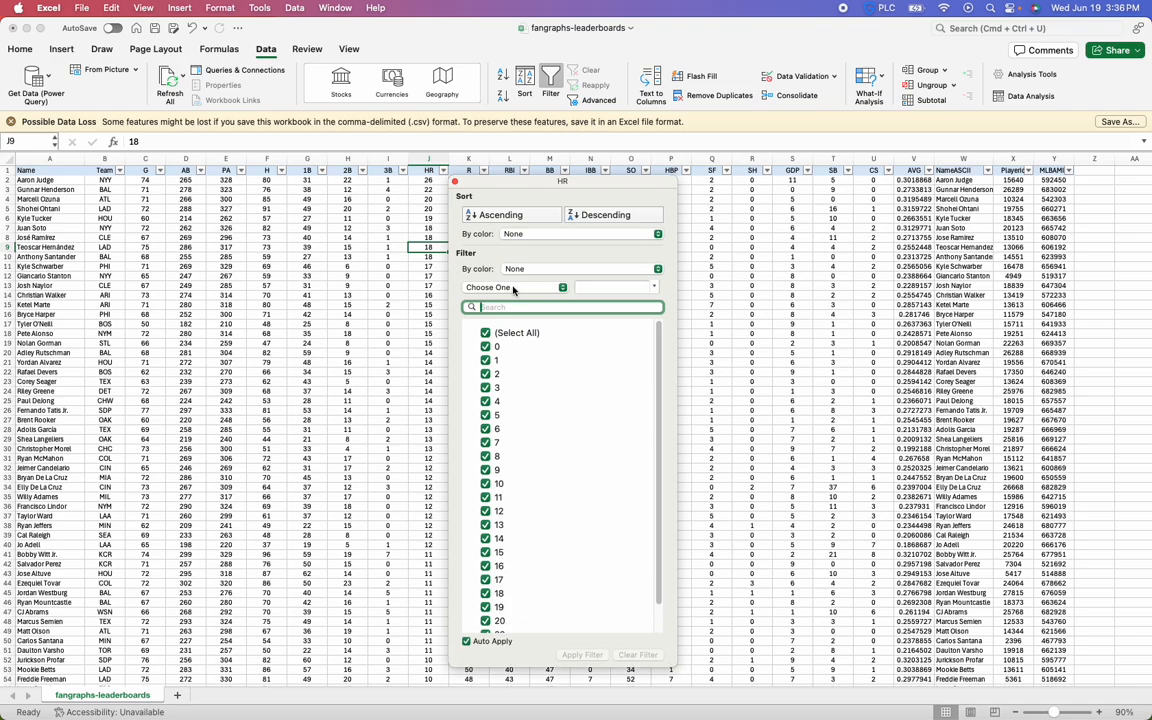
left_click(501, 338)
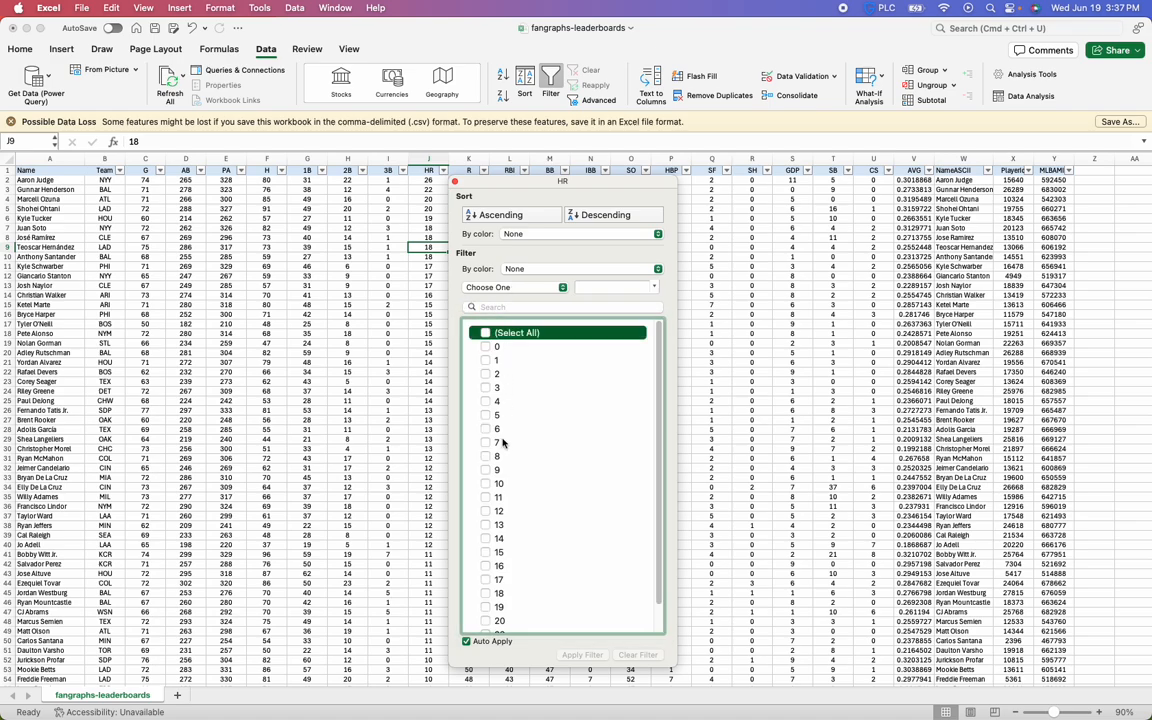
scroll(537, 515, "down", 1)
left_click(499, 591)
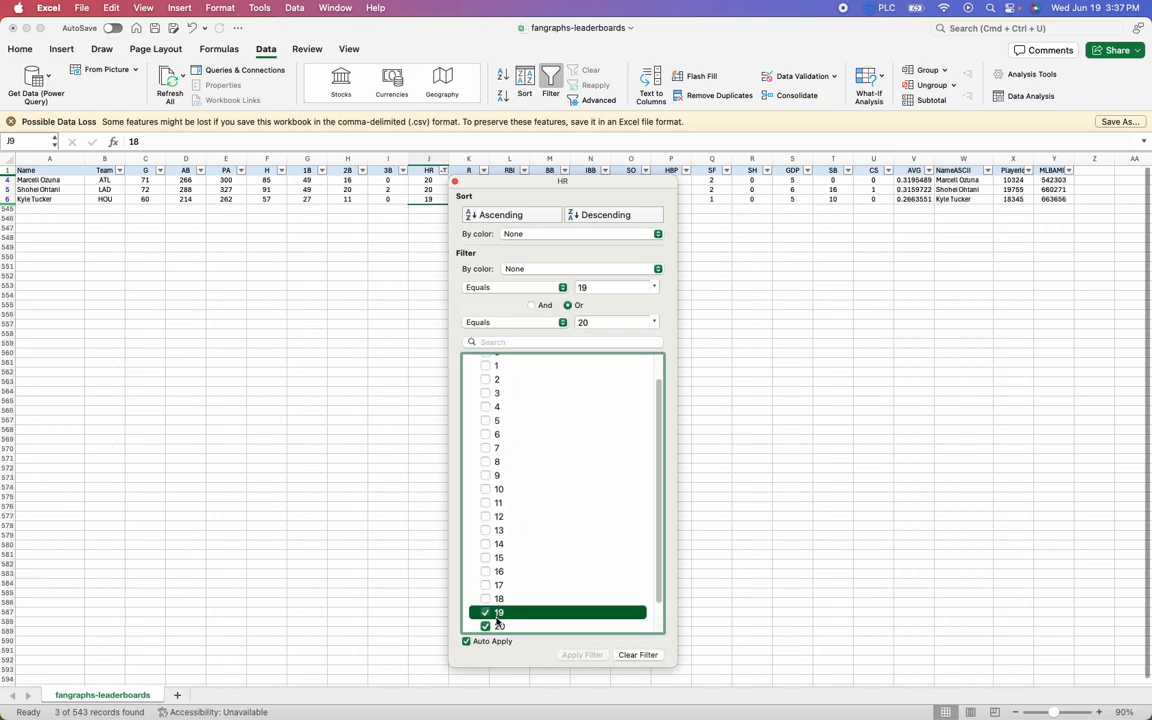
scroll(499, 600, "down", 1)
left_click(499, 606)
left_click(506, 620)
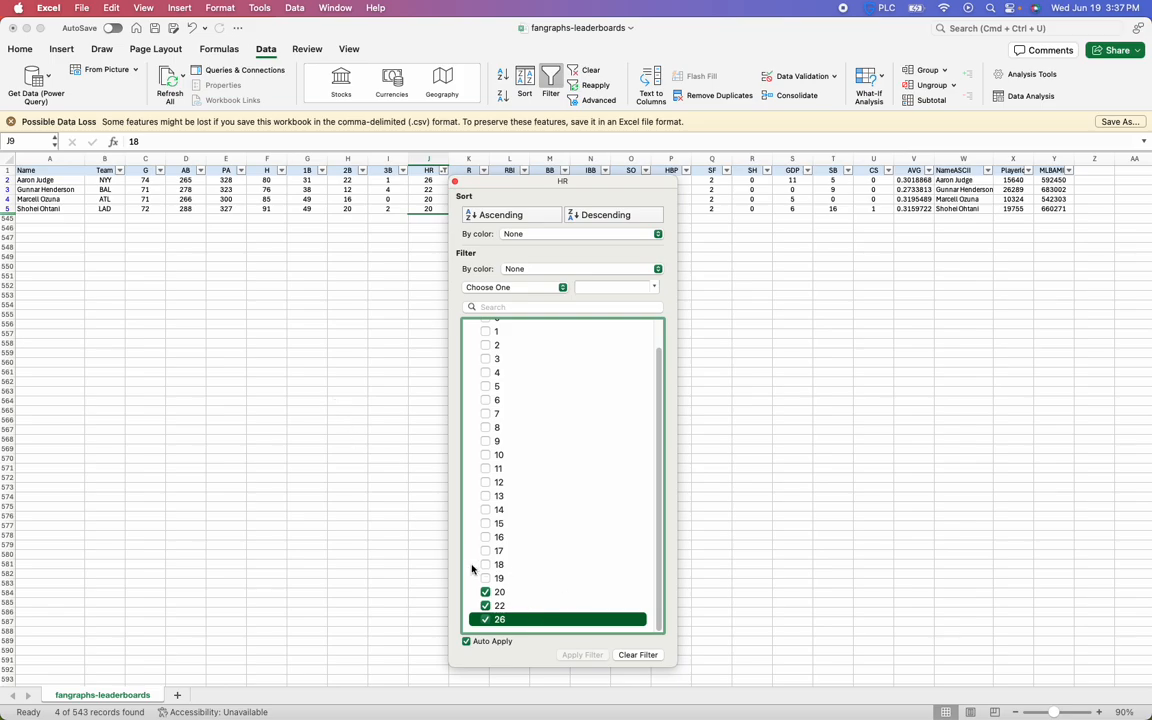
left_click(309, 432)
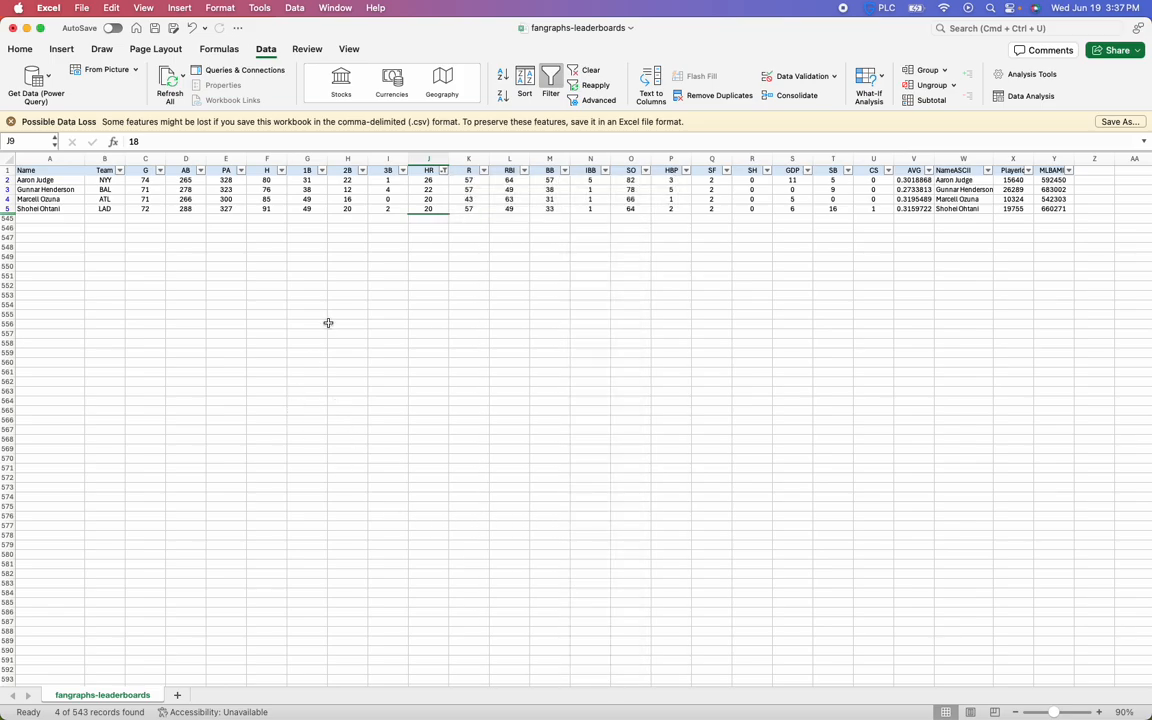
Select all HR values again and filter the column by the condition Greater Than or Equal To 20
left_click(443, 170)
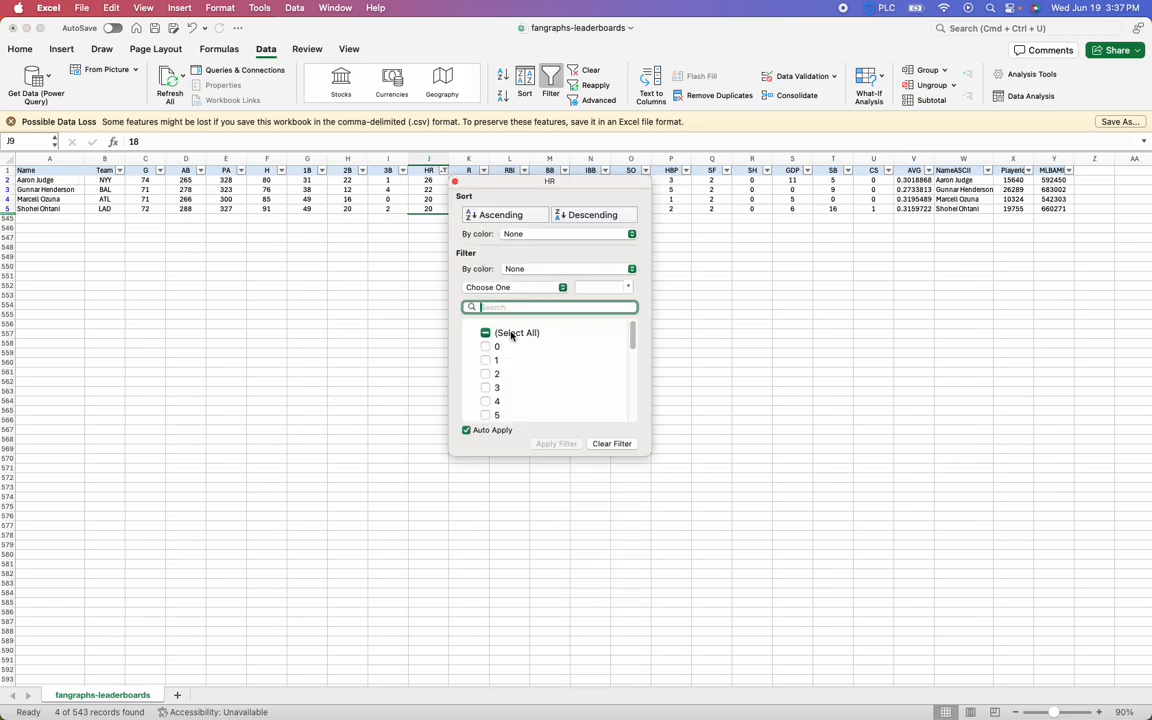
left_click(492, 332)
left_click(512, 288)
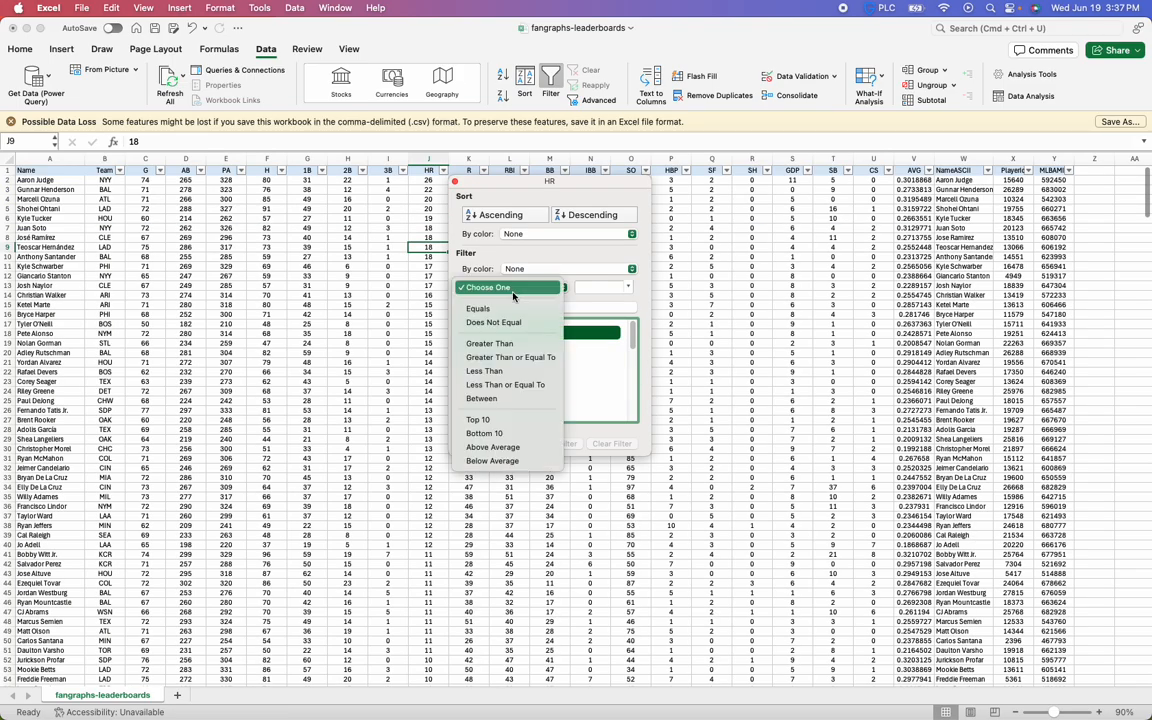
left_click(510, 357)
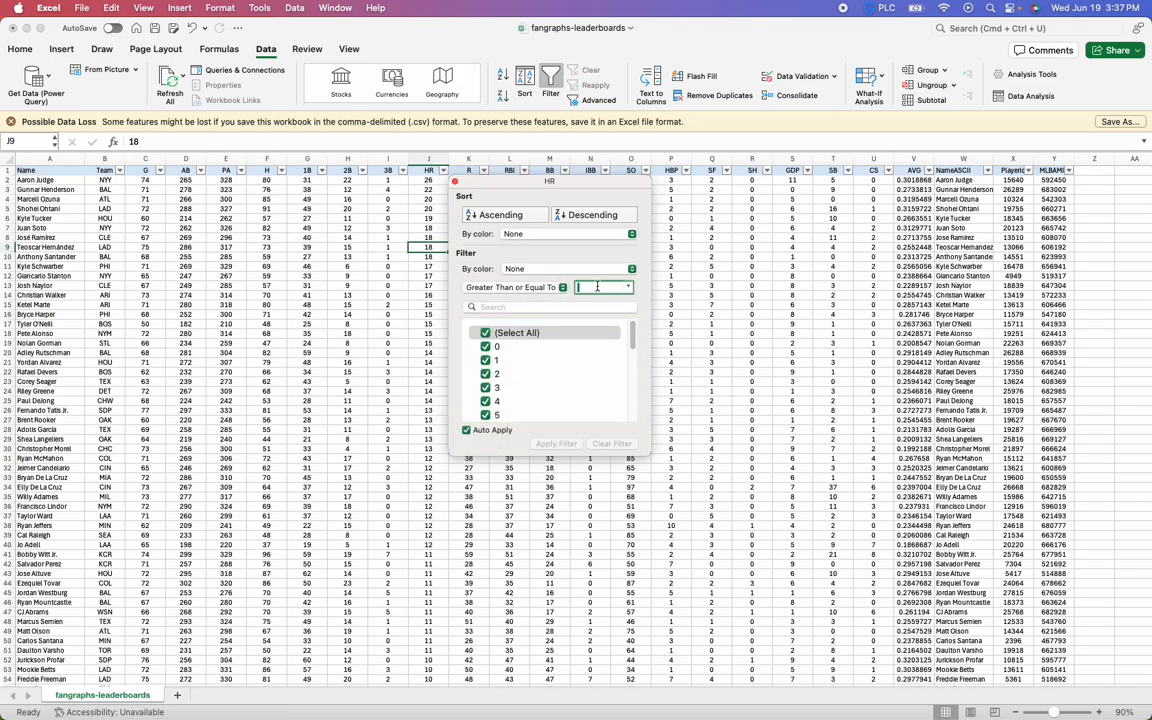
type("20")
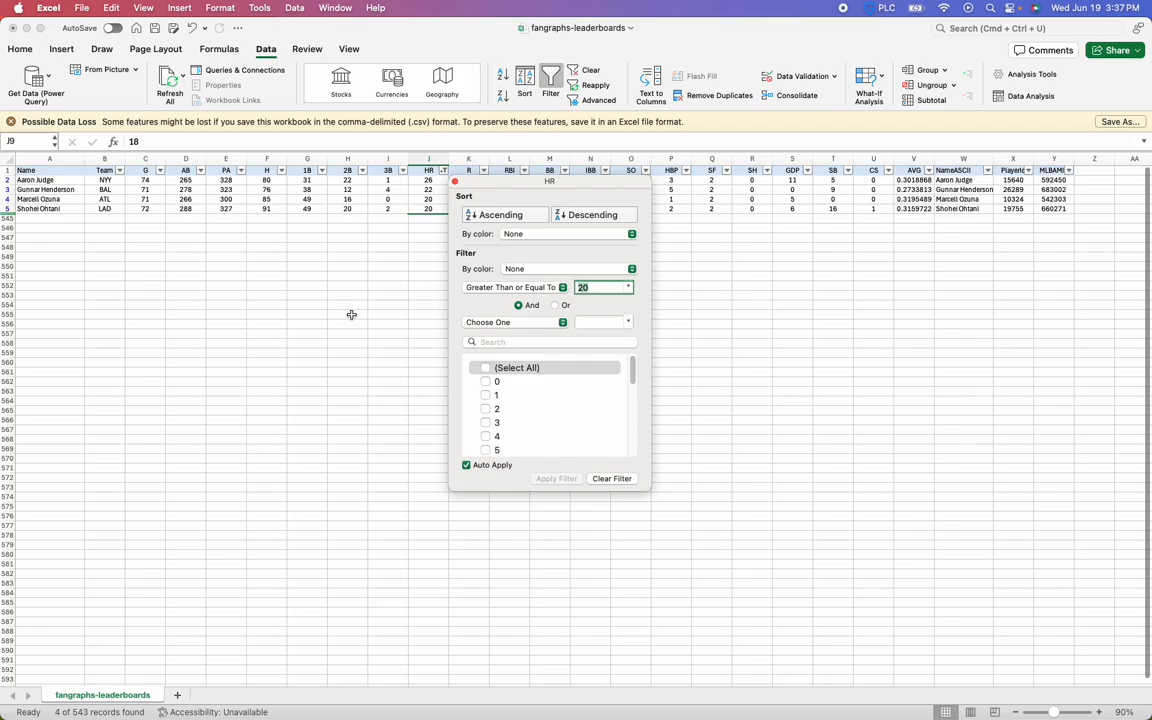
Clear the HR filter and remove the filters from the header row
left_click(531, 289)
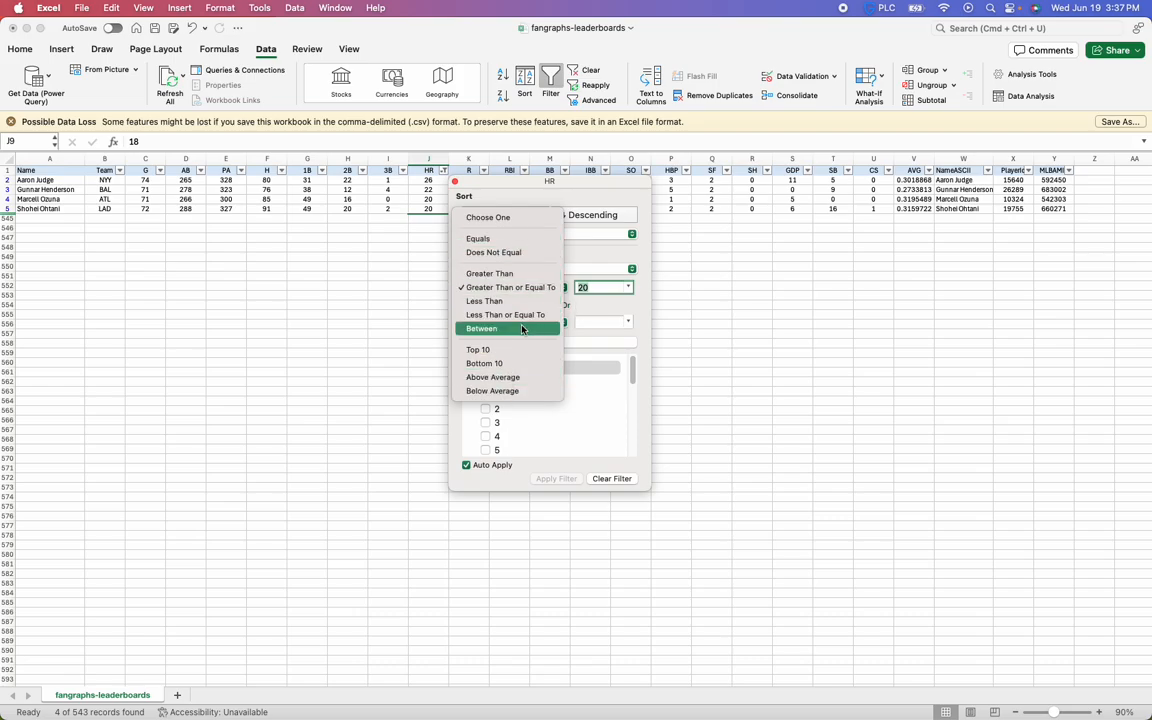
left_click(596, 307)
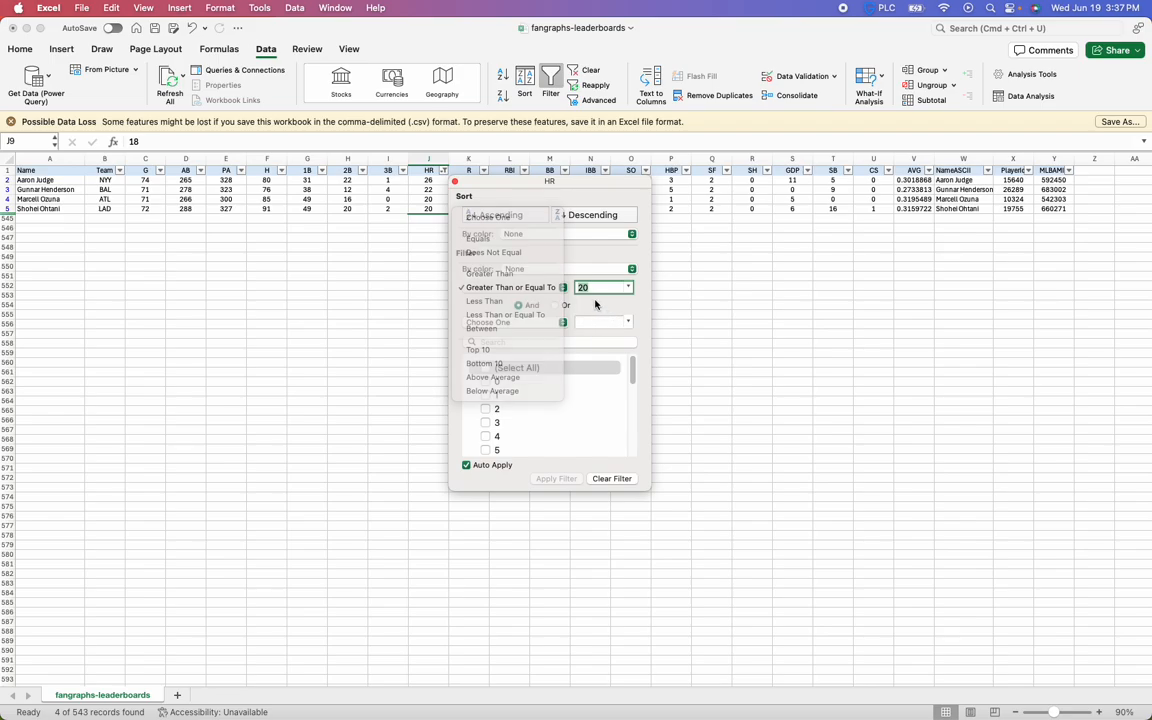
left_click(610, 477)
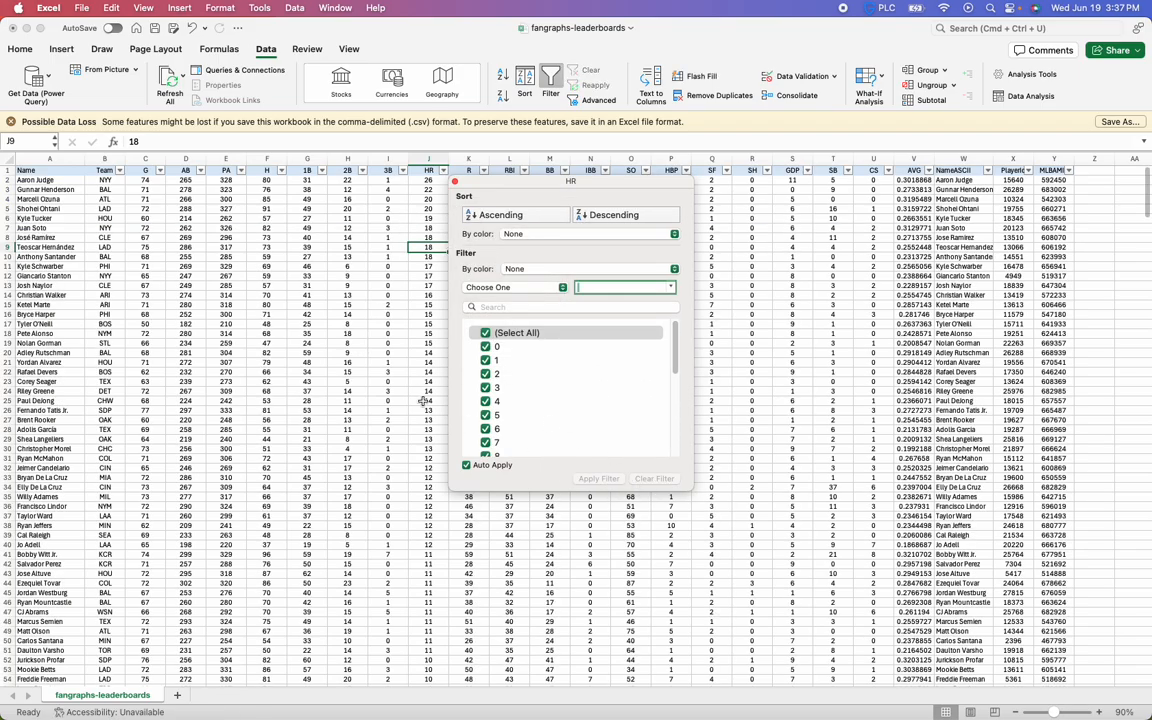
left_click(490, 141)
left_click(552, 84)
left_click(515, 278)
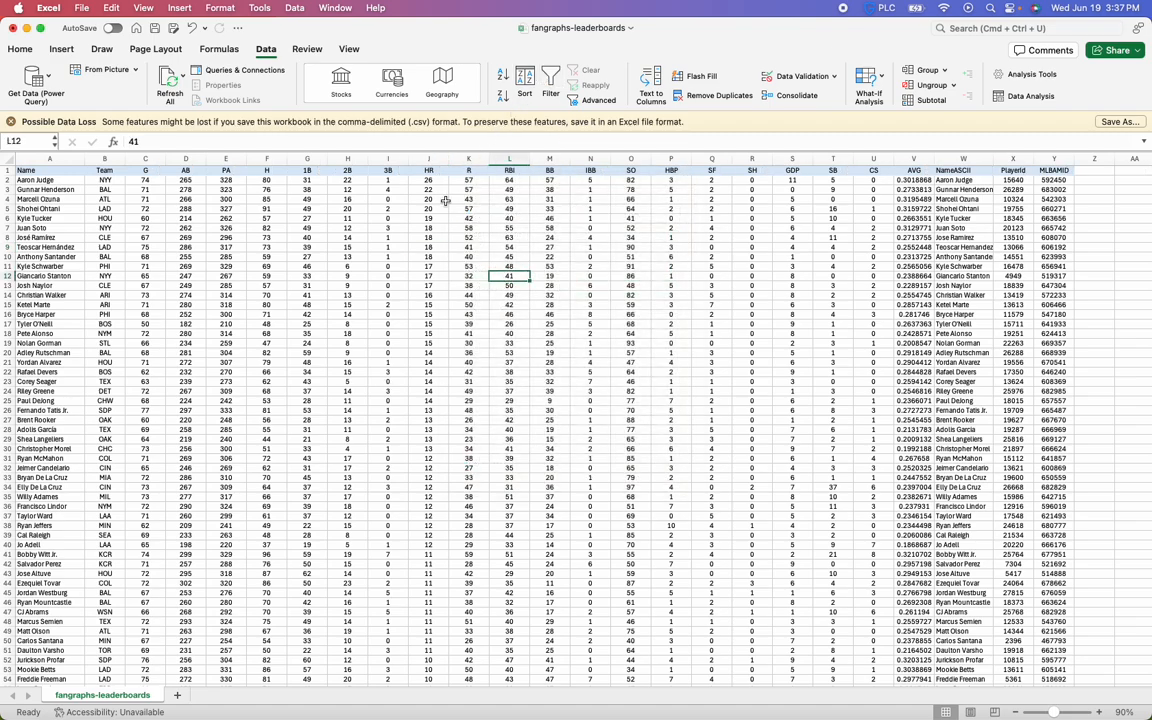
Add filters to the whole header row, including Name, and filter HR to Greater Than or Equal To 20
left_click(444, 172)
left_click(551, 80)
left_click(512, 266)
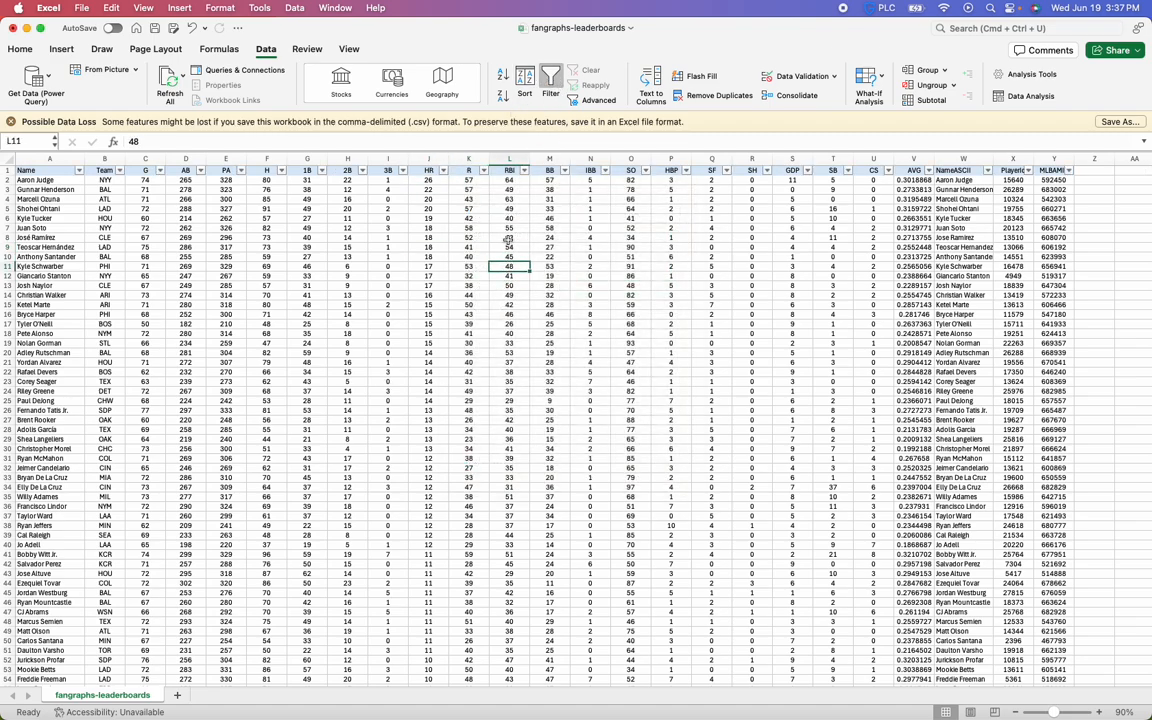
left_click(443, 171)
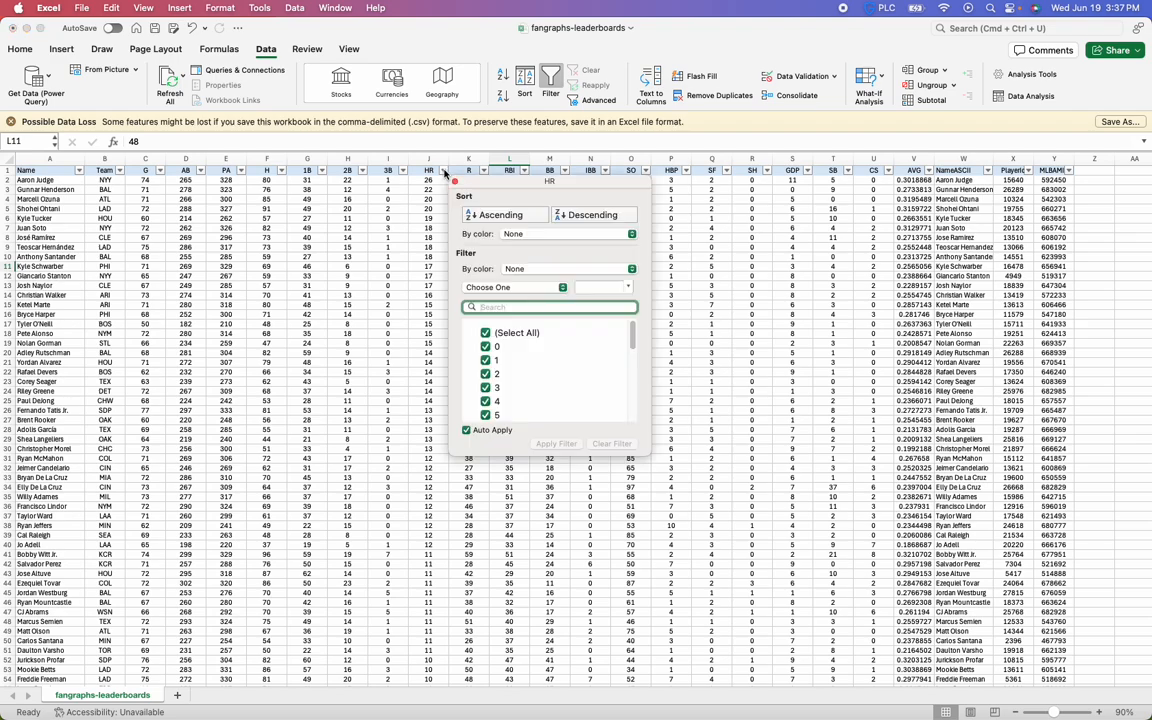
left_click(500, 290)
left_click(489, 427)
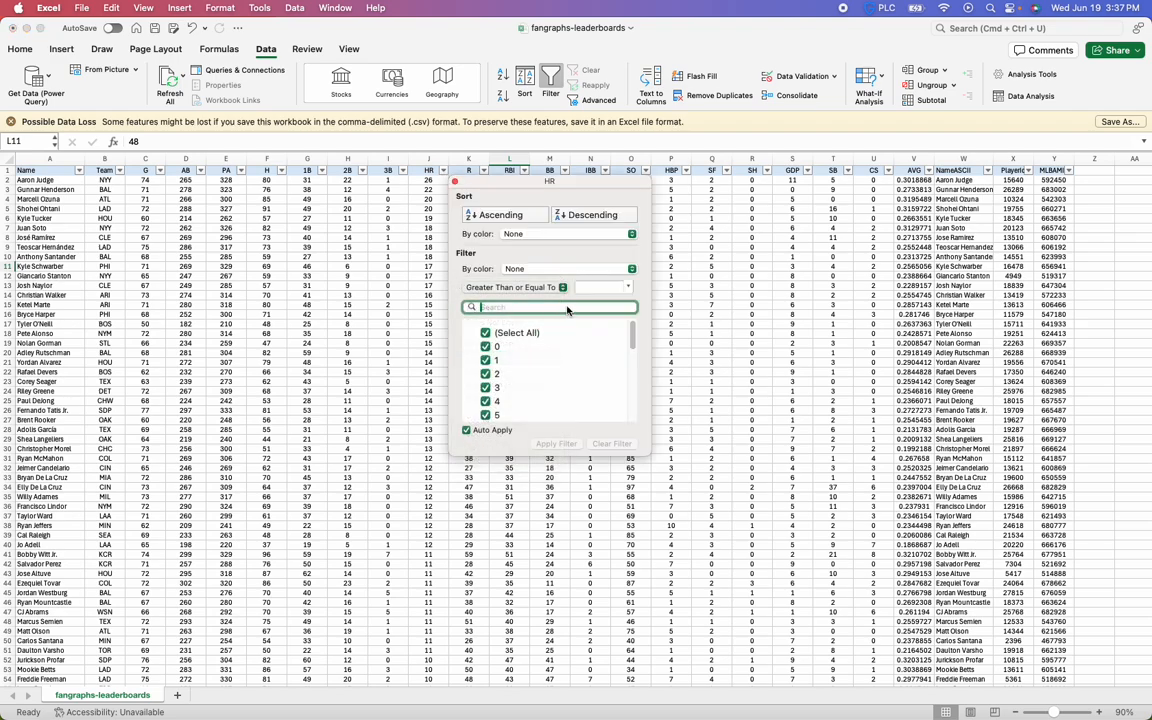
left_click(603, 288)
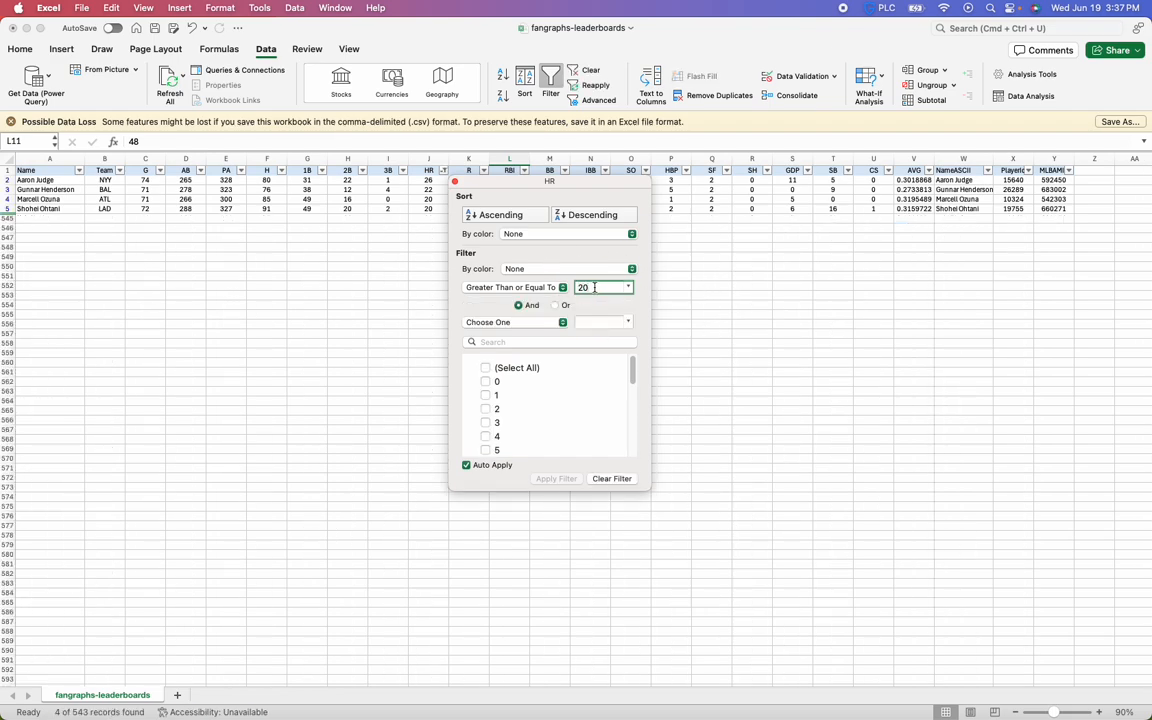
Lower the HR filter threshold to 10 and filter SB to Greater Than or Equal To 10
left_click_drag(595, 288, 560, 294)
left_click(750, 207)
left_click(848, 171)
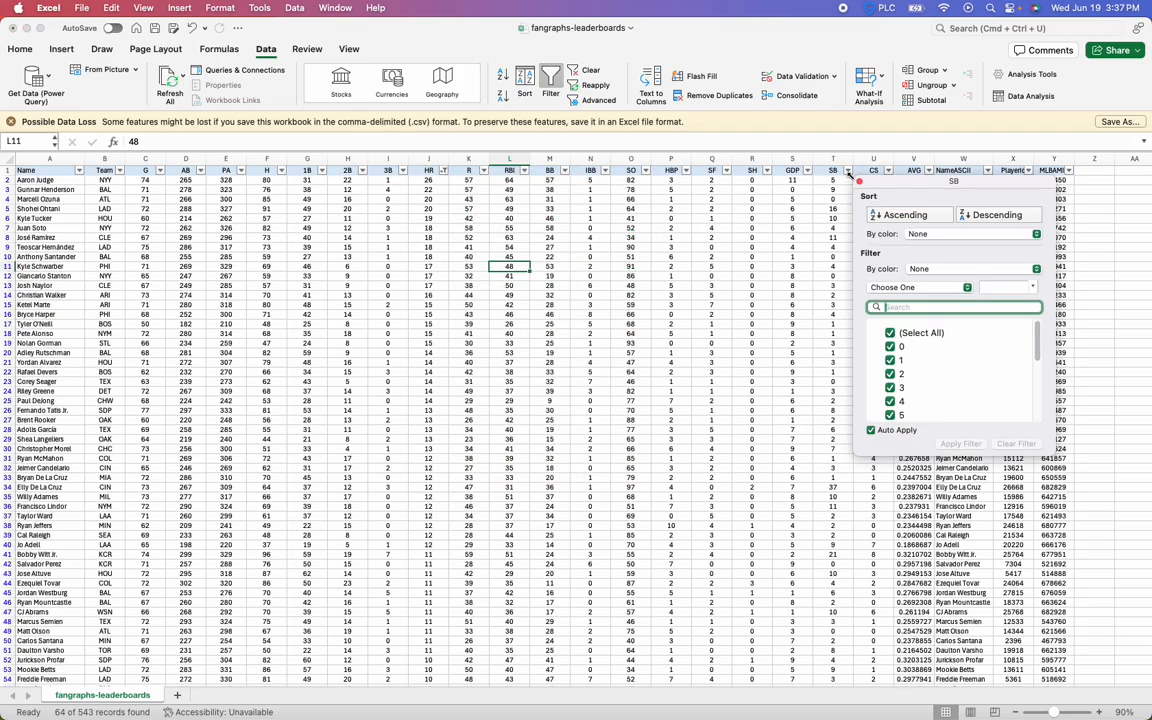
left_click(880, 289)
left_click(905, 360)
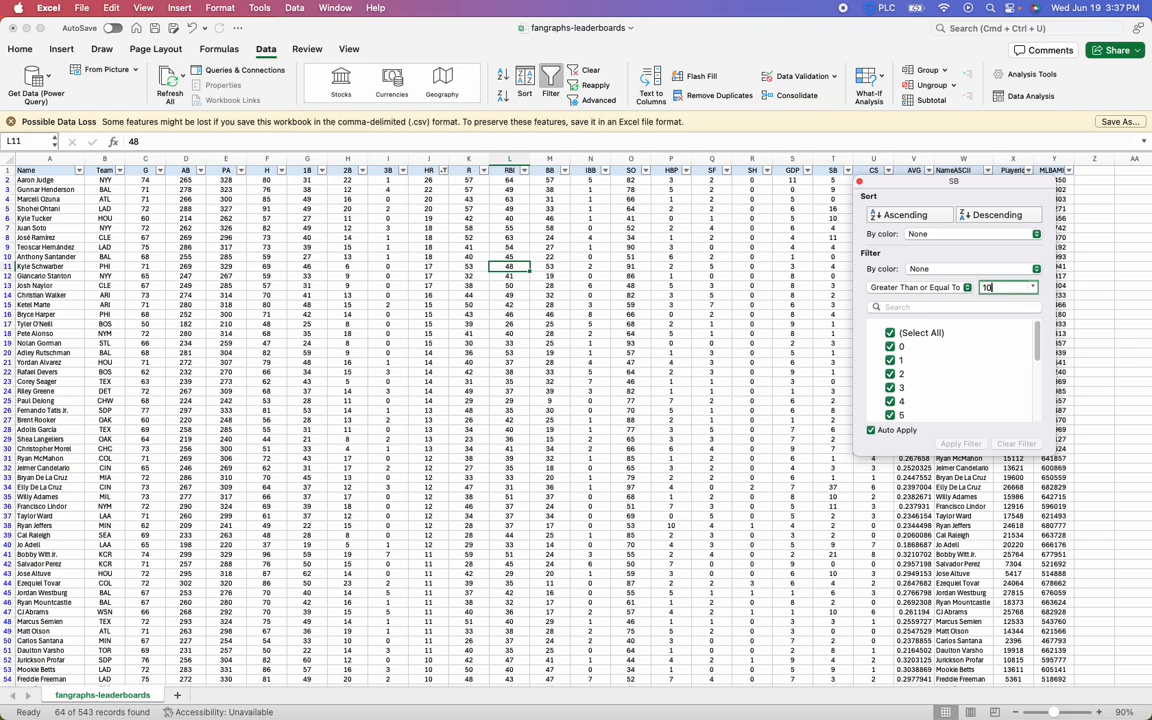
left_click(518, 328)
Select the filtered player names, sort the list by PA in ascending order and look through the PA values
left_click(40, 182)
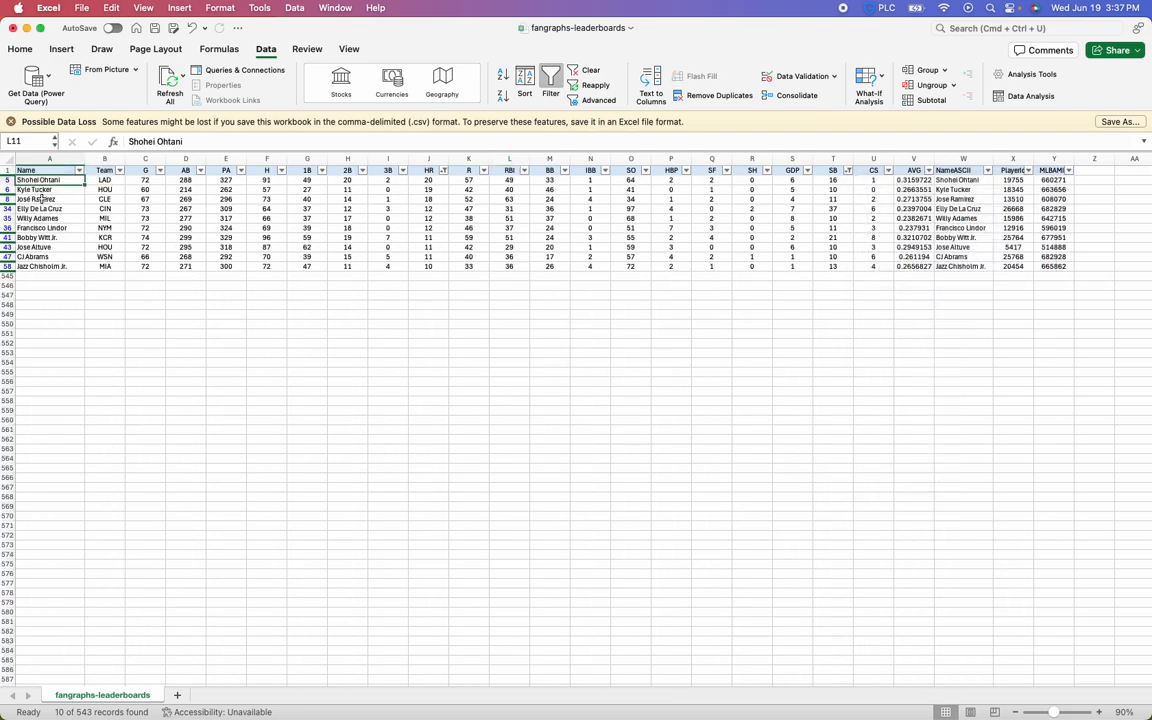
left_click_drag(40, 199, 44, 266)
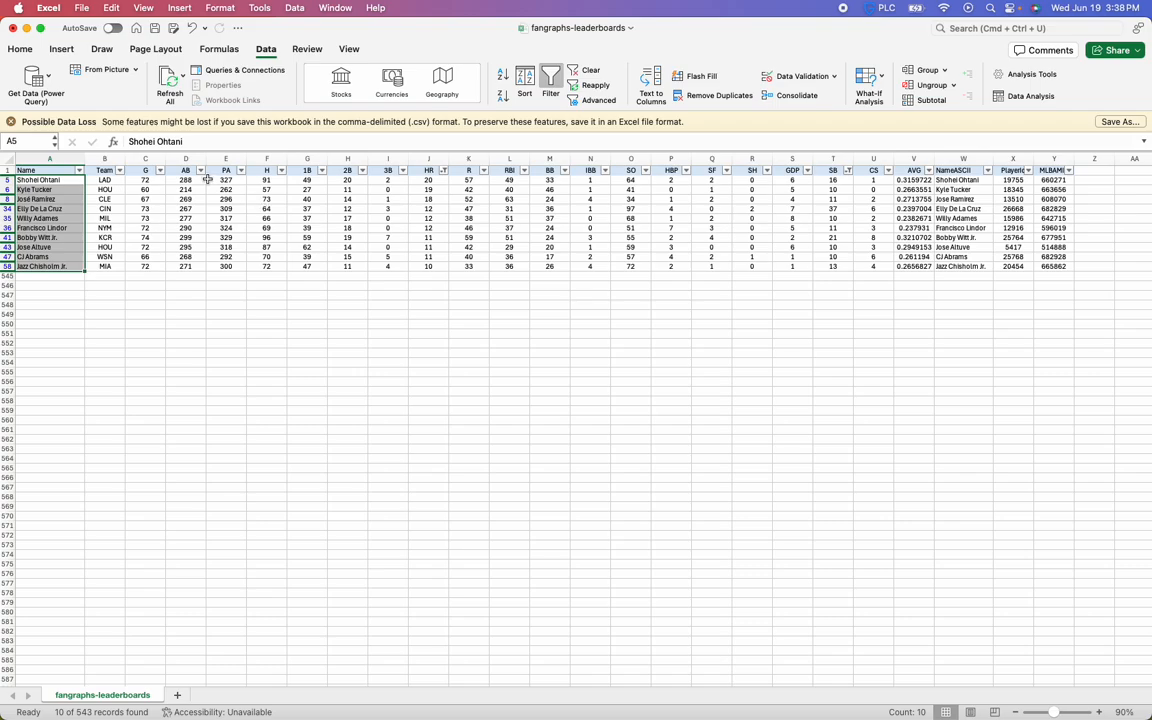
left_click(241, 171)
left_click(275, 216)
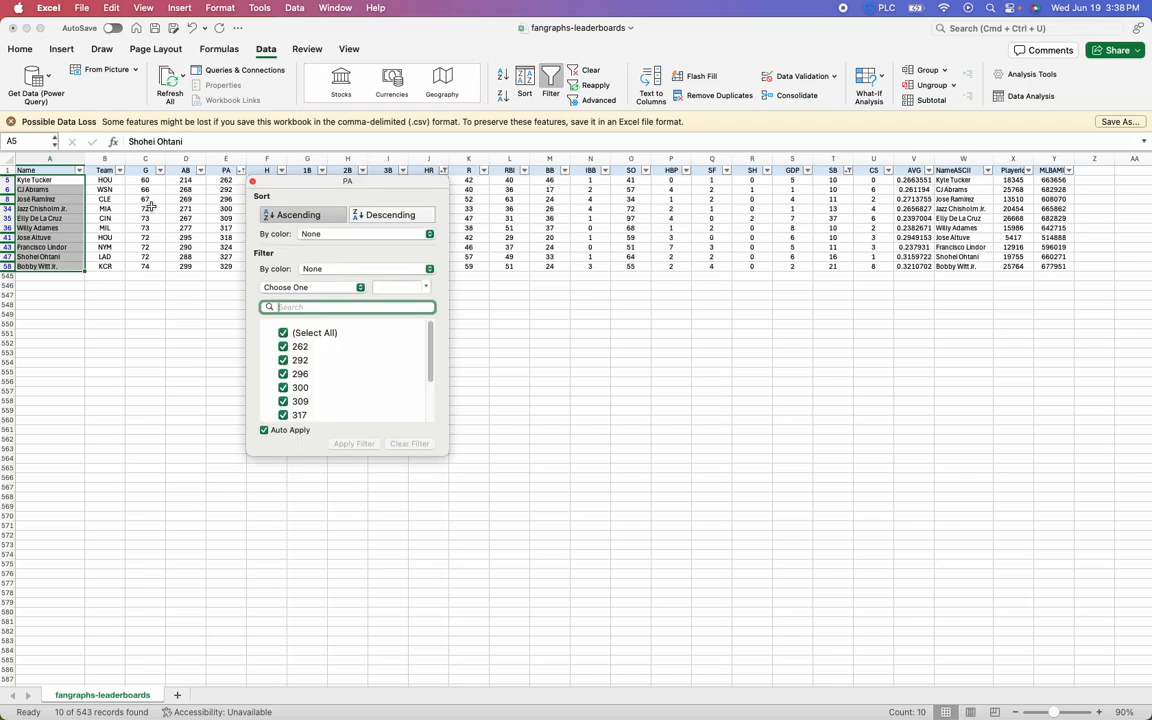
left_click(7, 180)
left_click(223, 211)
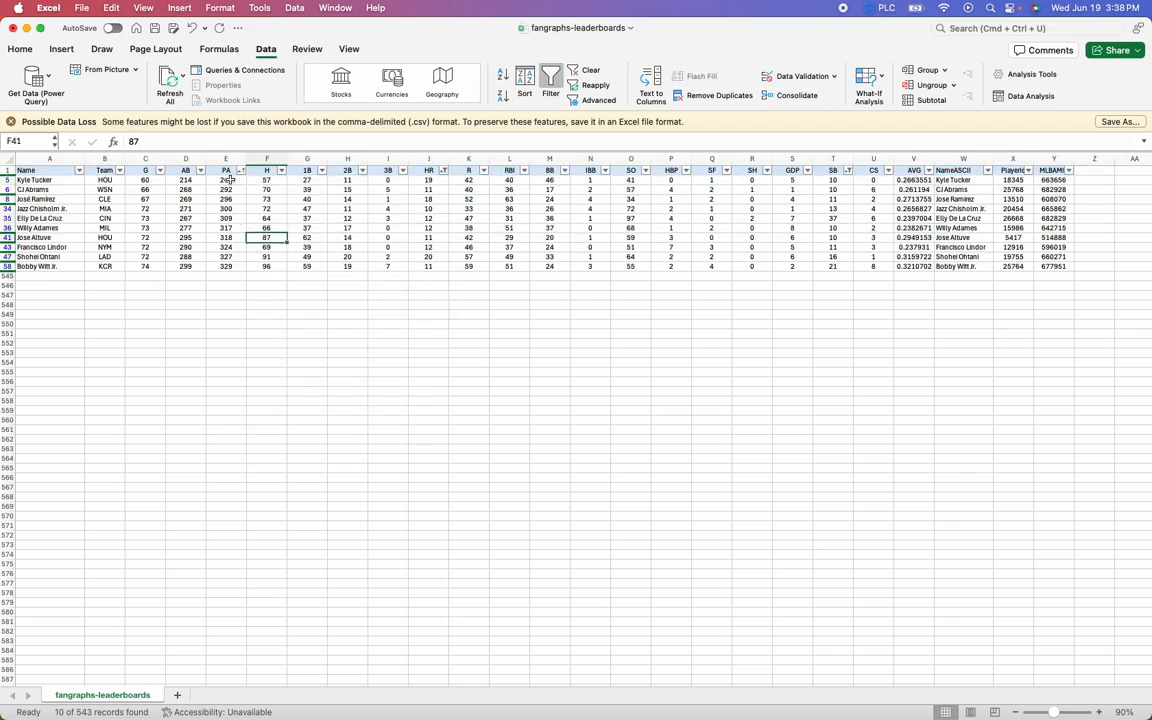
left_click_drag(224, 171, 228, 259)
left_click(230, 171)
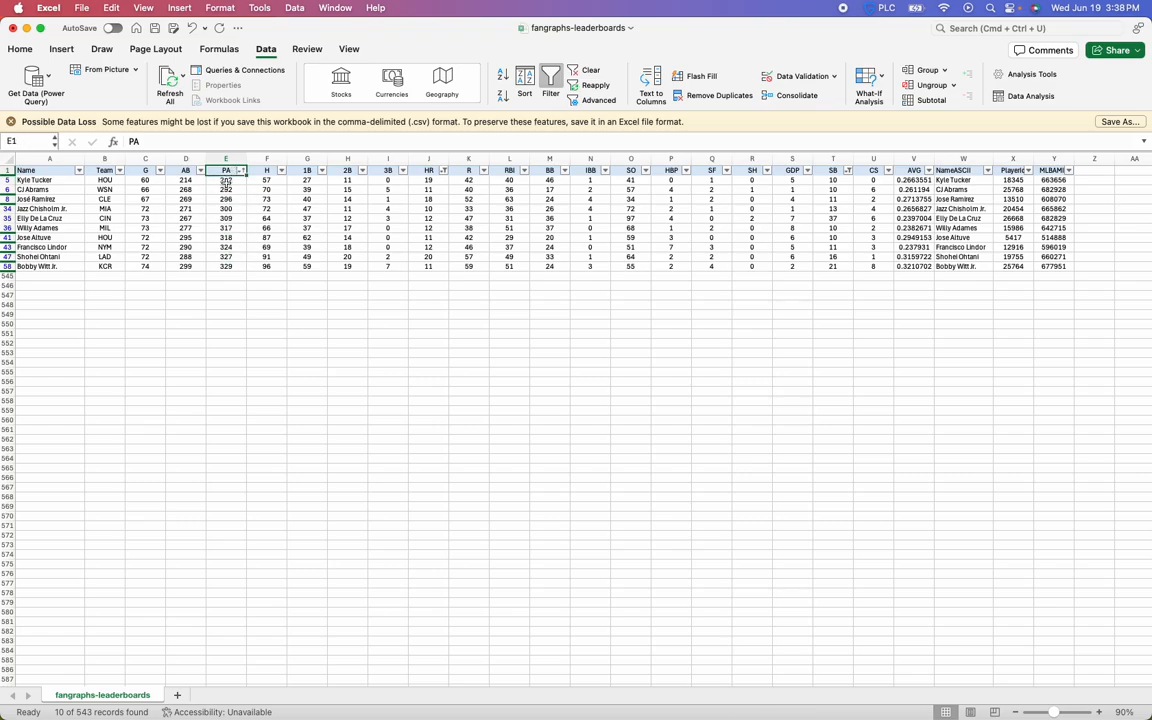
left_click(228, 181)
left_click_drag(228, 181, 224, 237)
left_click(224, 237)
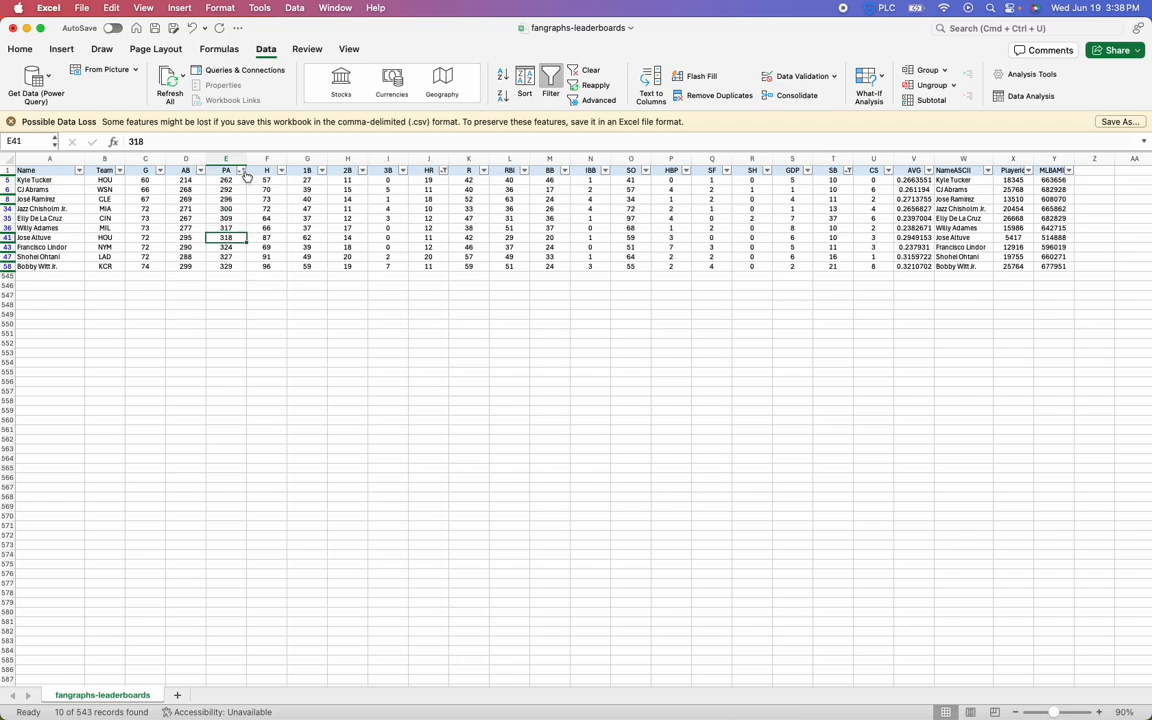
Sort the filtered list by PA in descending order, check the values and restore the ascending order
left_click(241, 170)
left_click(365, 214)
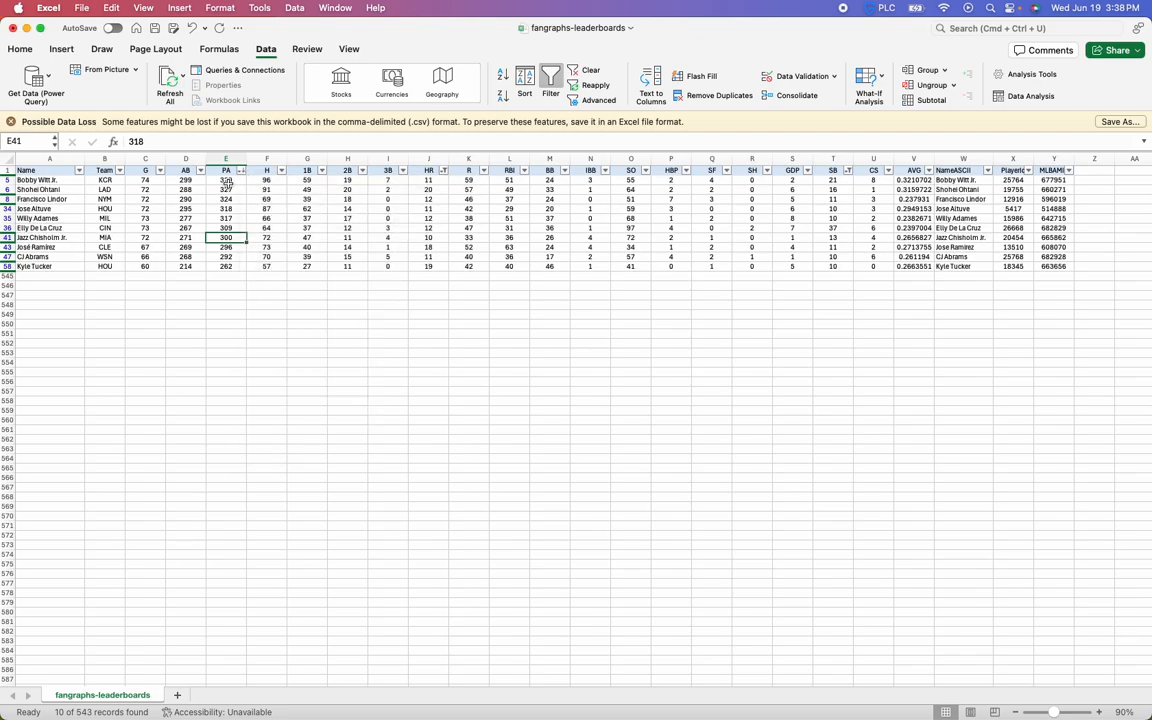
left_click_drag(228, 180, 226, 273)
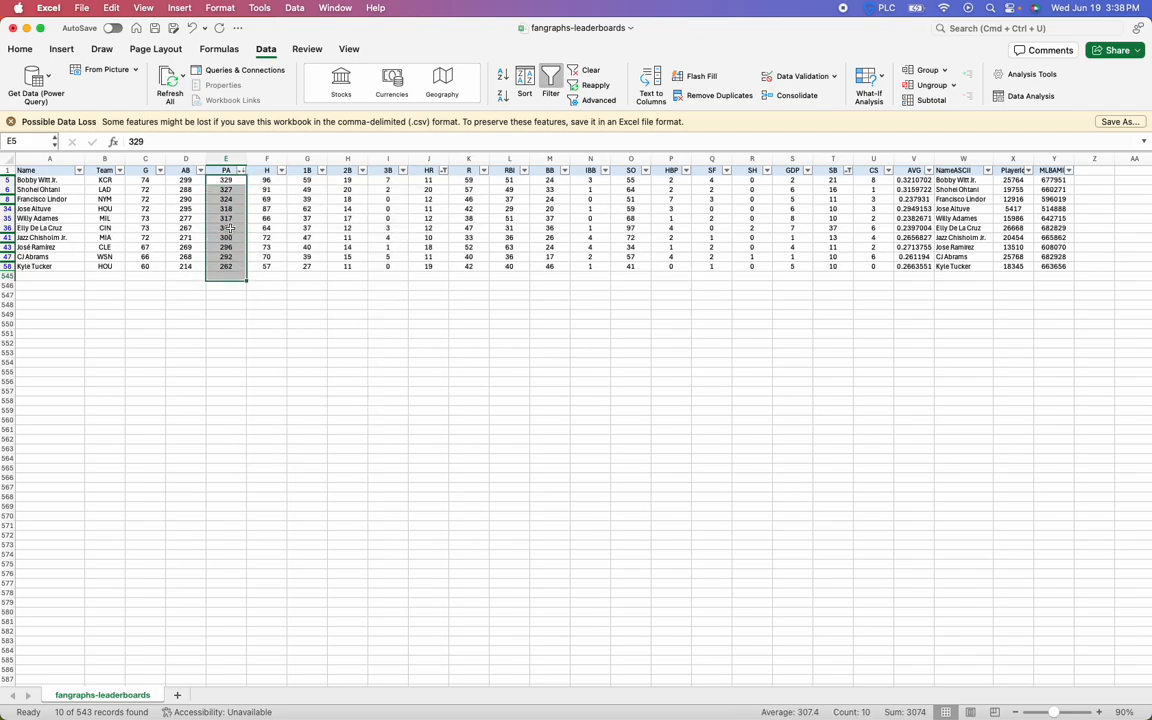
left_click(229, 228)
left_click(241, 170)
left_click(296, 214)
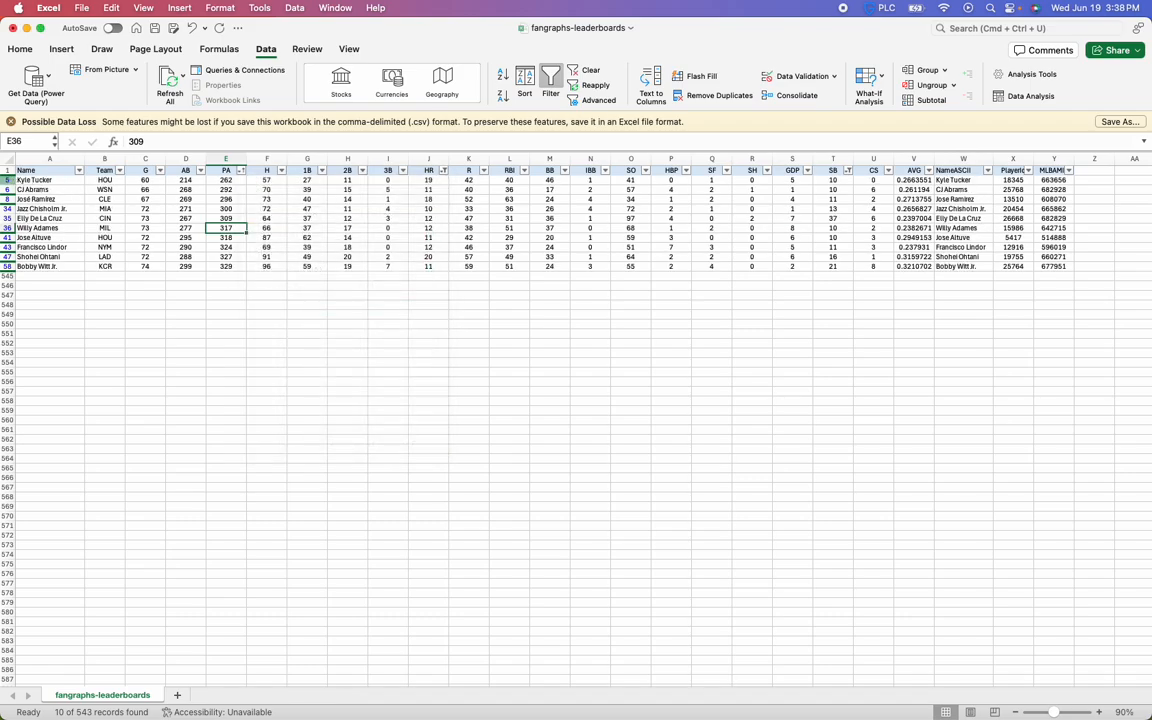
Highlight the first filtered player's row, row 5, and remove the filters from the header row
left_click(8, 180)
left_click(104, 208)
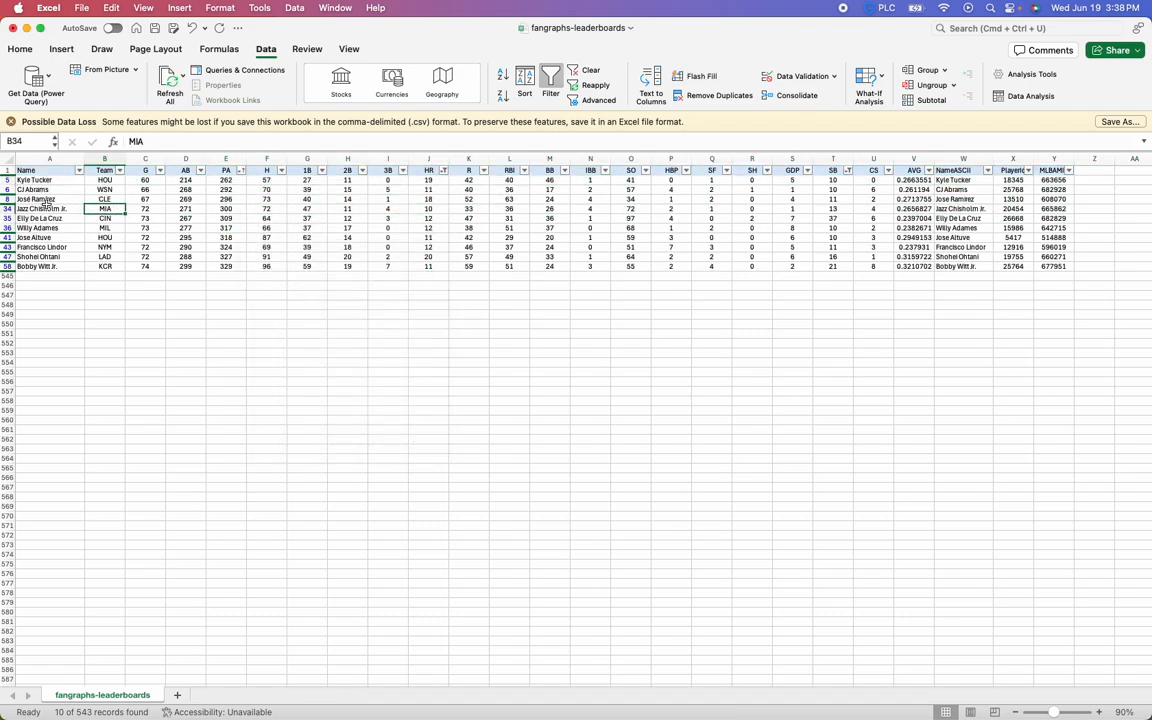
left_click(8, 180)
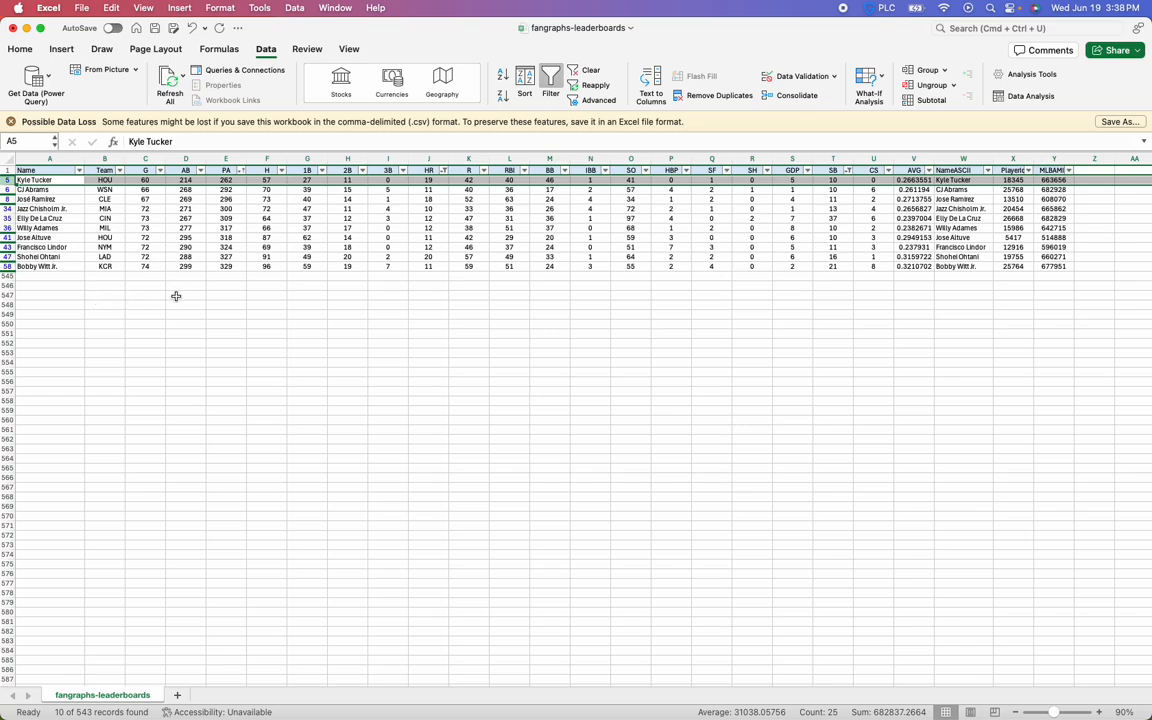
left_click(200, 181)
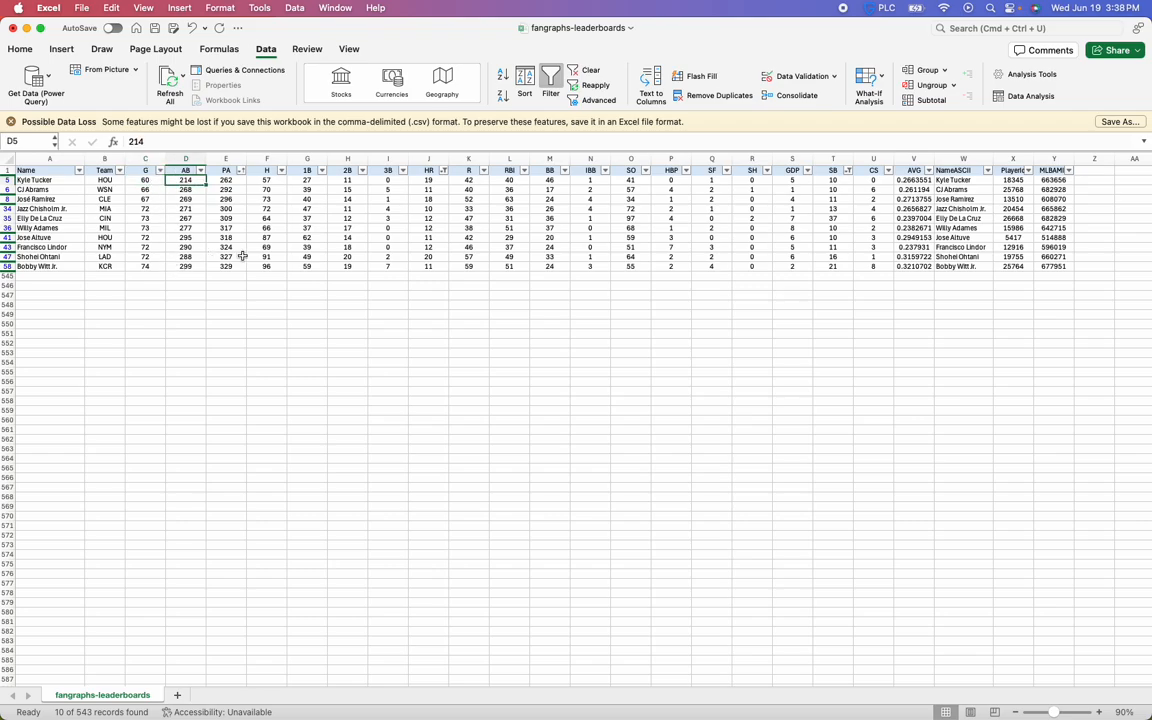
left_click(553, 83)
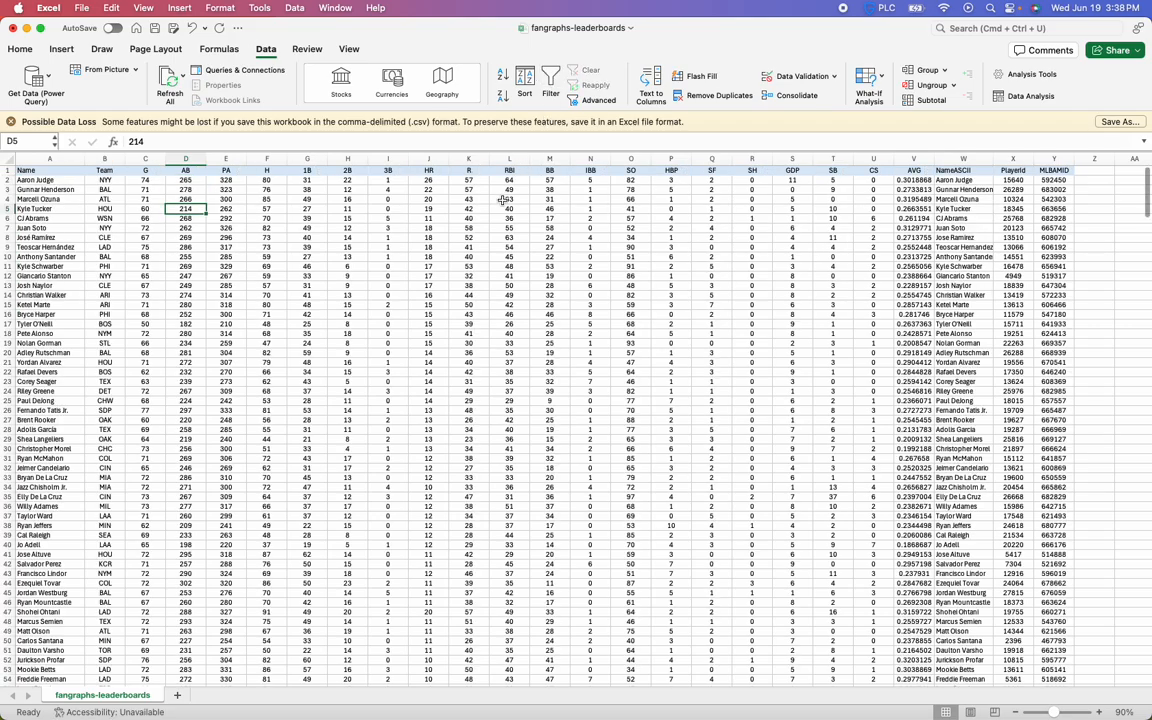
left_click(447, 218)
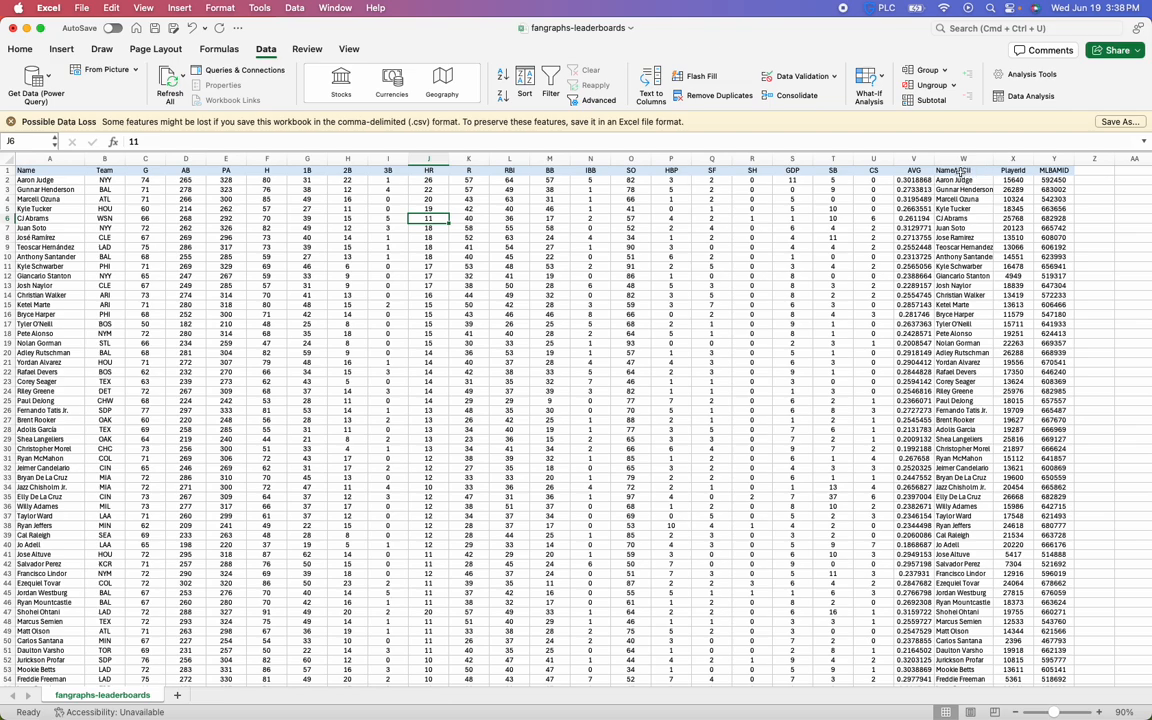
Examine the NameASCII header in W1 and the first entries beneath it
left_click_drag(962, 172, 962, 177)
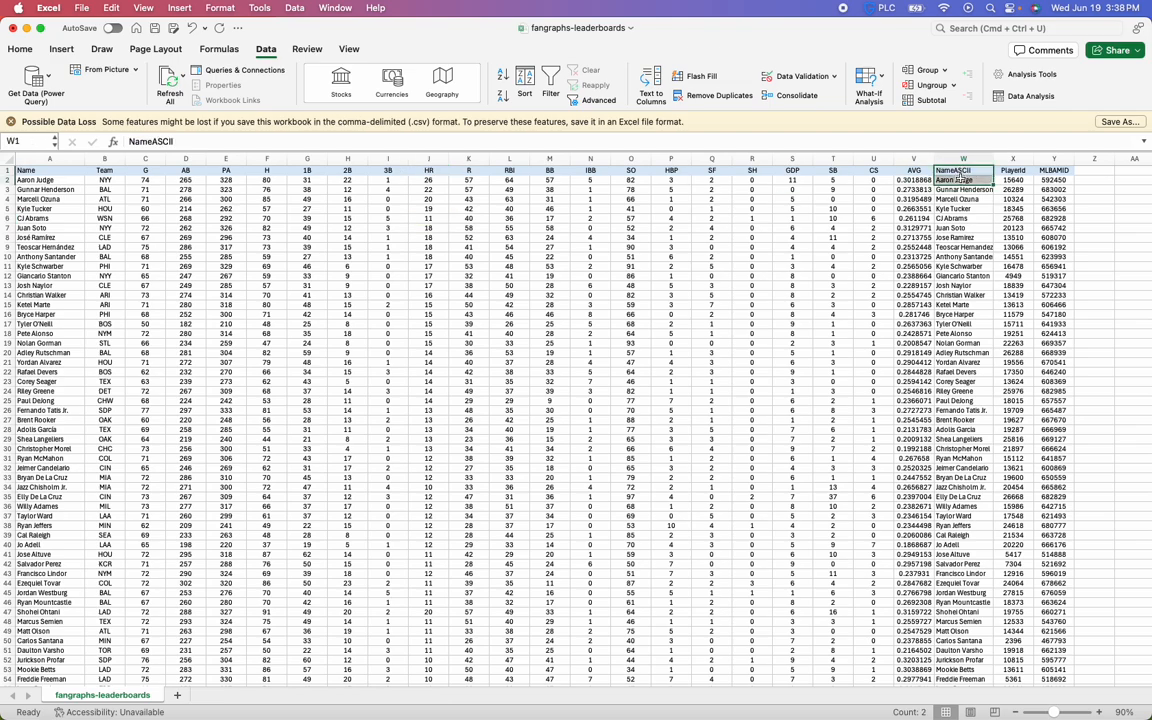
key("Down")
key("Down")
key("Down")
key("Down")
key("Up")
key("Up")
key("Up")
key("Up")
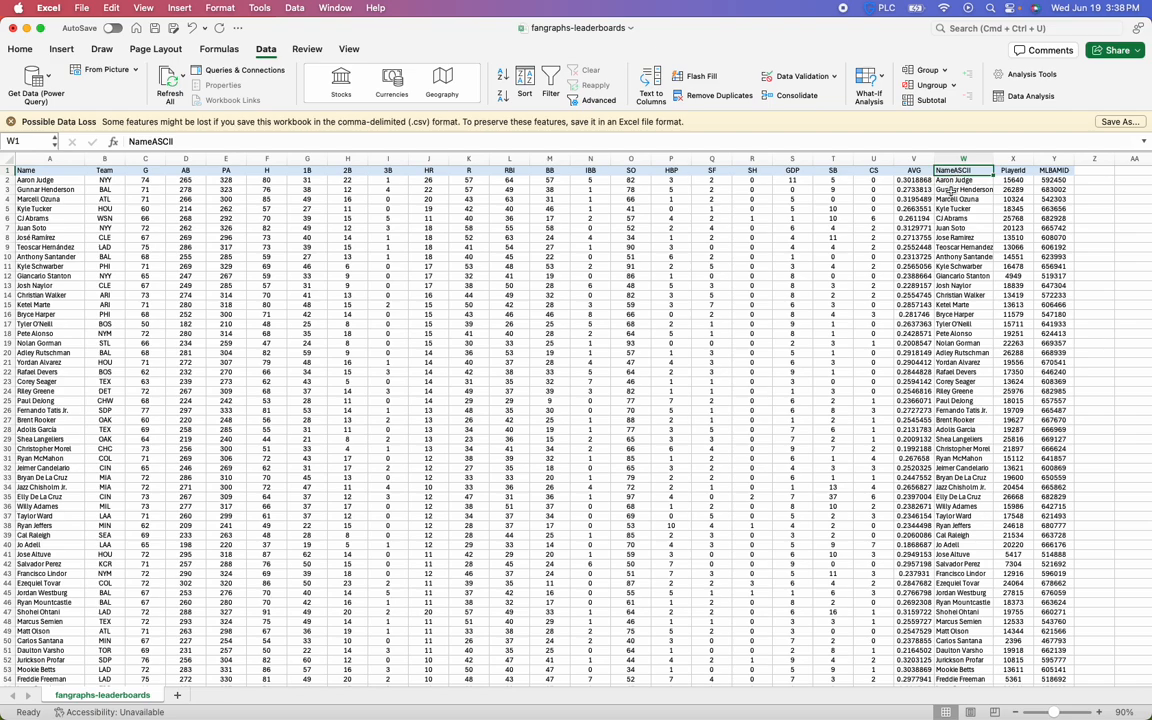
key("Down")
key("Up")
key("Down")
key("Up")
Widen the NameASCII column slightly and add filters to the header row again
left_click_drag(993, 158, 1004, 158)
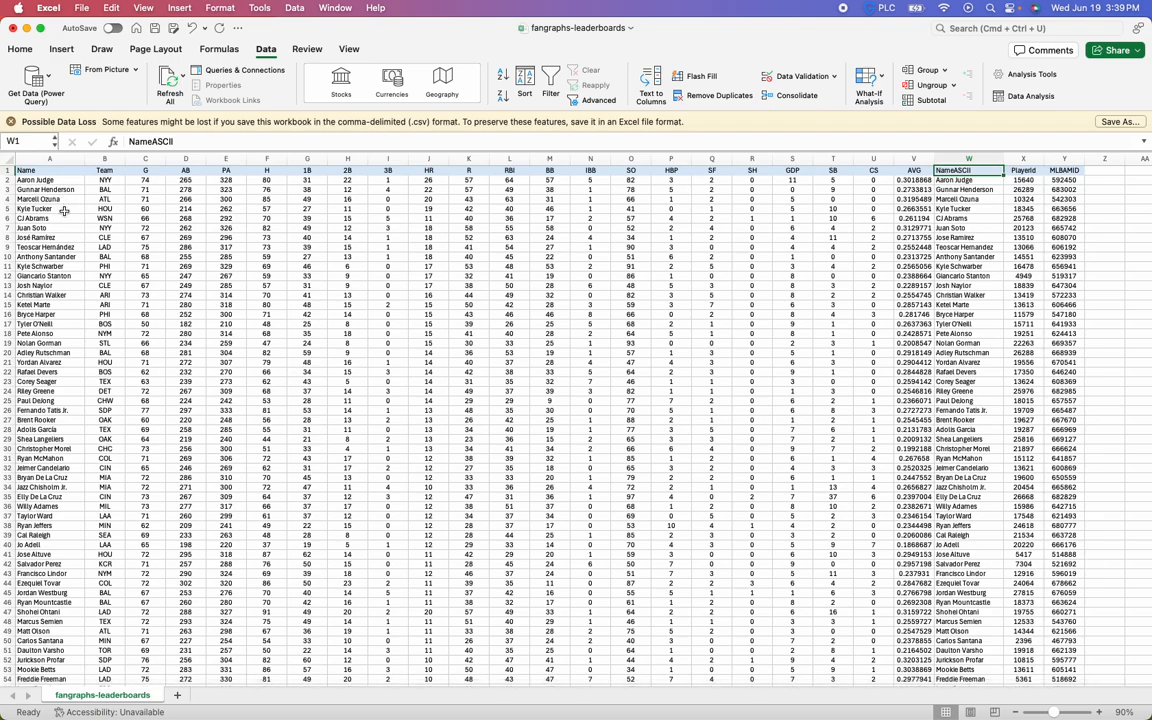
left_click(57, 170)
left_click(548, 88)
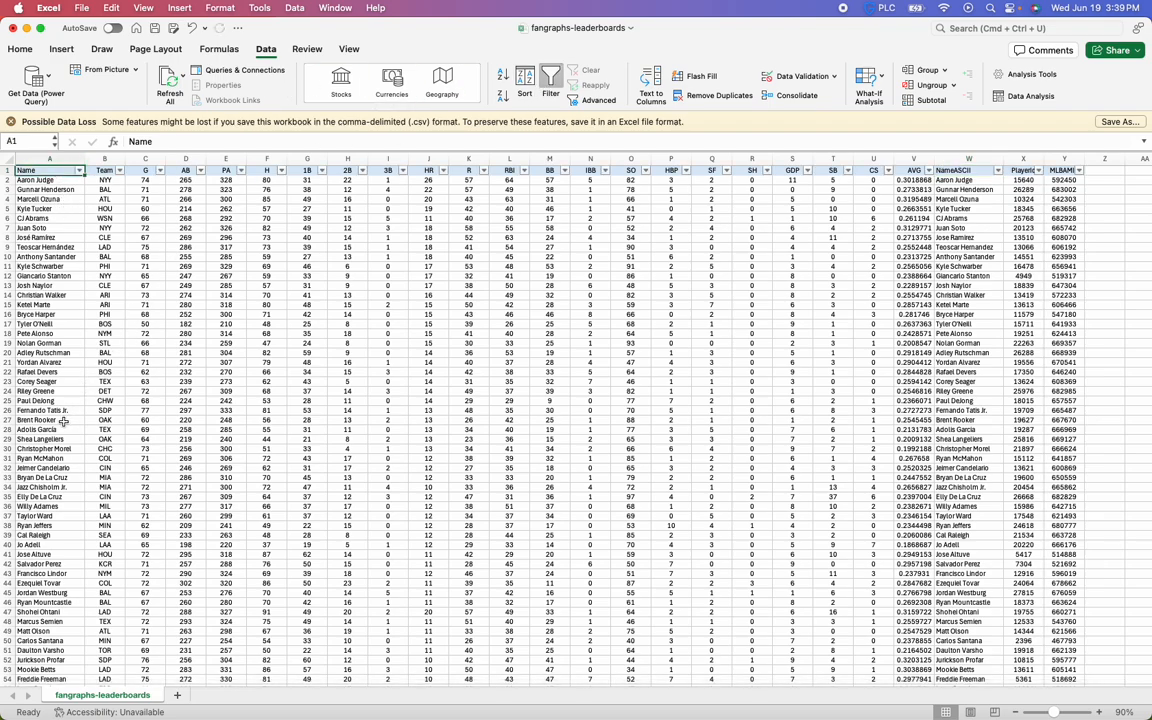
Compare the spelling of the player's name in A8 with its NameASCII version in W8, checking for accented letters
left_click(58, 236)
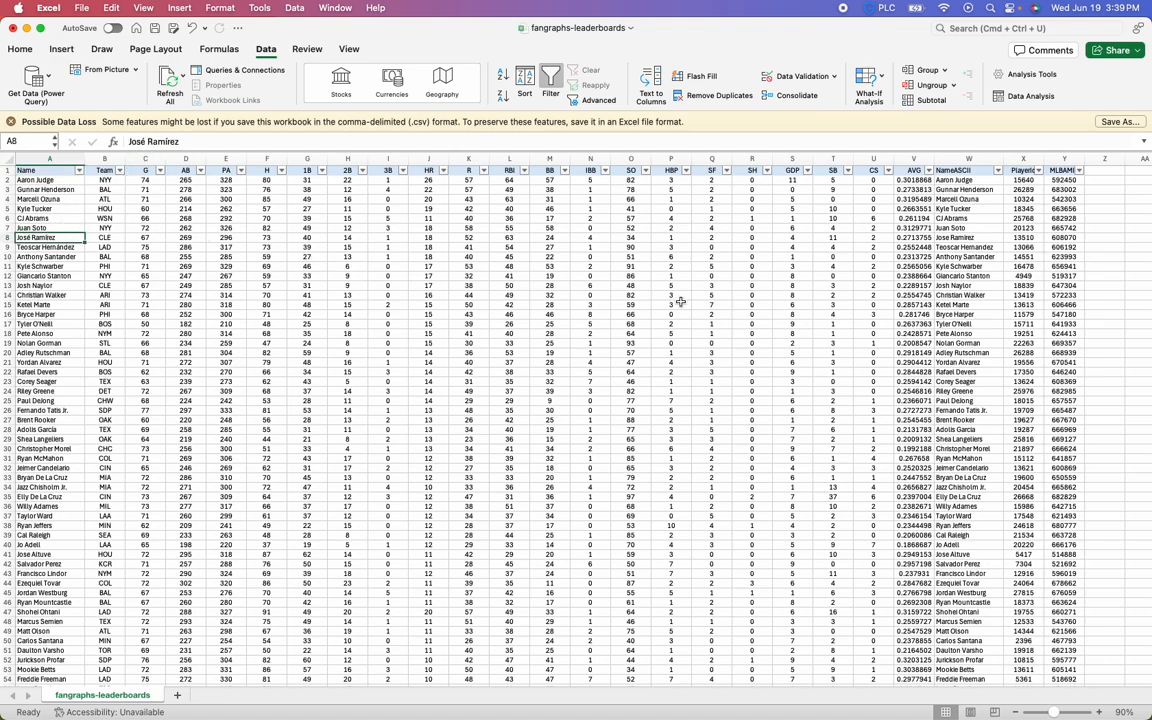
left_click(142, 142)
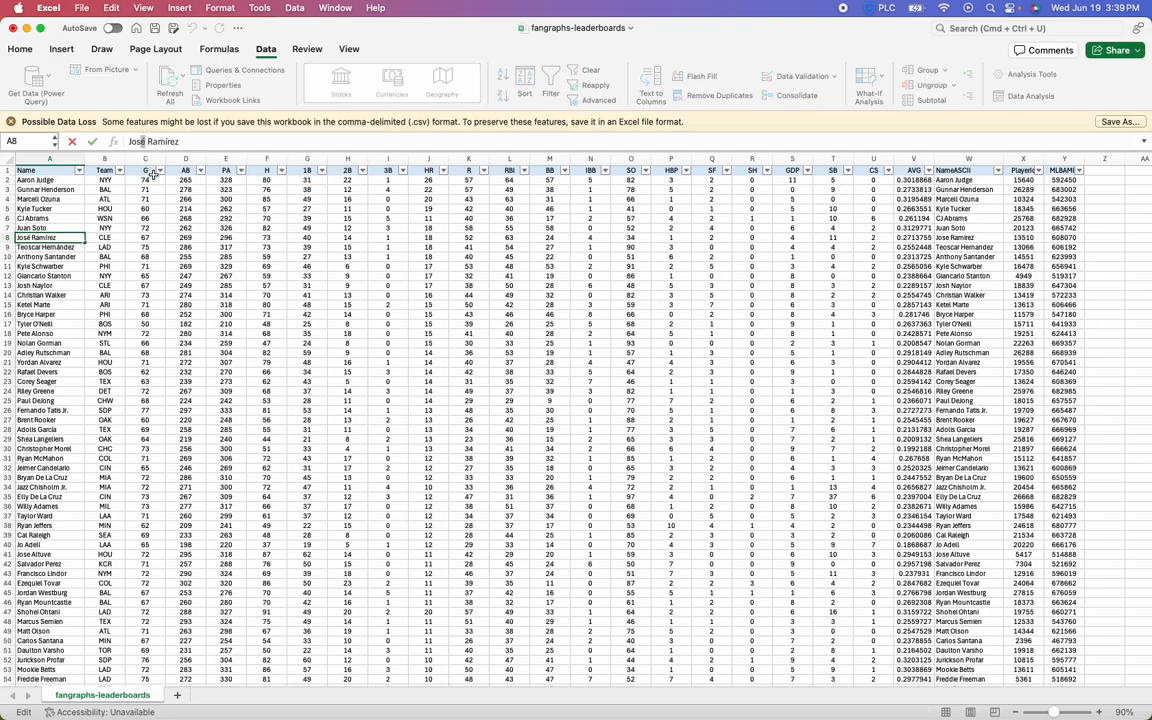
key("Return")
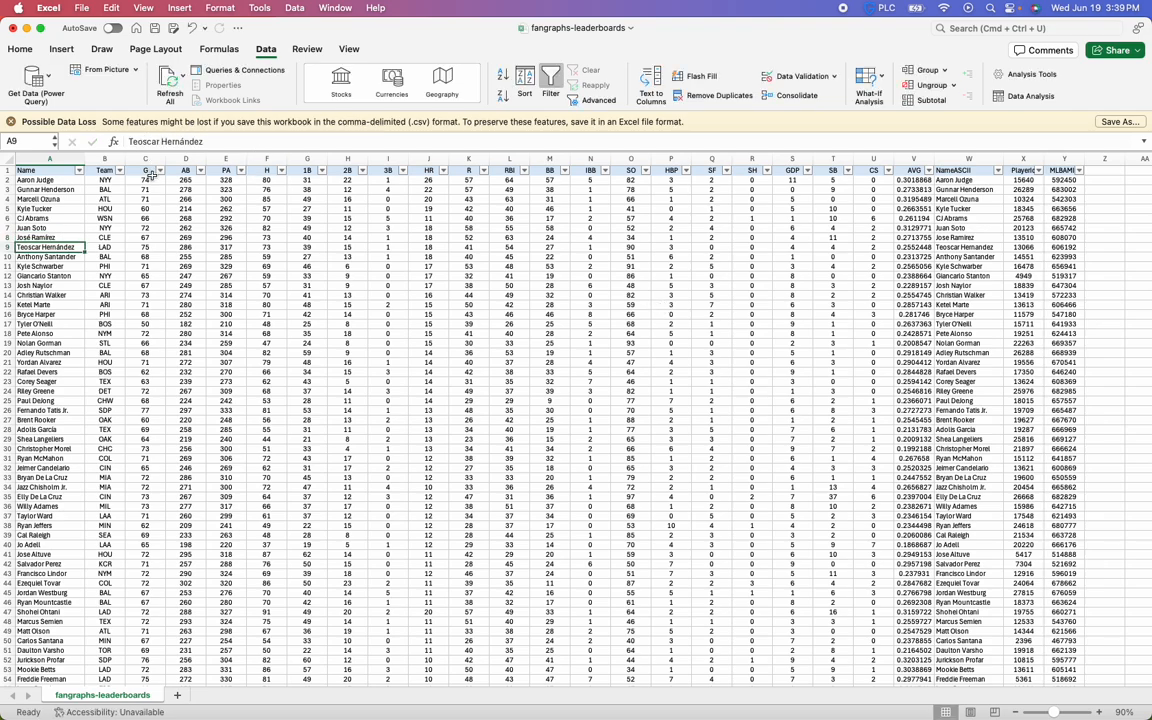
left_click(61, 240)
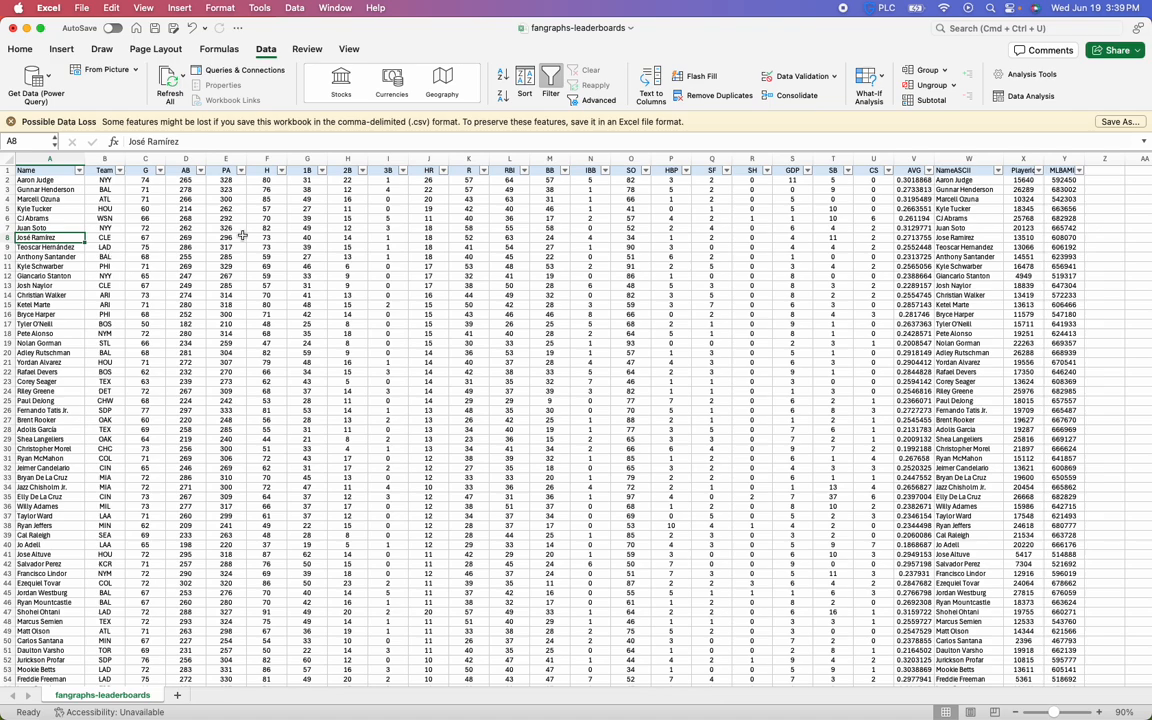
left_click(942, 237)
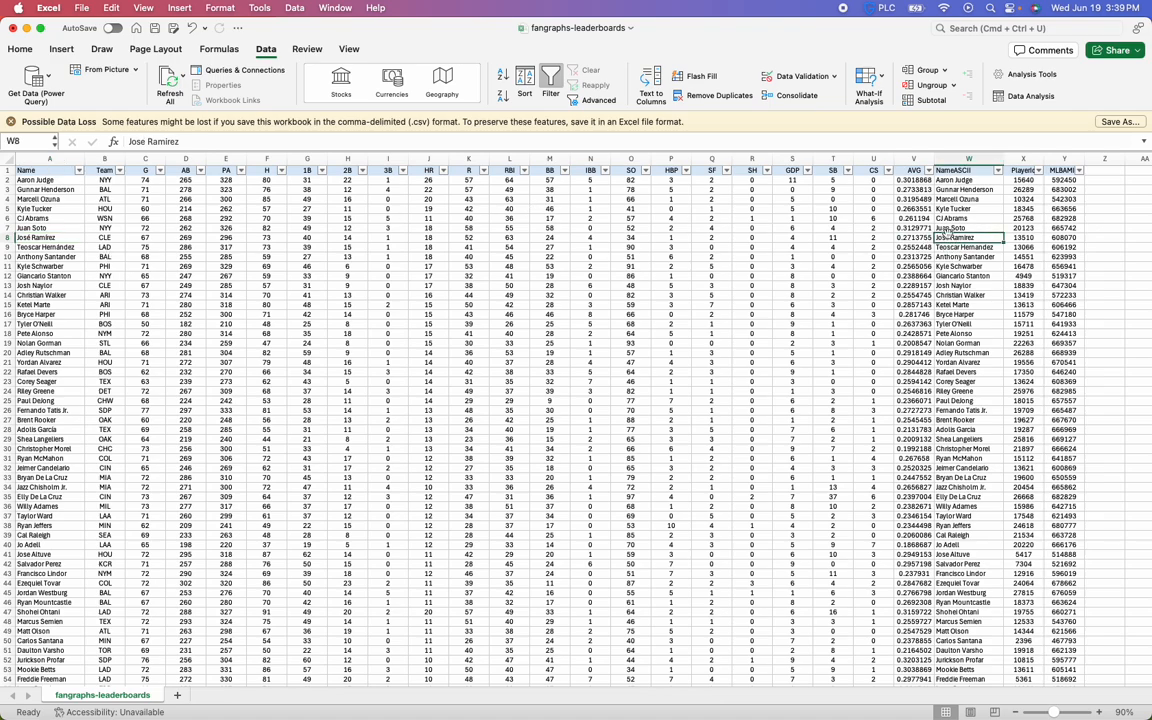
left_click(72, 239)
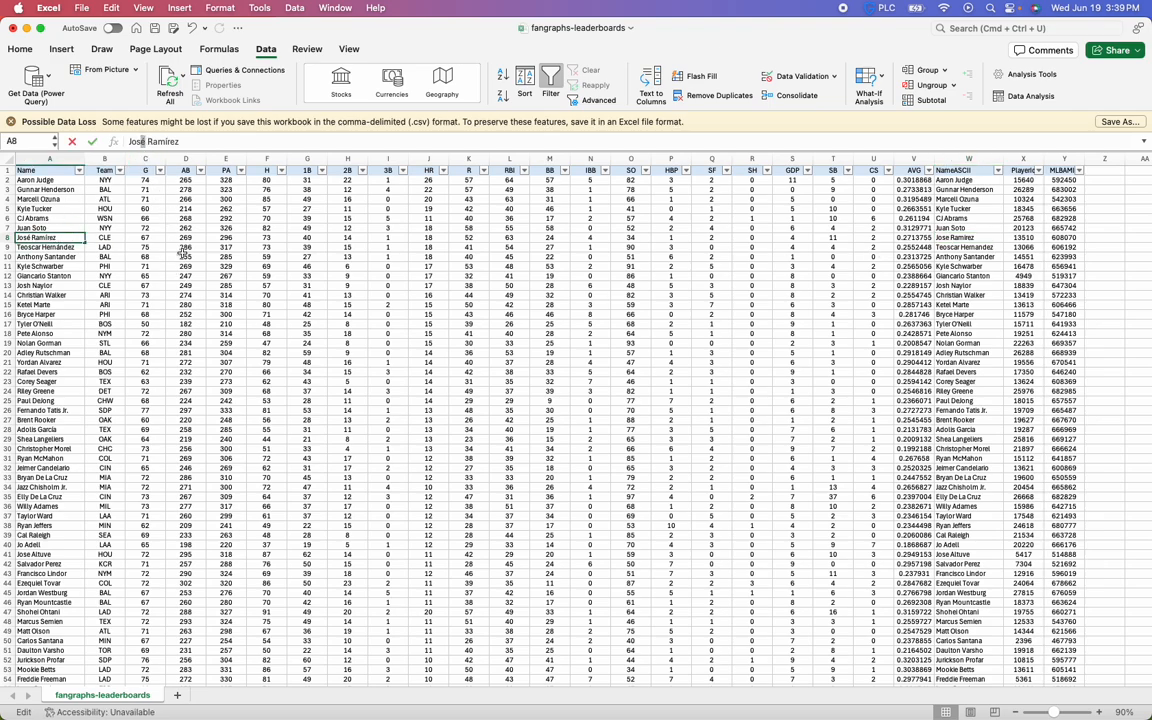
left_click(186, 275)
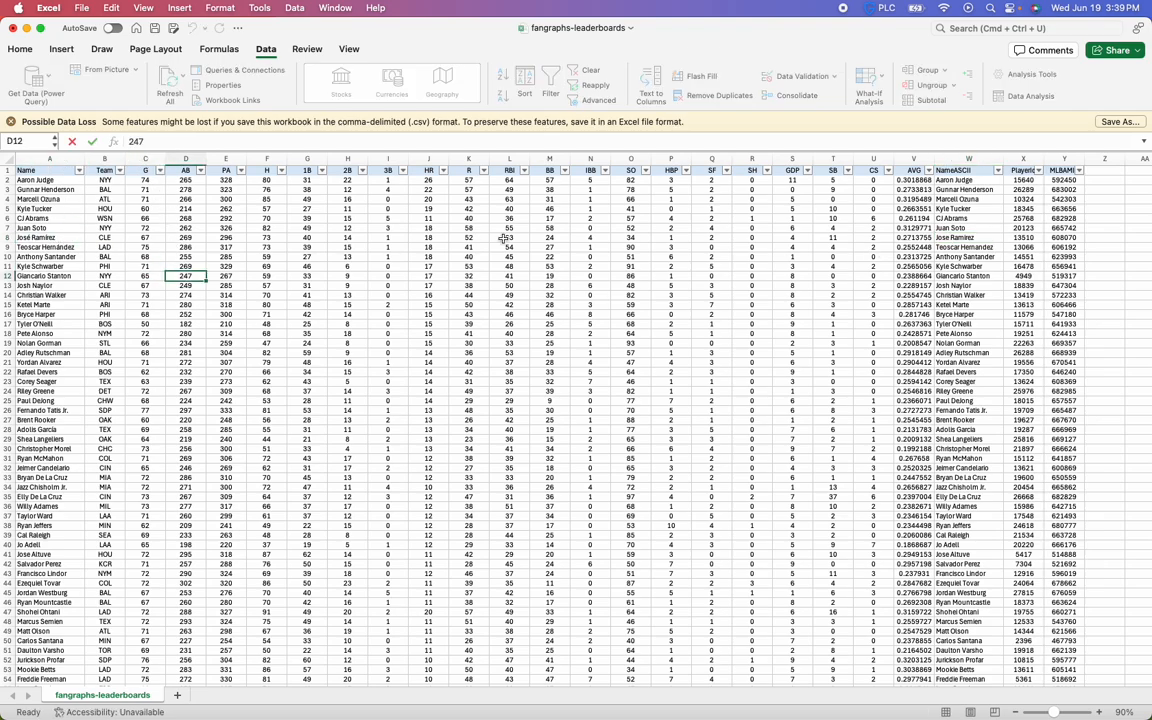
left_click(968, 237)
left_click(150, 142)
left_click(549, 343)
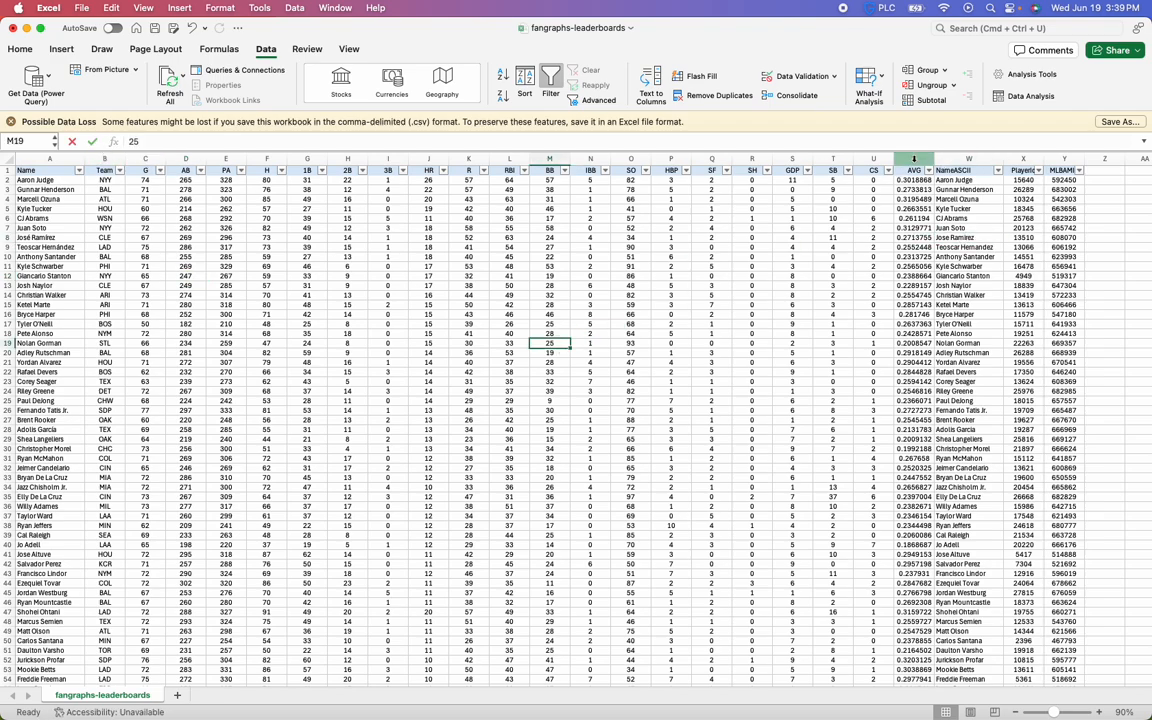
Move the NameASCII column from column W to between the Name and Team columns
left_click(965, 157)
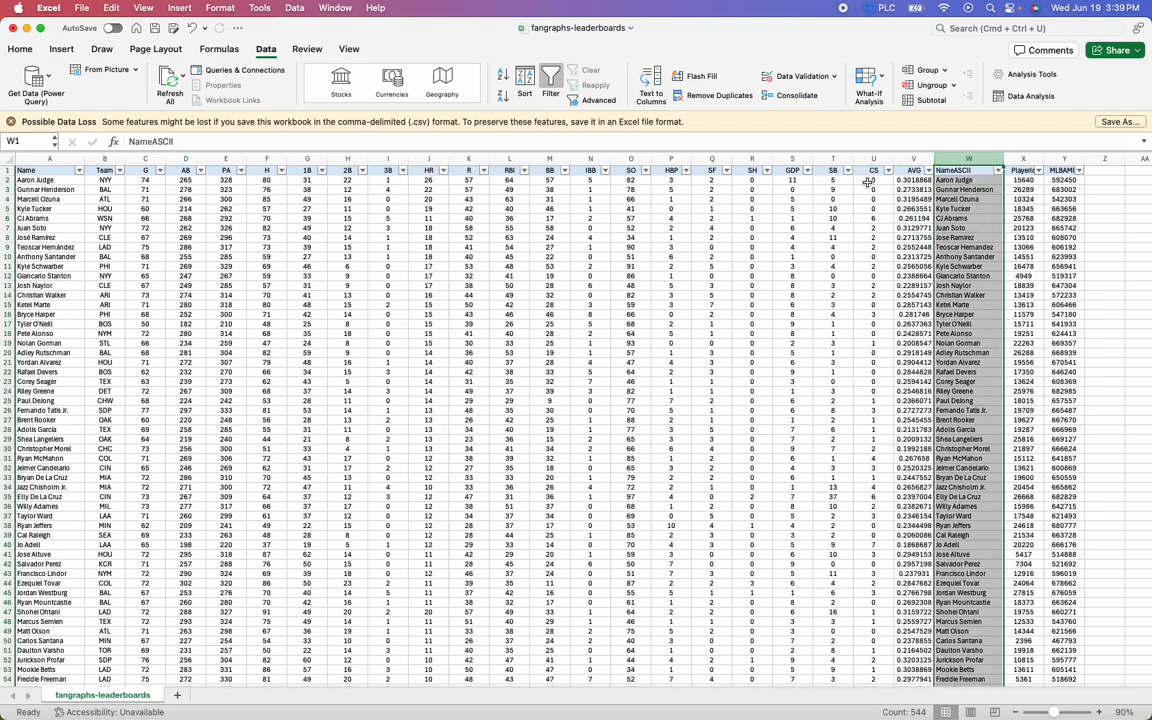
right_click(968, 160)
left_click(972, 166)
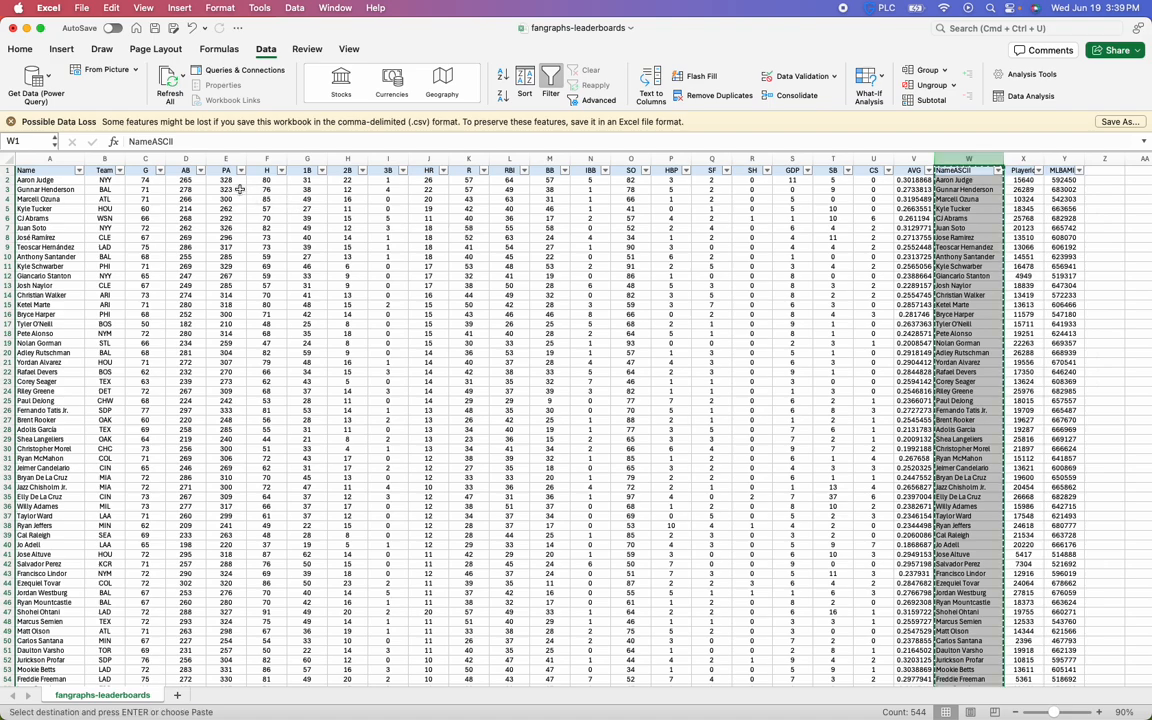
left_click(99, 158)
right_click(99, 160)
left_click(120, 235)
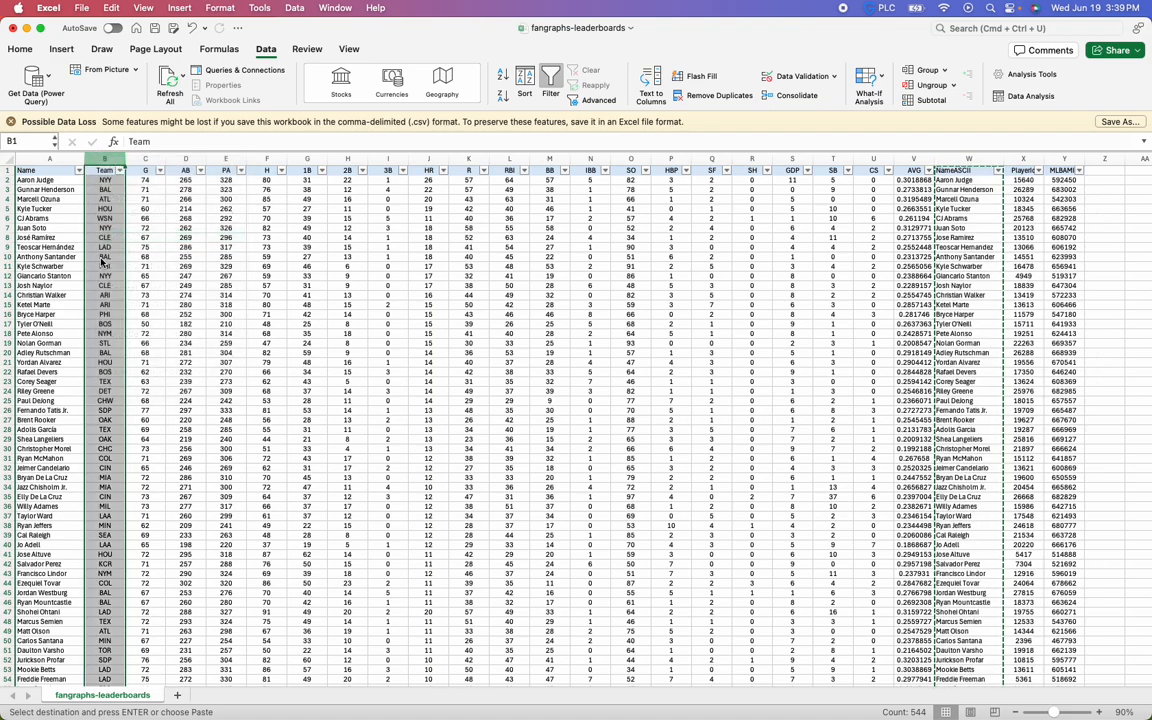
left_click(940, 208)
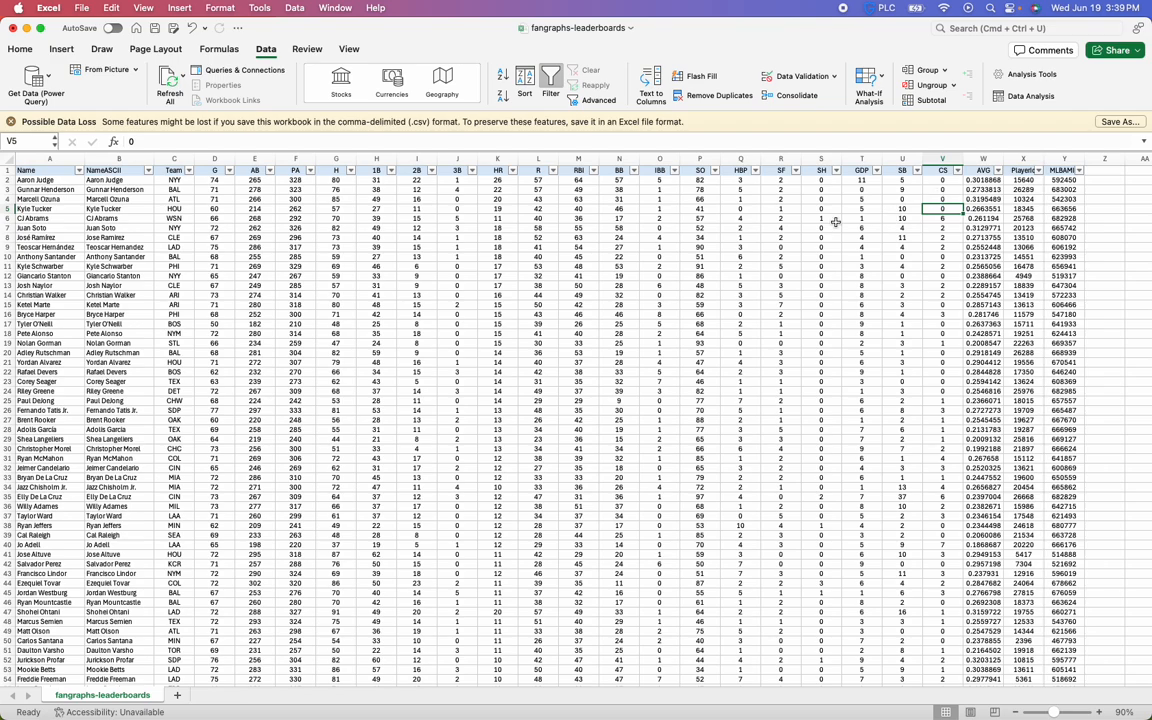
Delete the original Name column A so that the NameASCII column becomes the first column
right_click(121, 159)
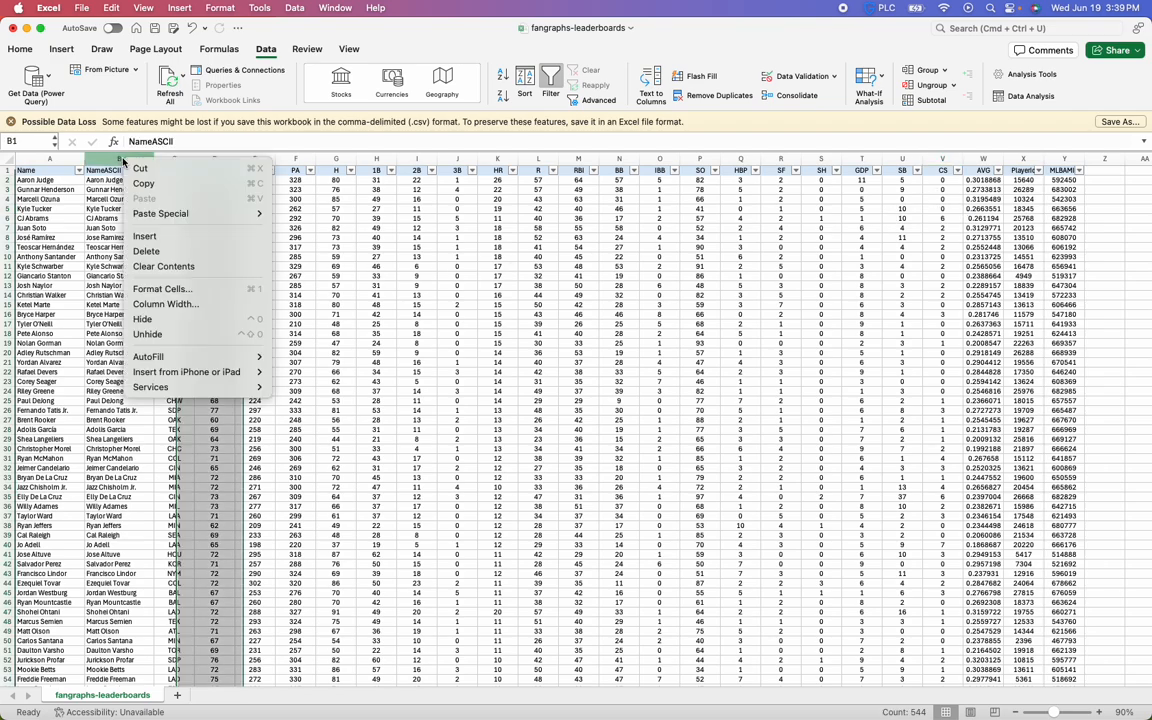
left_click(77, 250)
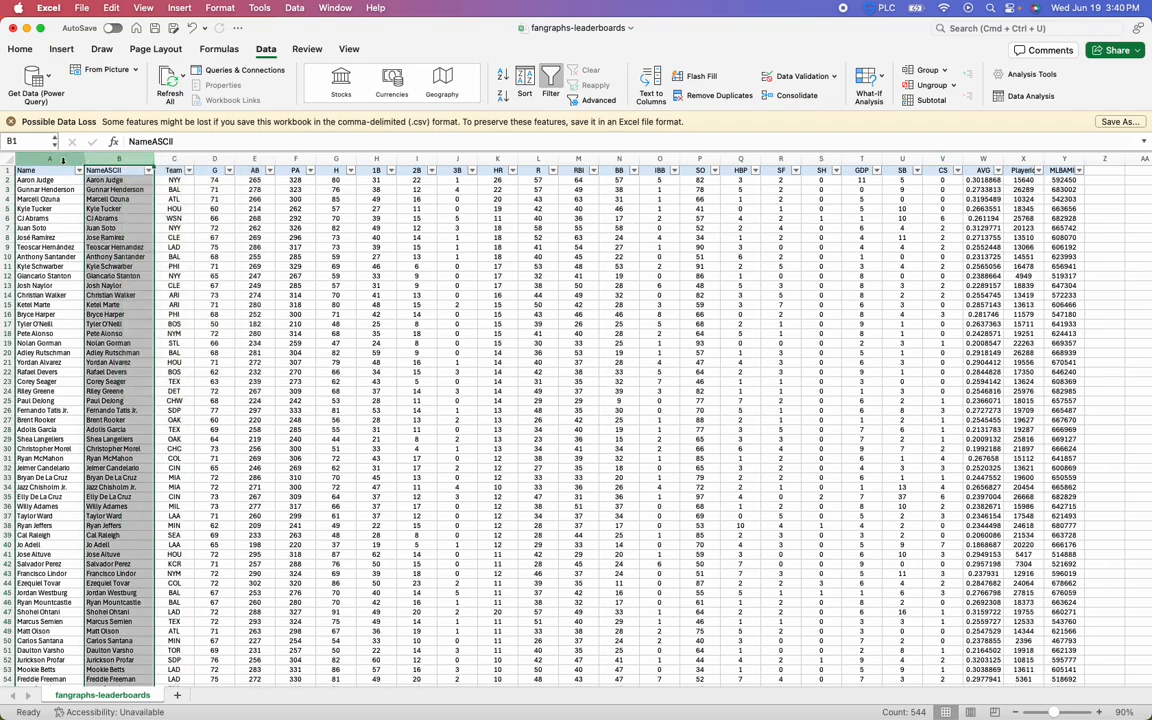
left_click(54, 160)
right_click(51, 160)
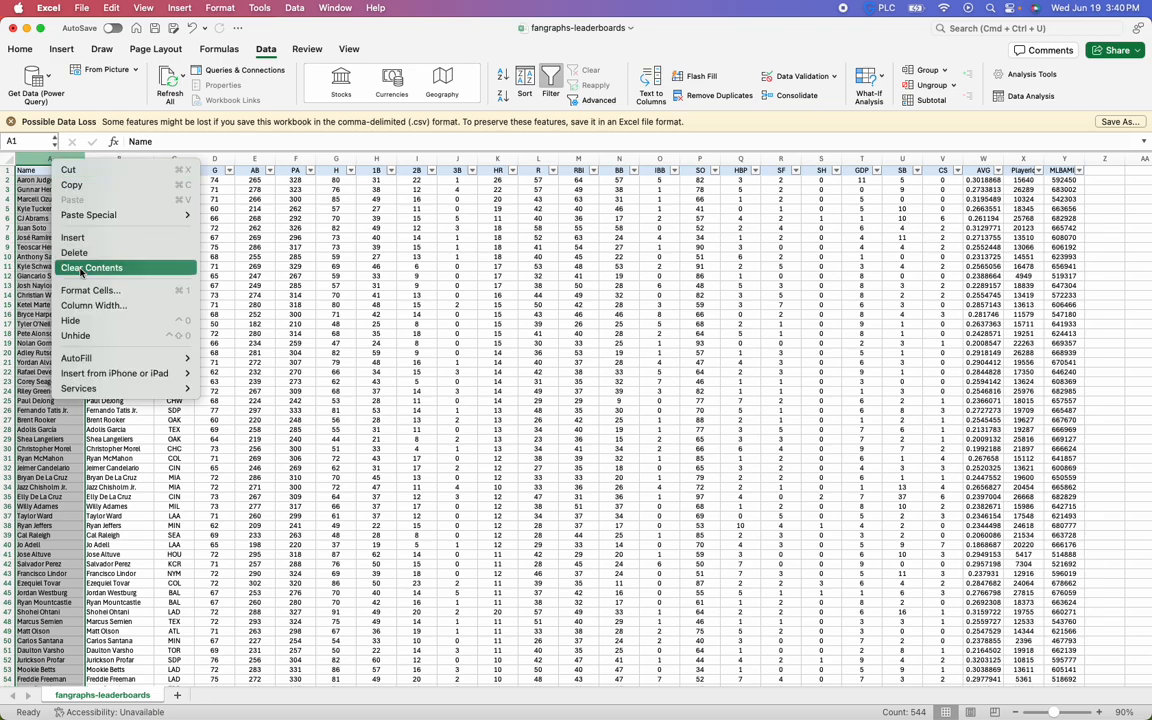
key("Escape")
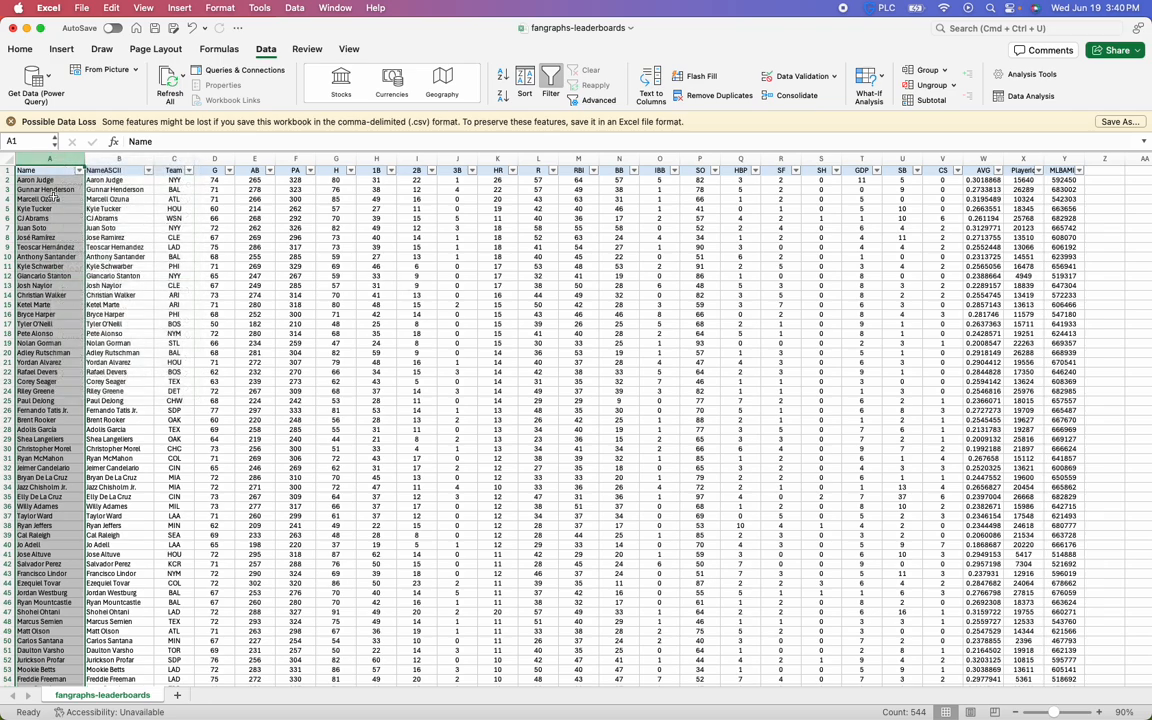
right_click(47, 162)
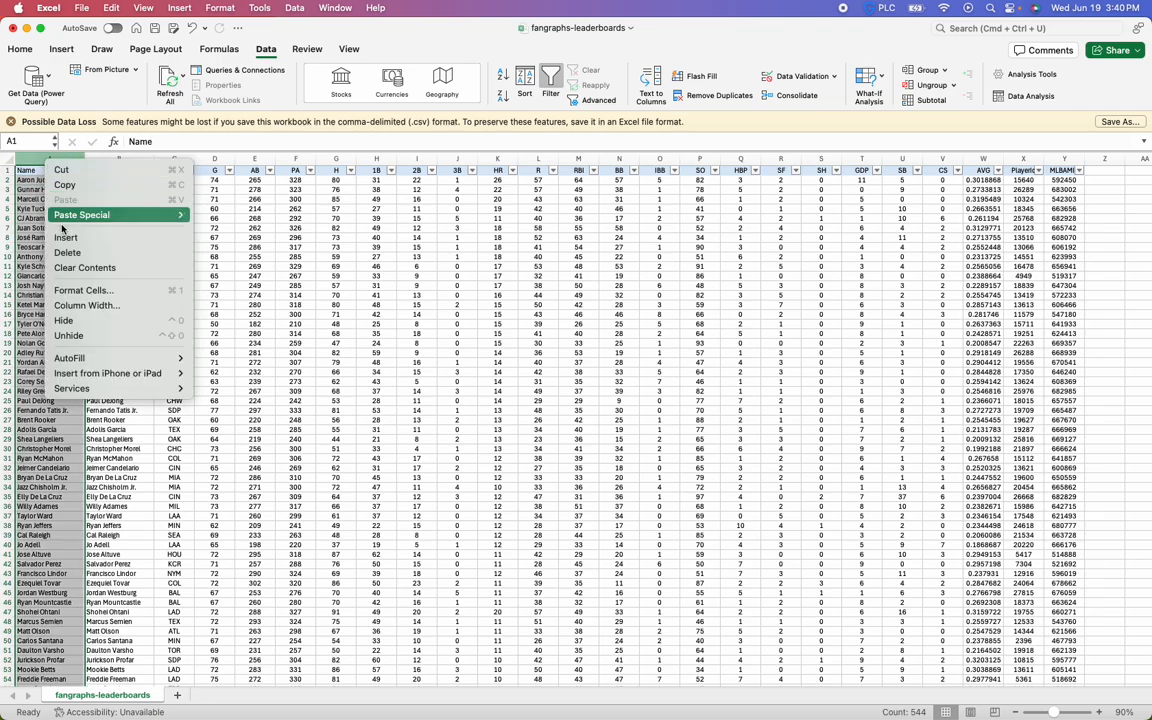
left_click(67, 252)
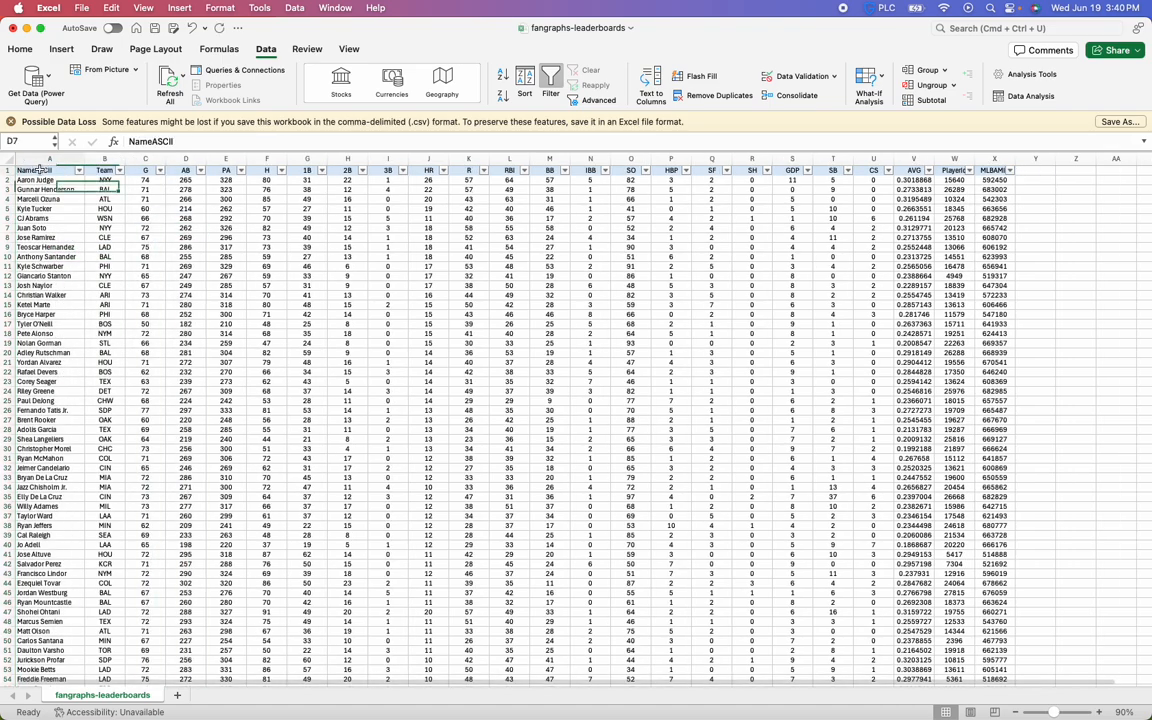
Rename the NameASCII header in A1 to Name
left_click_drag(147, 142, 403, 195)
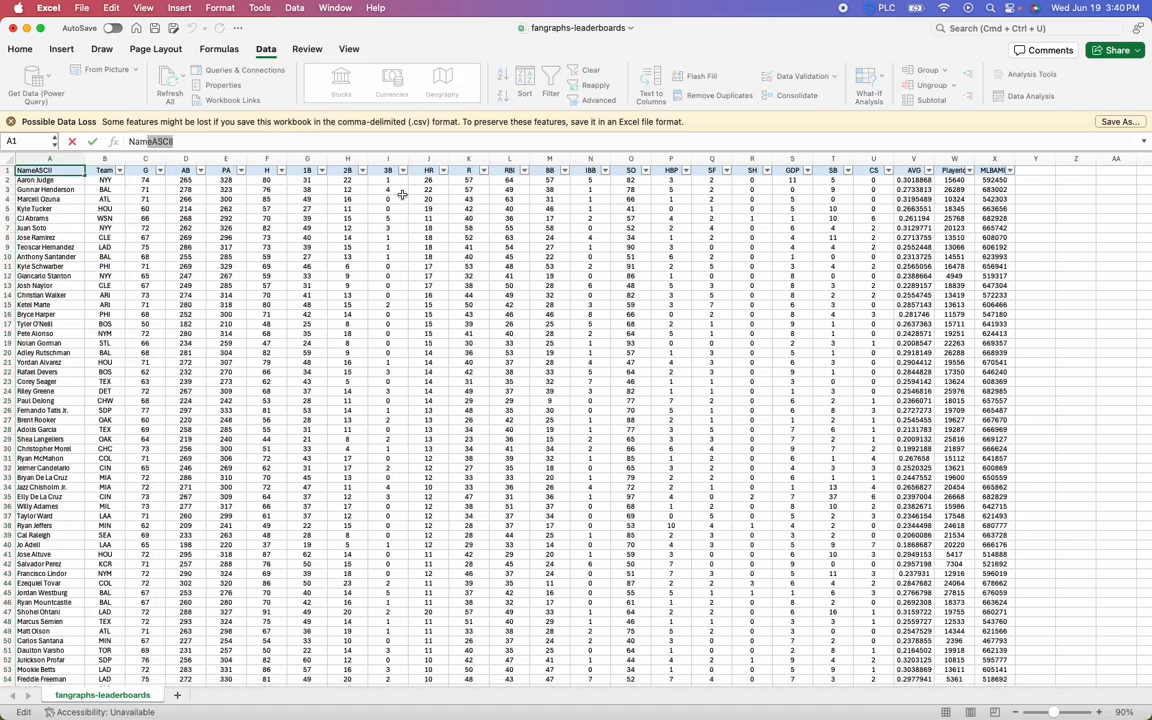
key("BackSpace")
key("Return")
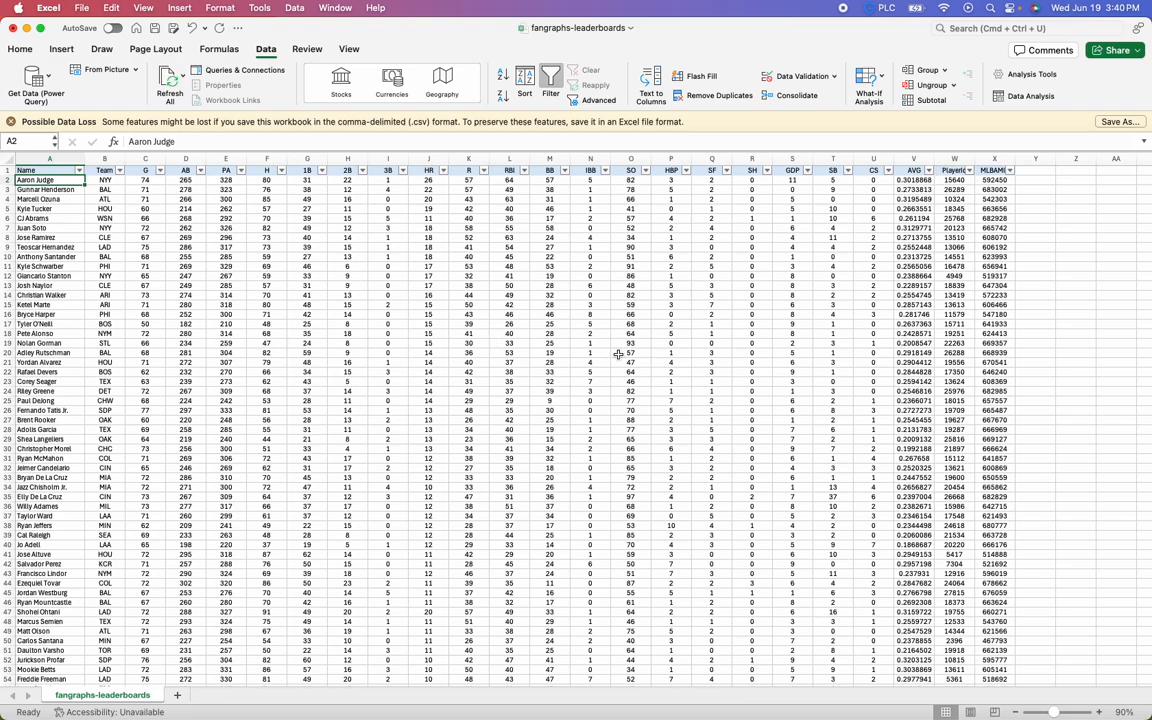
scroll(229, 318, "down", 10)
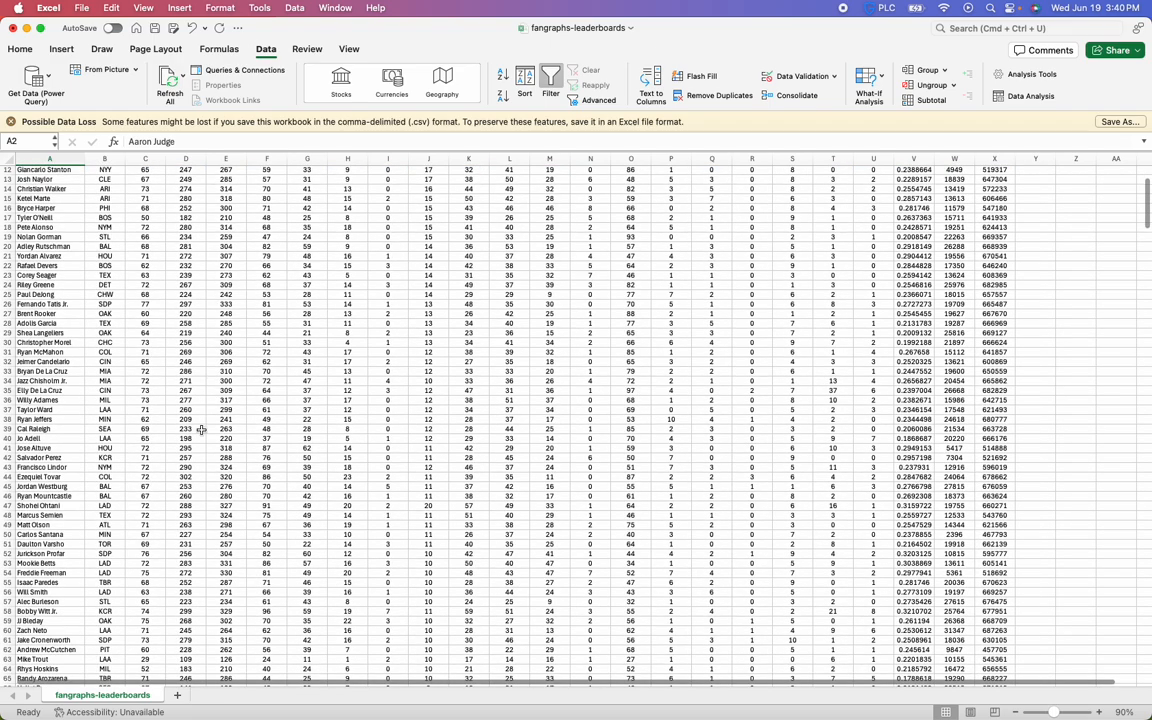
scroll(201, 421, "up", 10)
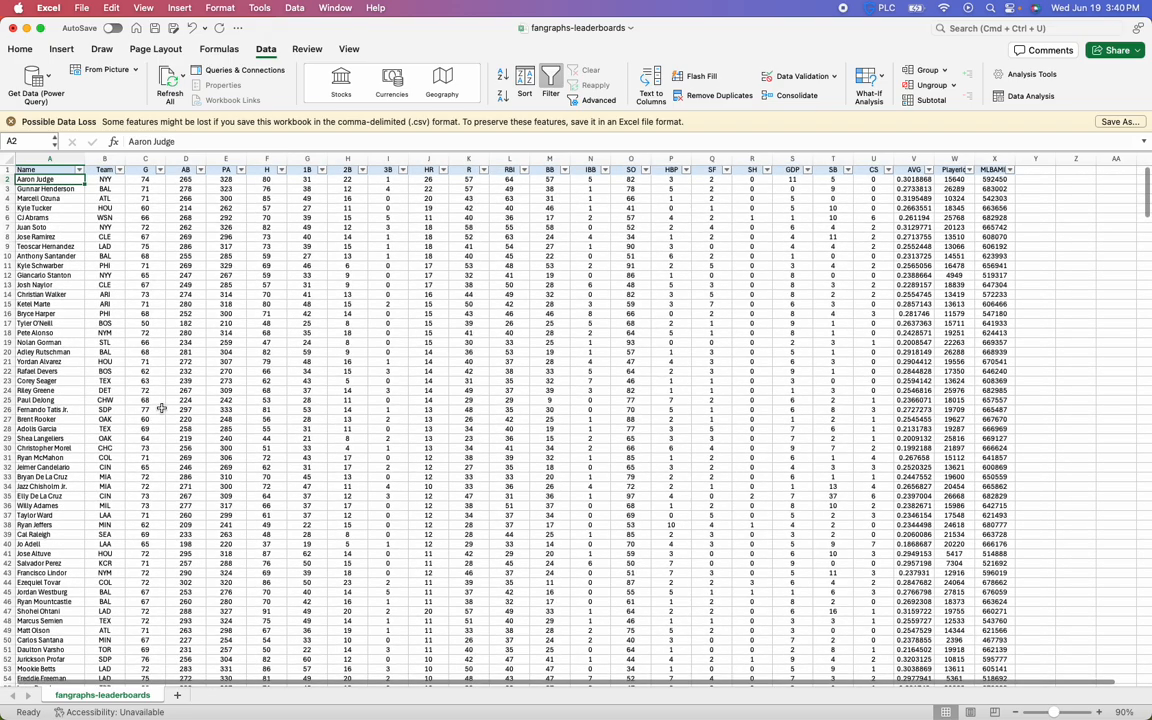
left_click(62, 170)
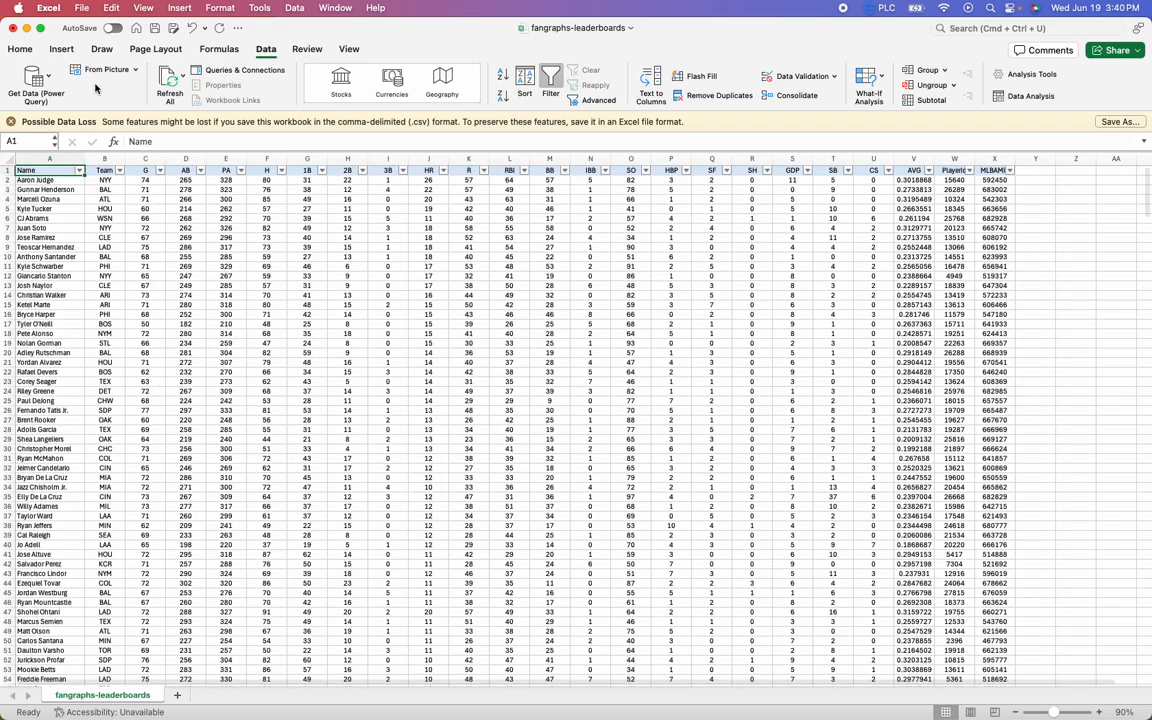
left_click(348, 49)
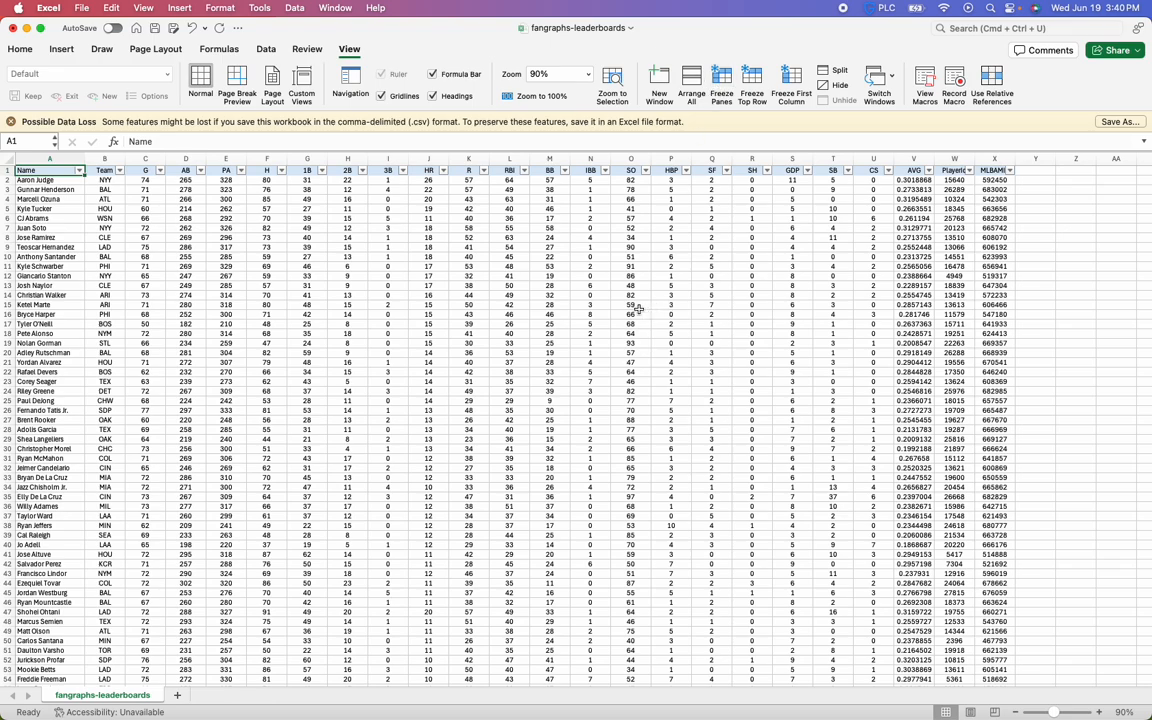
Format the AVG column V as Number with 3 decimal places
left_click(914, 157)
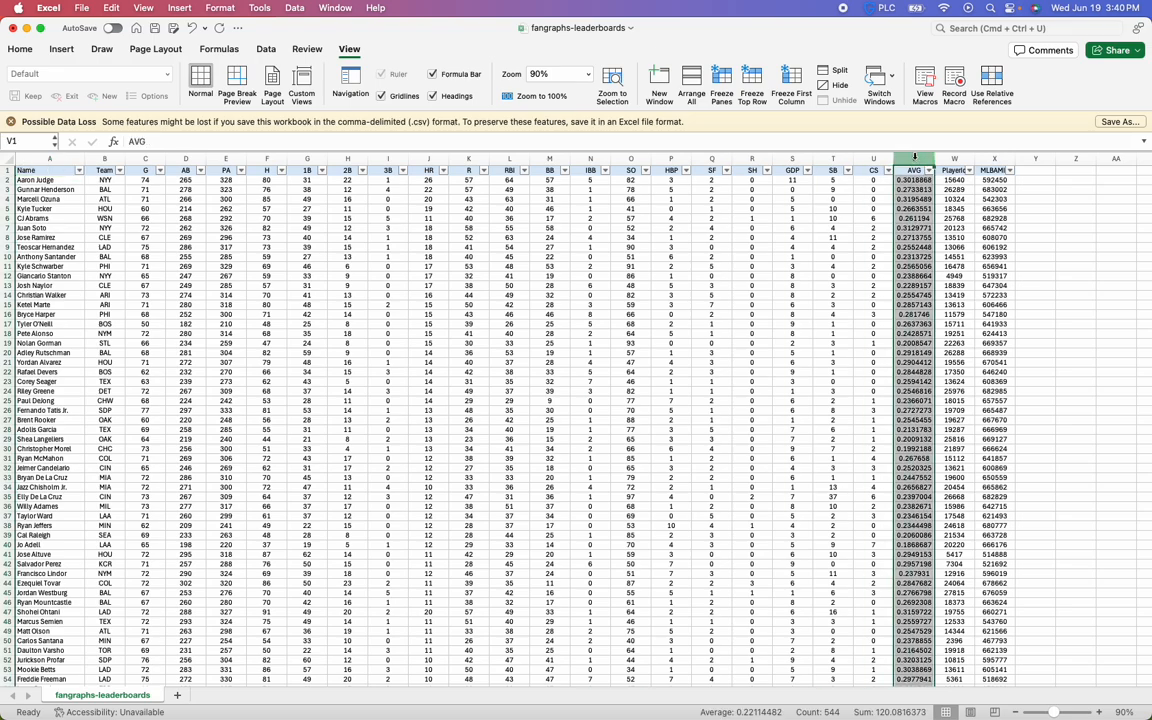
right_click(914, 157)
left_click(847, 217)
left_click_drag(914, 180, 915, 189)
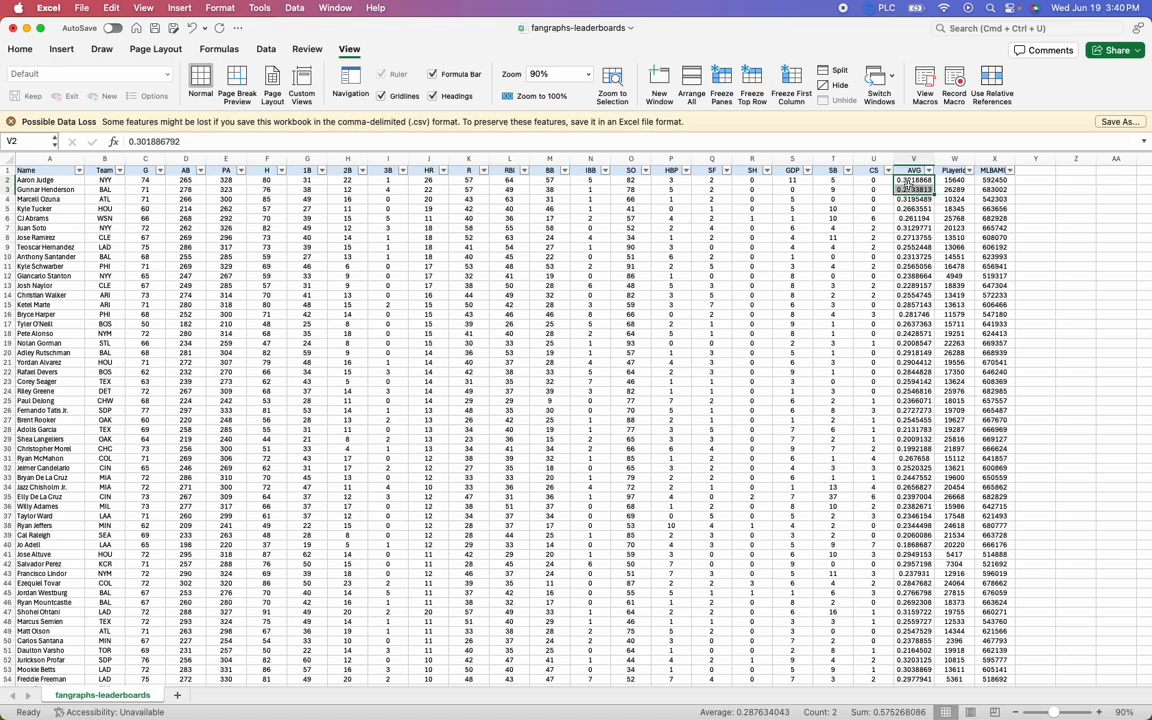
left_click(906, 182)
right_click(908, 158)
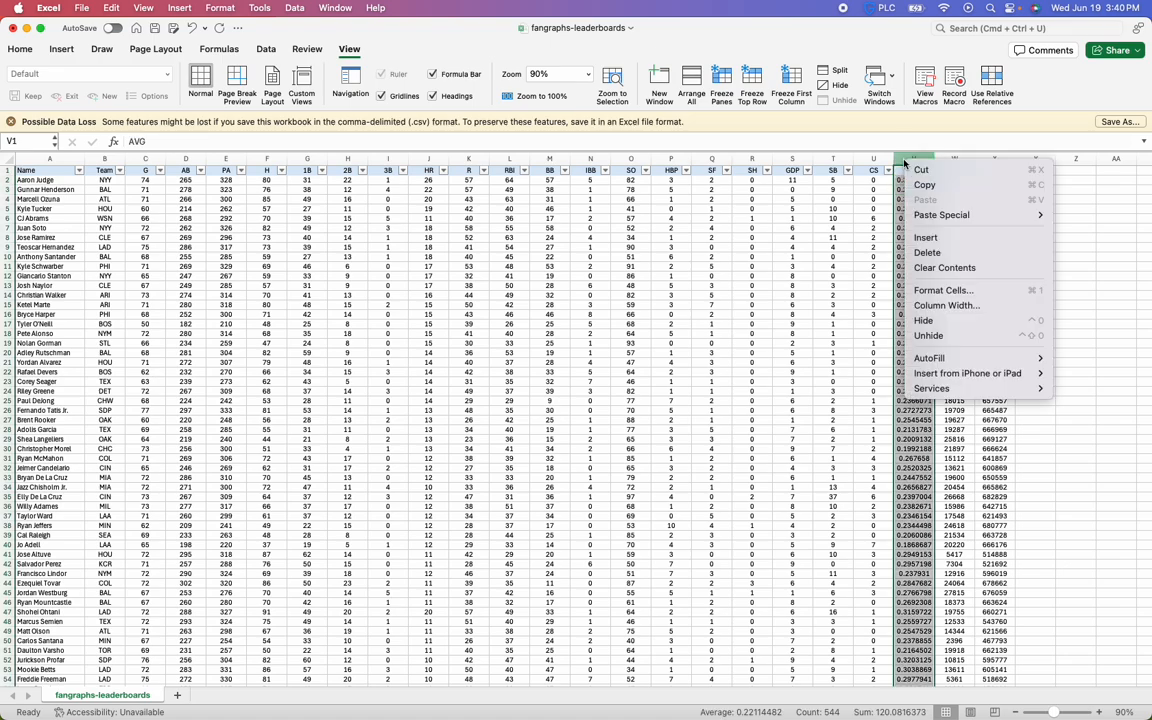
left_click(1013, 292)
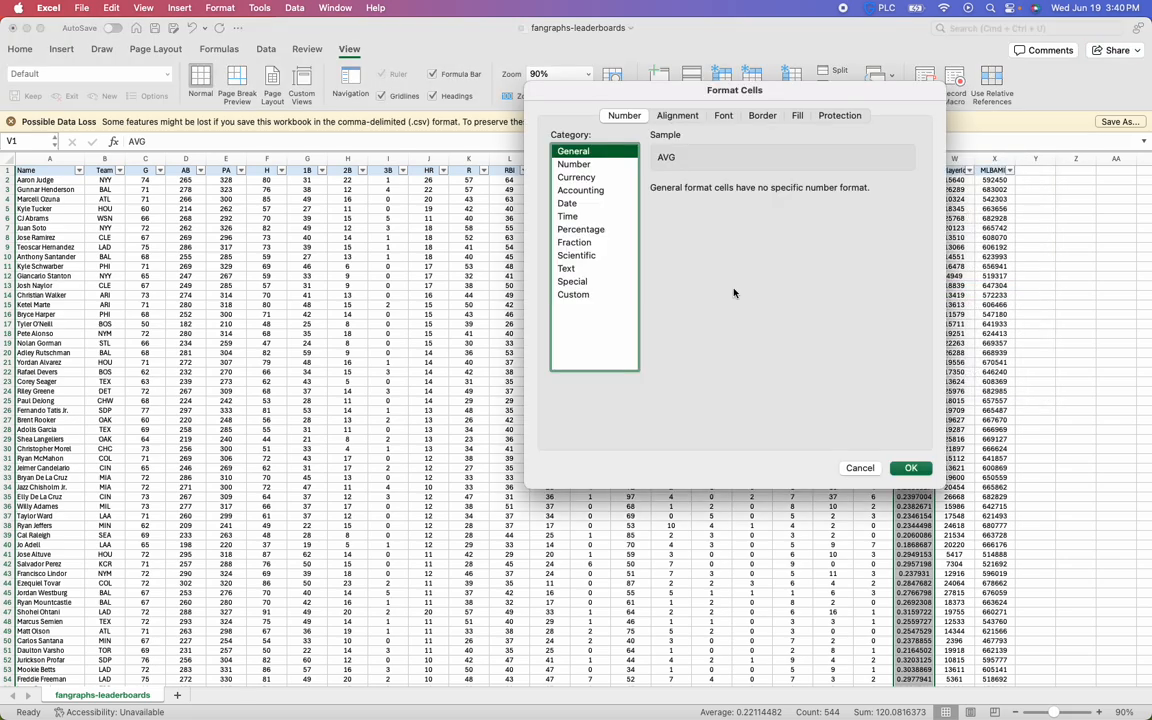
left_click_drag(453, 106, 466, 178)
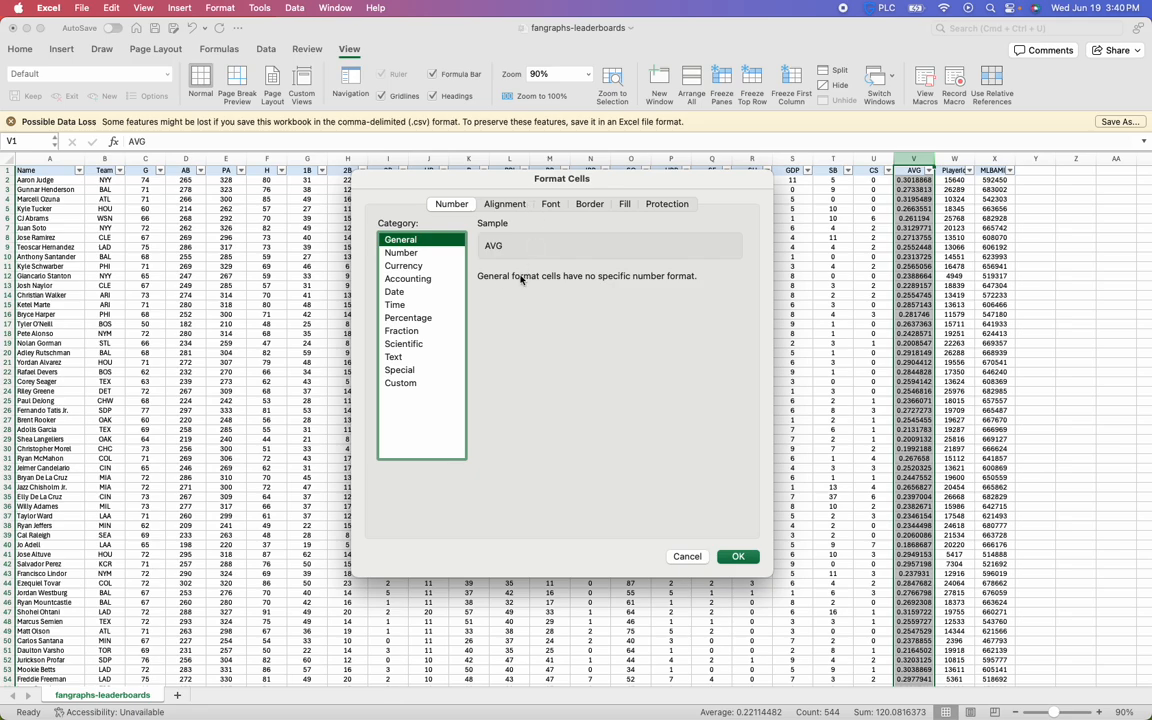
left_click(414, 256)
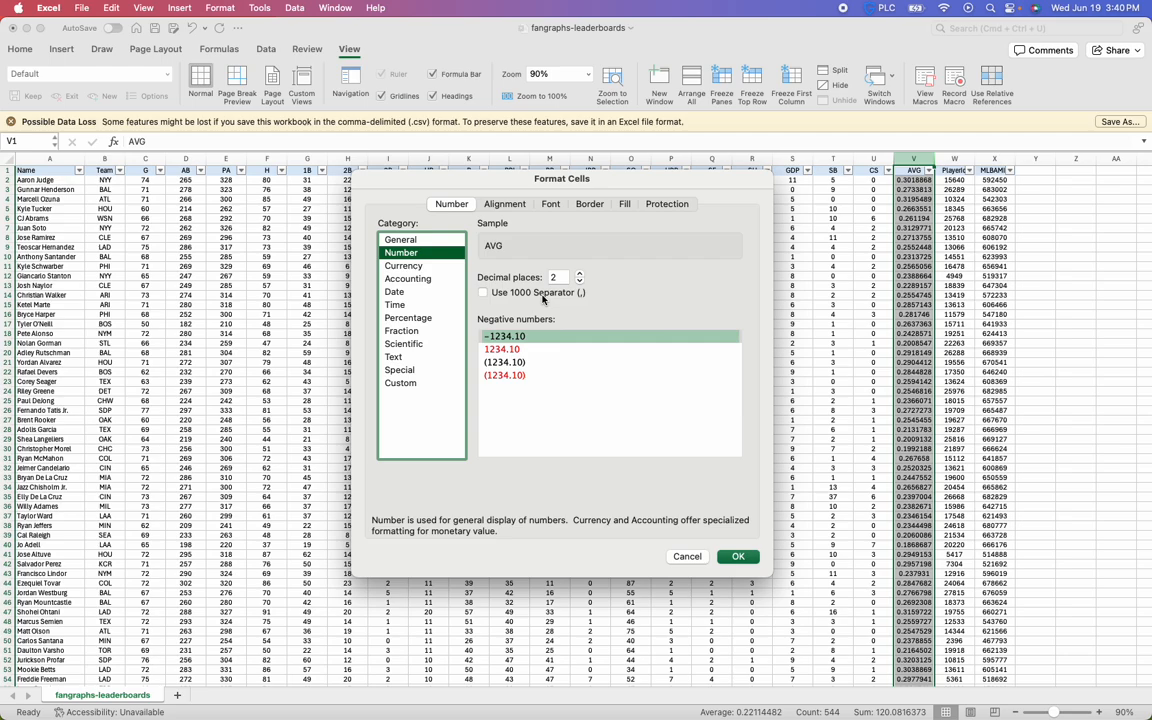
left_click(579, 273)
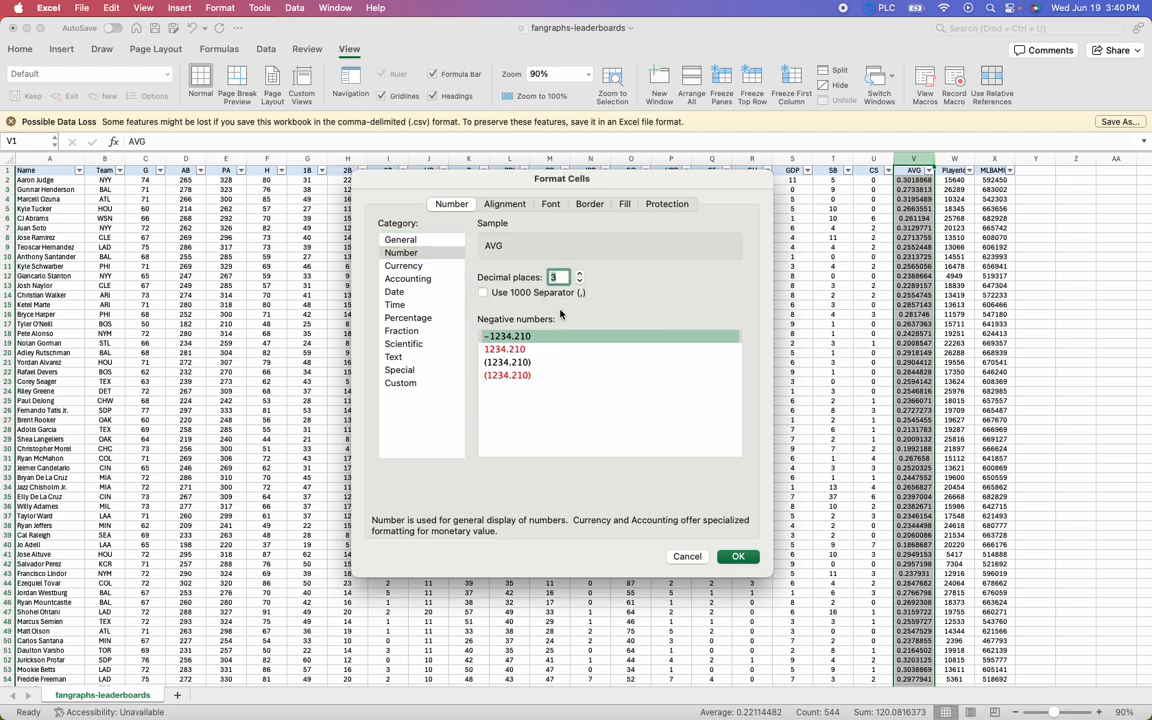
left_click(742, 557)
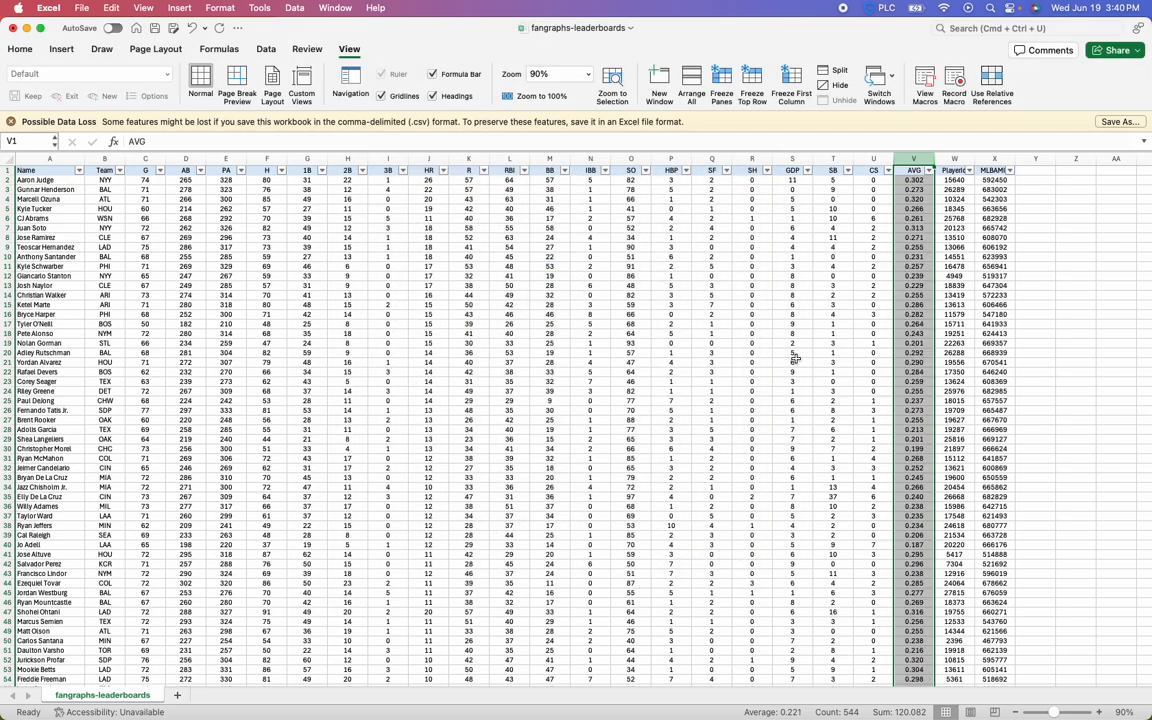
Apply the custom number format .000 to the AVG column to drop the leading zero
left_click(913, 180)
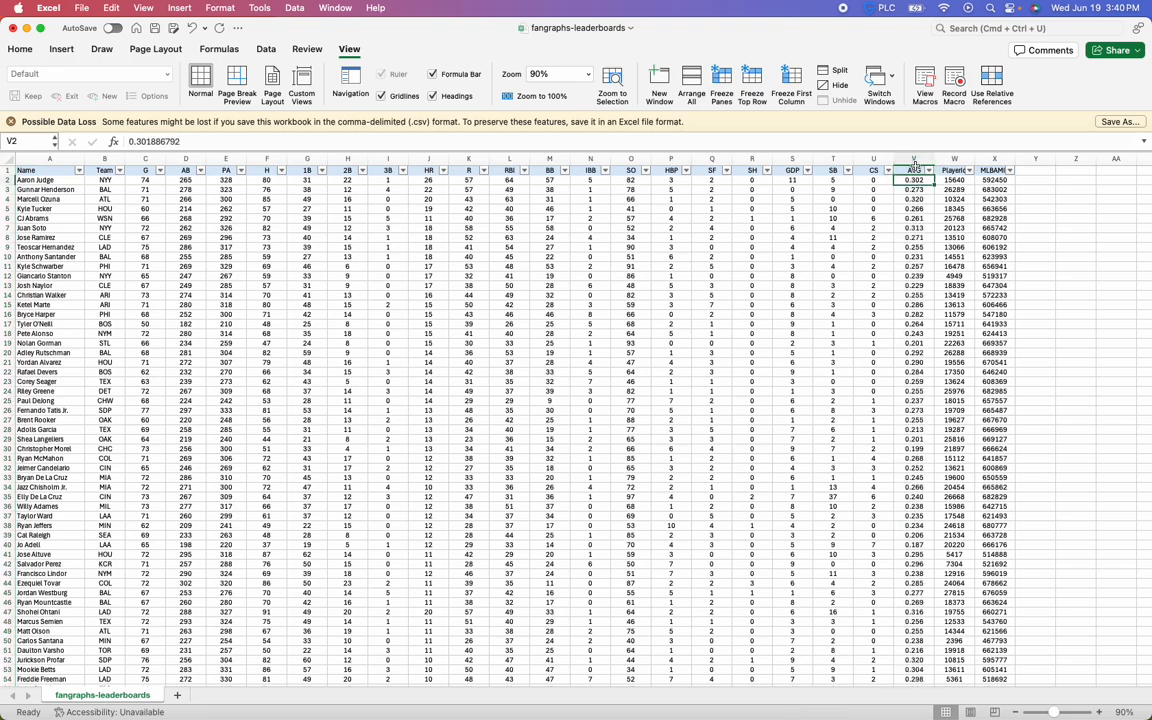
right_click(912, 158)
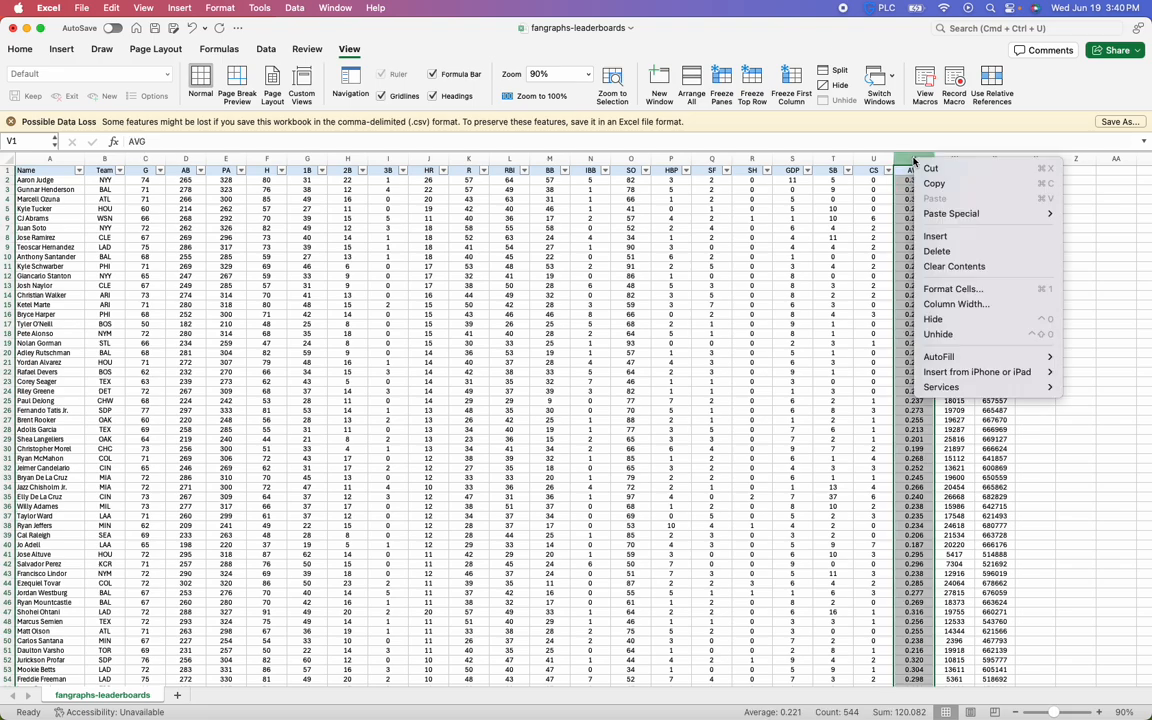
left_click(925, 289)
left_click(540, 332)
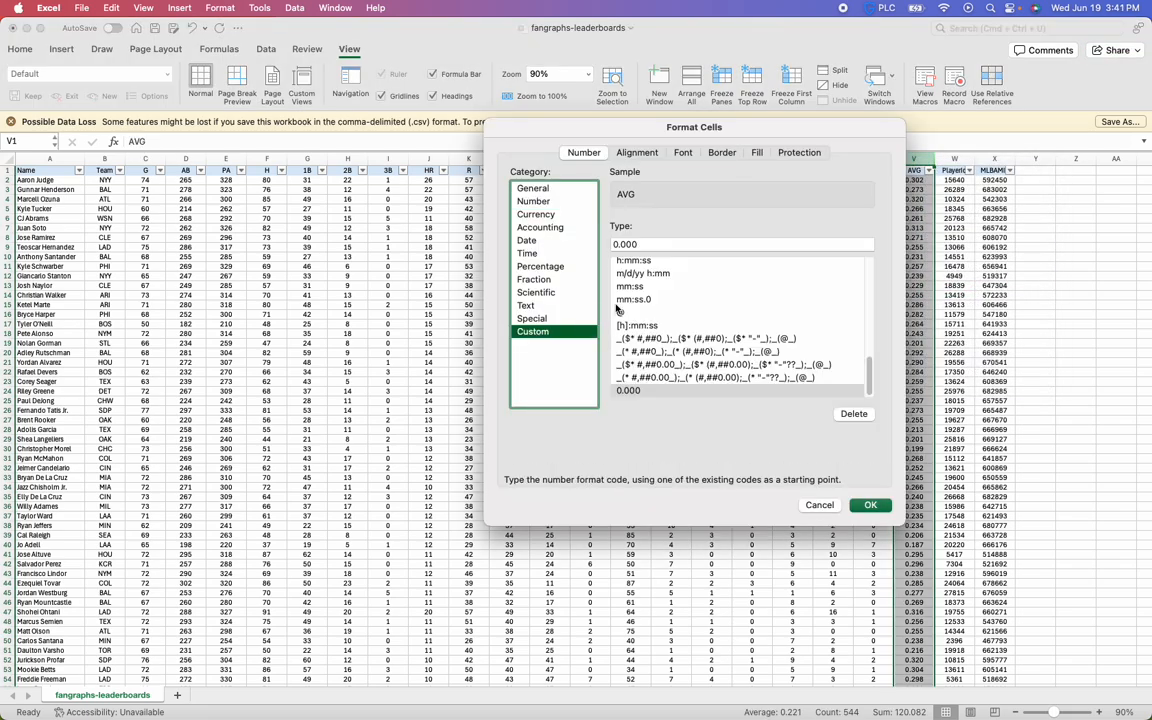
left_click_drag(647, 244, 612, 246)
left_click(540, 332)
left_click(644, 243)
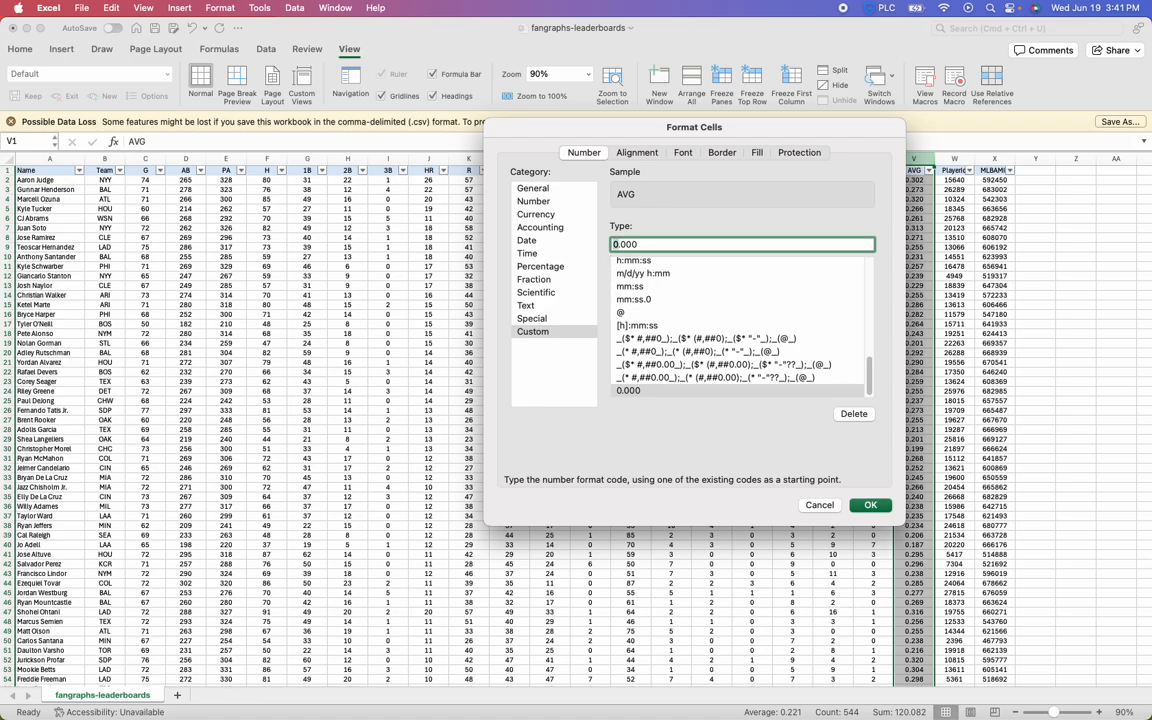
key("Delete")
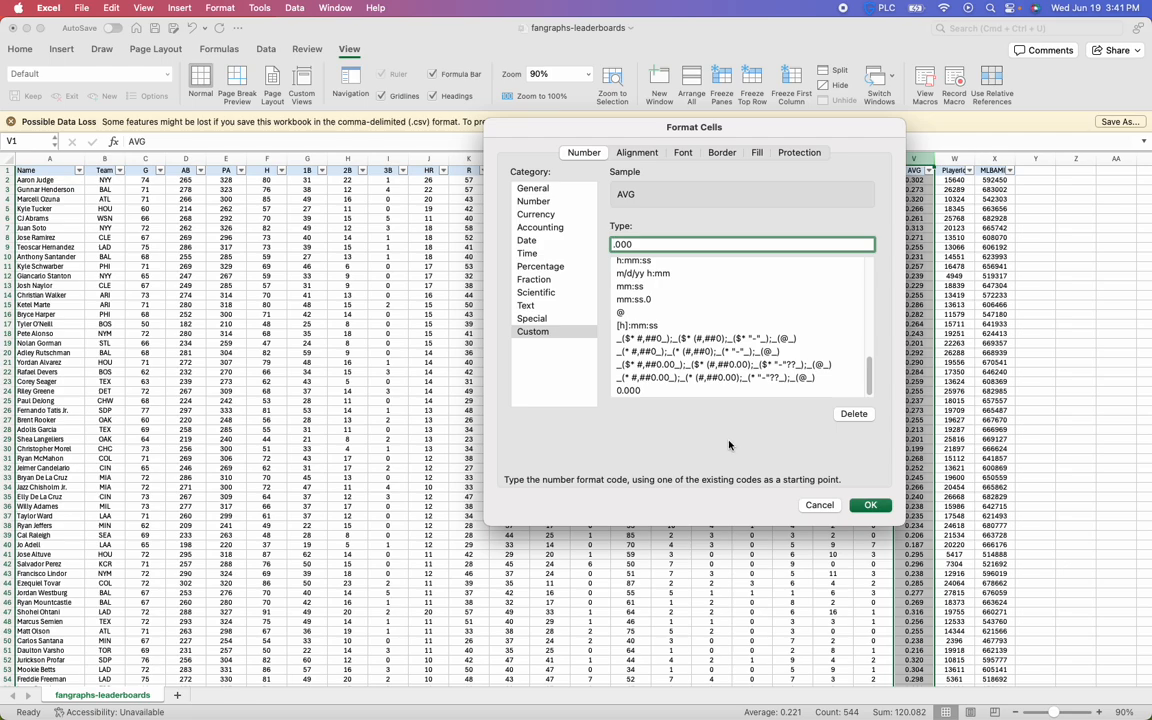
left_click(866, 506)
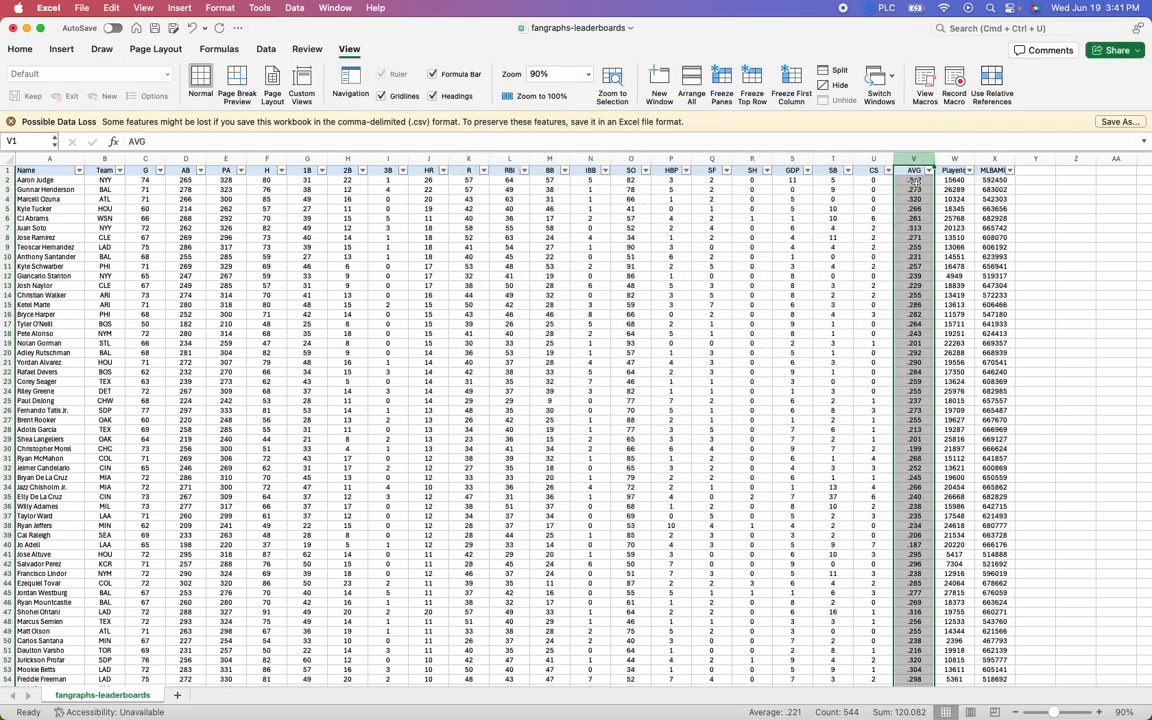
left_click(912, 182)
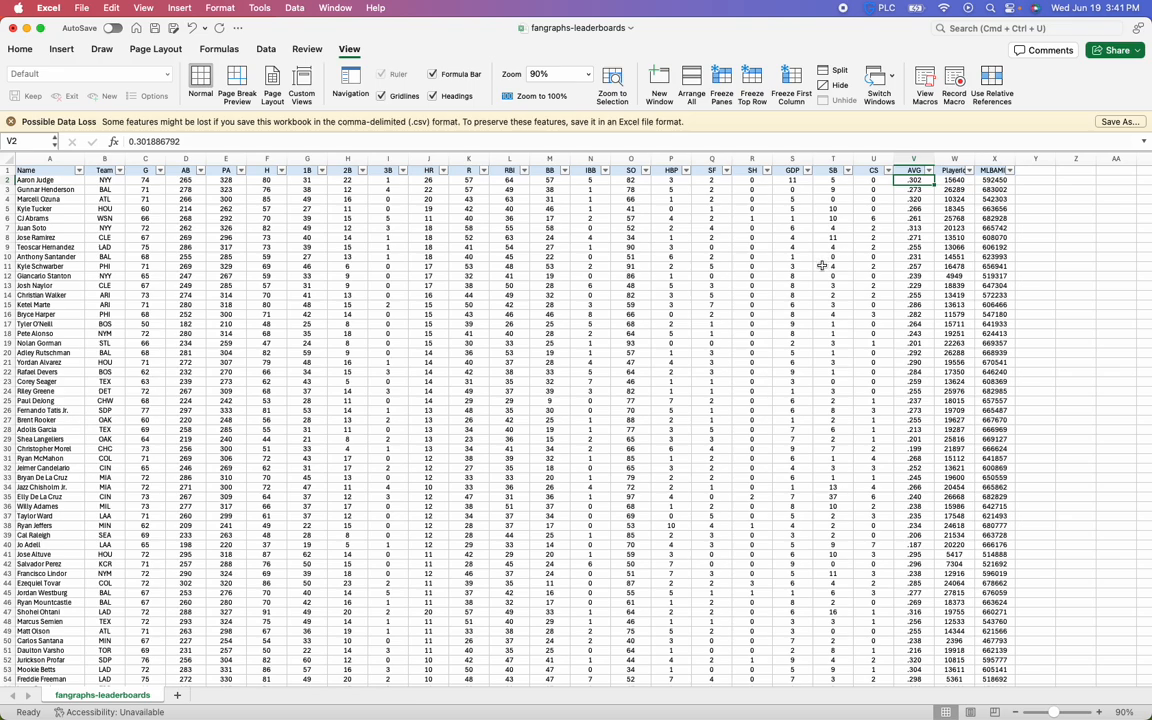
Format the AVG column as Number with 1 decimal place
right_click(911, 159)
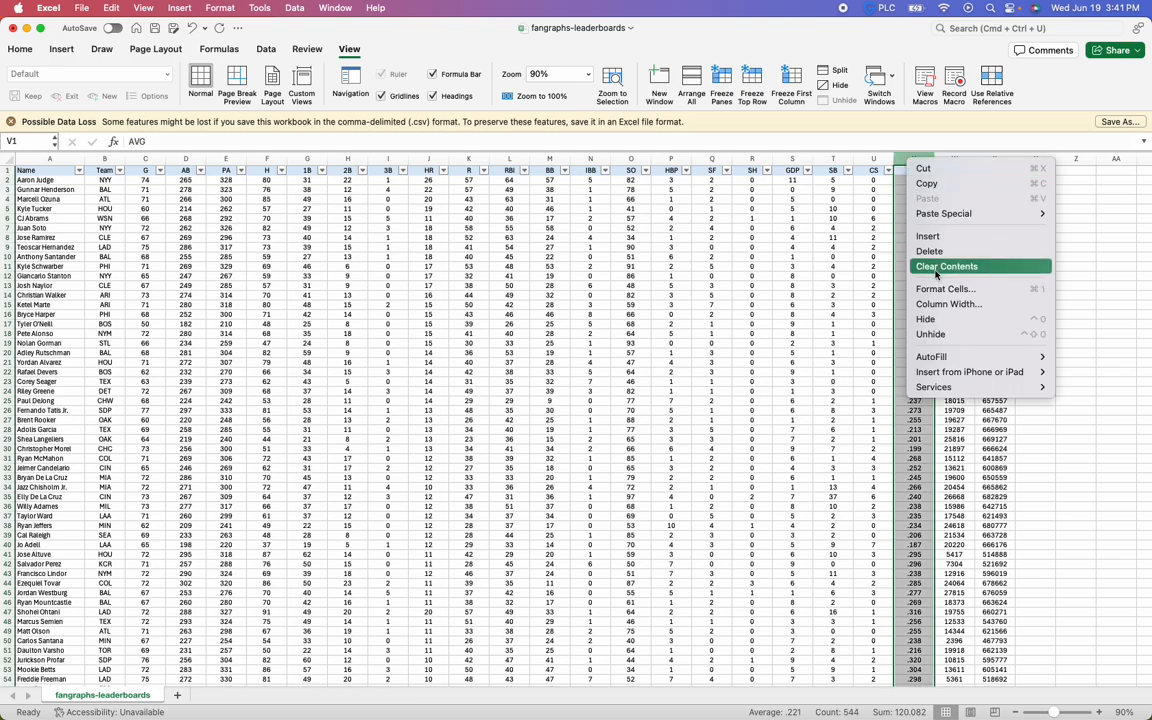
left_click(935, 289)
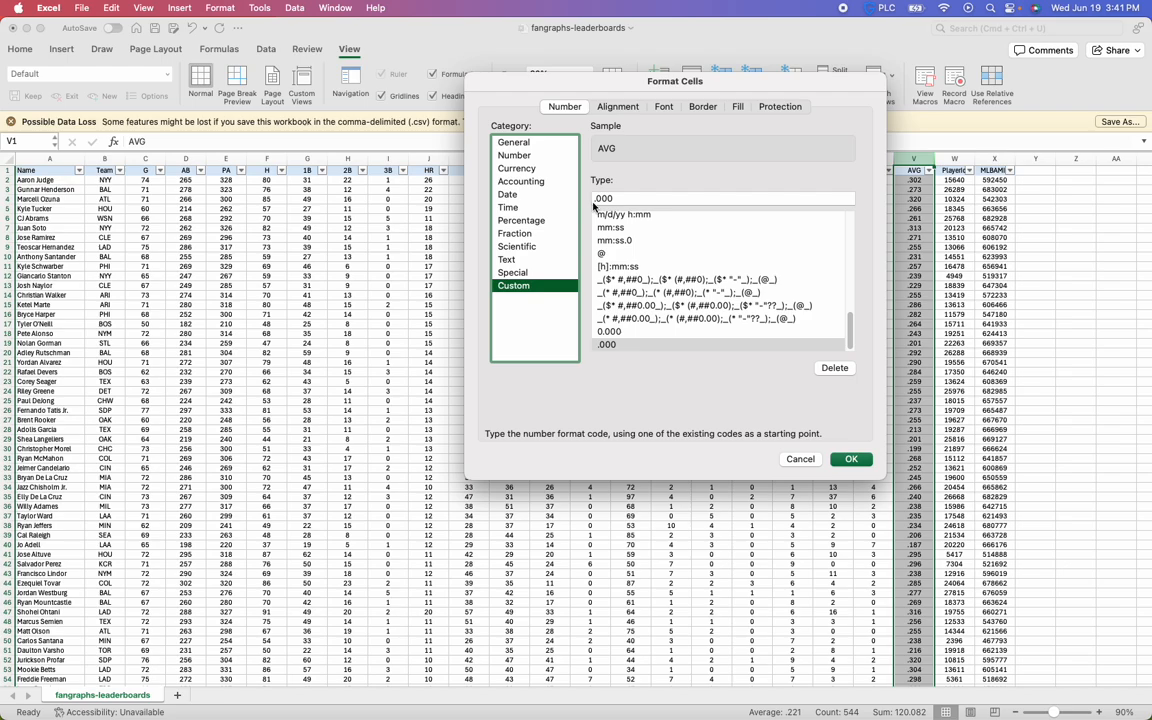
left_click(515, 156)
left_click(691, 185)
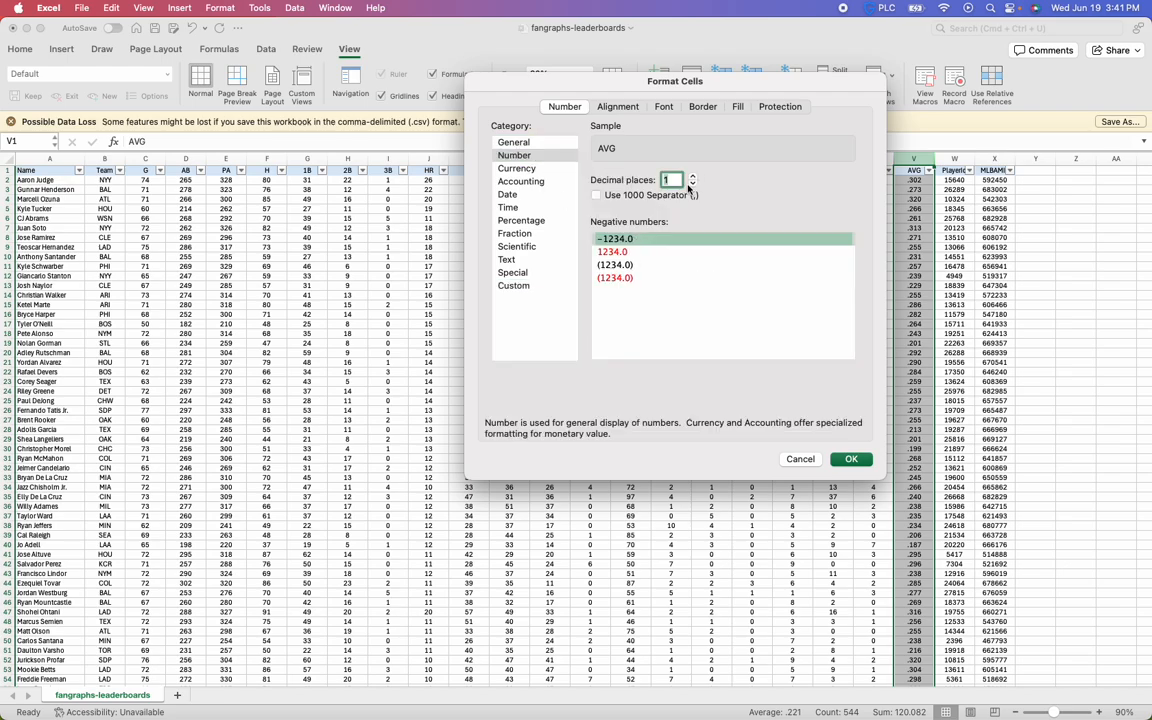
key("Return")
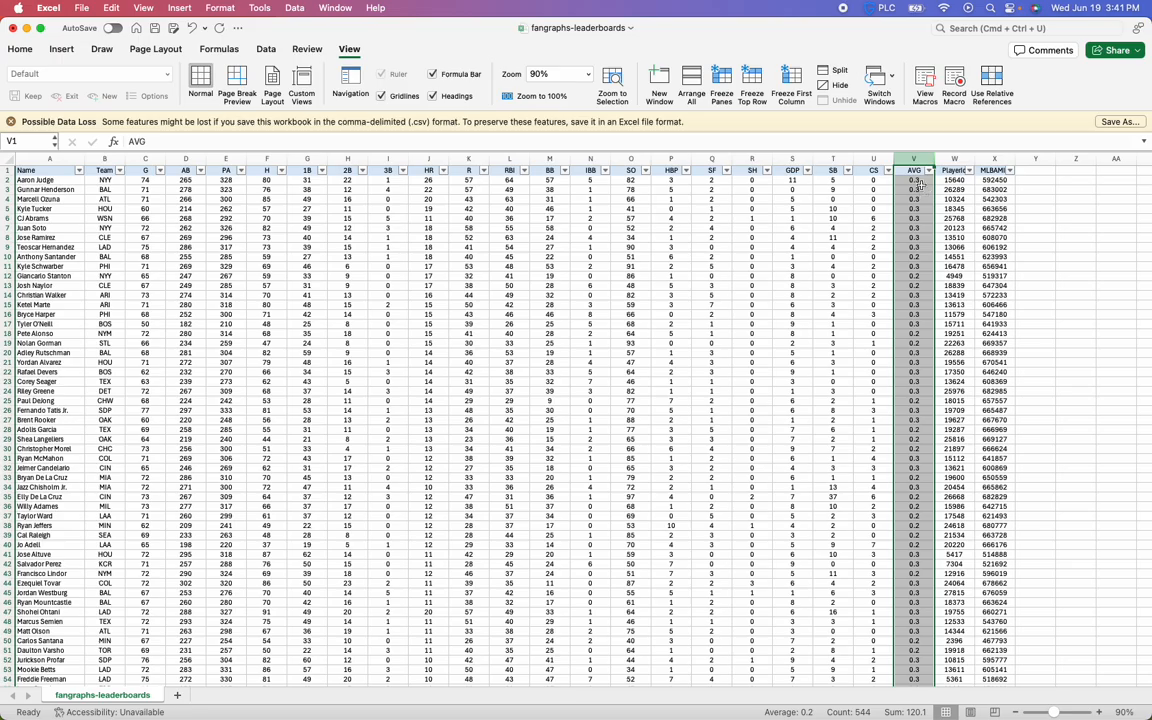
Look through the rounded AVG values and undo the one-decimal number format
scroll(905, 411, "down", 20)
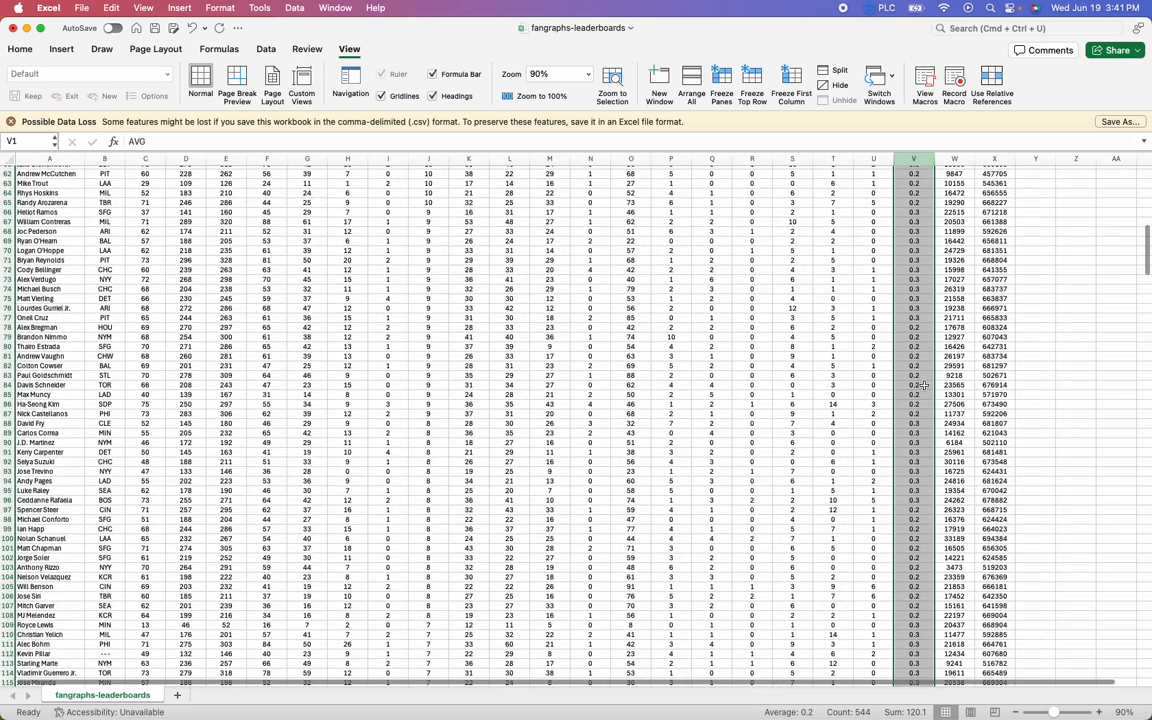
scroll(924, 385, "up", 15)
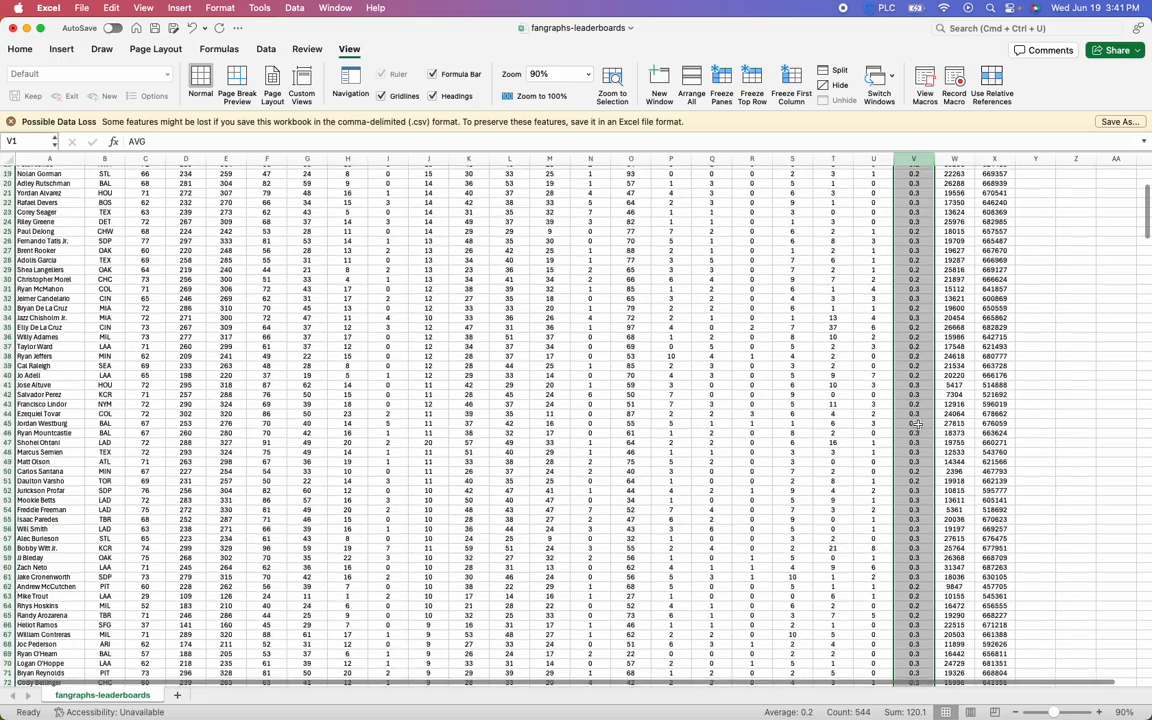
scroll(916, 425, "up", 6)
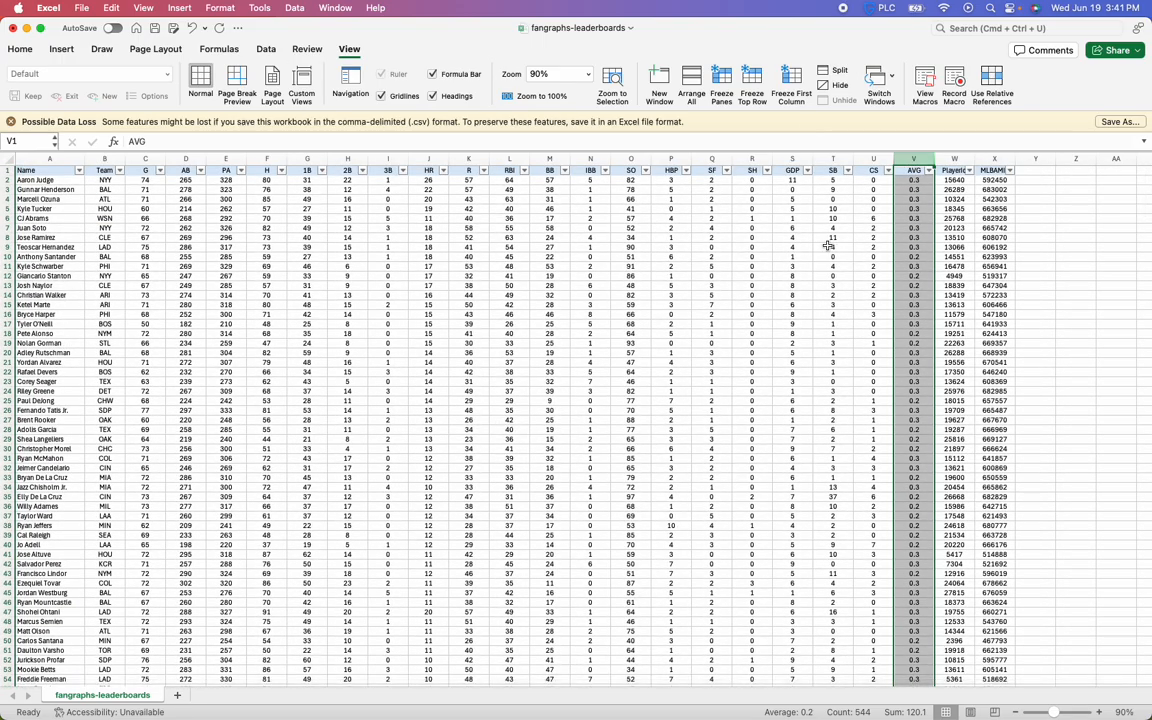
left_click(192, 28)
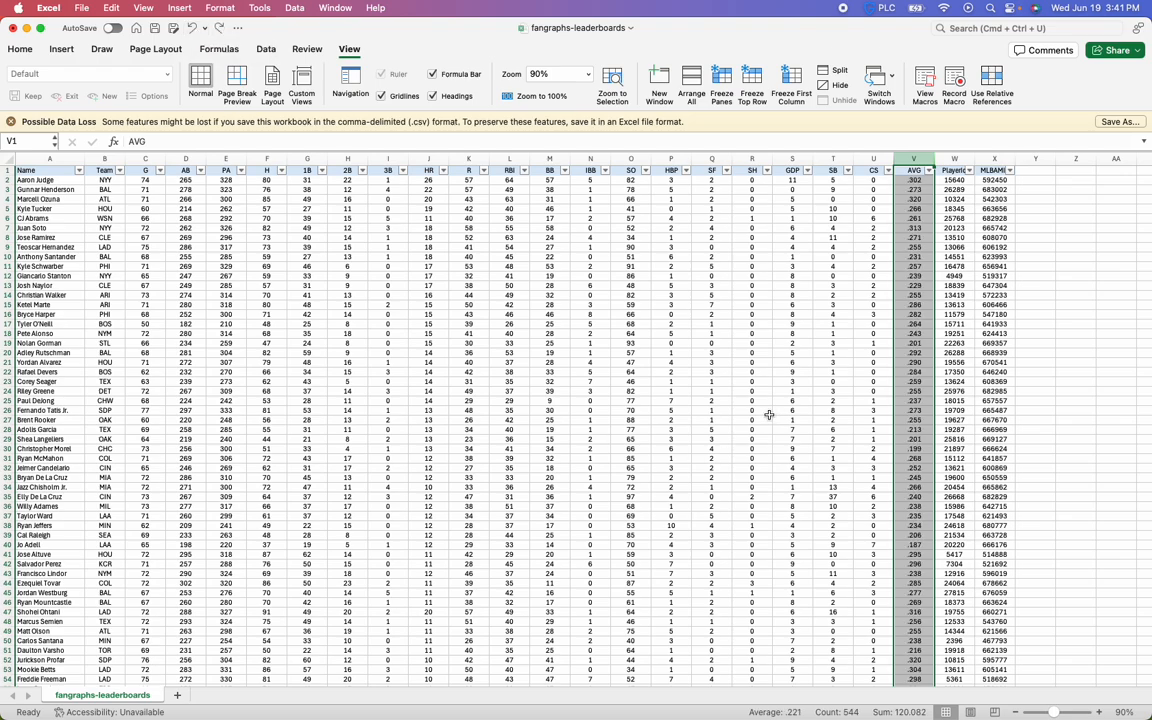
left_click(913, 199)
left_click_drag(913, 185, 913, 180)
left_click(469, 189)
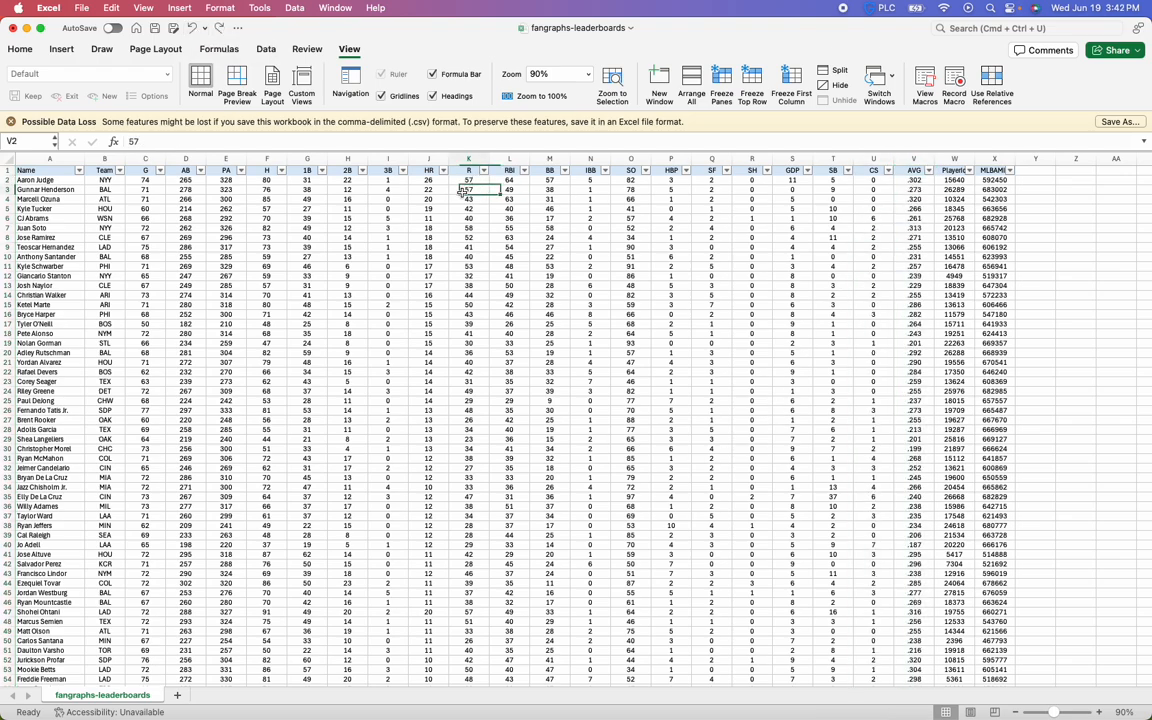
left_click(48, 170)
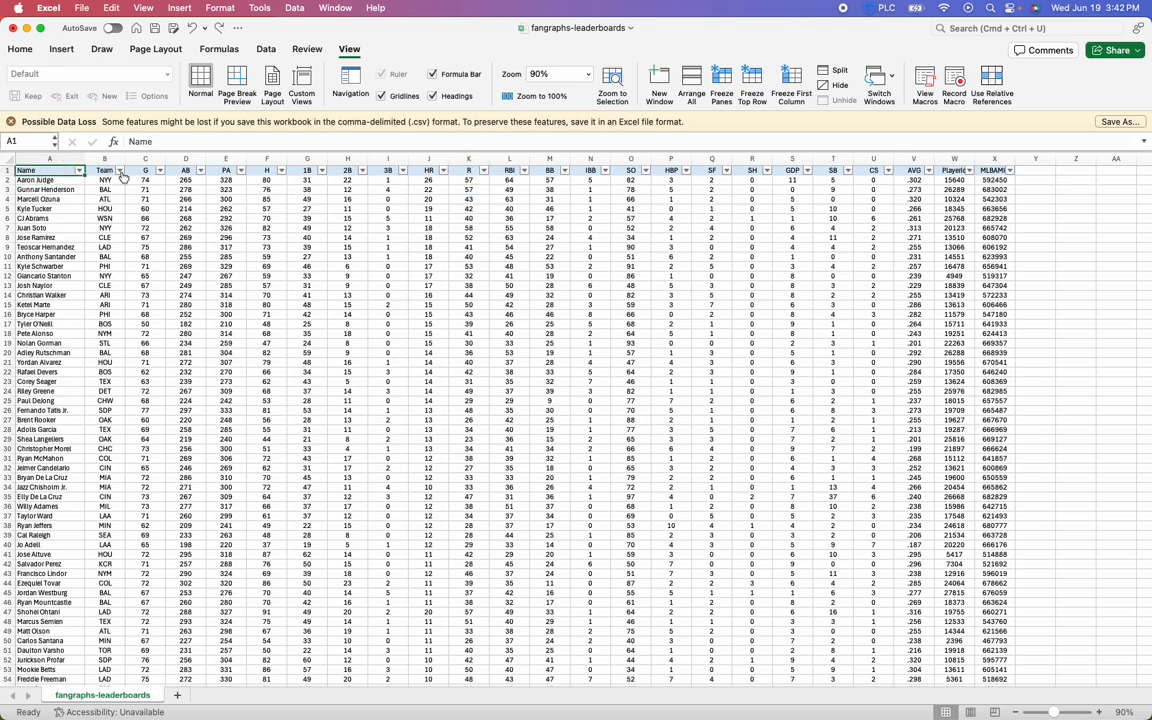
Filter the Team column to show only ATL players
left_click(119, 170)
left_click(196, 334)
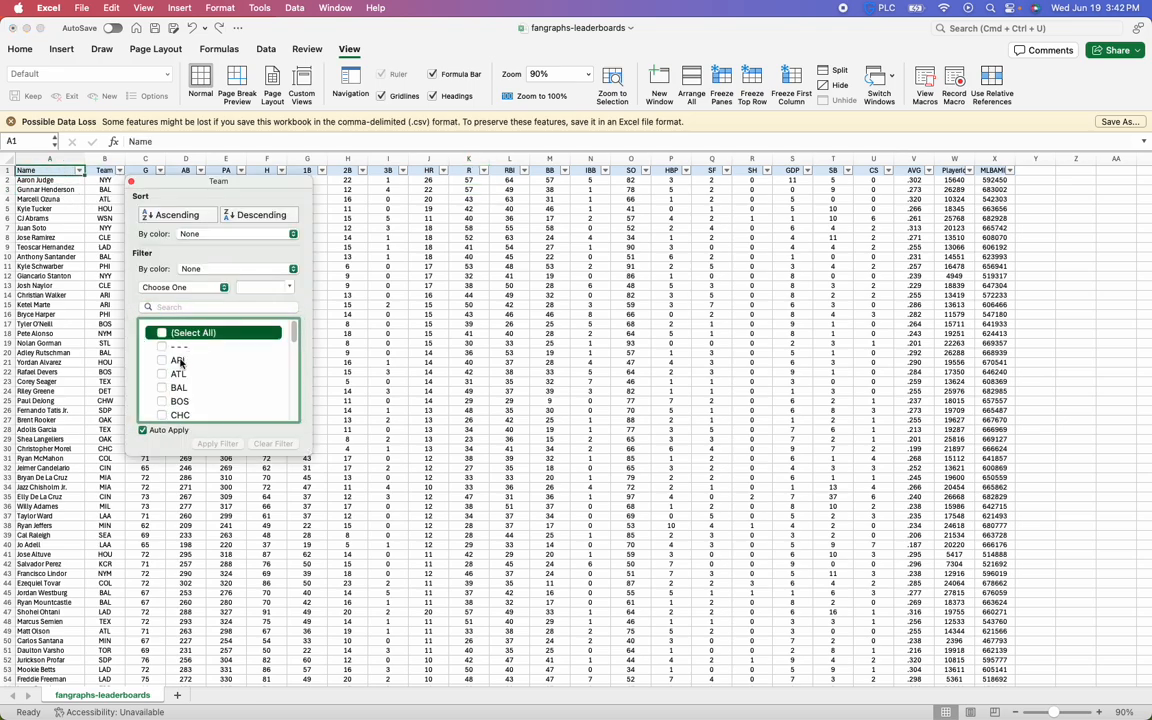
left_click(199, 373)
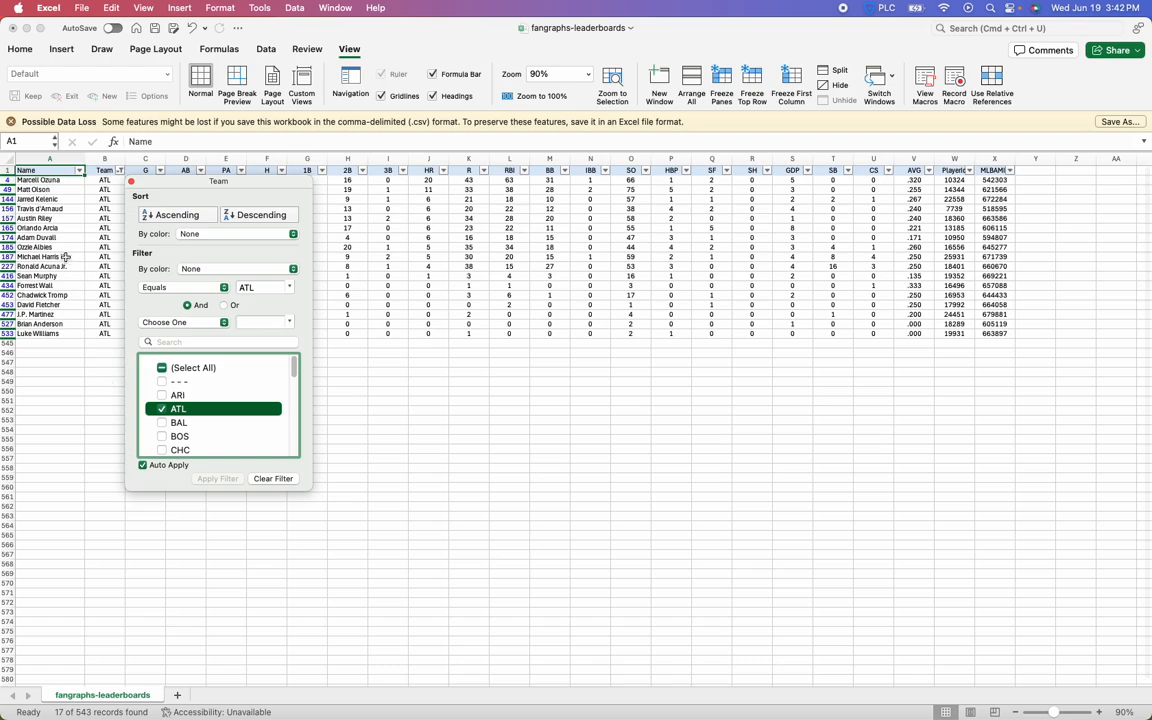
left_click(52, 183)
left_click_drag(52, 180, 450, 319)
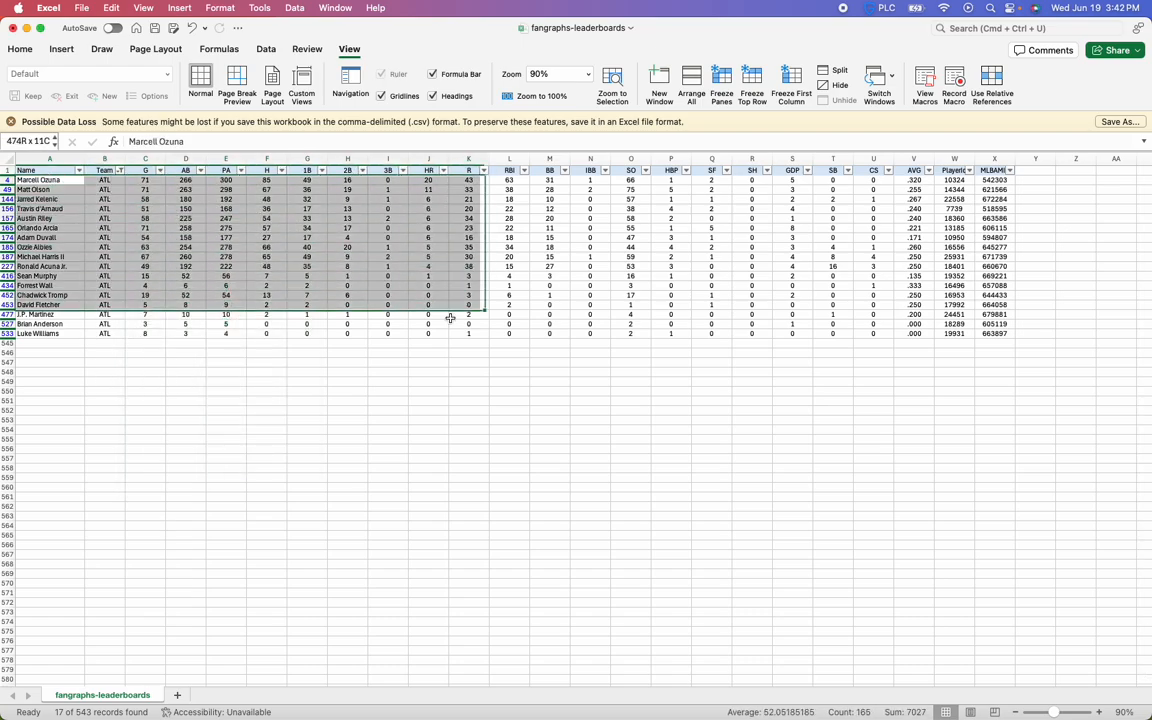
left_click(388, 247)
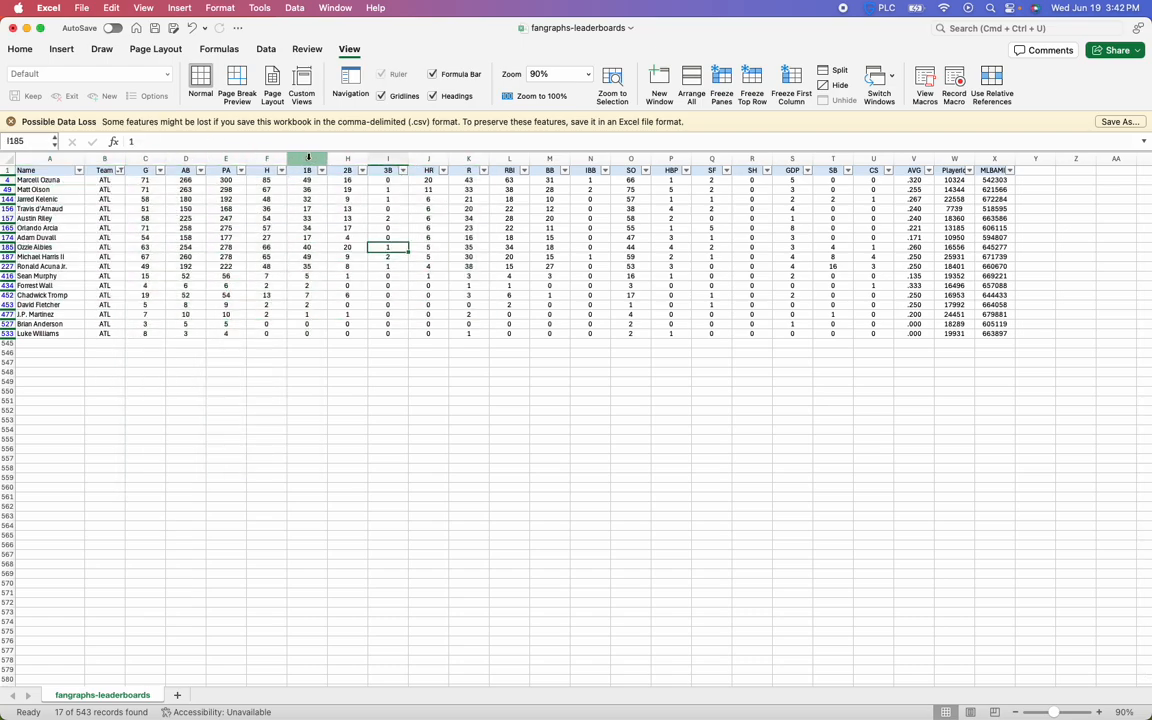
Sort the filtered ATL players by HR in descending order, followed by RBI in descending order
left_click(443, 171)
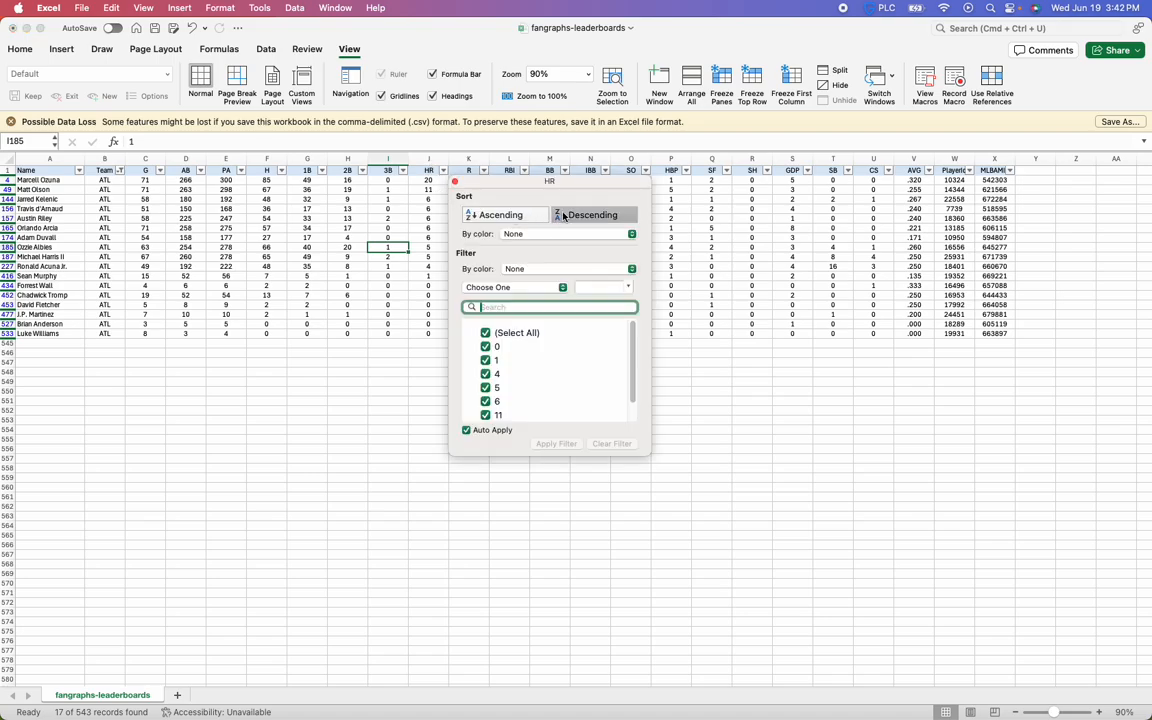
left_click(345, 212)
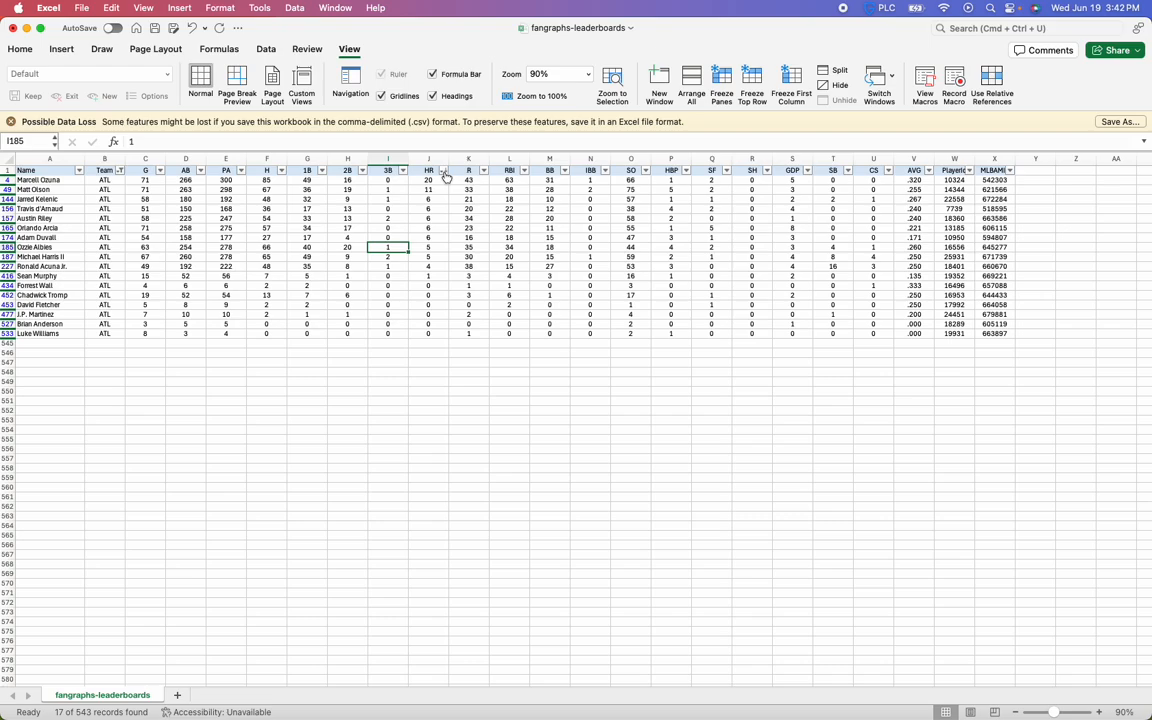
left_click(524, 171)
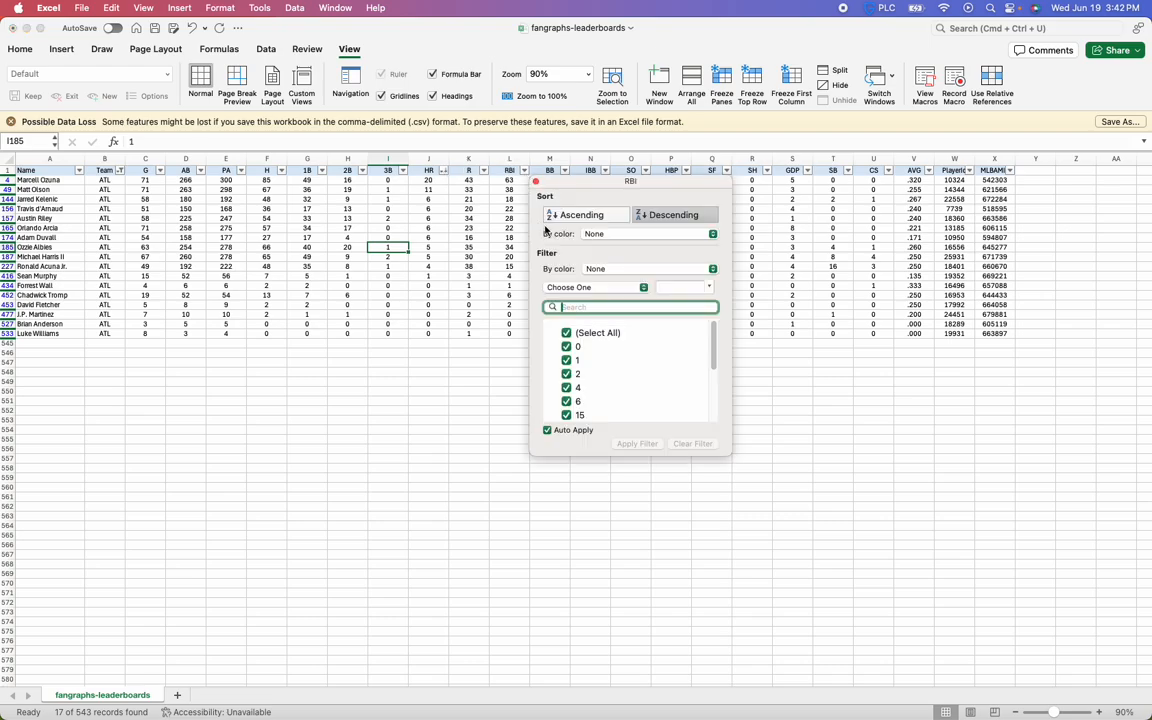
left_click(495, 188)
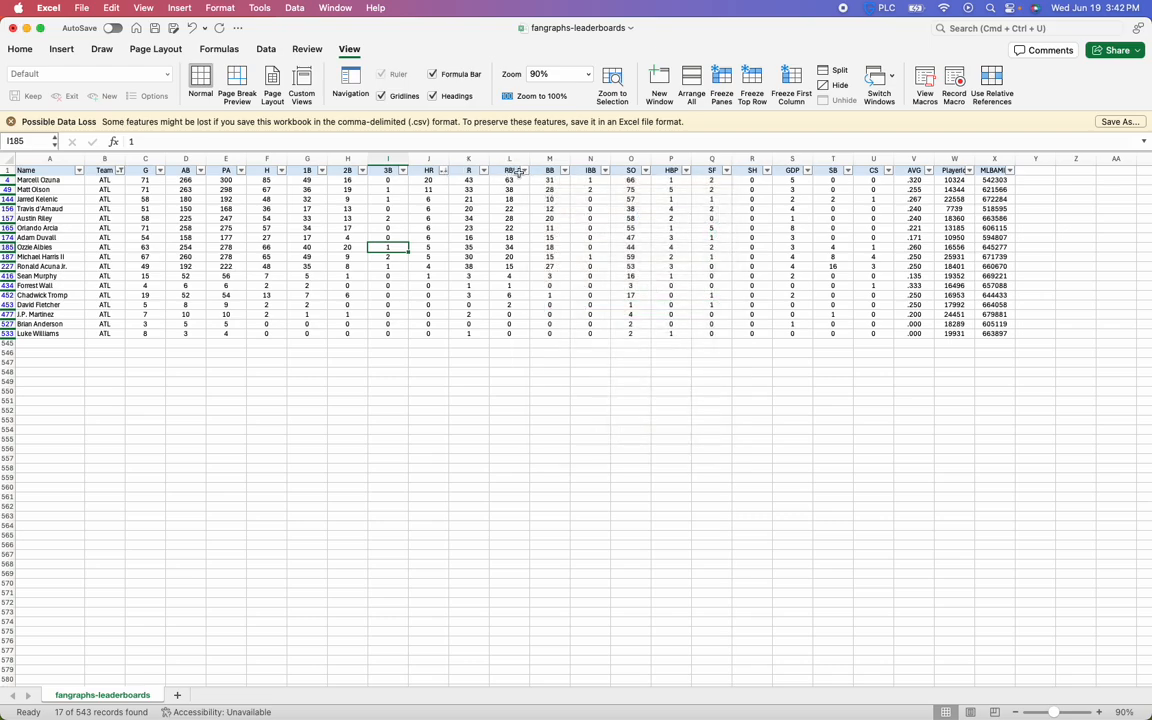
left_click(517, 172)
left_click(524, 172)
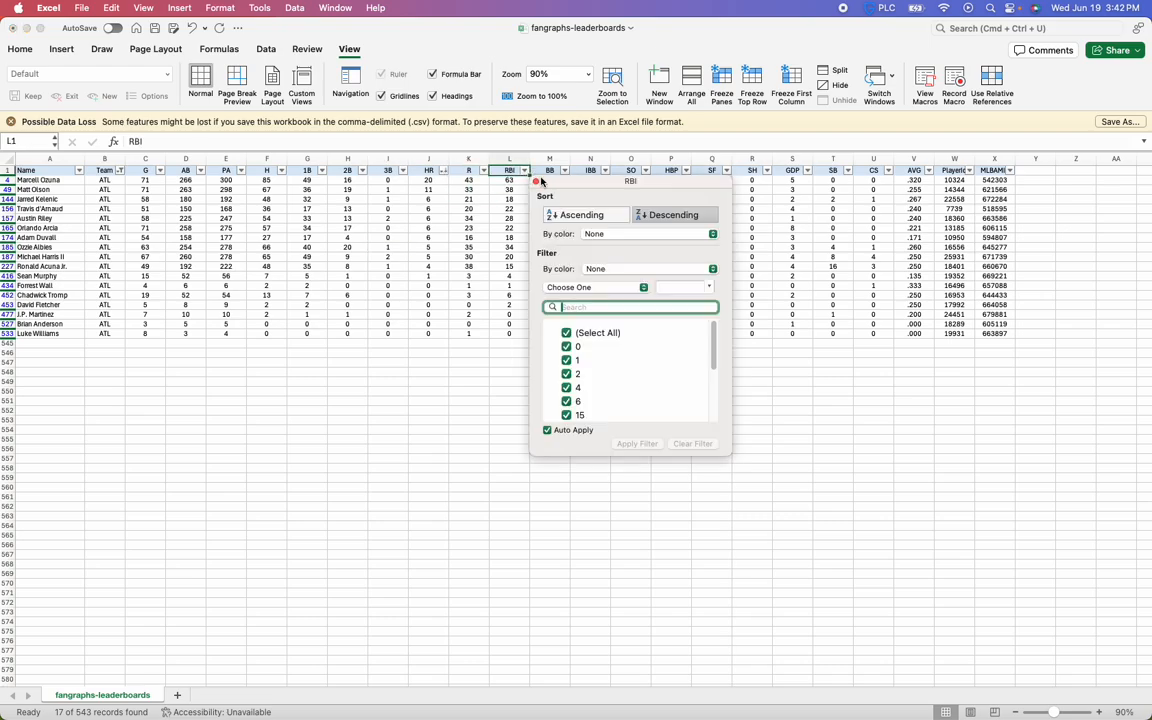
left_click(649, 215)
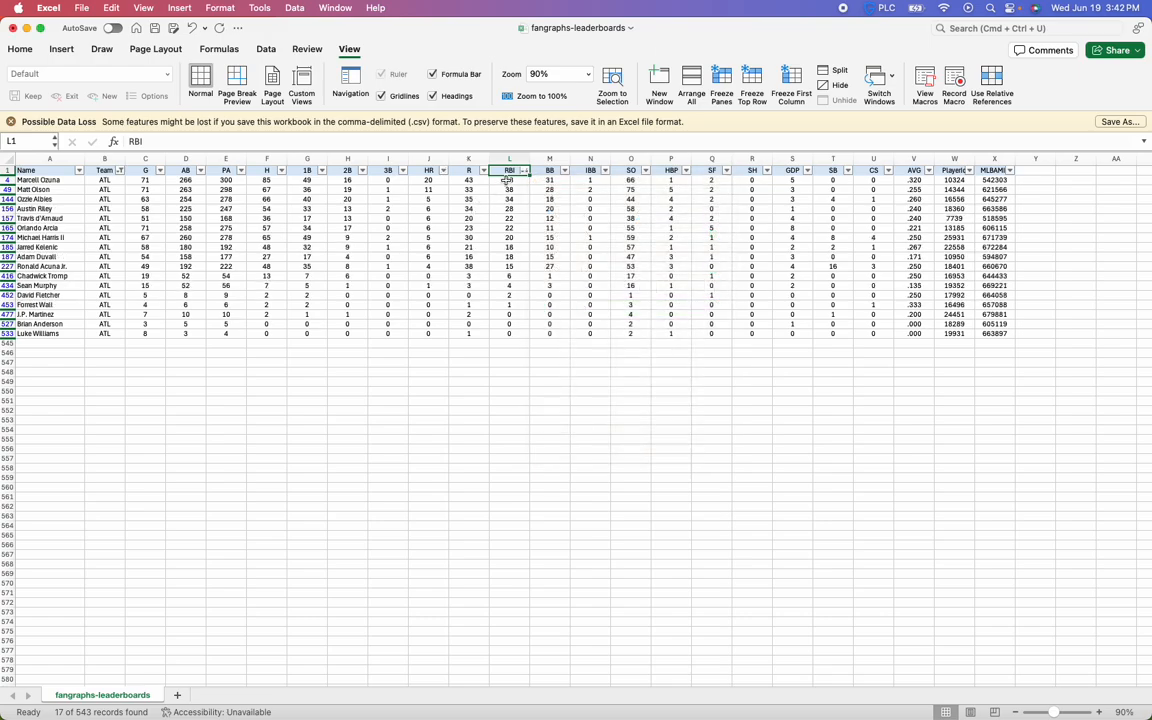
Hide columns D through J, from AB to HR
left_click(468, 208)
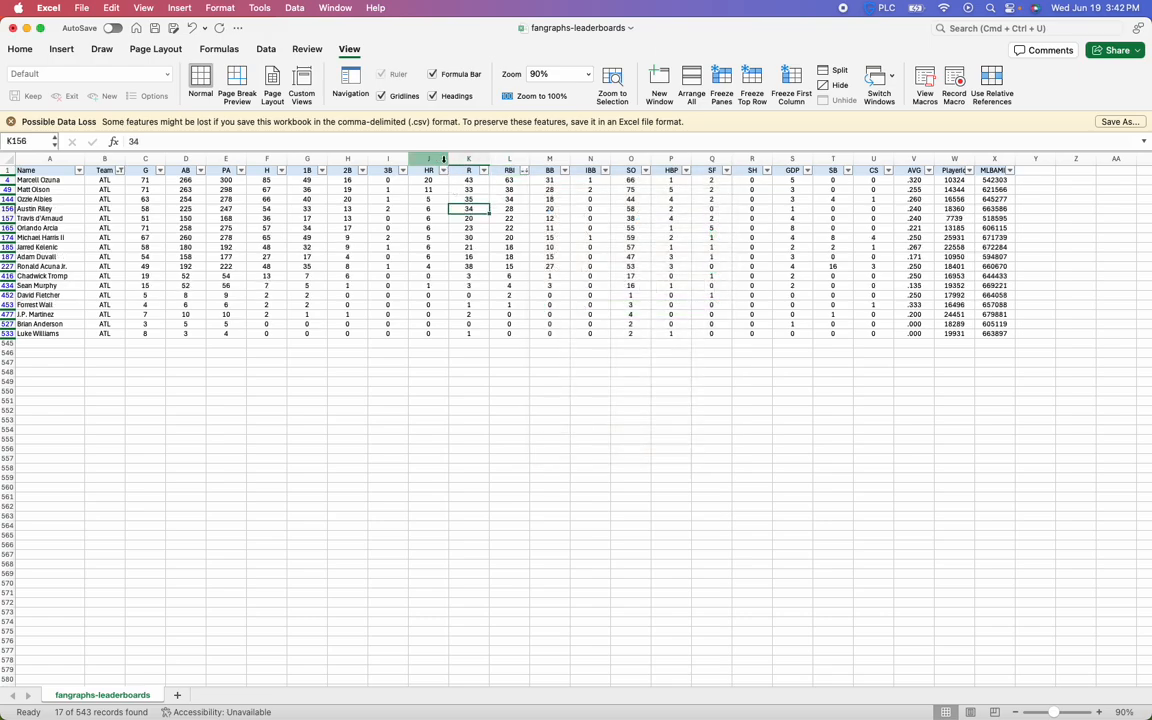
left_click_drag(426, 158, 186, 158)
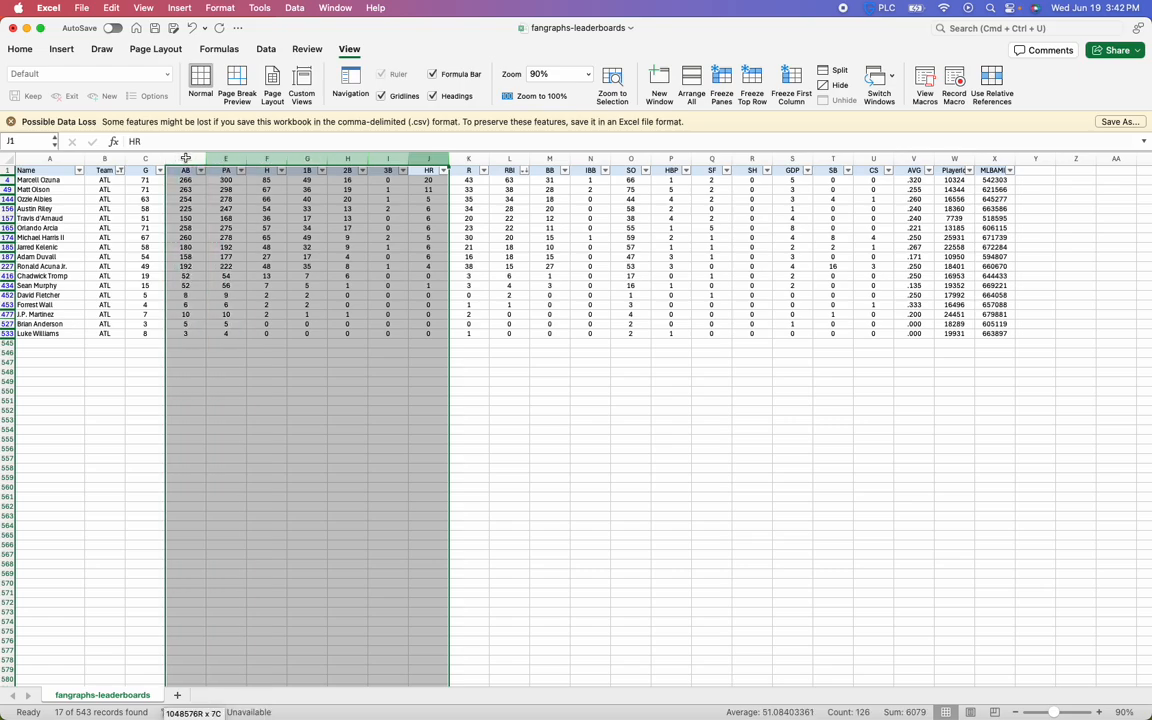
right_click(186, 160)
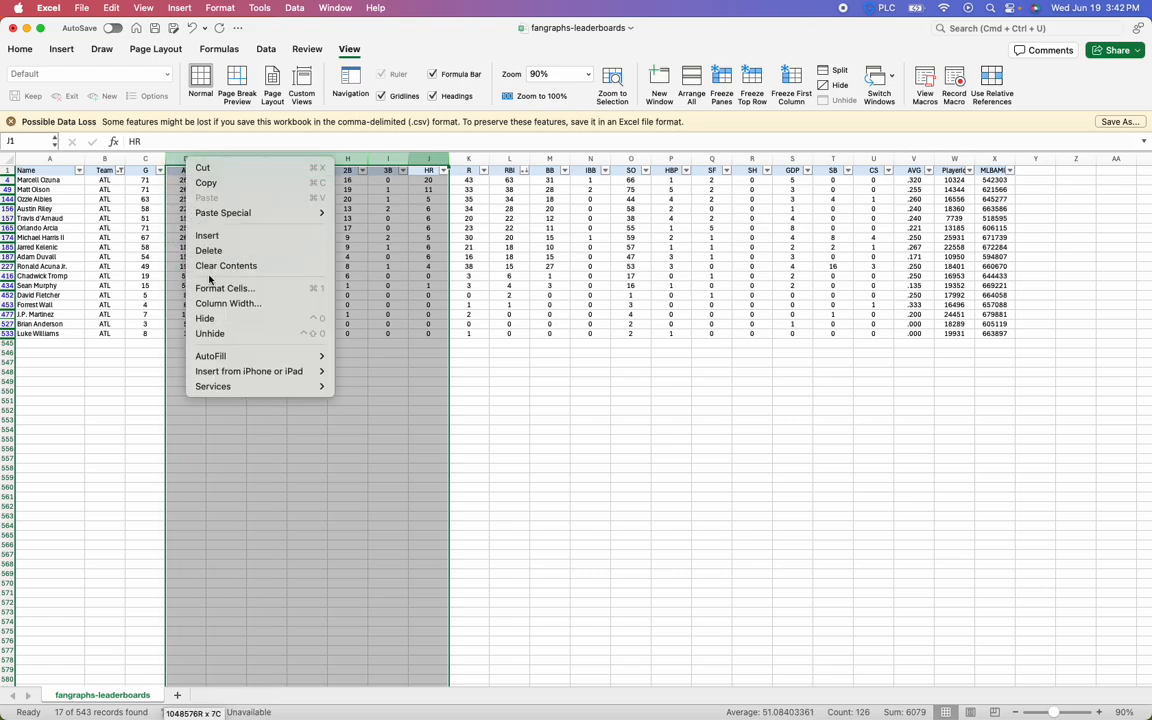
left_click(266, 320)
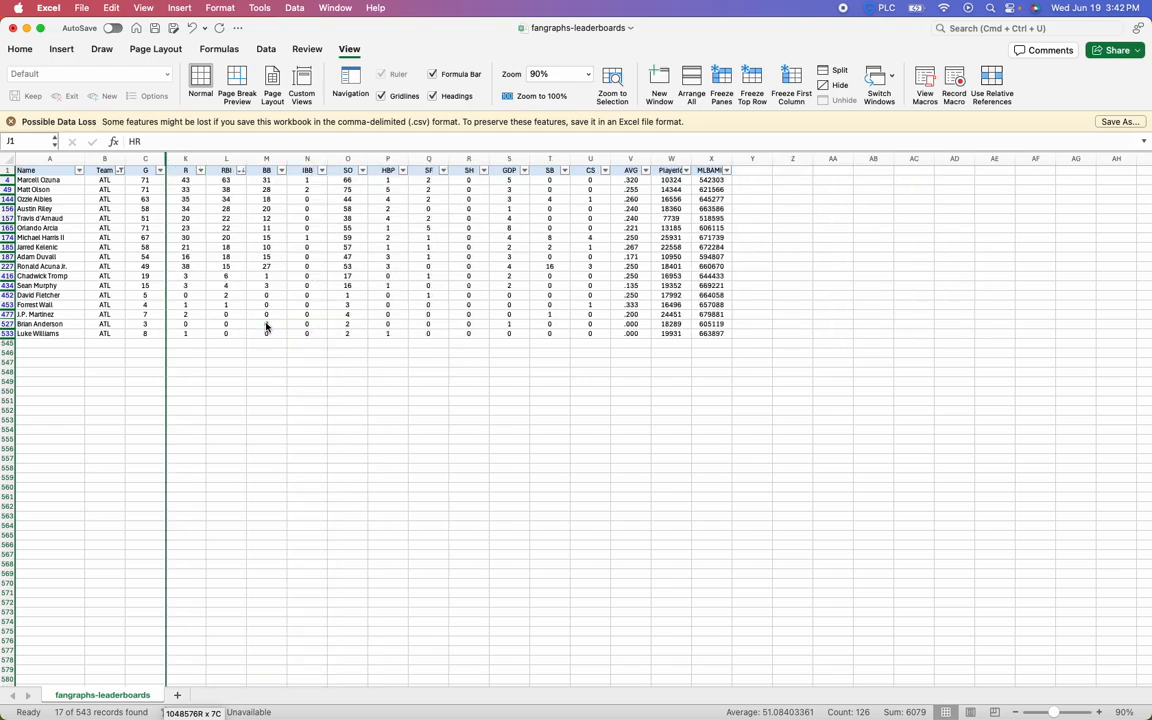
Hide the R column (column K) as well
left_click(334, 439)
left_click(185, 158)
right_click(185, 160)
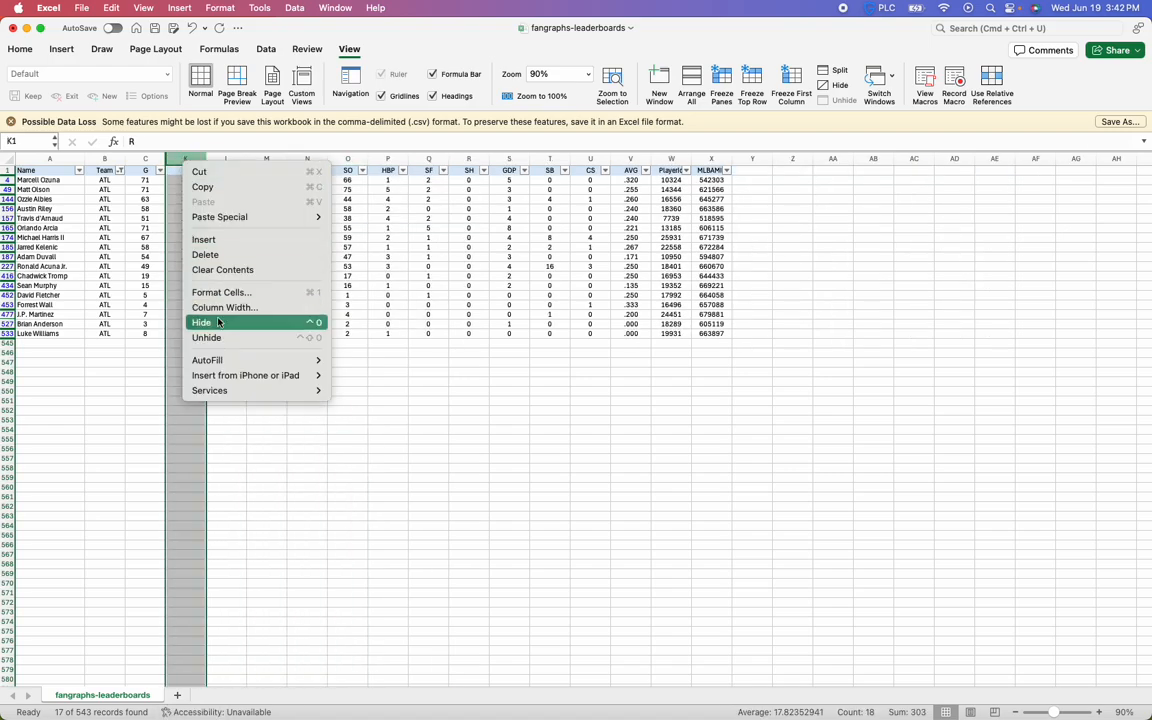
key("Escape")
key("ctrl+0")
left_click(224, 410)
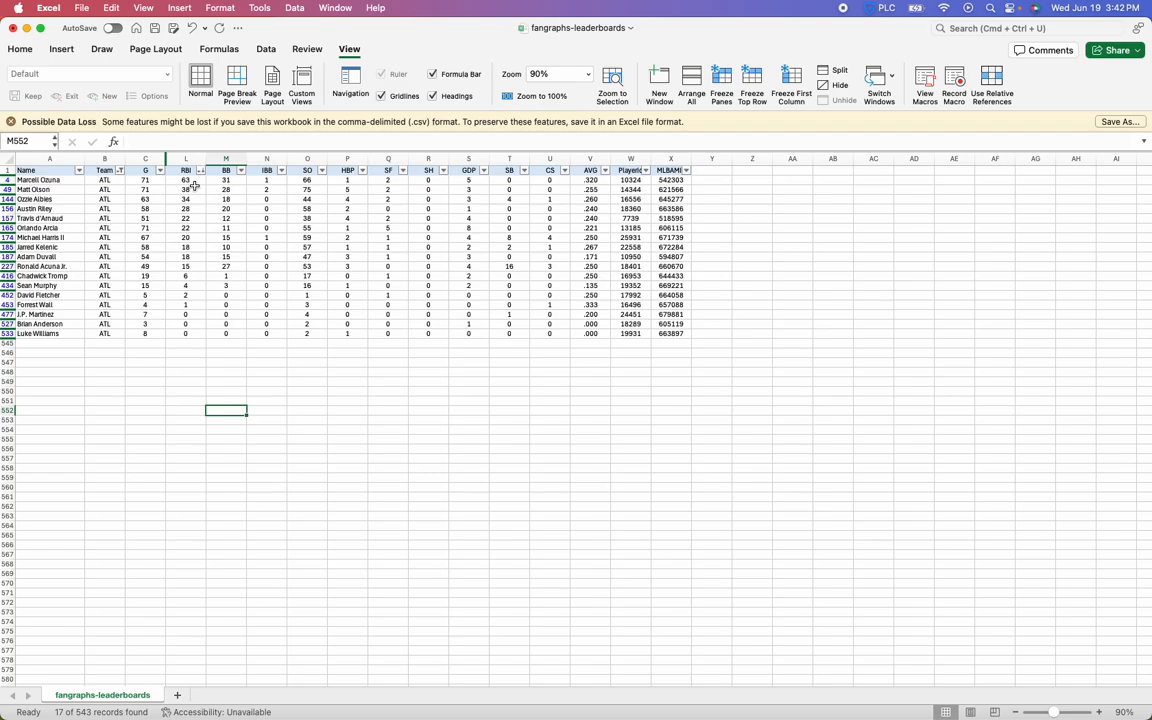
left_click_drag(40, 171, 200, 380)
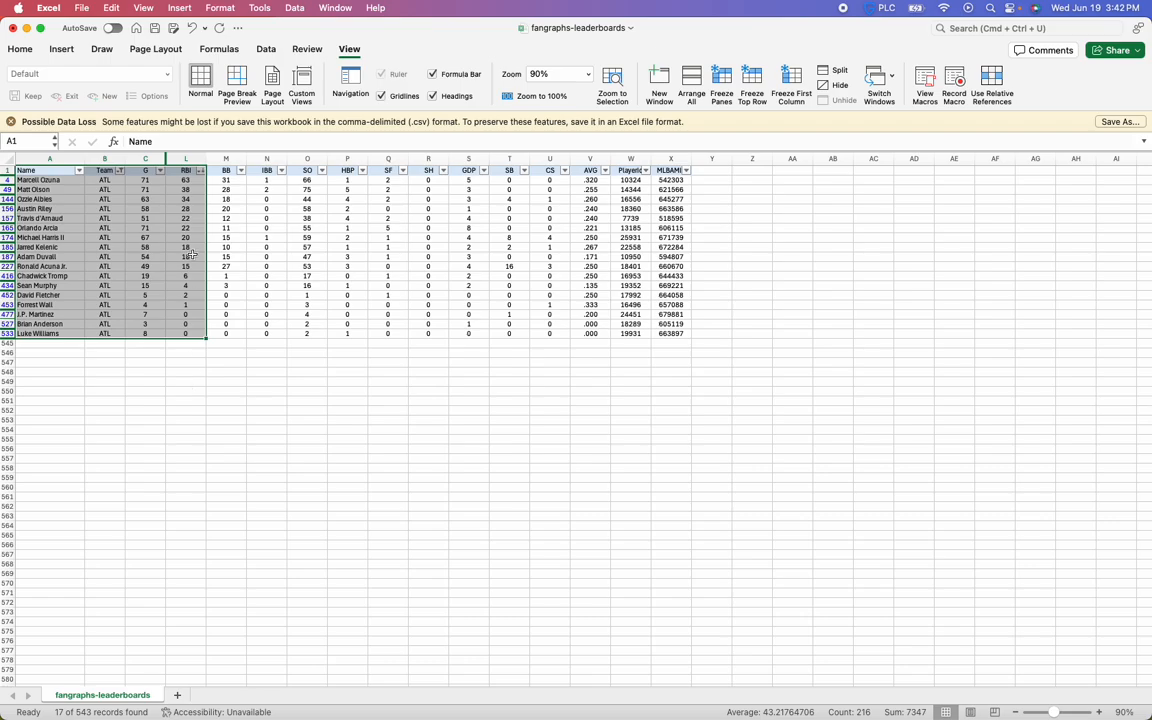
left_click(155, 220)
left_click_drag(45, 171, 195, 328)
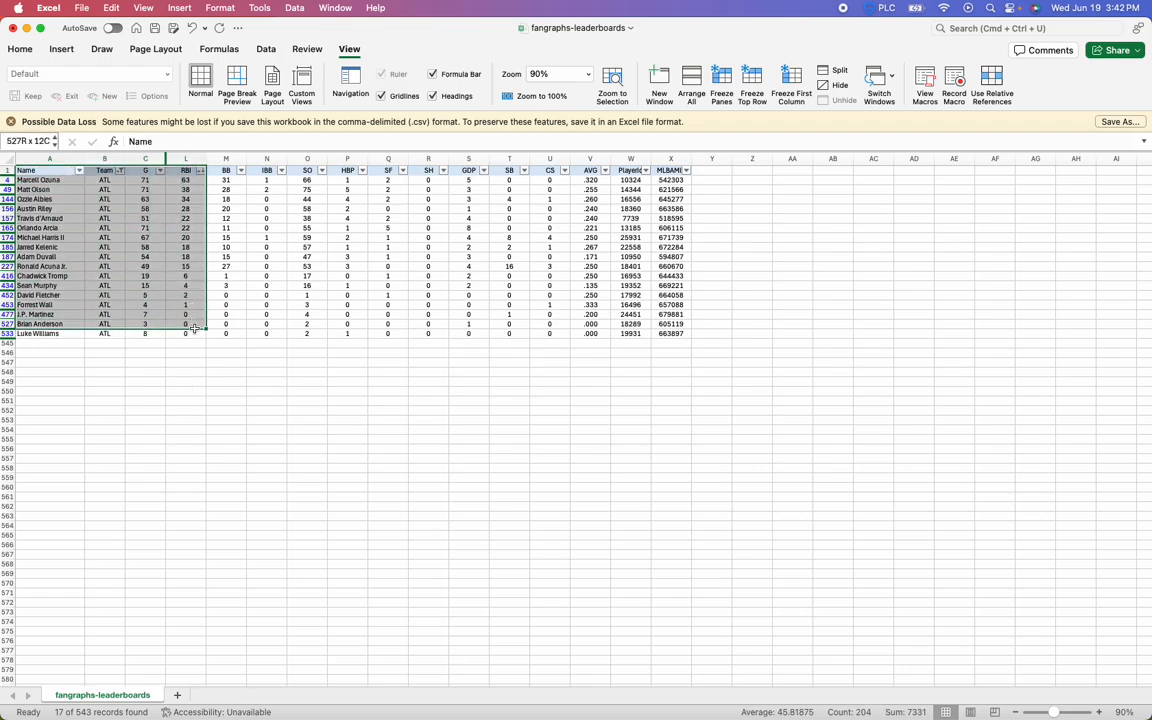
left_click(190, 333)
Select the G and RBI columns and unhide all the hidden columns between them
left_click(137, 161)
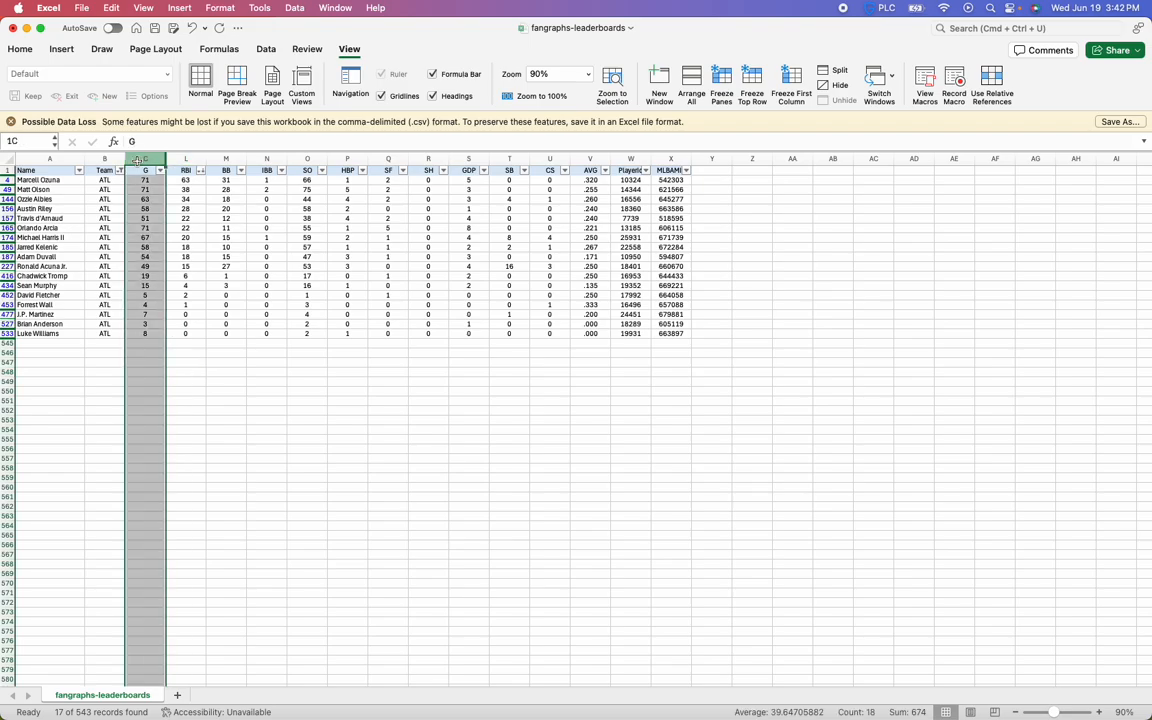
left_click_drag(137, 161, 201, 163)
left_click_drag(201, 165, 201, 165)
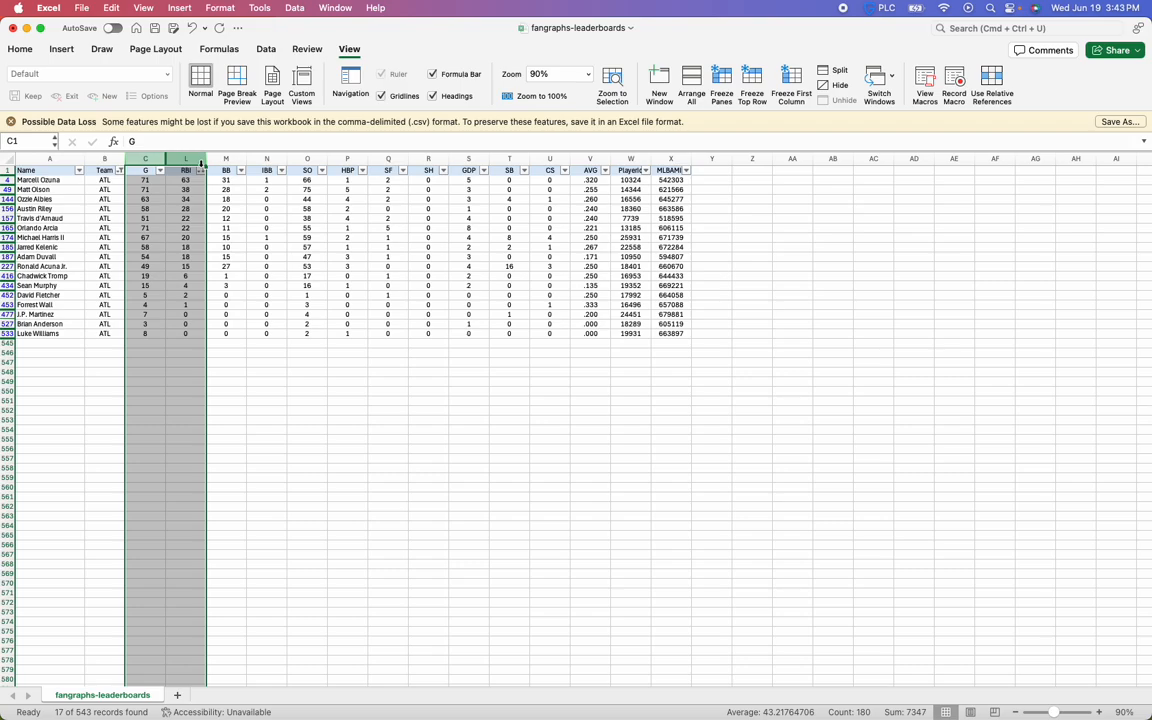
right_click(188, 157)
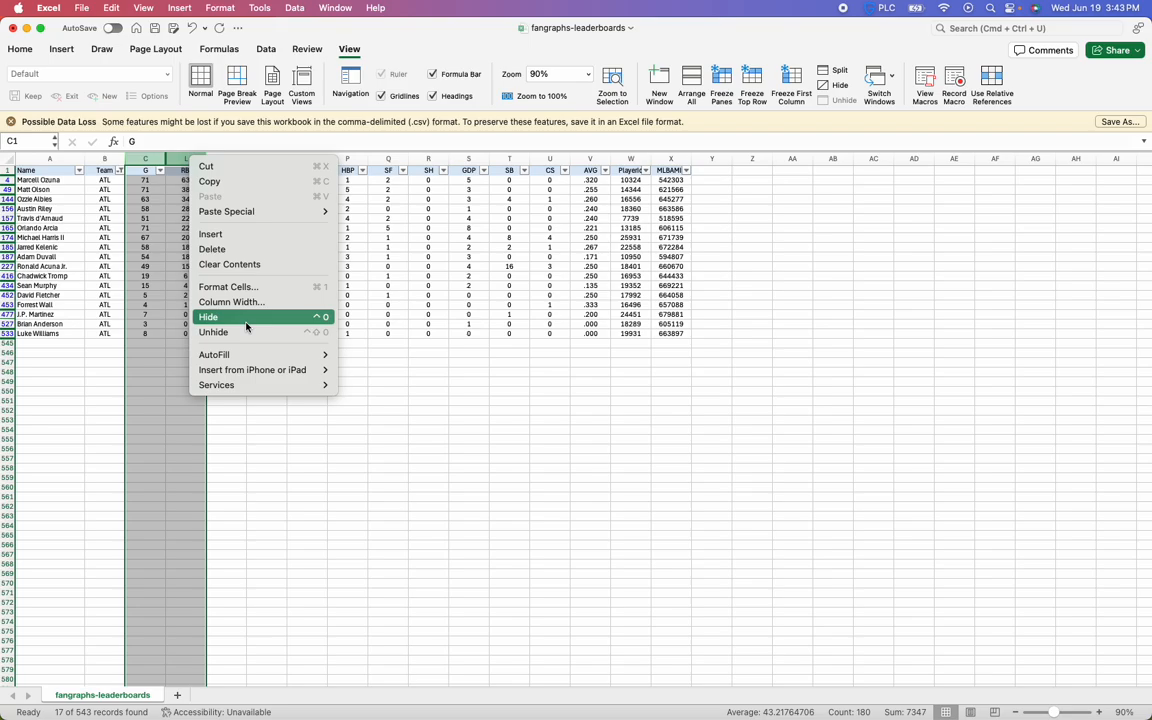
left_click(172, 298)
left_click(168, 292)
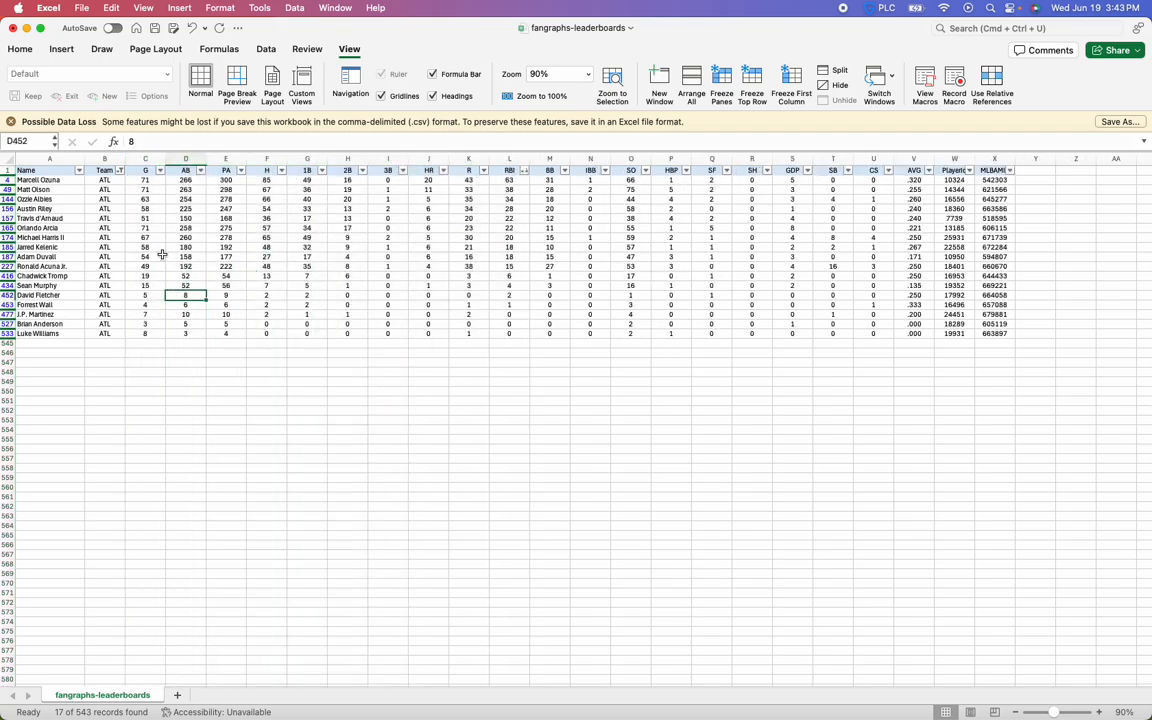
right_click(182, 218)
left_click(135, 221)
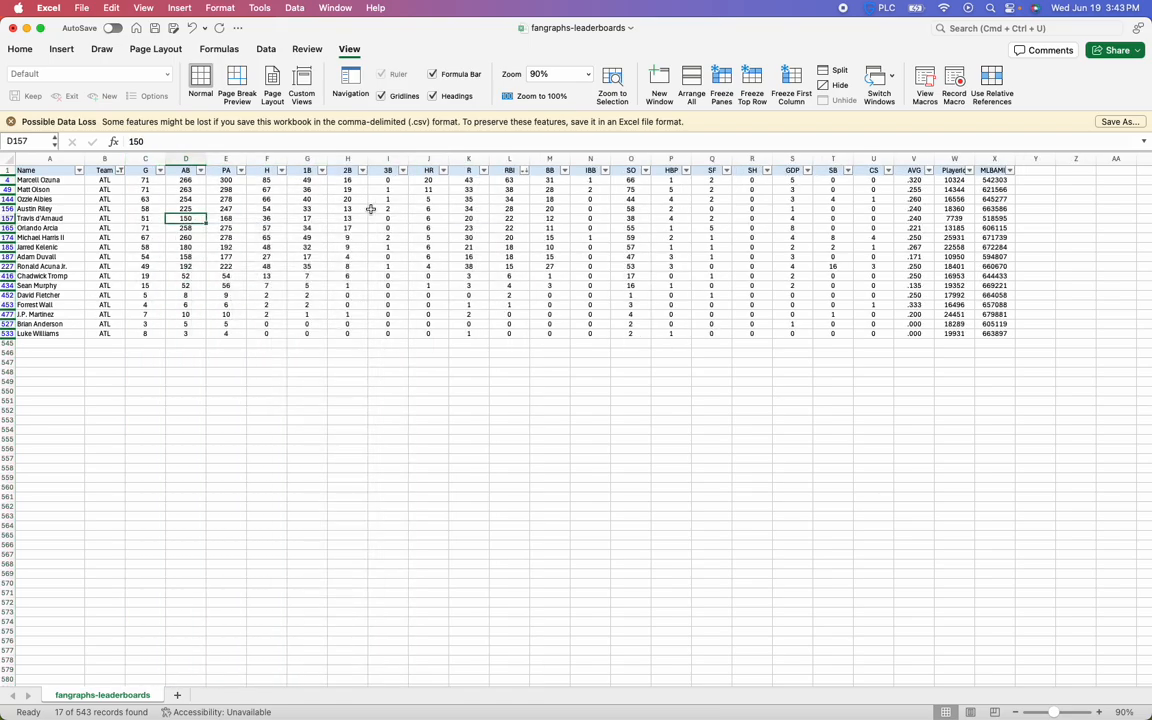
left_click(328, 237)
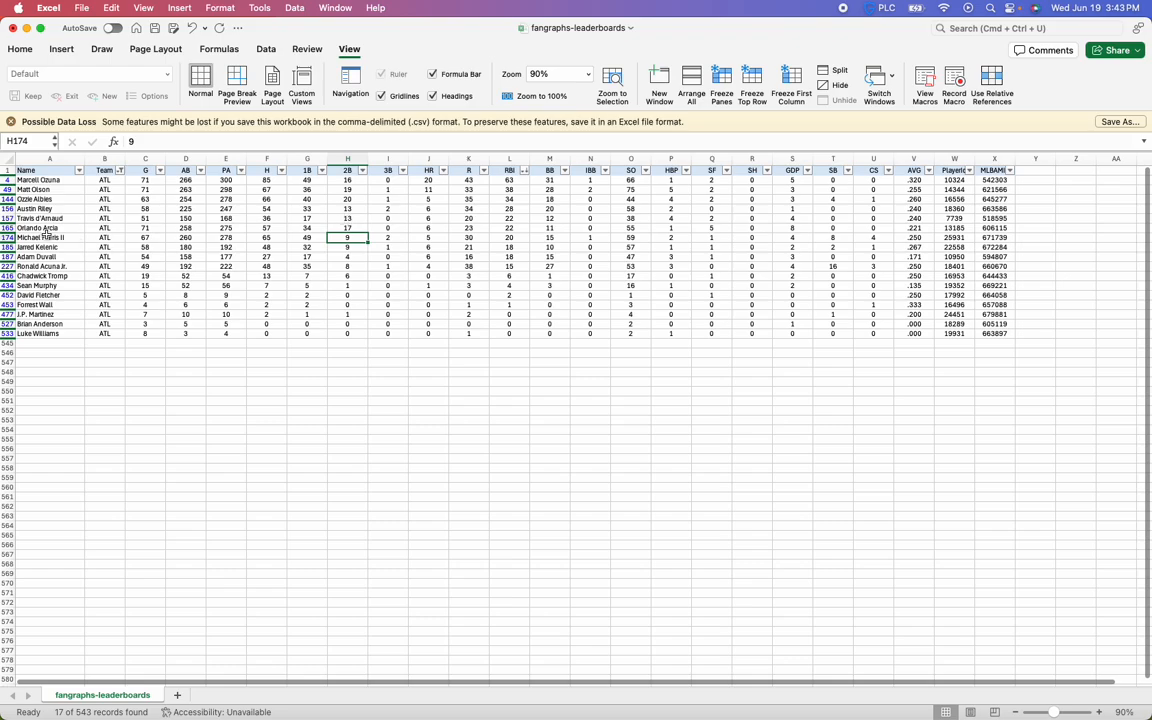
Insert a blank column between the Team and G columns
right_click(145, 161)
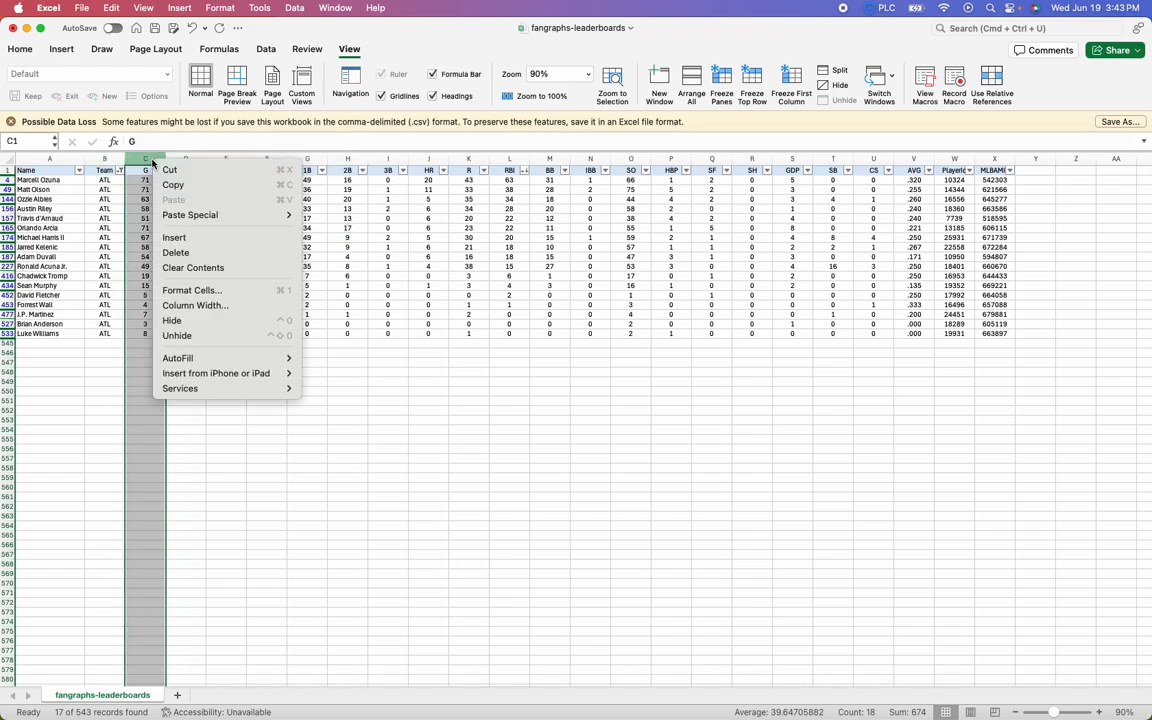
left_click(172, 220)
left_click(145, 190)
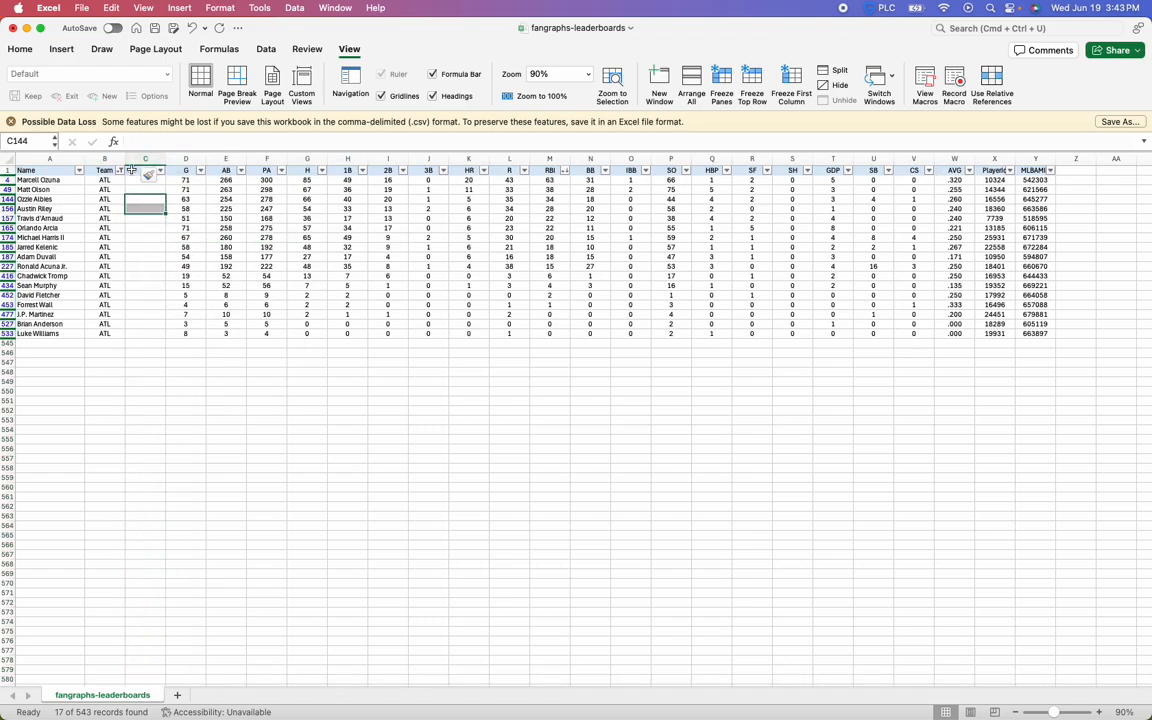
left_click_drag(145, 176, 147, 341)
left_click(145, 285)
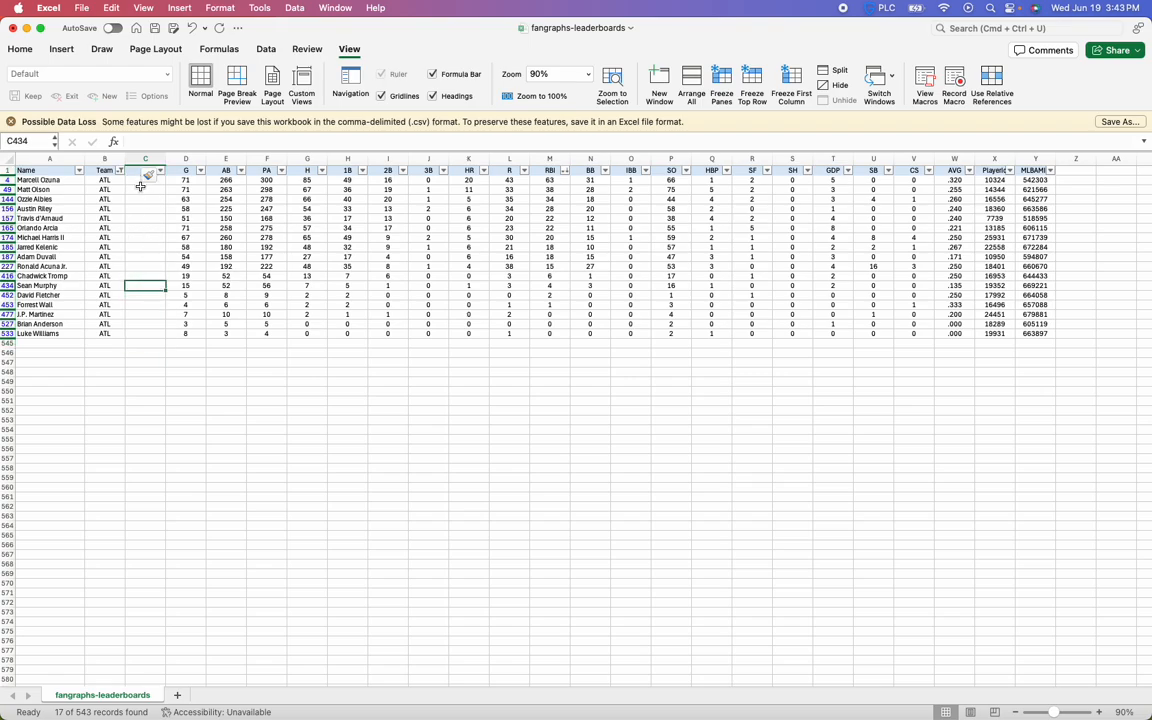
left_click(55, 180)
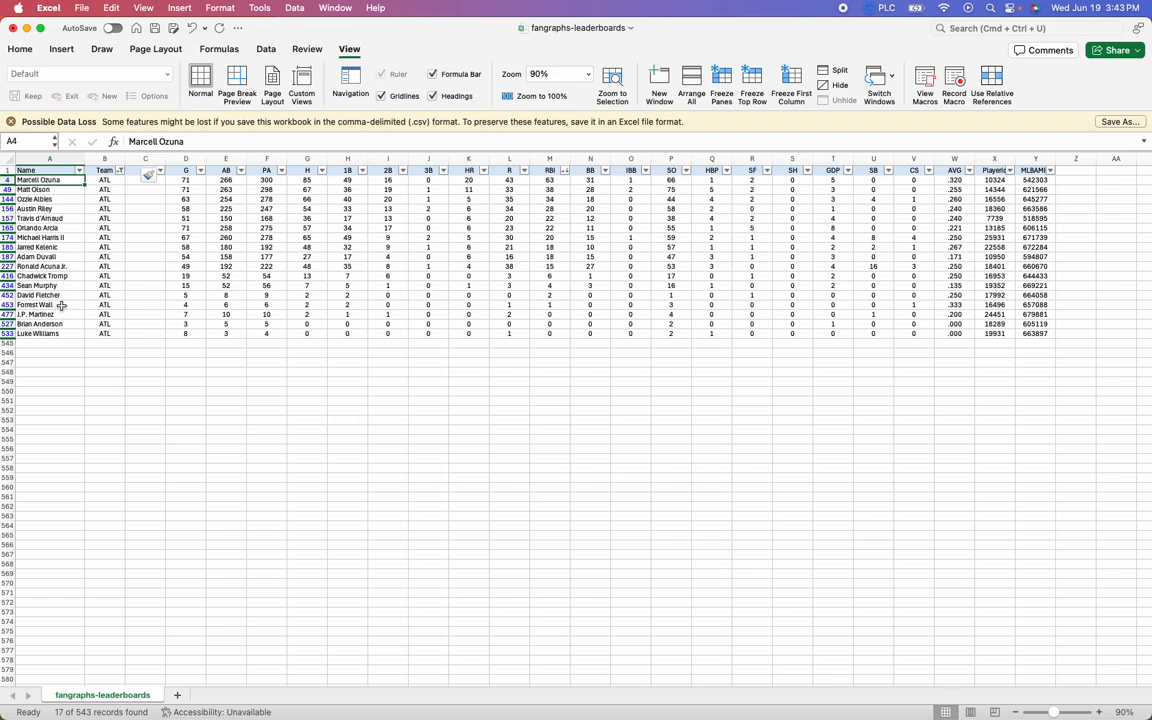
Delete the blank column C between Team and G
left_click(138, 160)
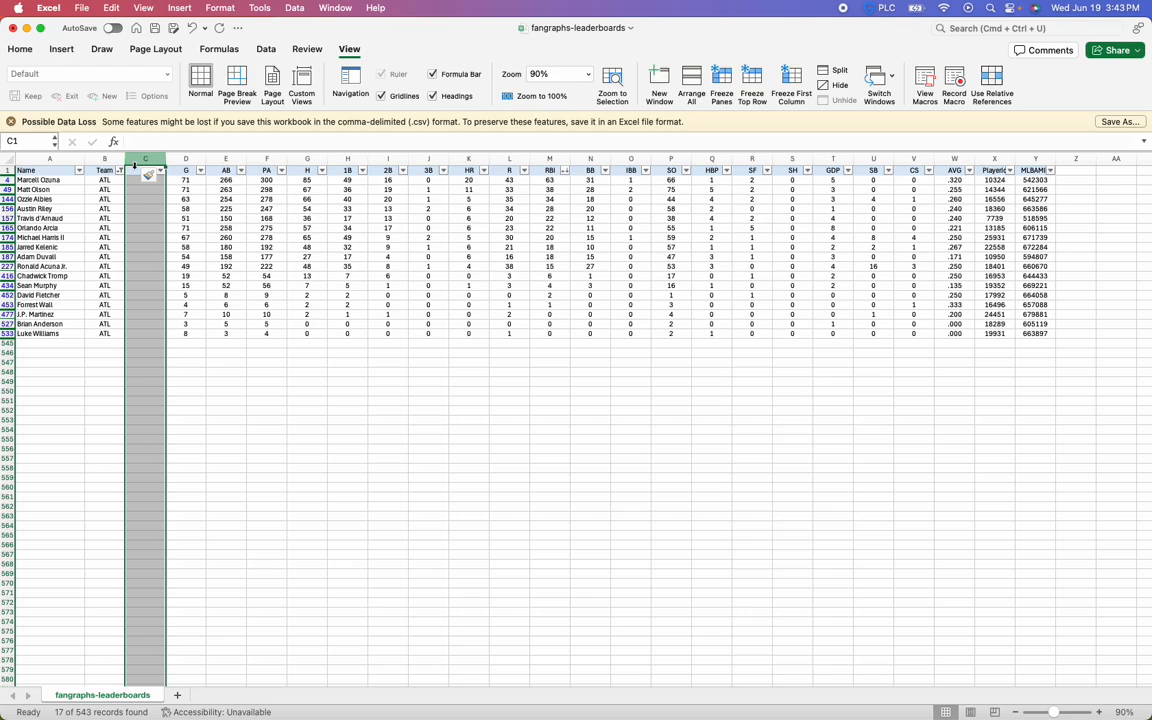
right_click(142, 159)
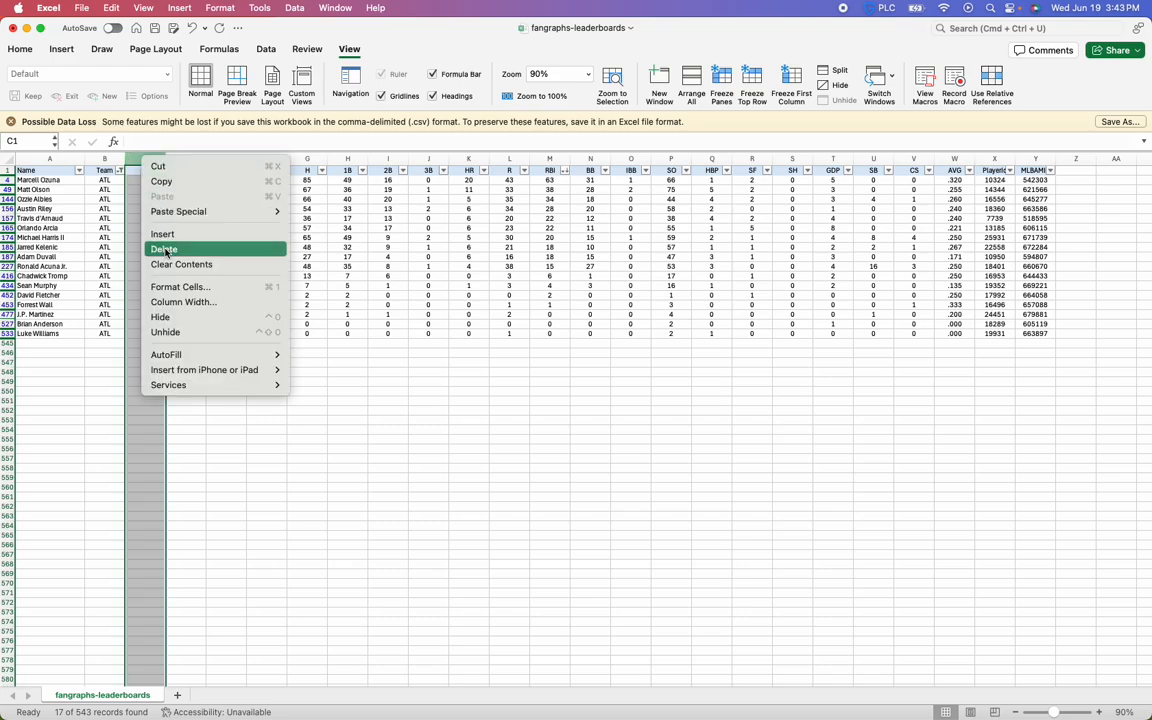
left_click(165, 250)
left_click(428, 237)
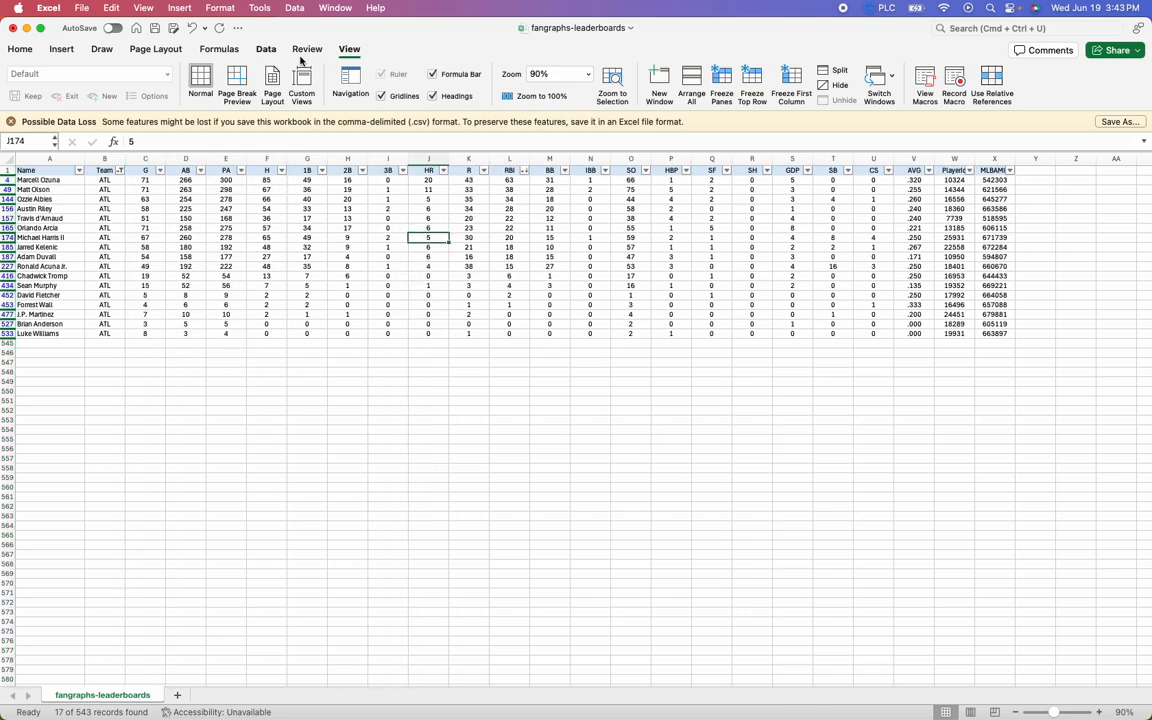
Turn off filtering so the sheet lists the players of every team
left_click(265, 49)
left_click(550, 83)
left_click(510, 180)
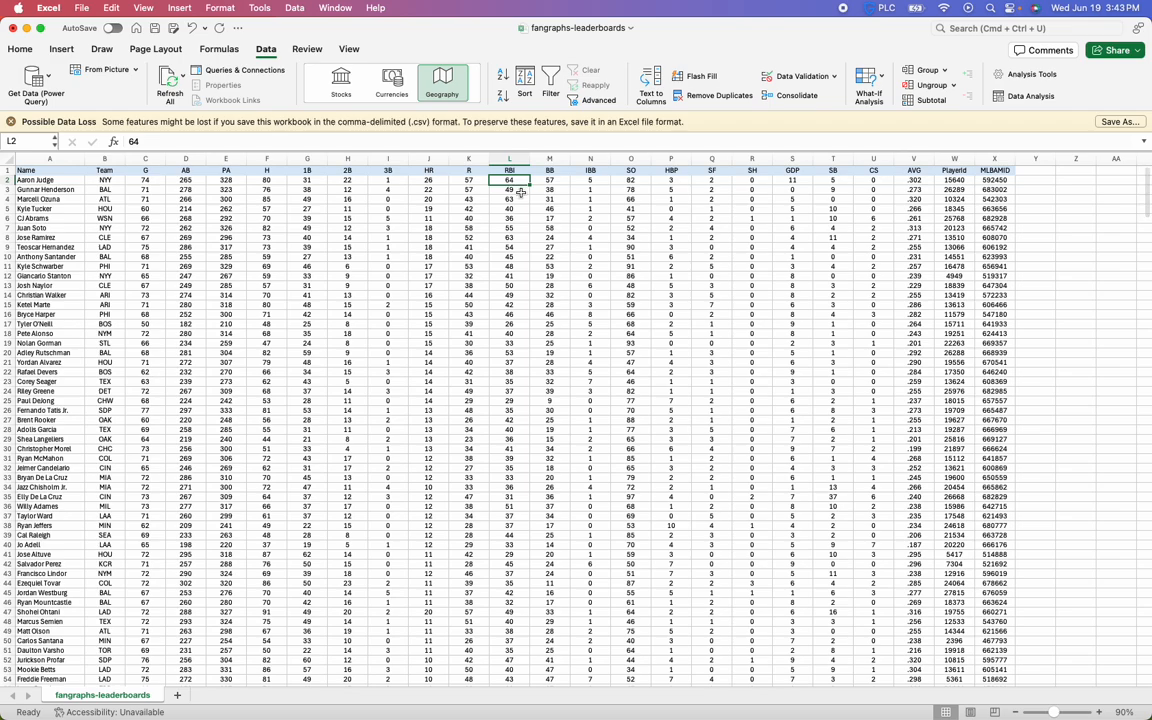
Insert a blank column between the RBI and BB columns
left_click(549, 159)
right_click(550, 159)
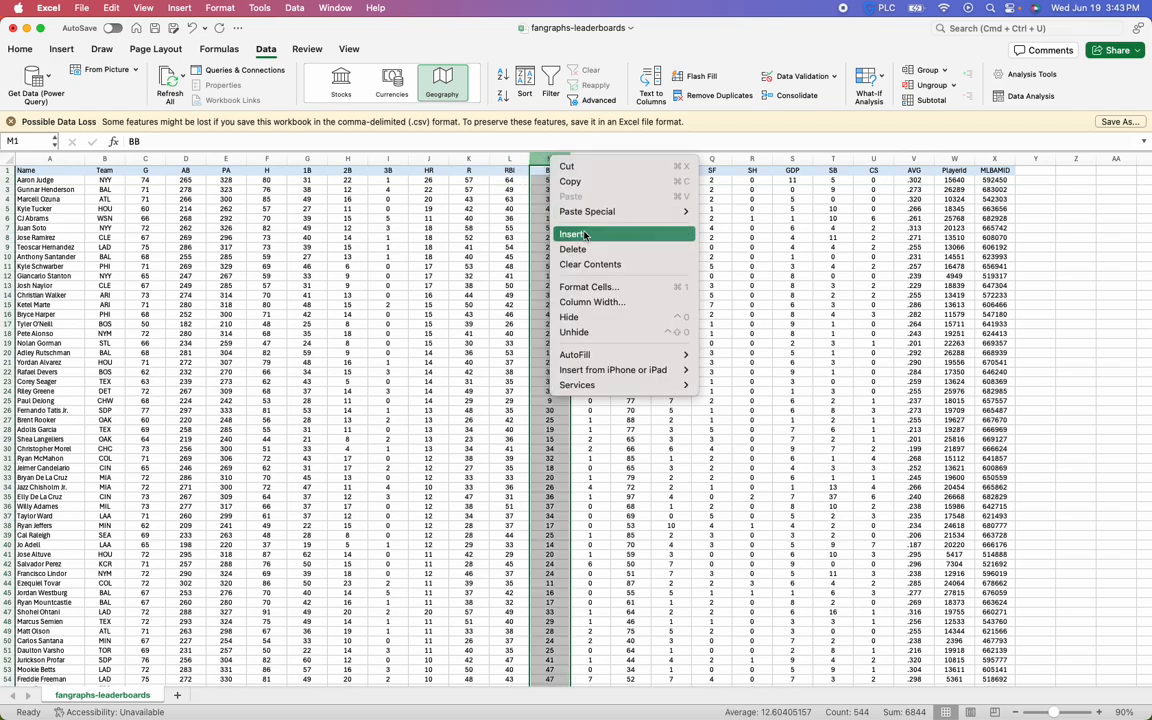
left_click(585, 235)
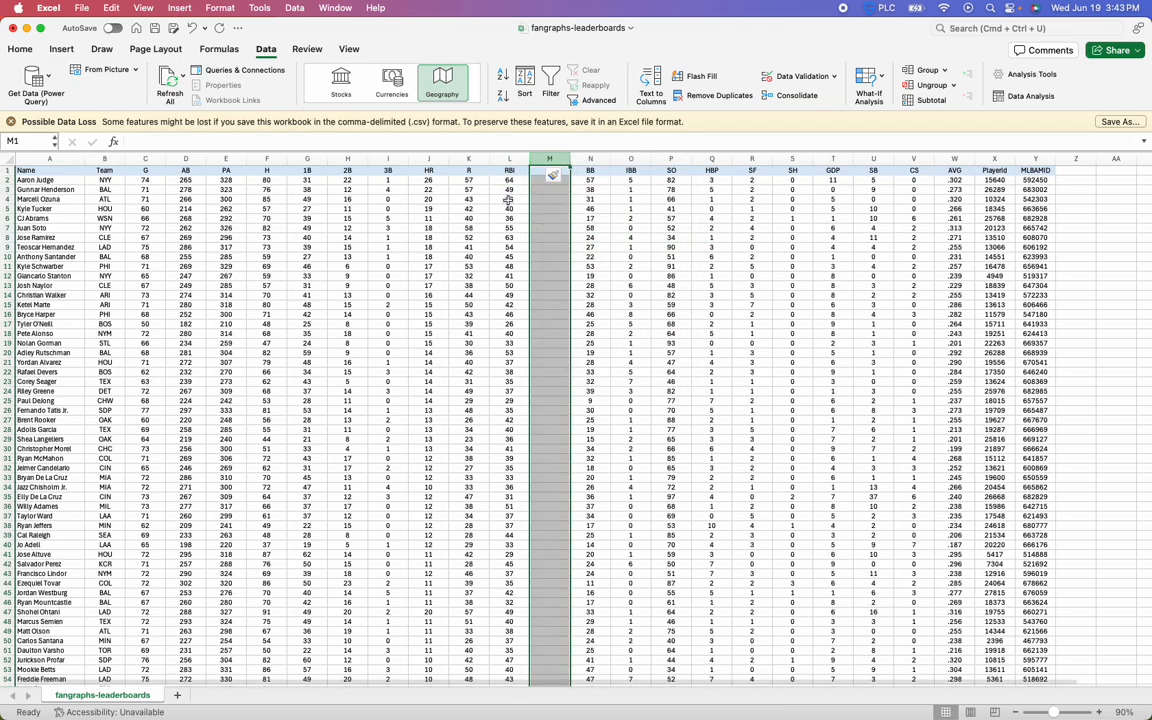
left_click(517, 180)
left_click(456, 180)
left_click(389, 314)
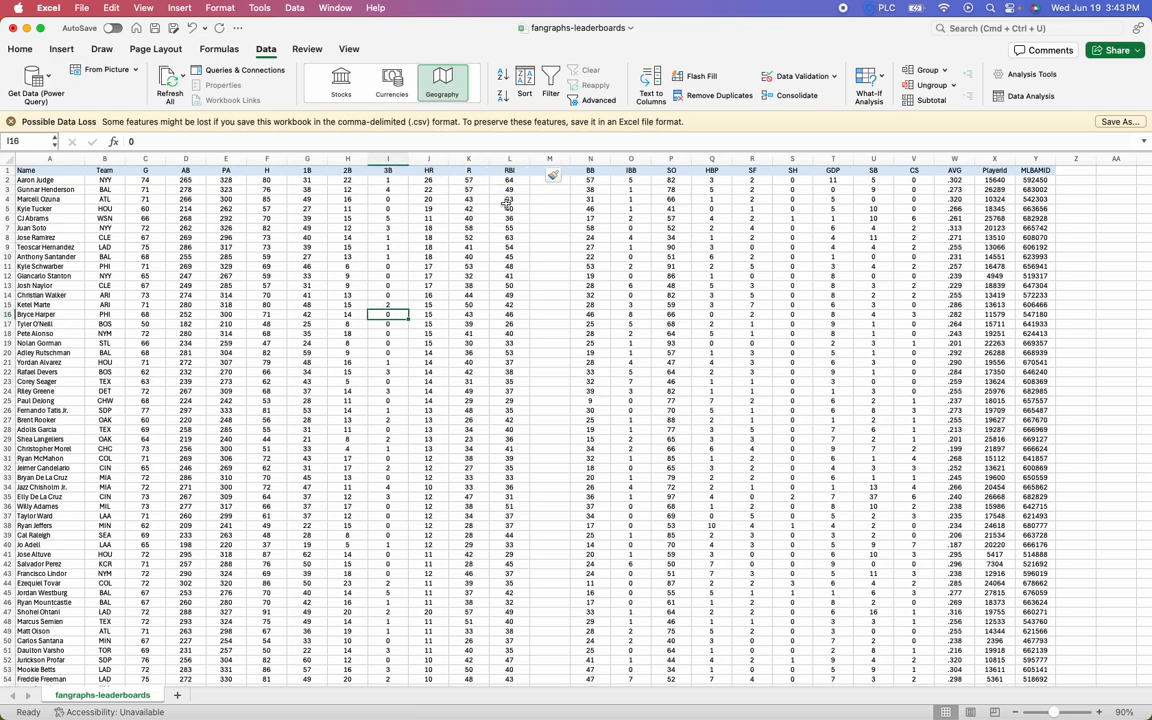
Enter the header R+RBI in cell M1 of the blank column
left_click(549, 171)
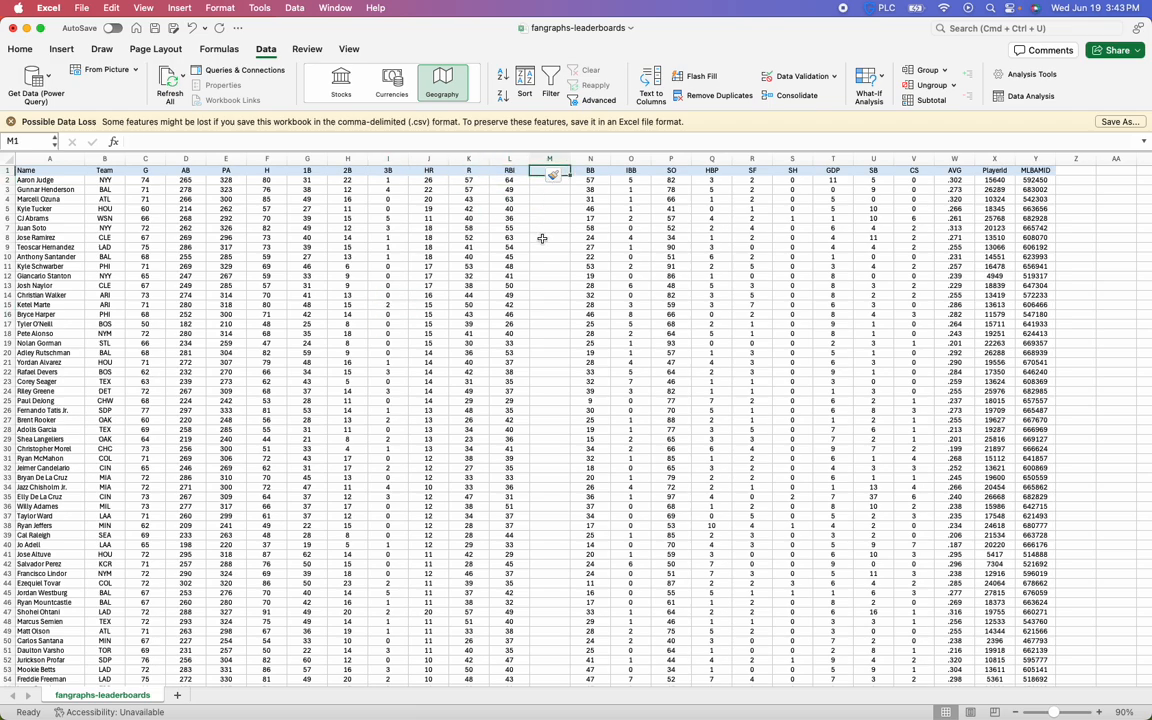
type("R+")
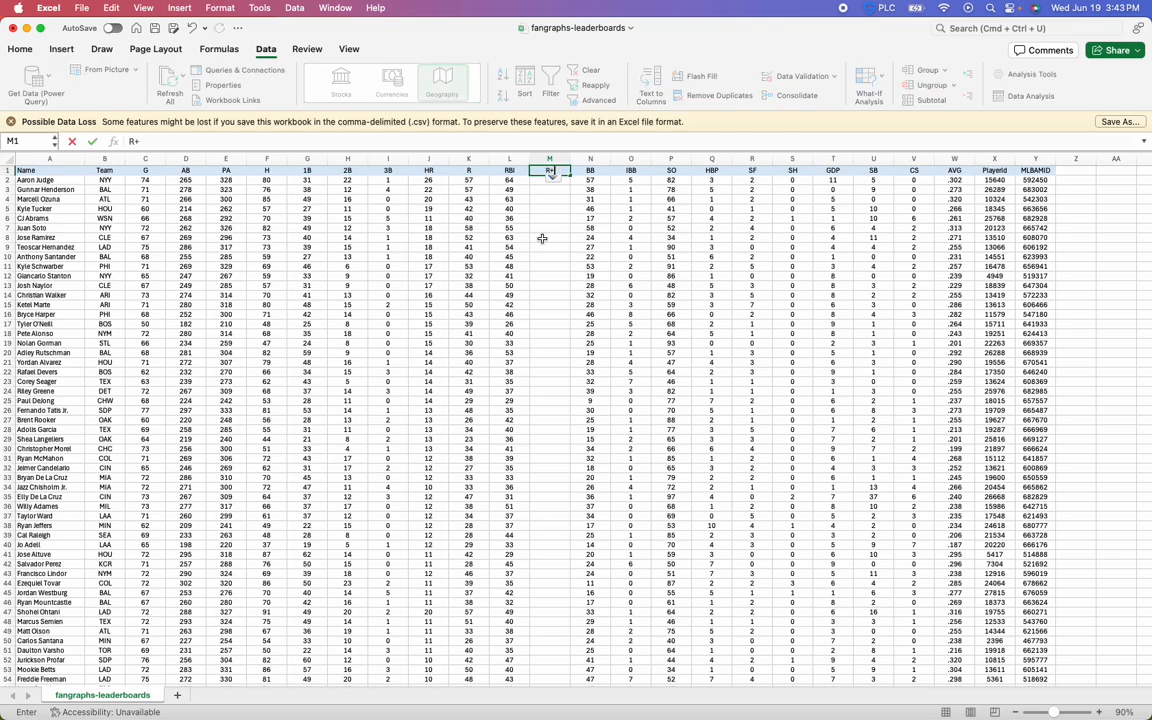
type("RBI")
key("Return")
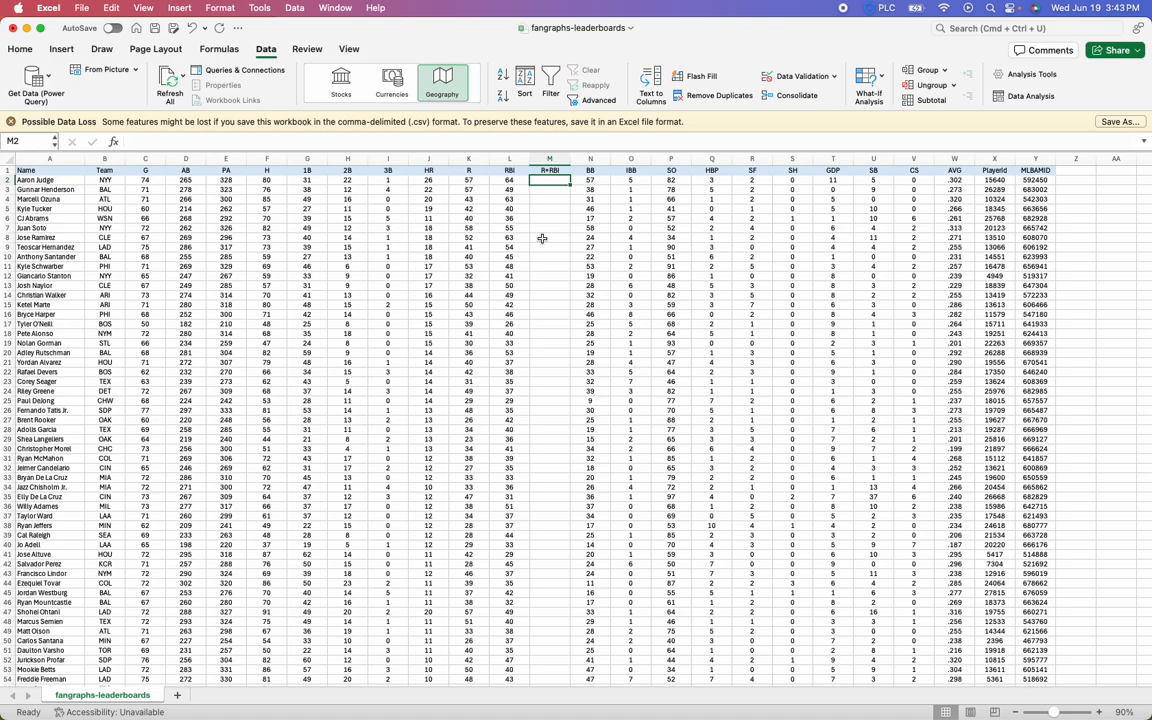
Enter the formula =K2+L2 in cell M2 to add the first player's runs and RBI
type("=")
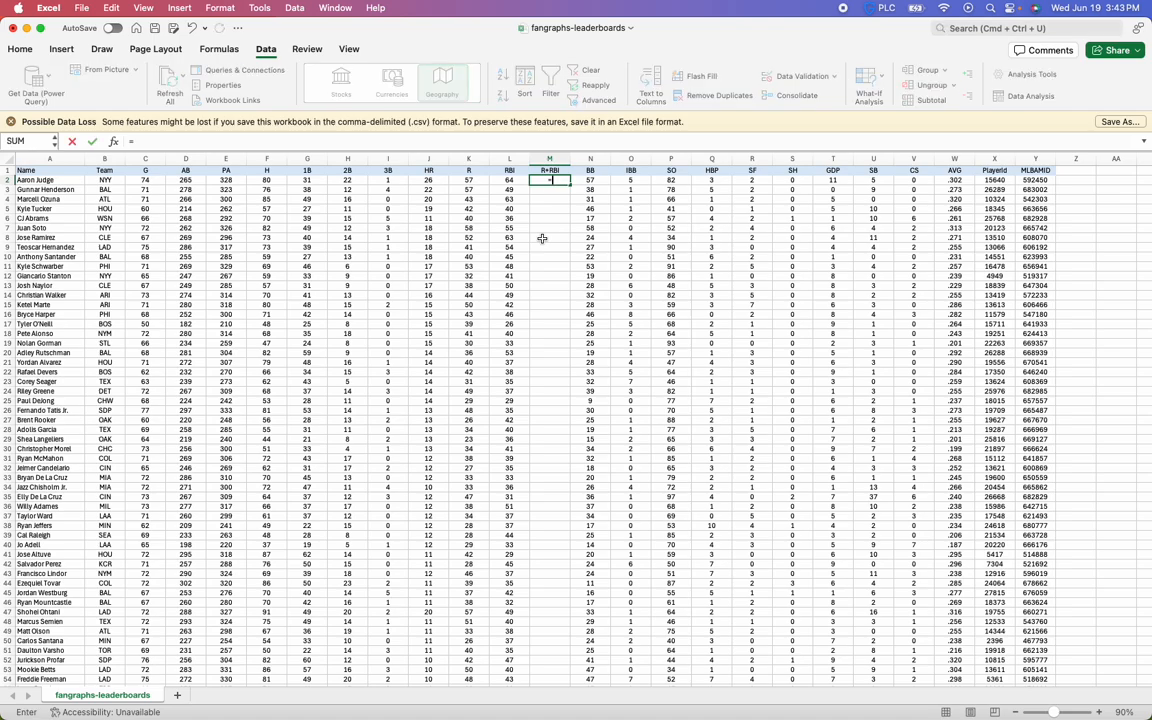
key("Escape")
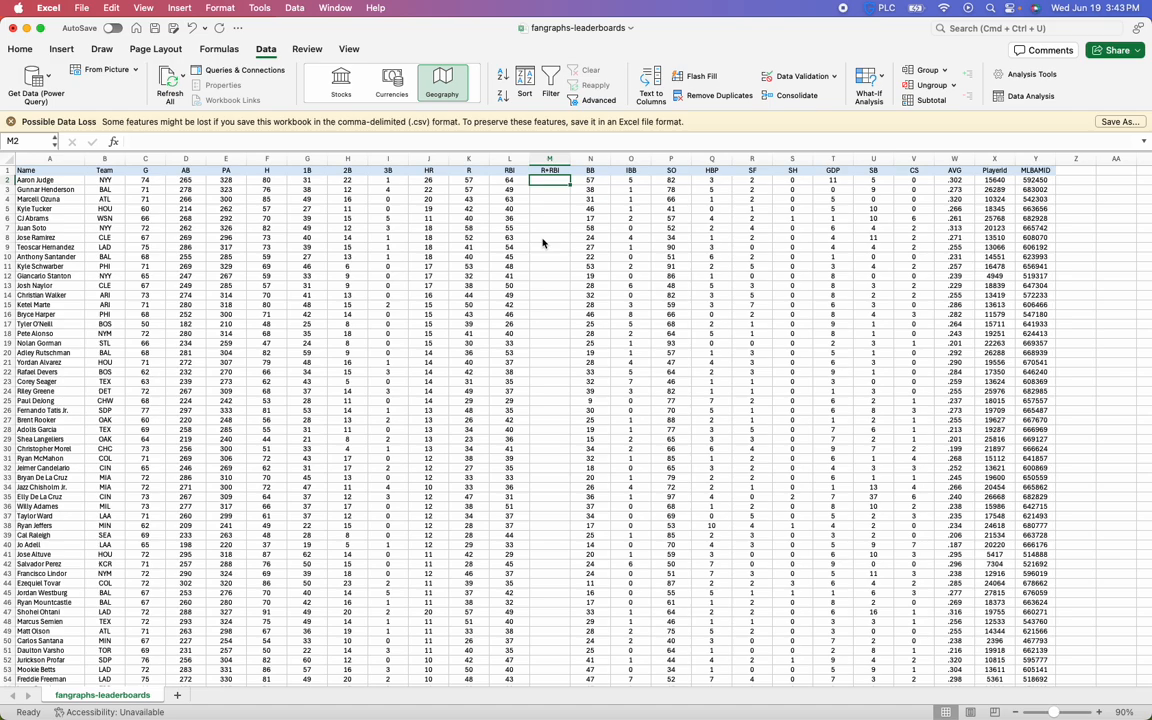
type("=")
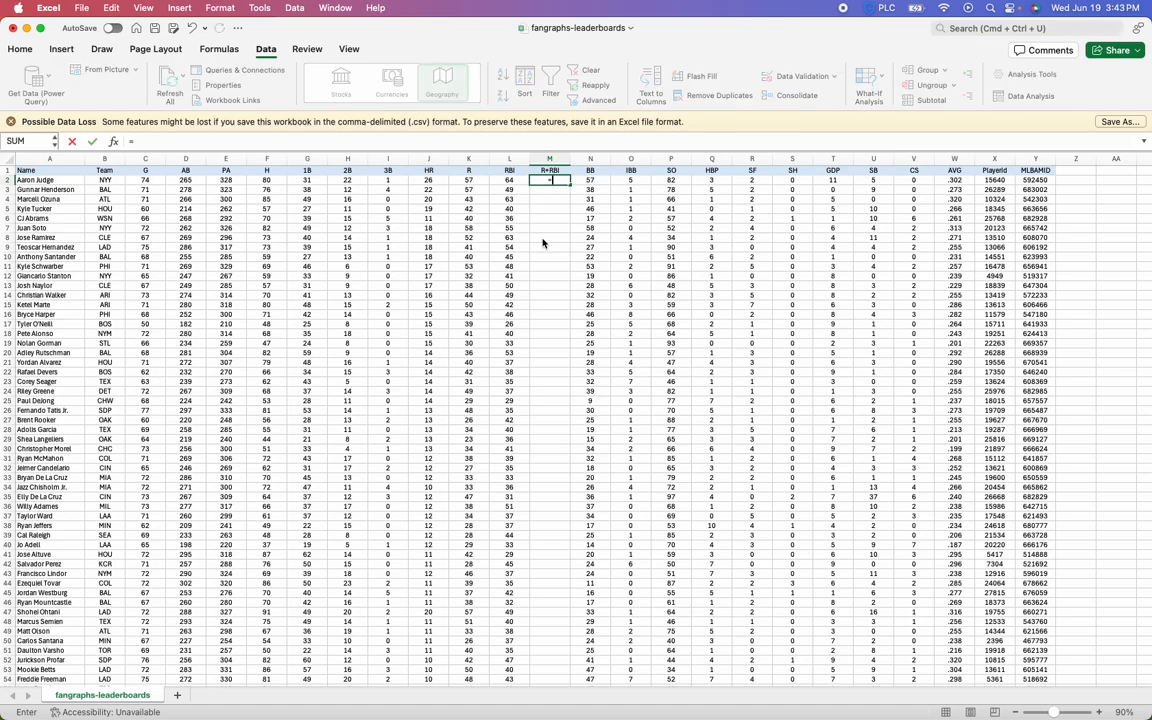
key("Left")
key("Left")
key("Right")
key("Right")
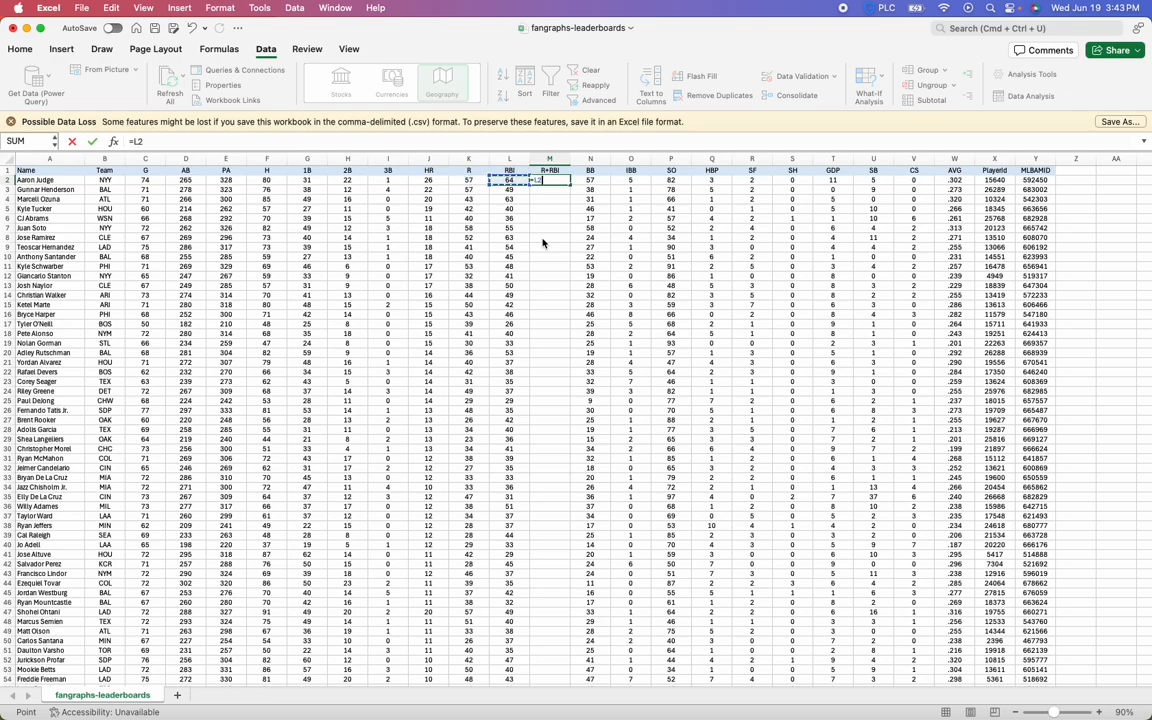
key("Left")
key("Left")
type("+")
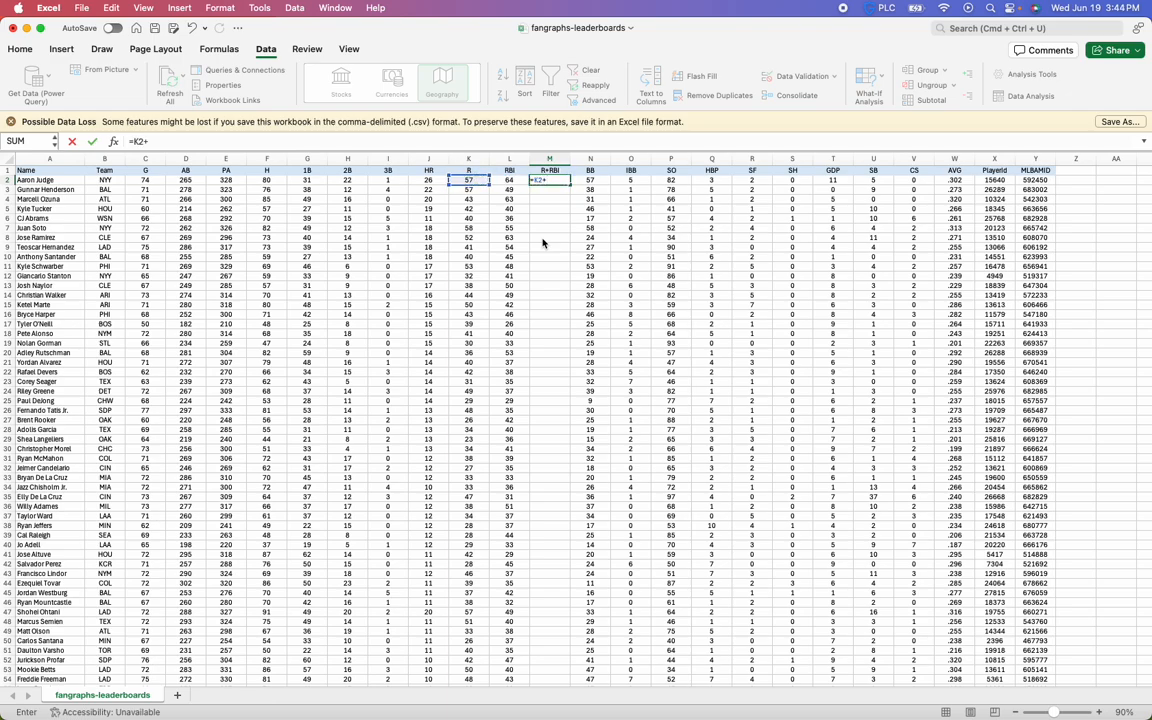
key("Left")
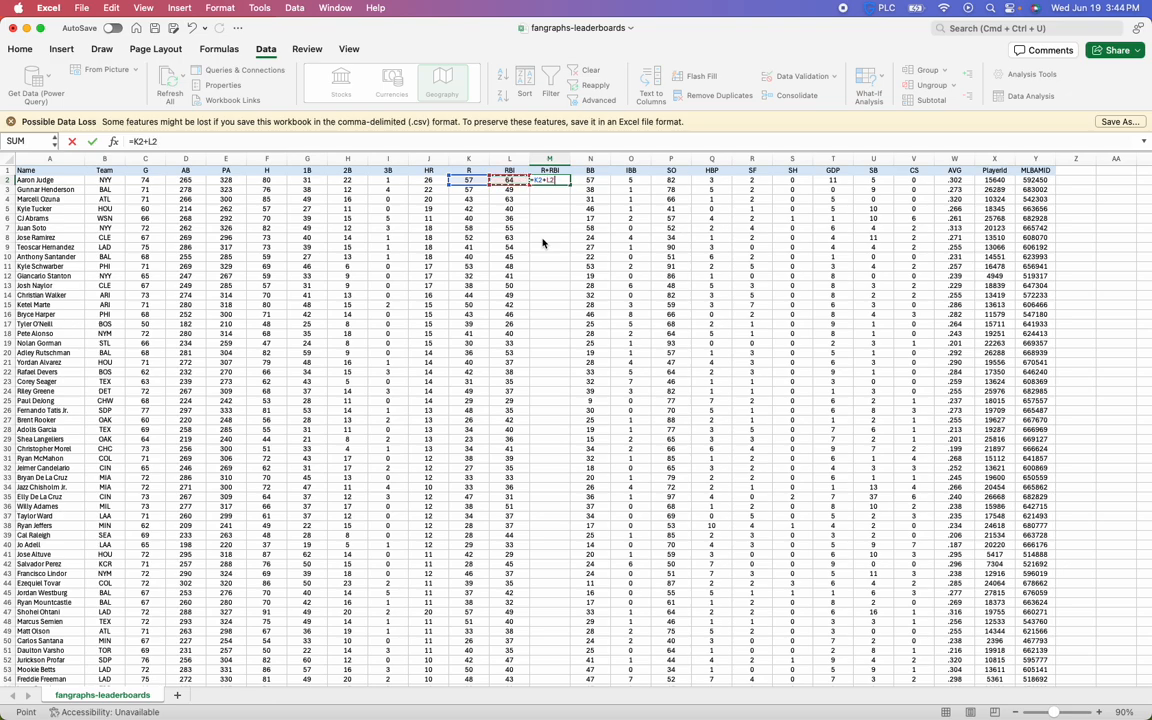
key("Return")
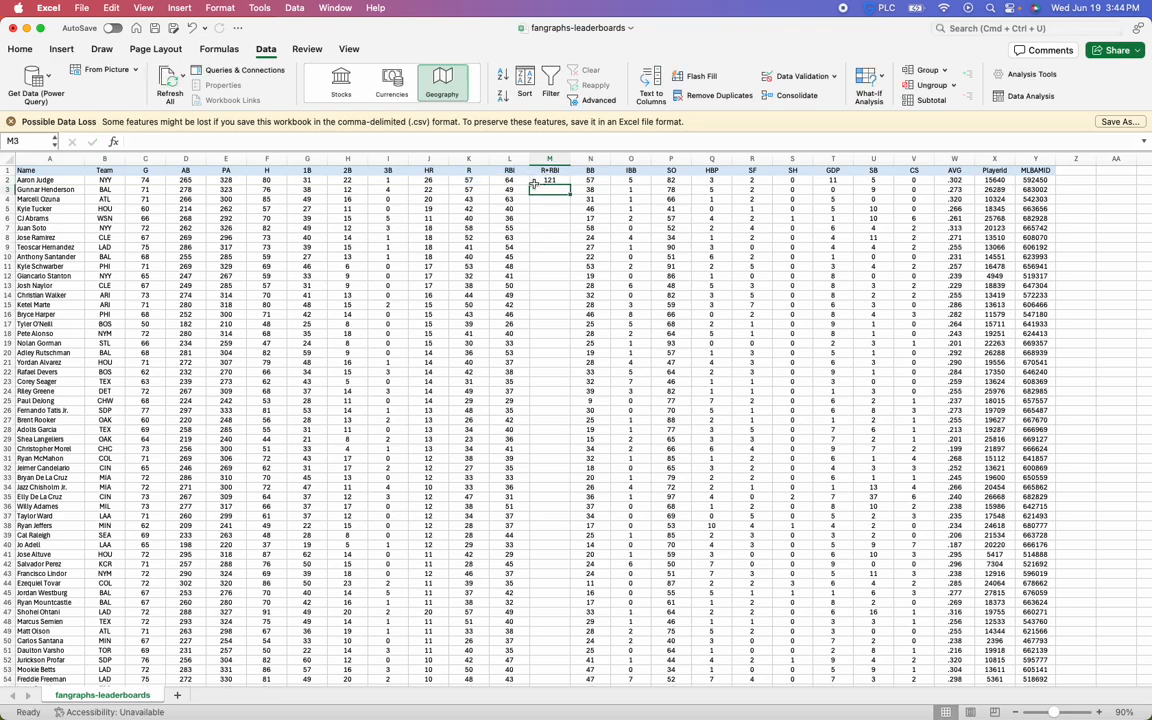
Fill the R+RBI formula from M2 down to M25 and clear the copies in M3:M25 again
left_click(558, 182)
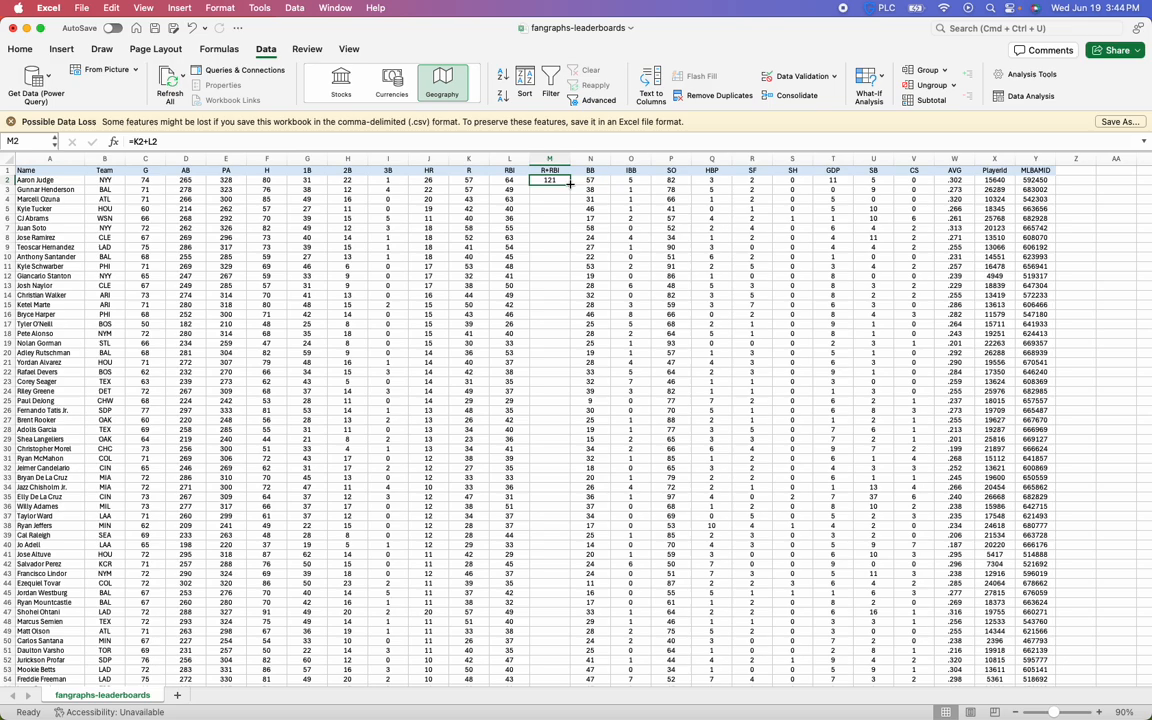
left_click(551, 190)
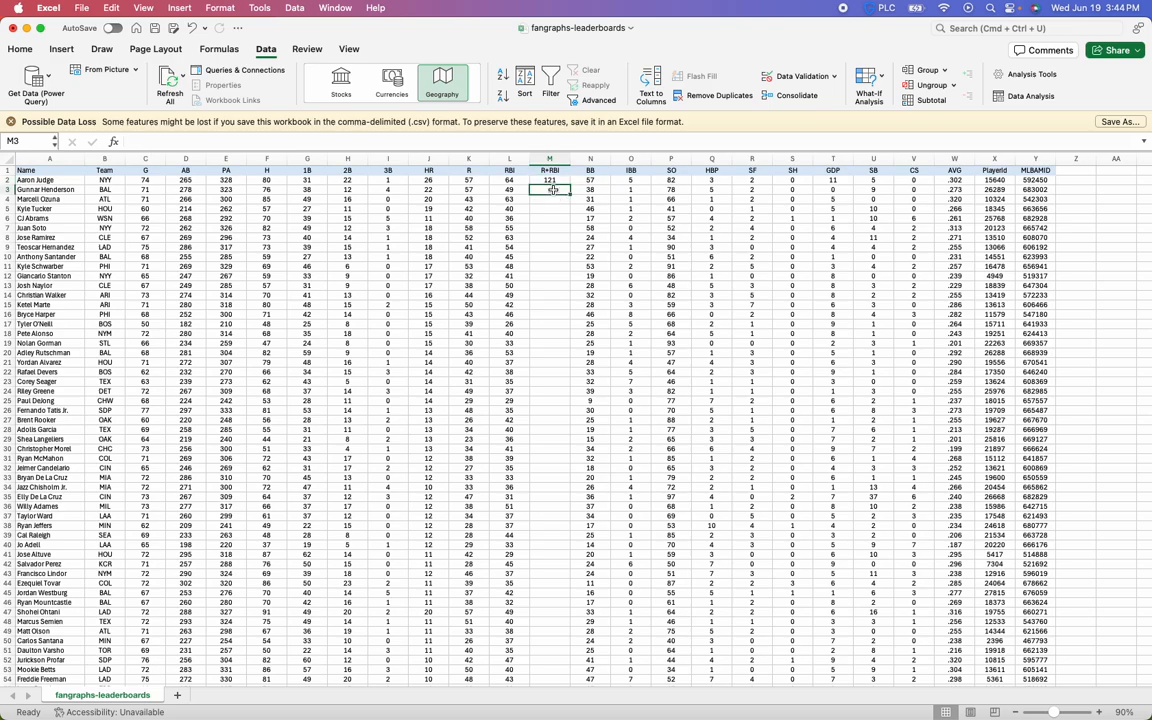
left_click(551, 180)
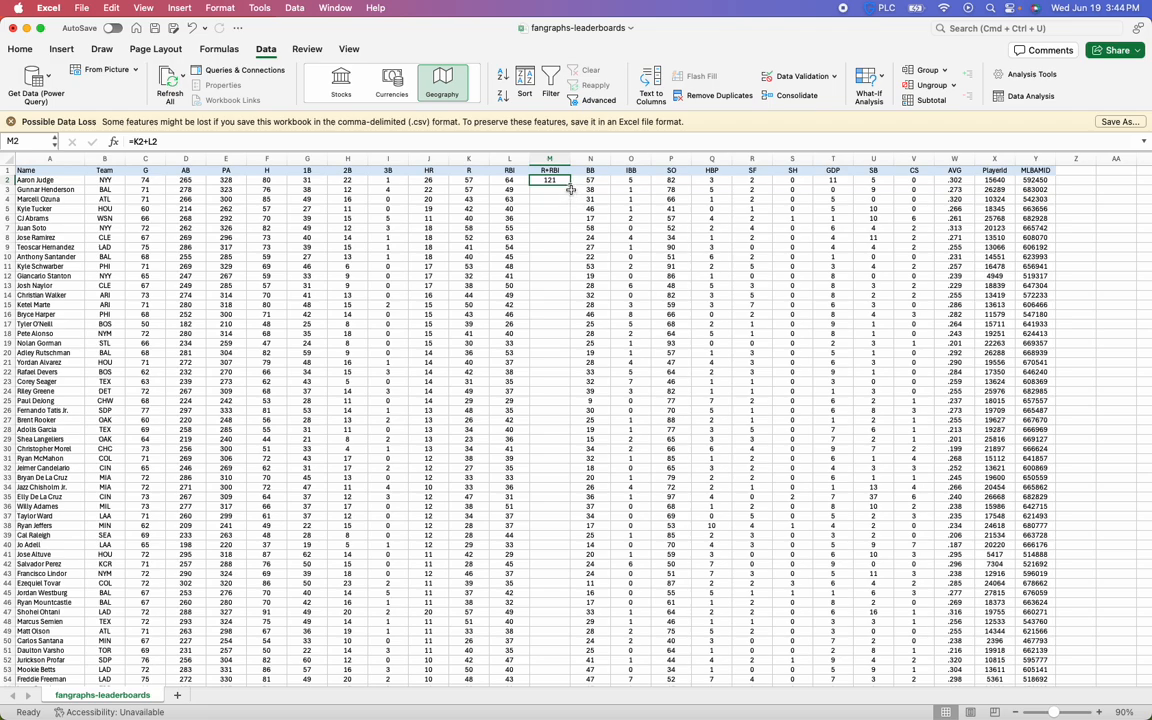
left_click_drag(570, 185, 563, 405)
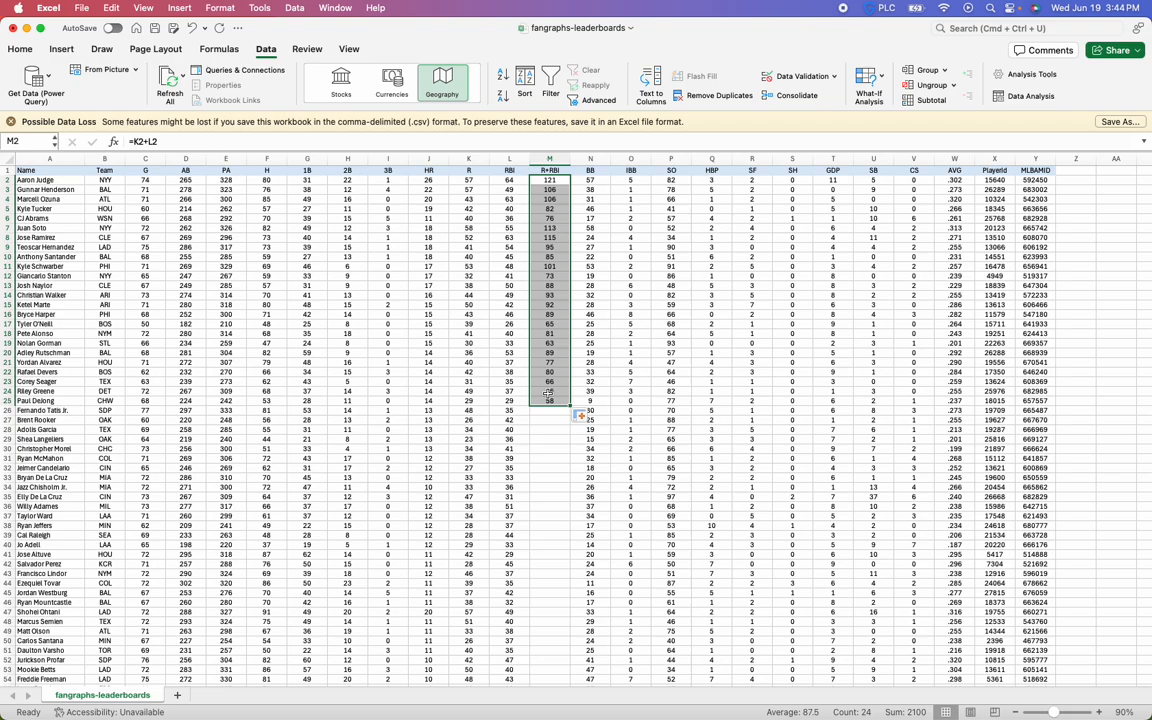
left_click(550, 391)
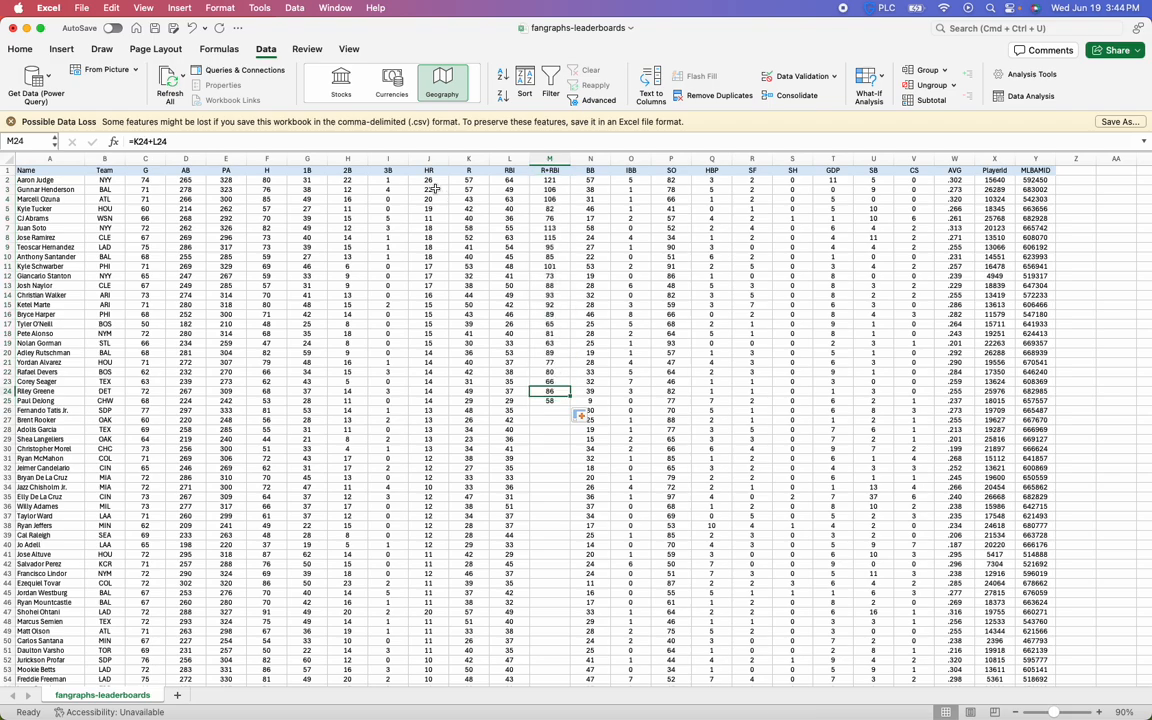
left_click(408, 142)
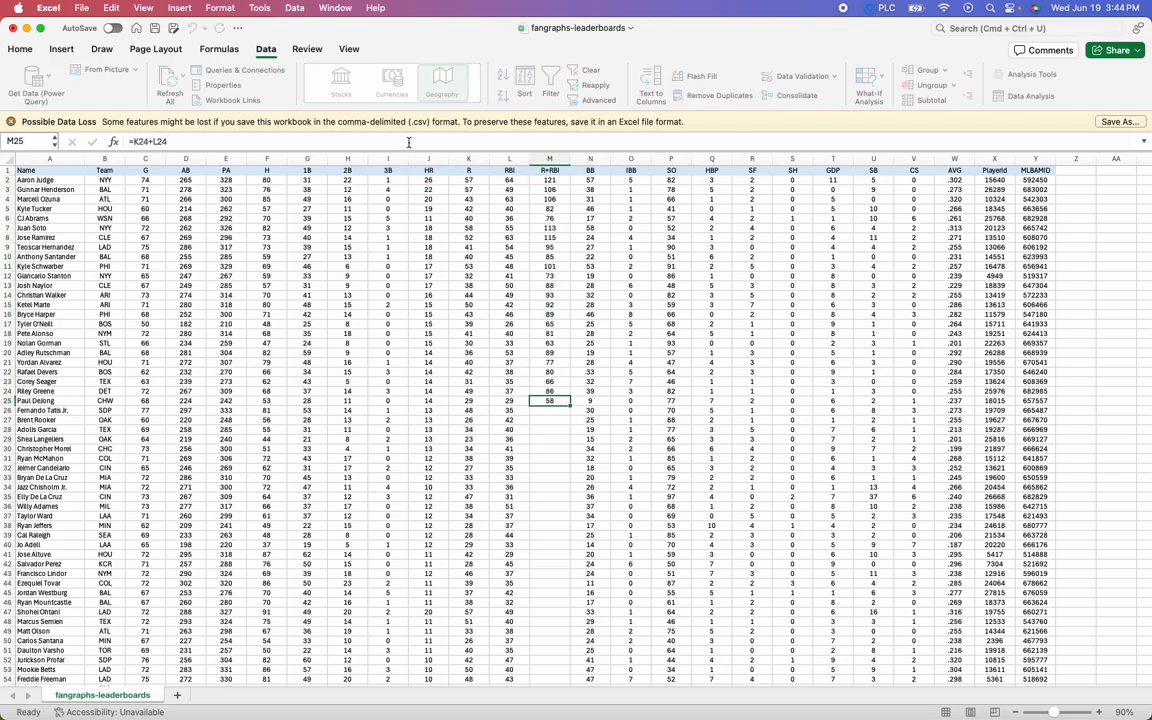
key("Escape")
left_click_drag(549, 189, 551, 400)
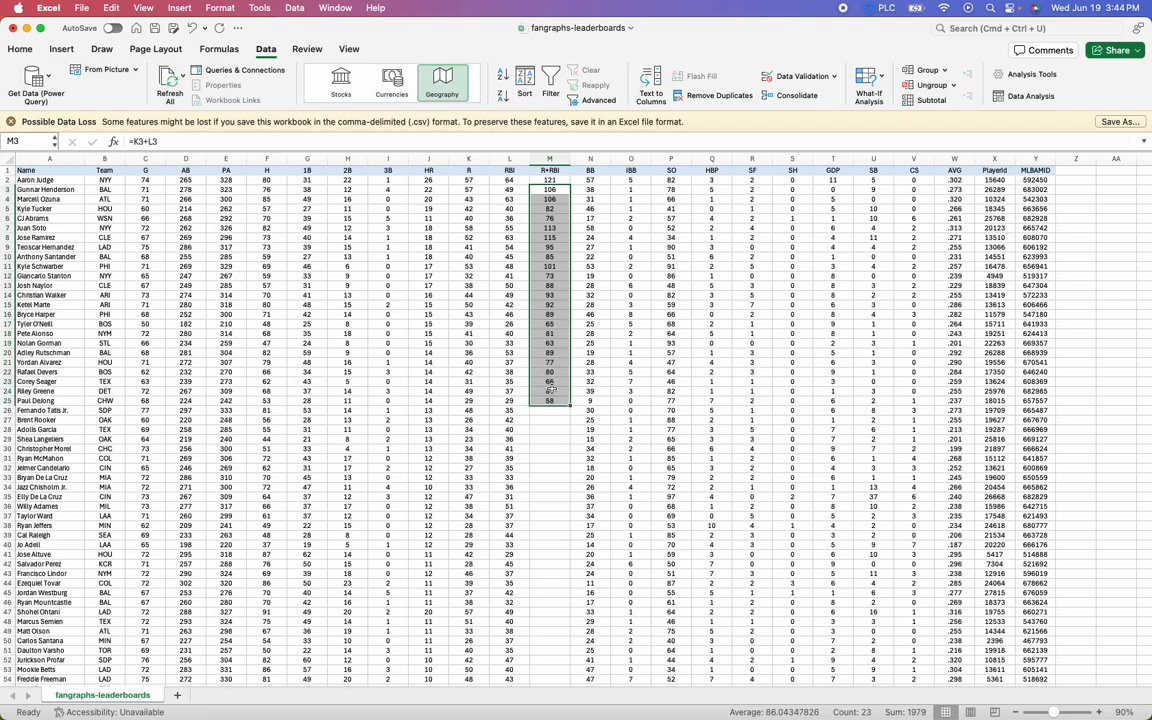
key("Delete")
Fill the R+RBI formula from M2 down the whole column and check that it reaches the last player's row
left_click(566, 181)
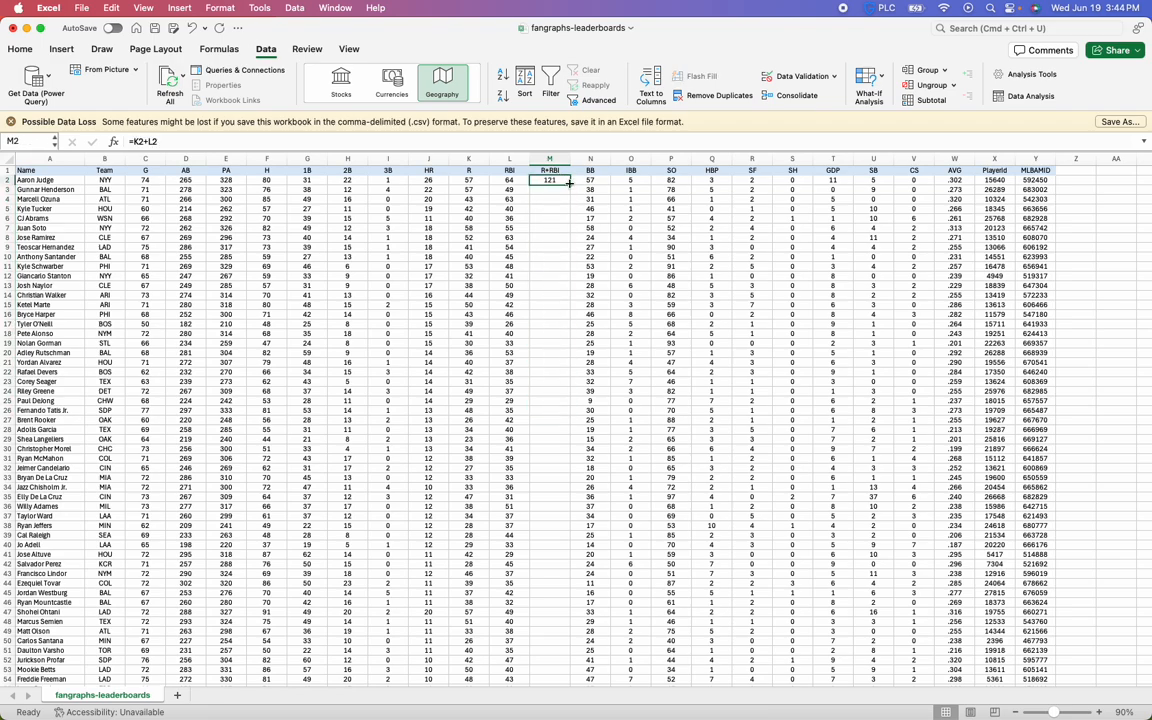
double_click(569, 183)
left_click(541, 313)
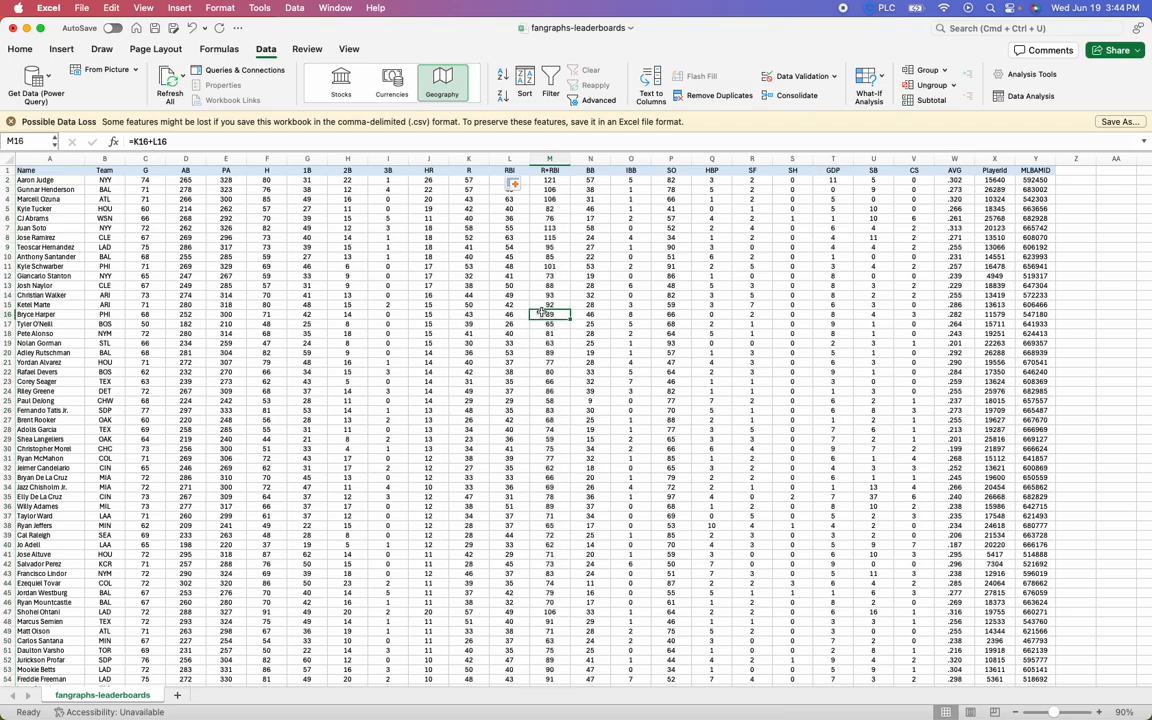
key("super+Down")
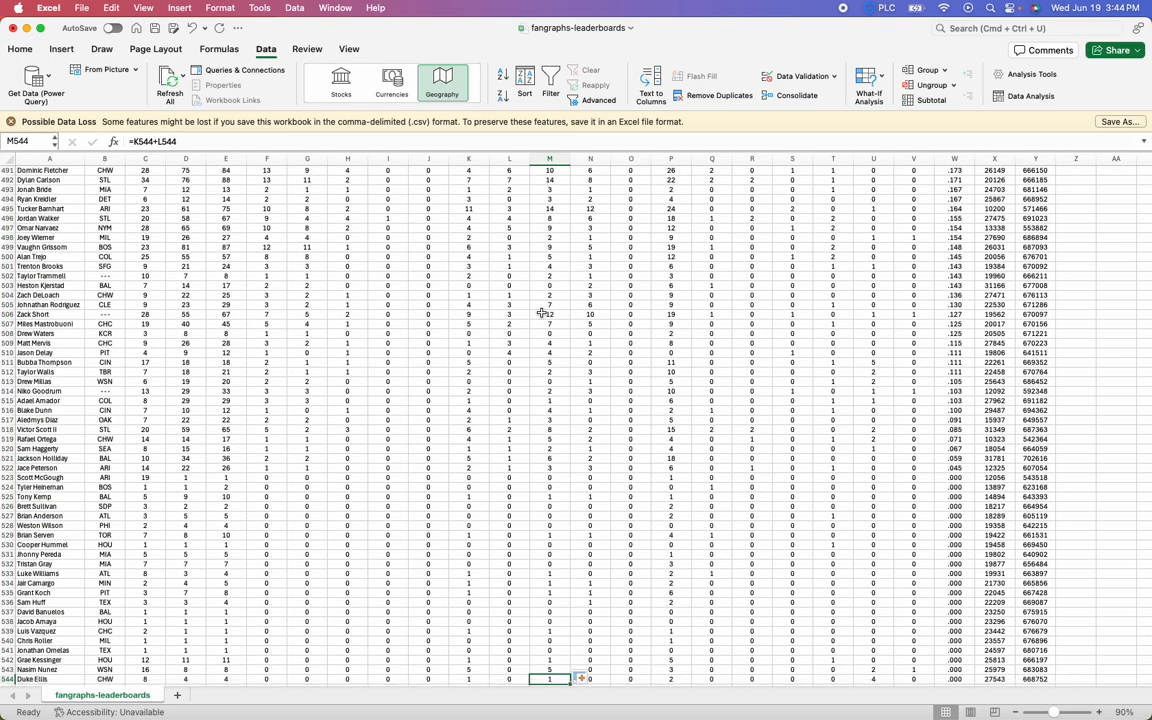
key("super+Up")
Turn on filtering and sort the players by R+RBI in descending order
key("super+shift+f")
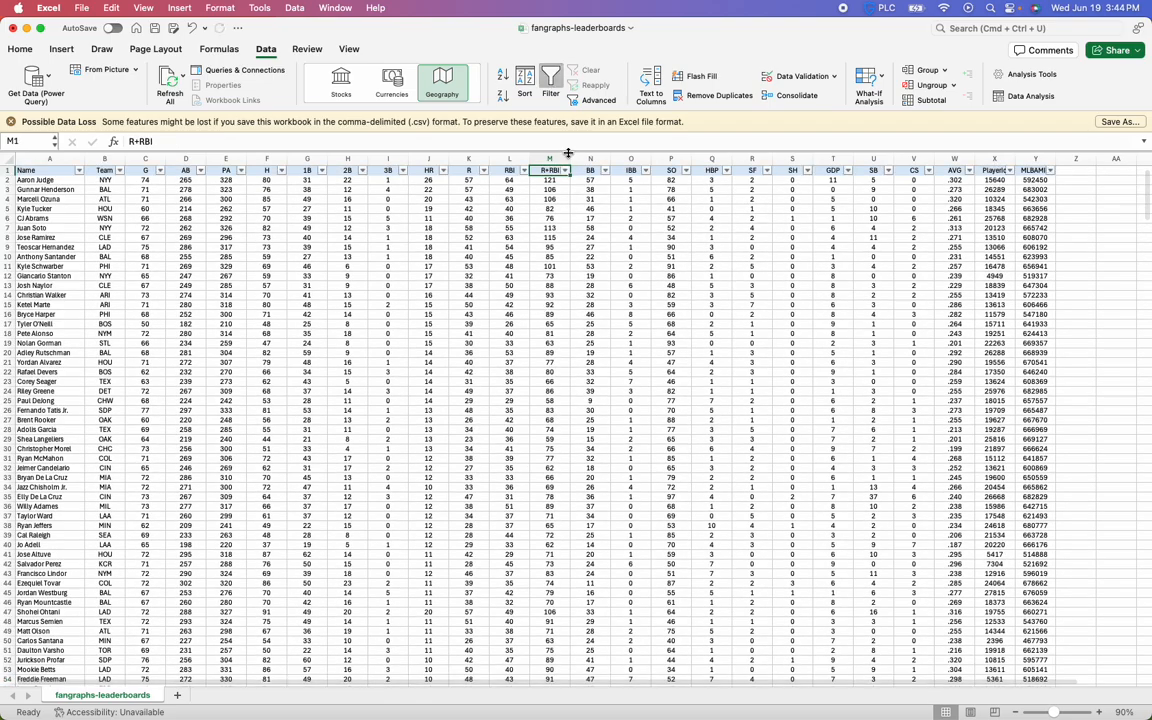
left_click(565, 170)
left_click(708, 215)
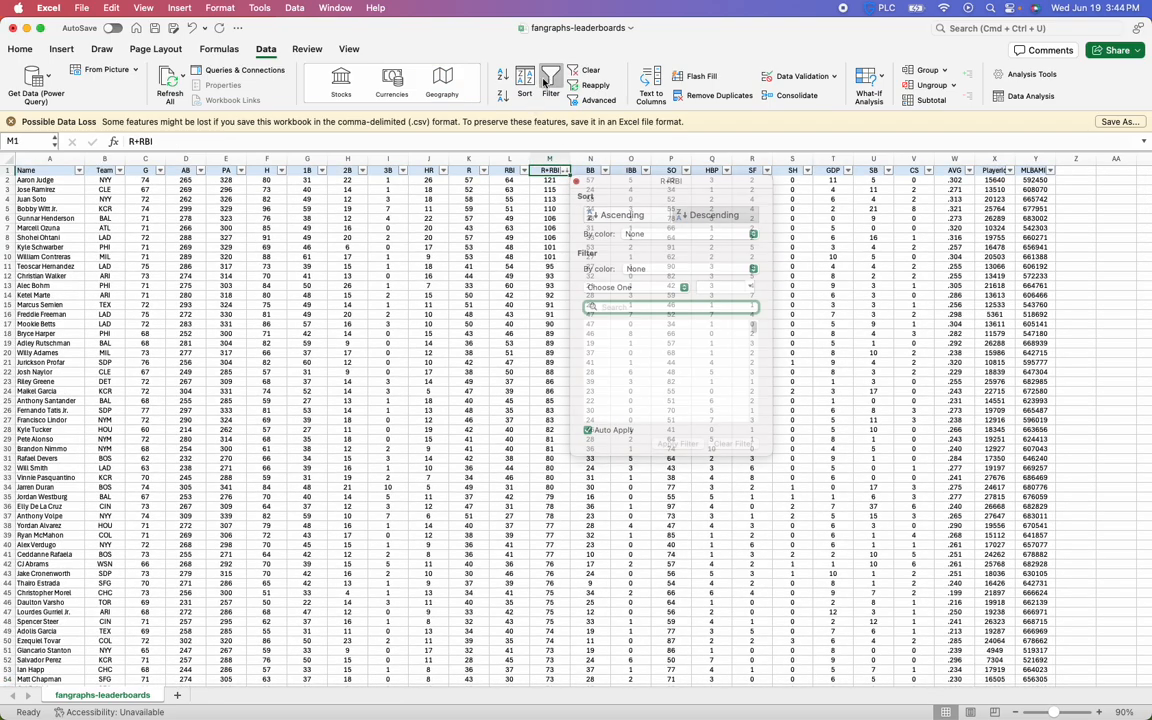
left_click_drag(45, 180, 549, 204)
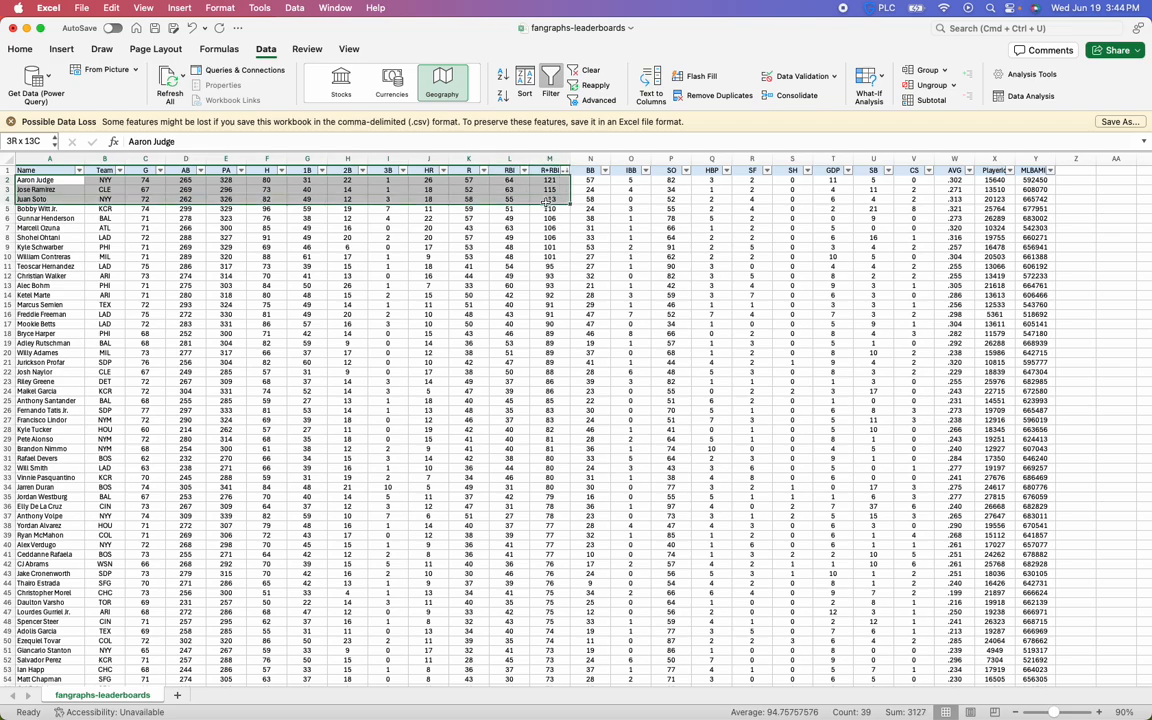
left_click(540, 236)
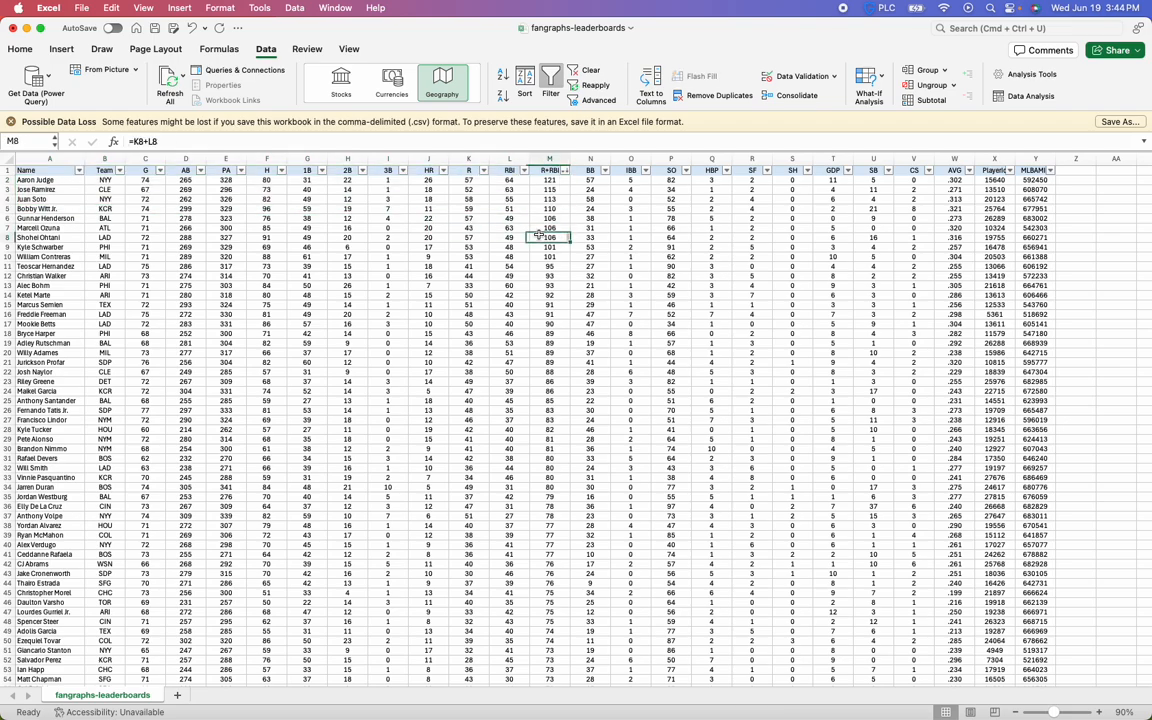
left_click_drag(540, 182, 545, 190)
left_click(542, 212)
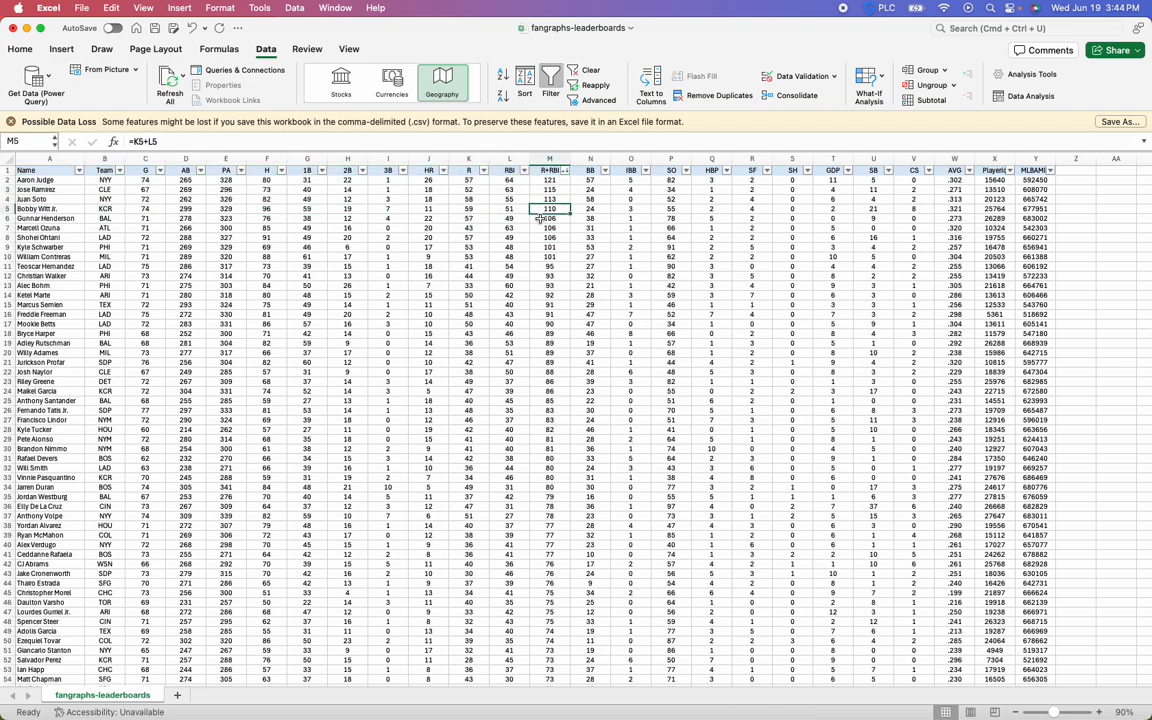
Insert a column between IBB and SO and give it the header UIBB
left_click(670, 159)
right_click(670, 159)
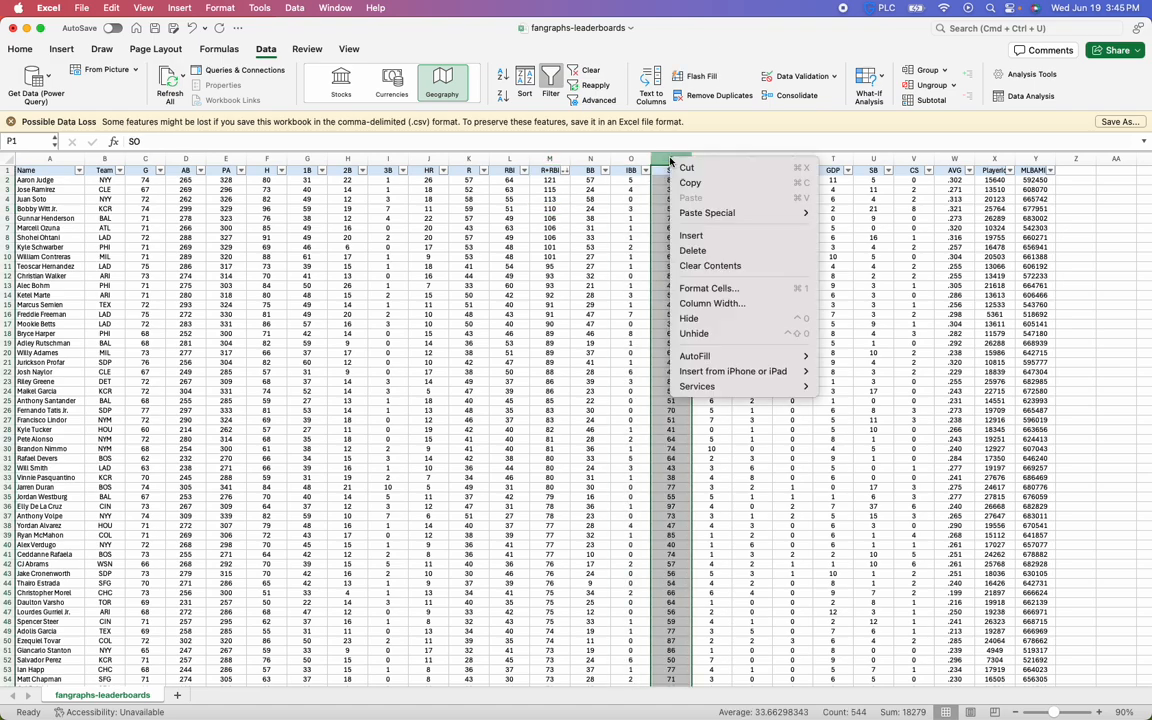
left_click(691, 235)
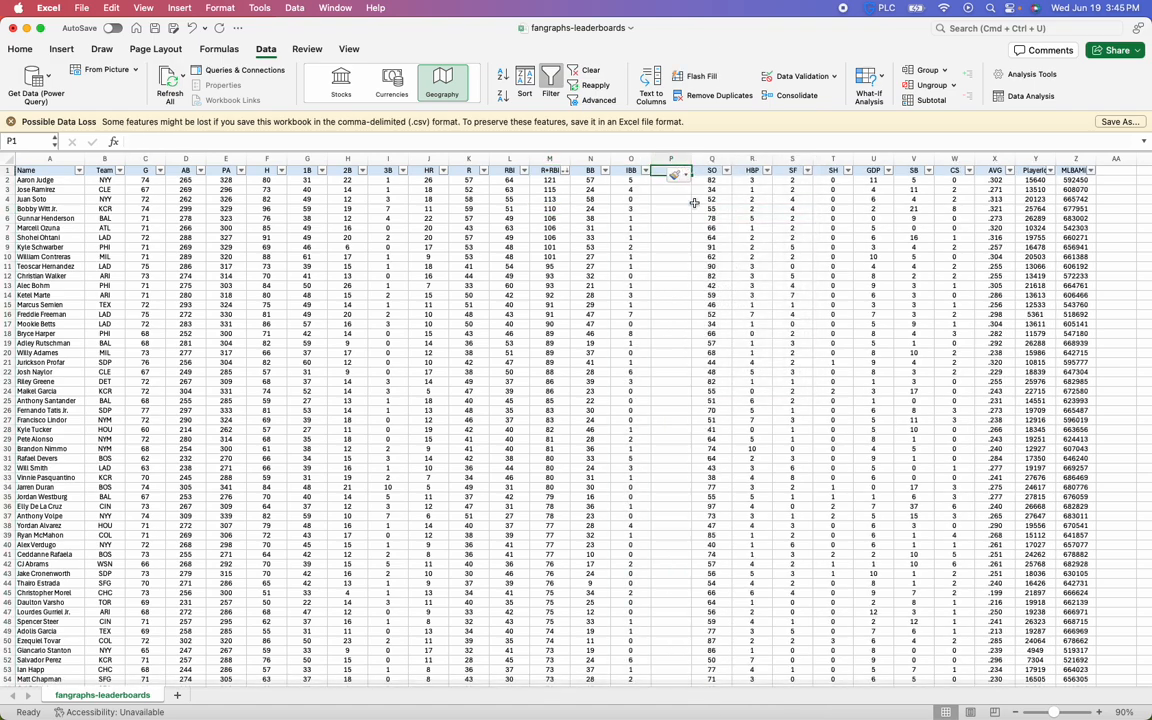
type("U")
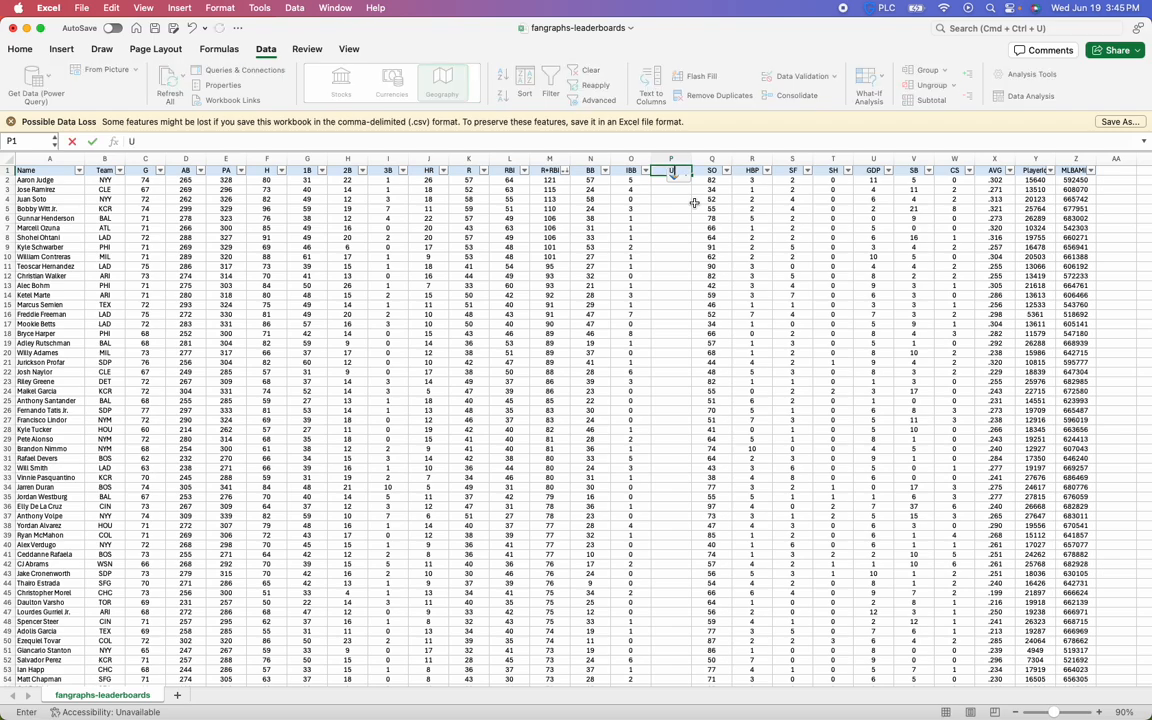
type("IBB")
key("Return")
Enter the formula =N2-O2 in cell P2 to subtract intentional walks from total walks
type("=")
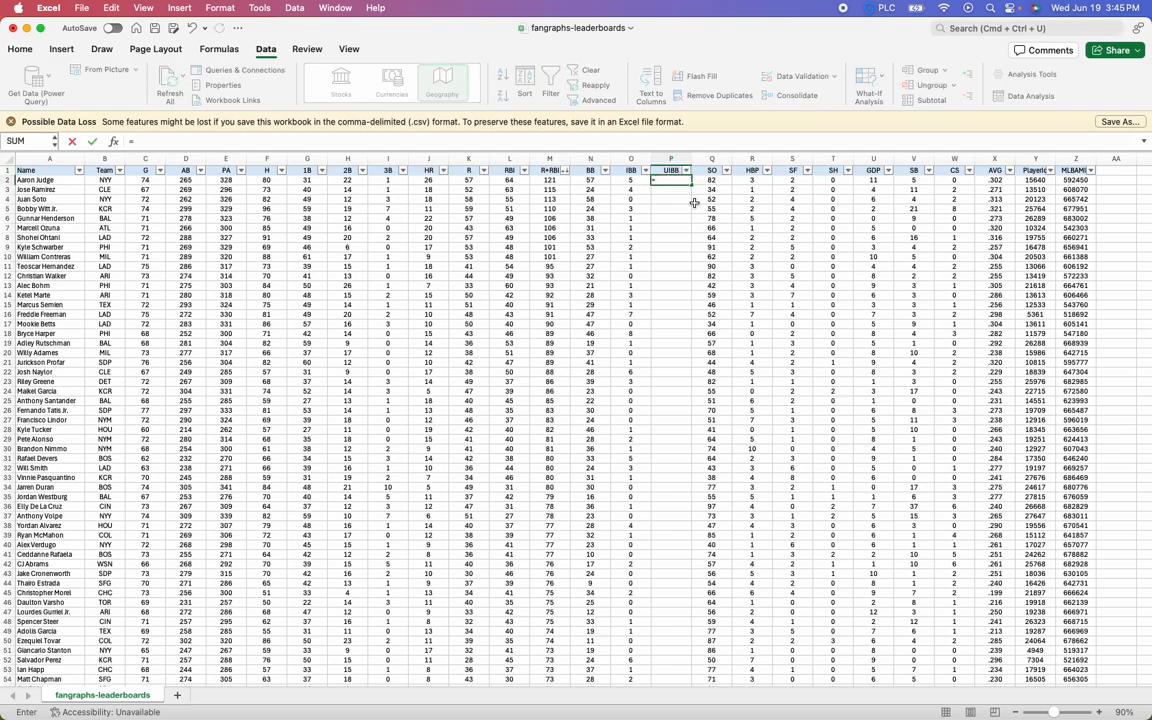
key("Left")
key("Left")
type("-")
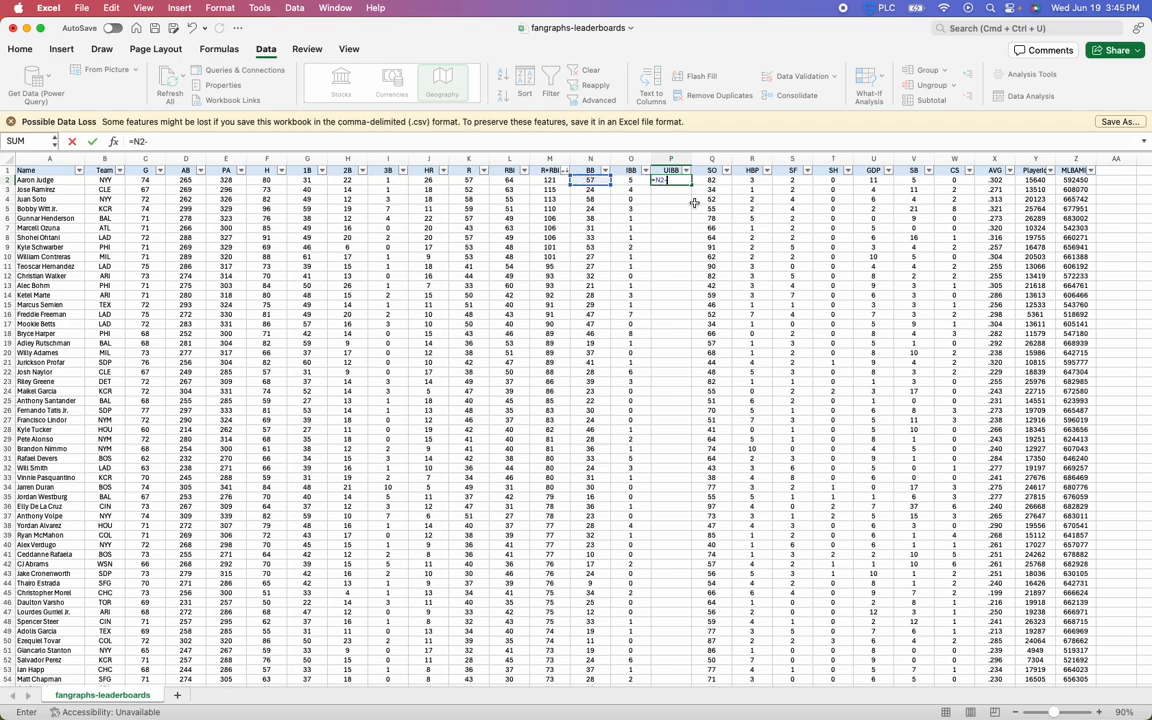
key("Left")
key("Return")
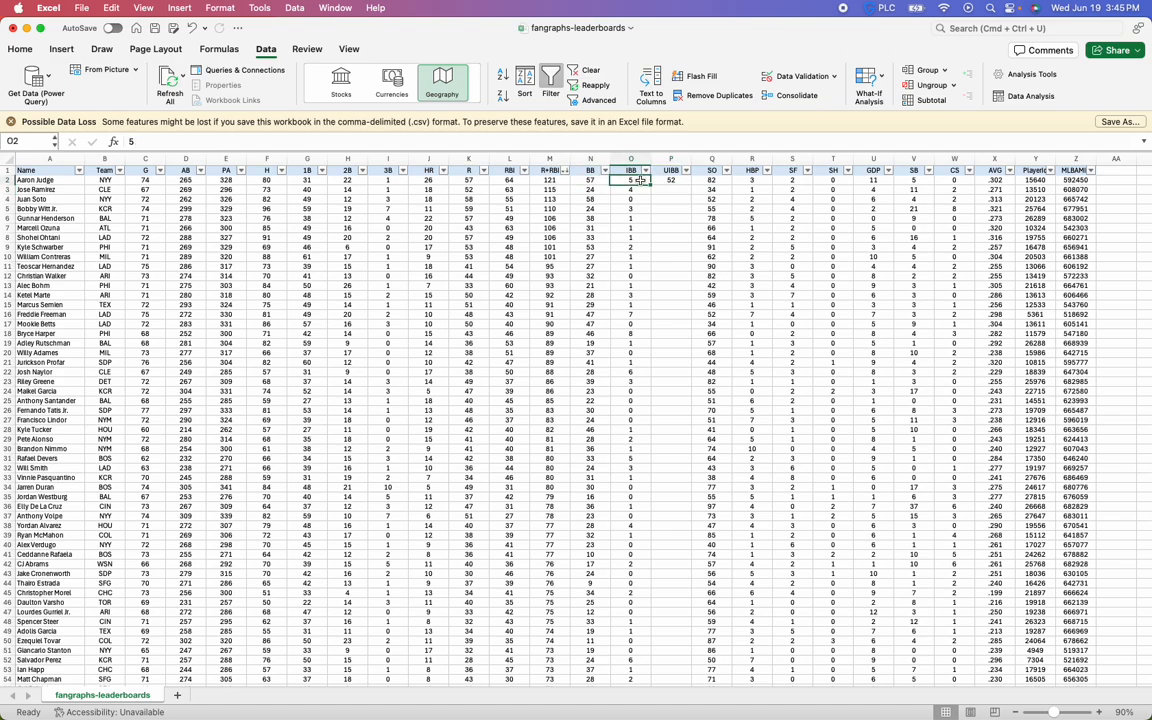
Fill the UIBB formula from P2 down to the last player's row
left_click(671, 181)
double_click(691, 184)
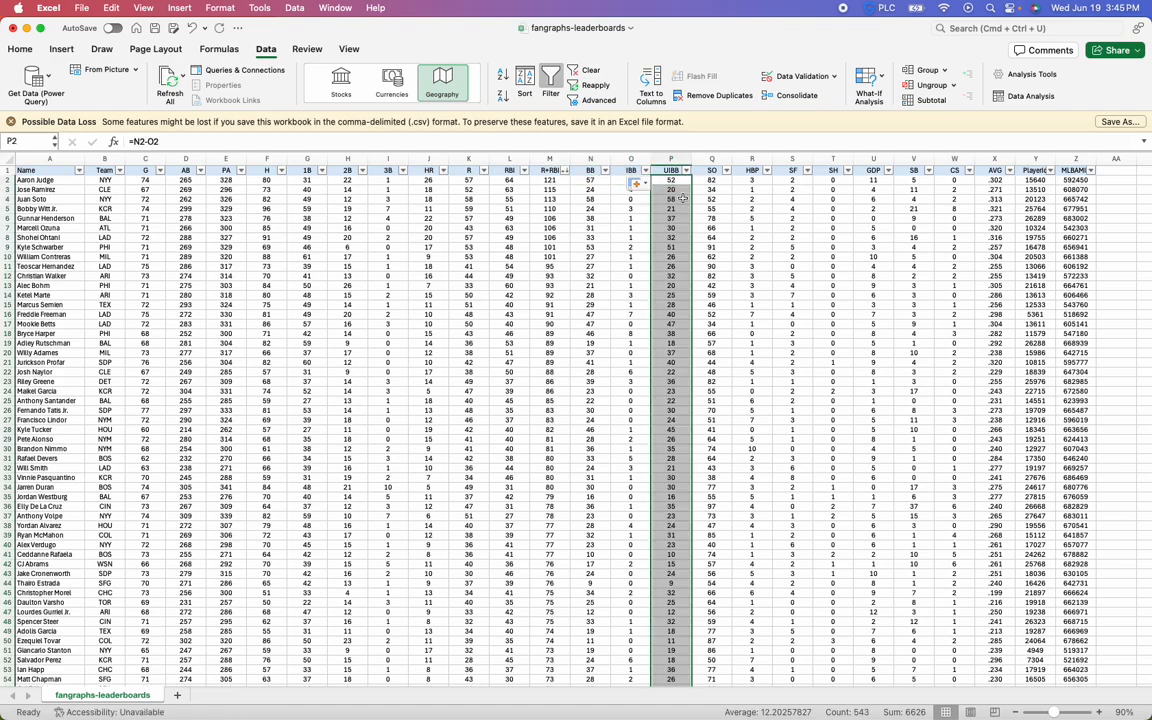
left_click(682, 200)
Sort the players by UIBB in descending order and review the top rows' walk values
left_click(686, 171)
left_click(835, 215)
left_click(698, 181)
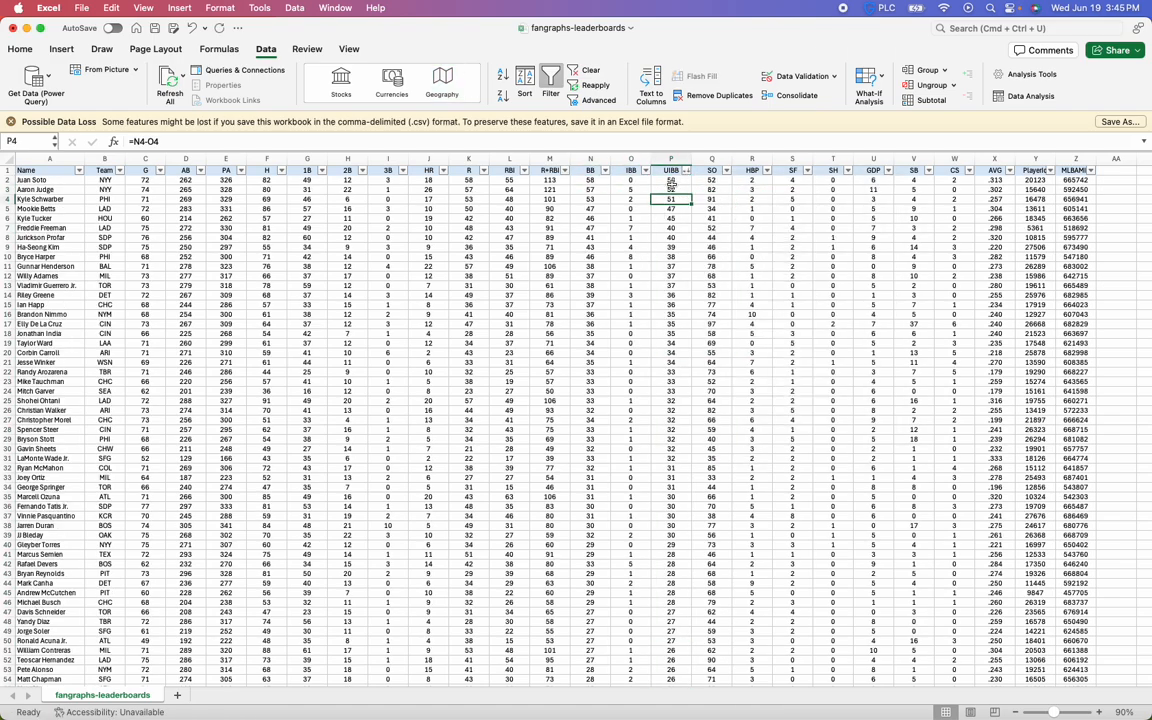
left_click(672, 183)
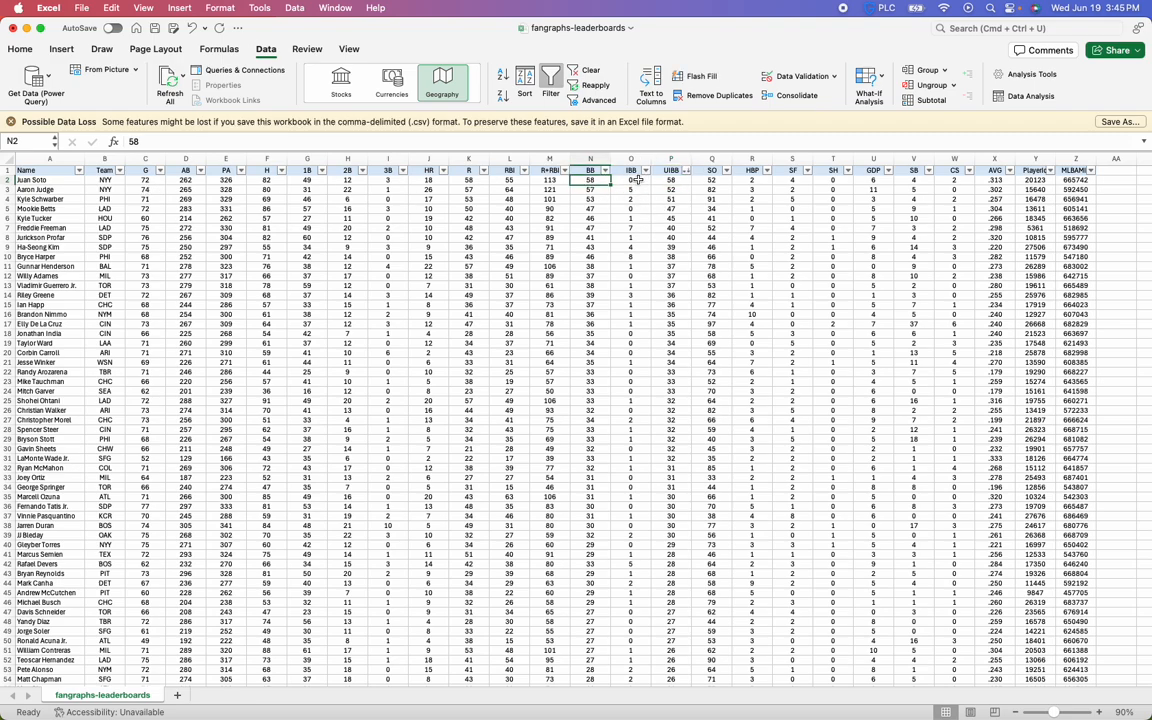
left_click(631, 180)
left_click_drag(676, 181, 680, 256)
left_click(676, 210)
left_click(676, 181)
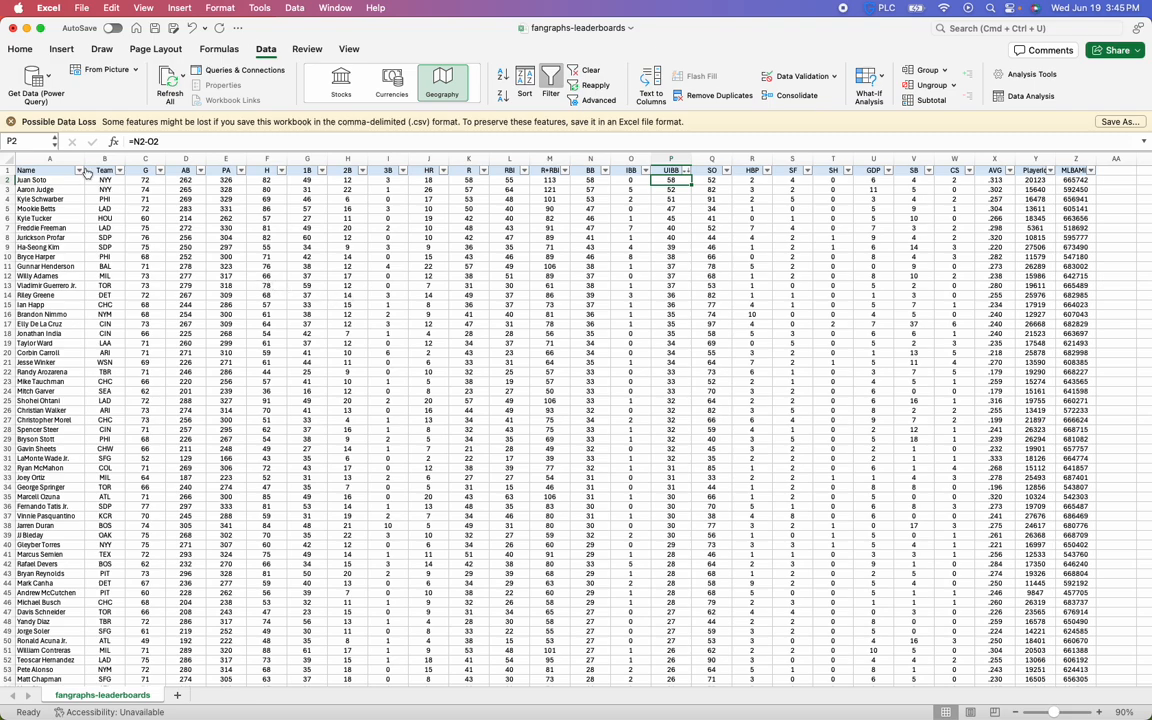
Widen the Name column so there is extra space after the player names
left_click_drag(86, 161, 120, 161)
left_click(258, 323)
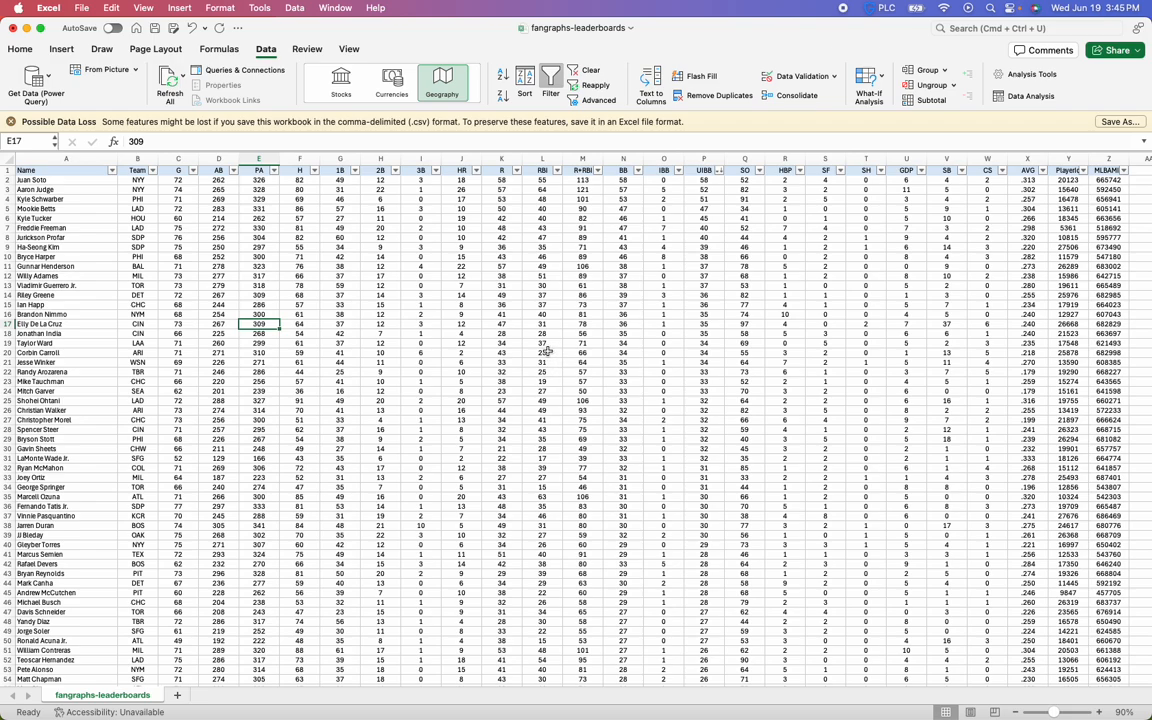
left_click_drag(130, 158, 118, 218)
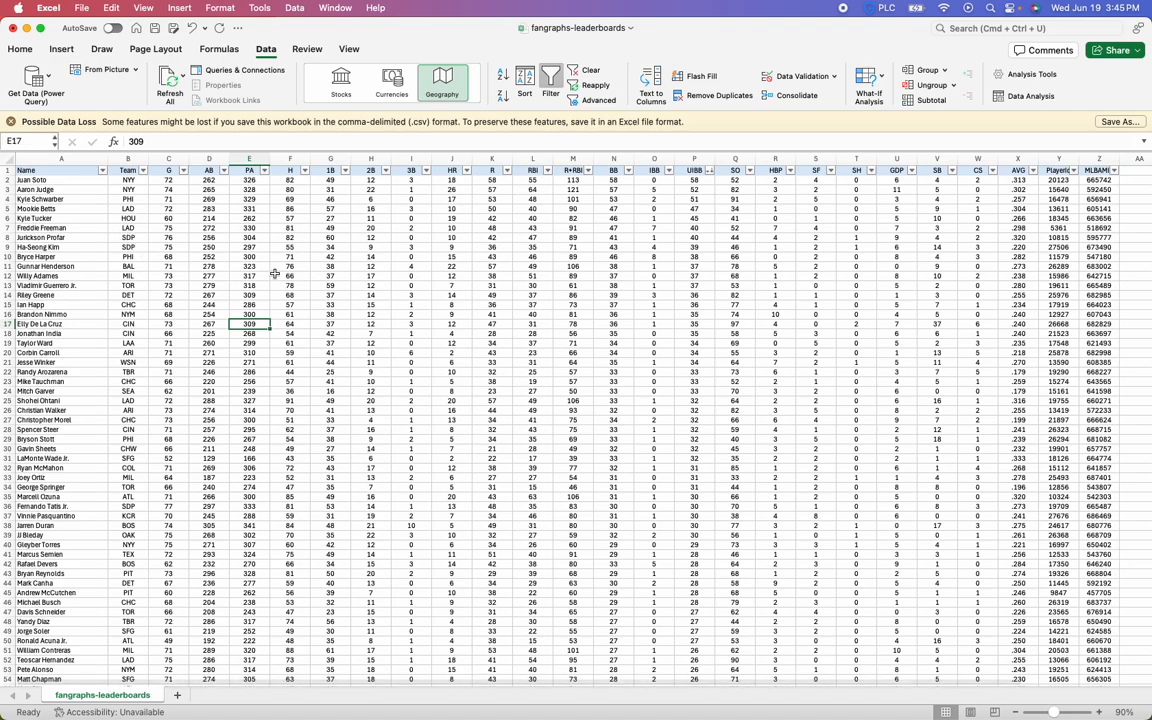